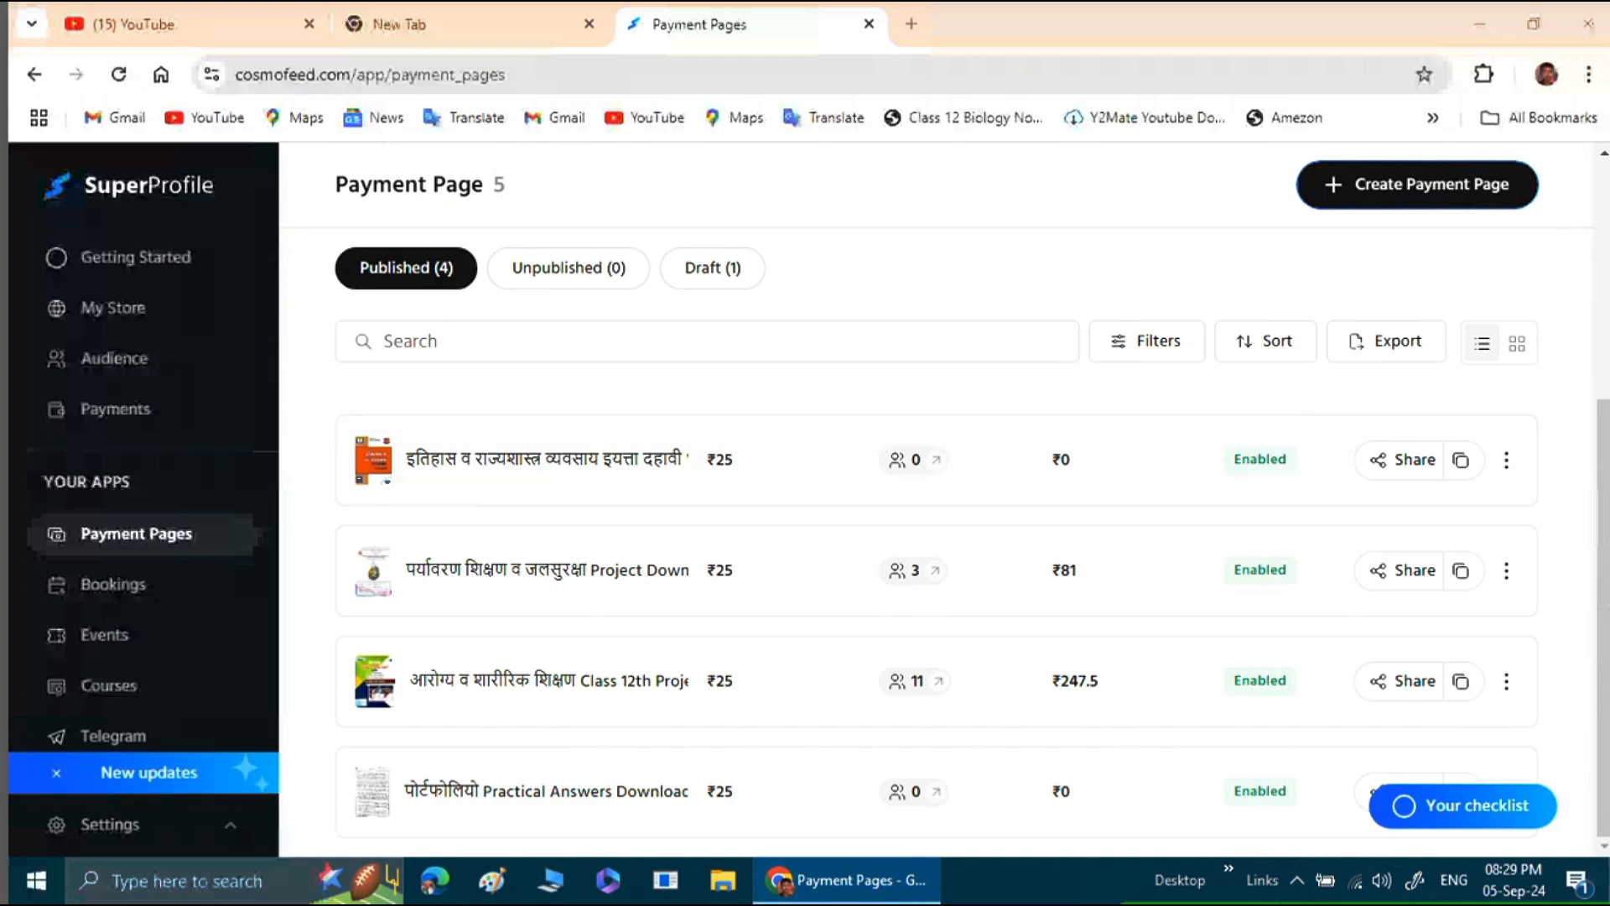
Open the cosmofeed.com creator site in a new browser tab and close the old Payment Pages tab.
scroll(944, 503, up, 5)
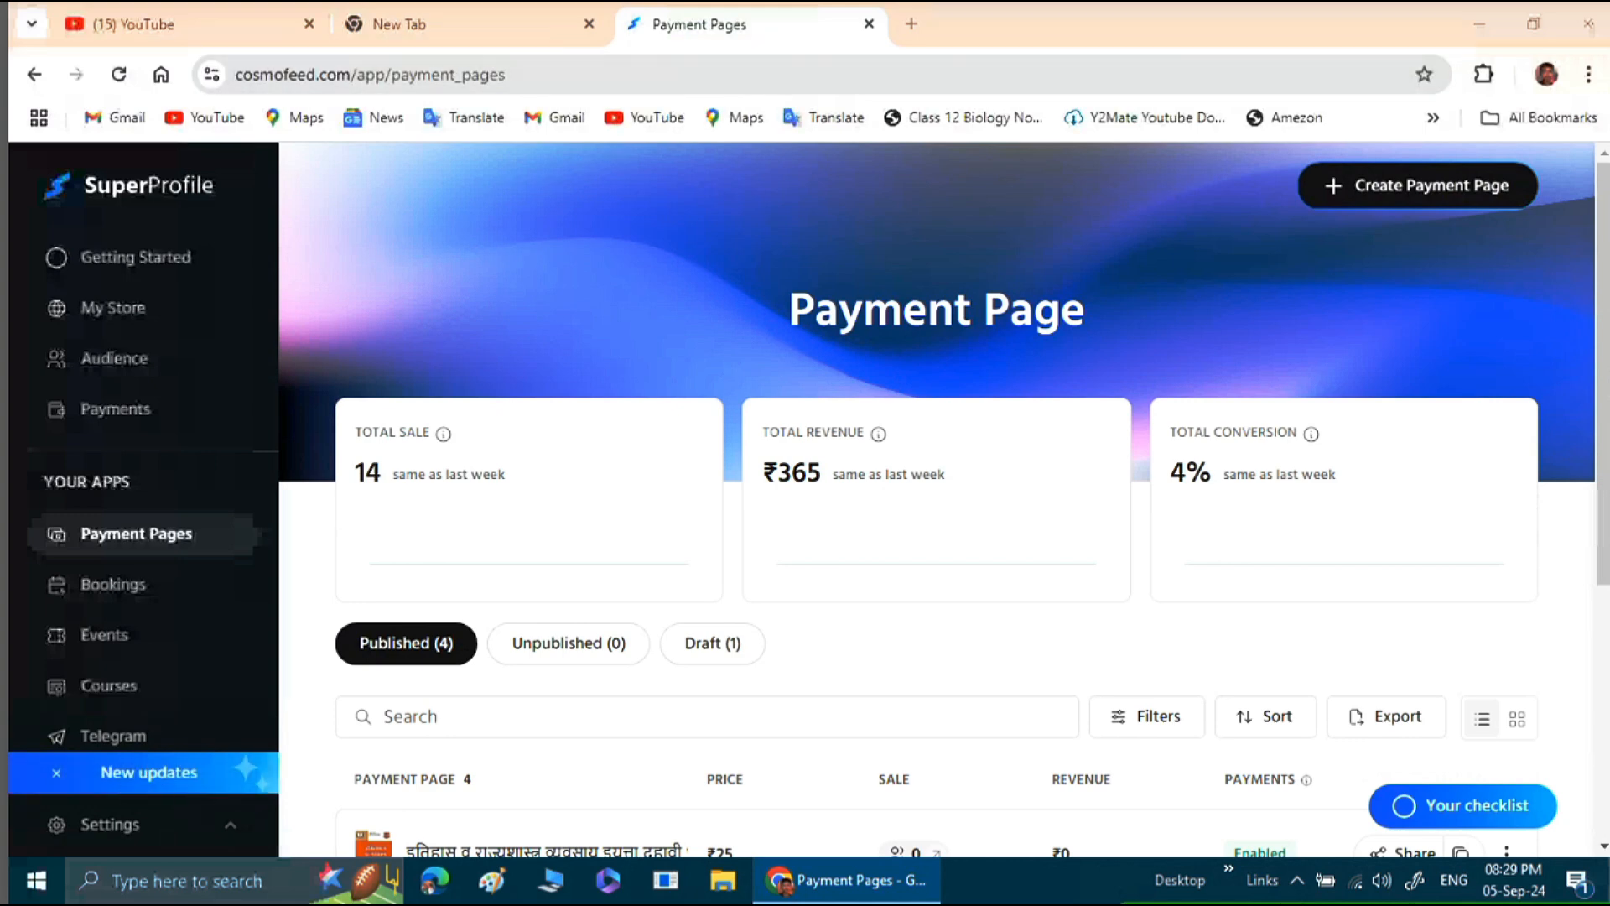
click(912, 24)
click(822, 74)
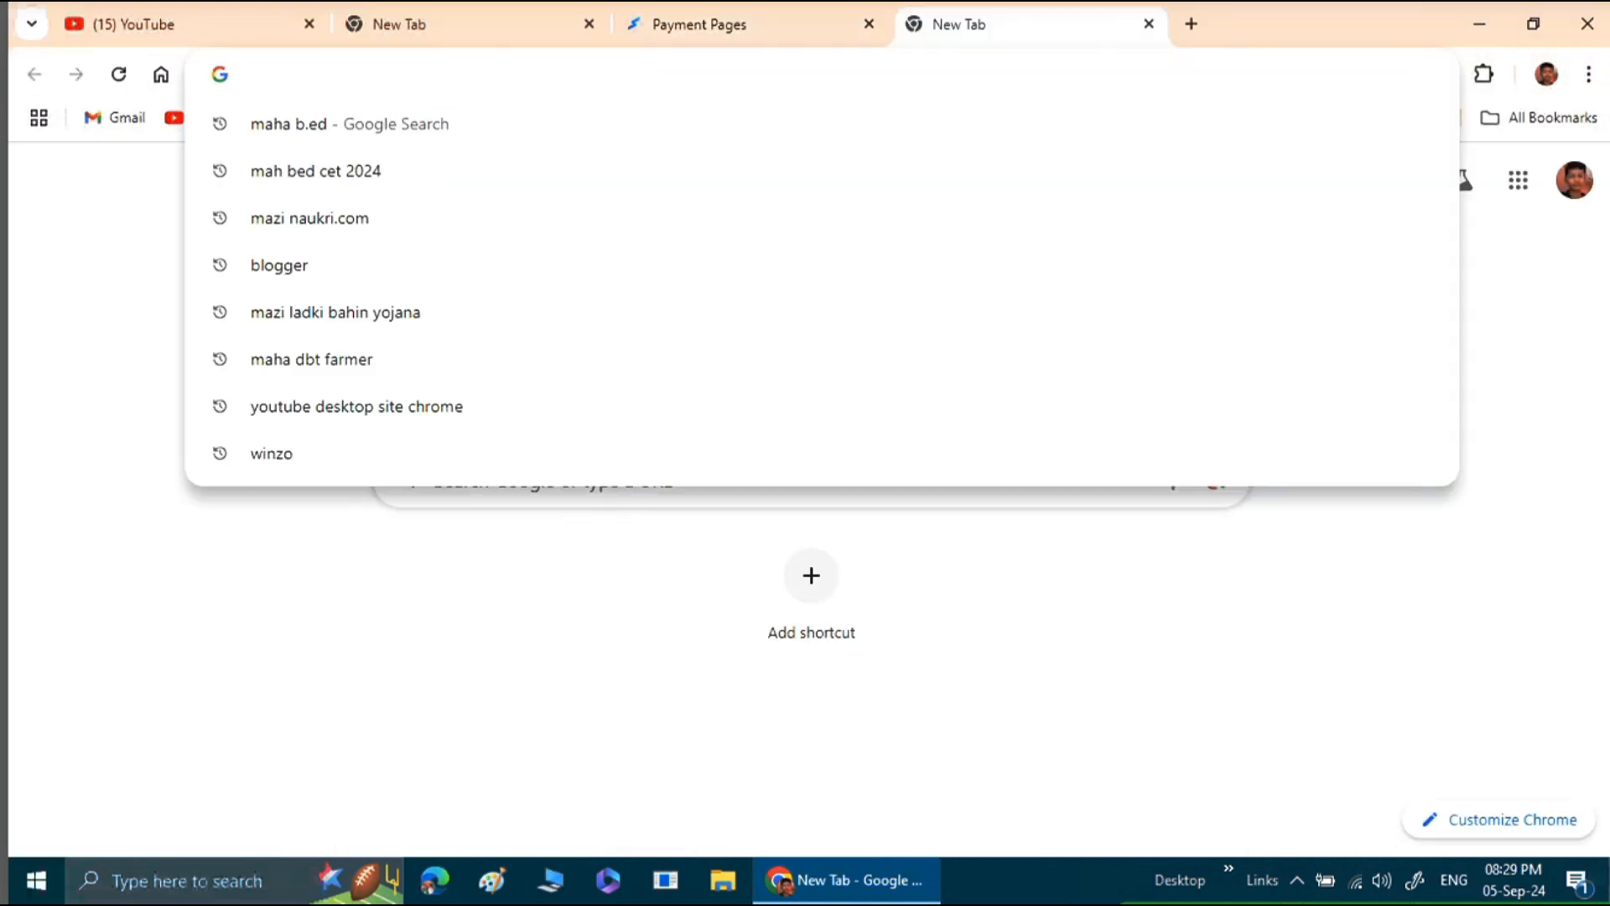
text(cos)
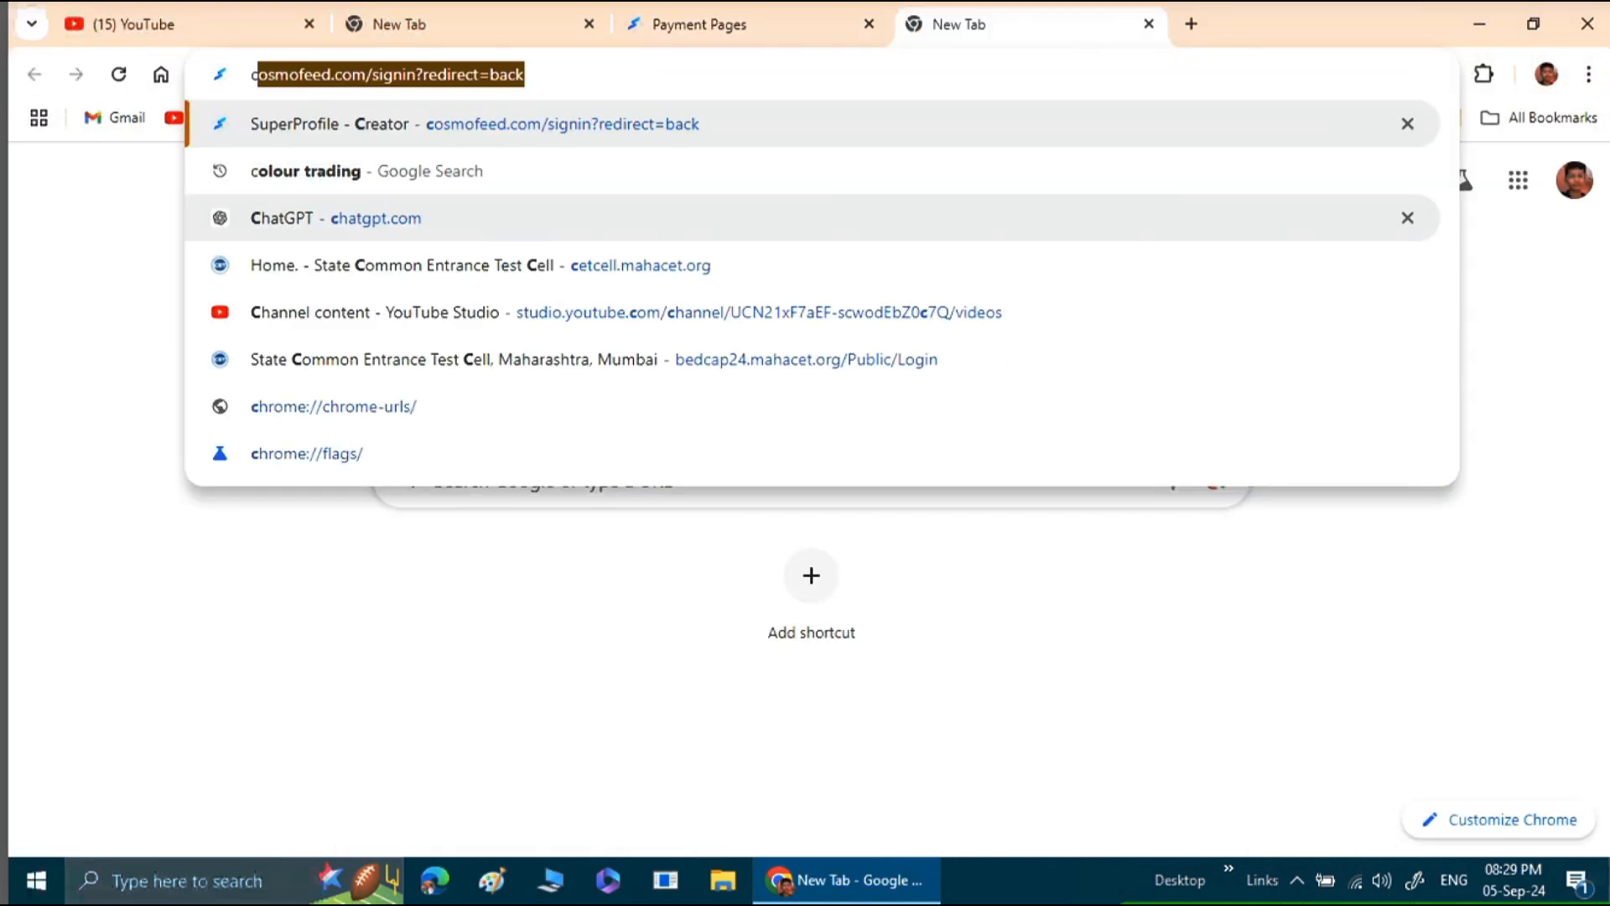
text(mo)
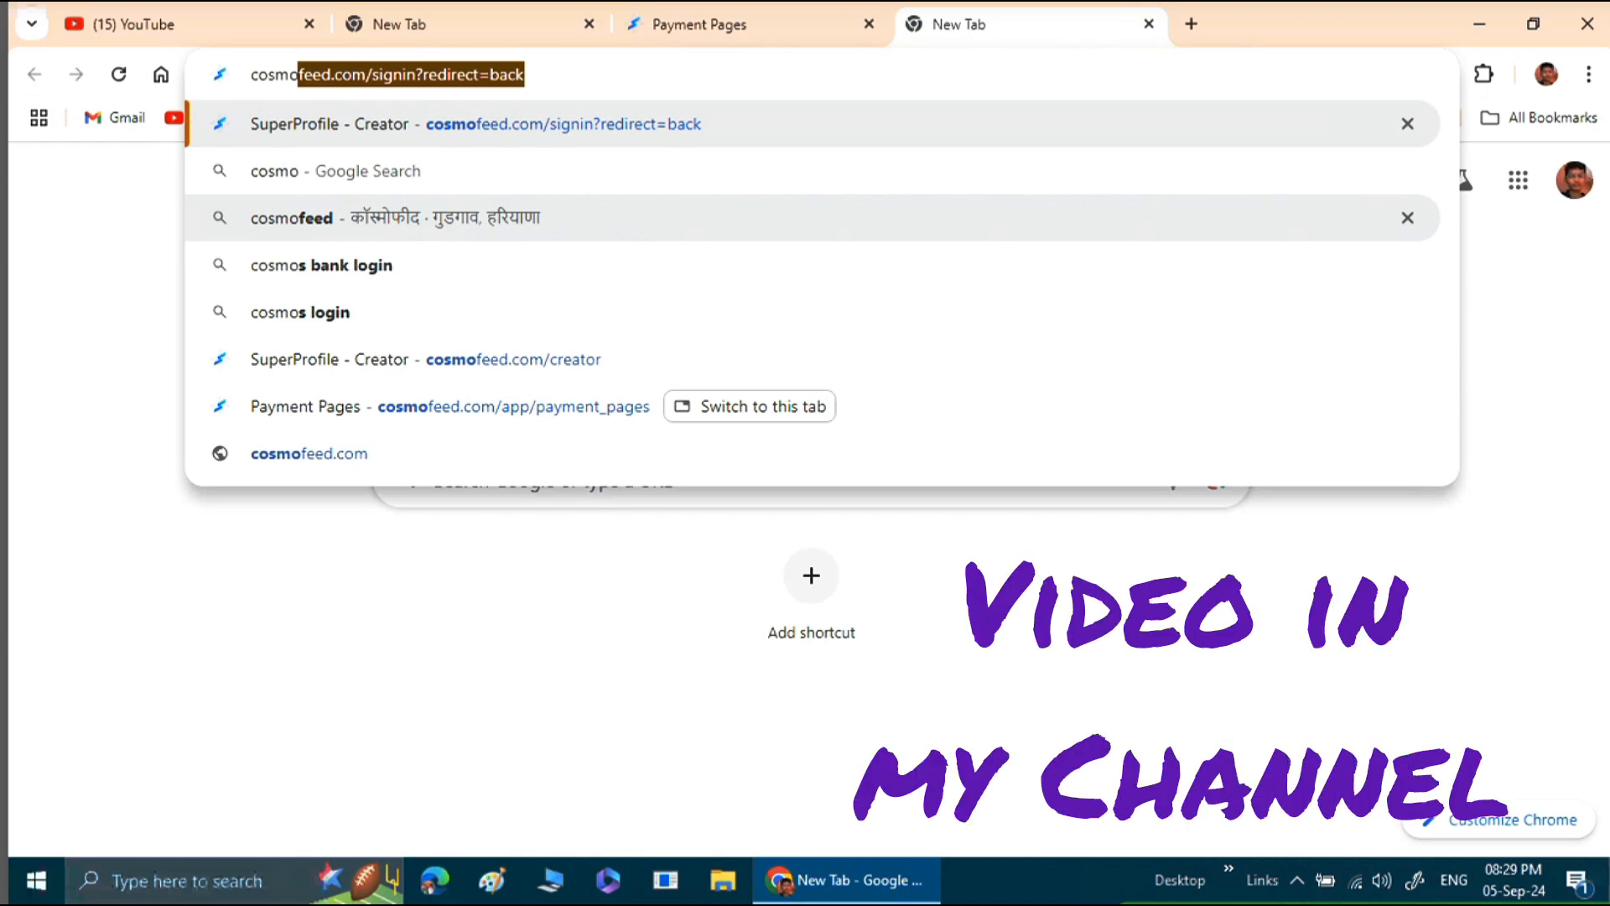
key(Return)
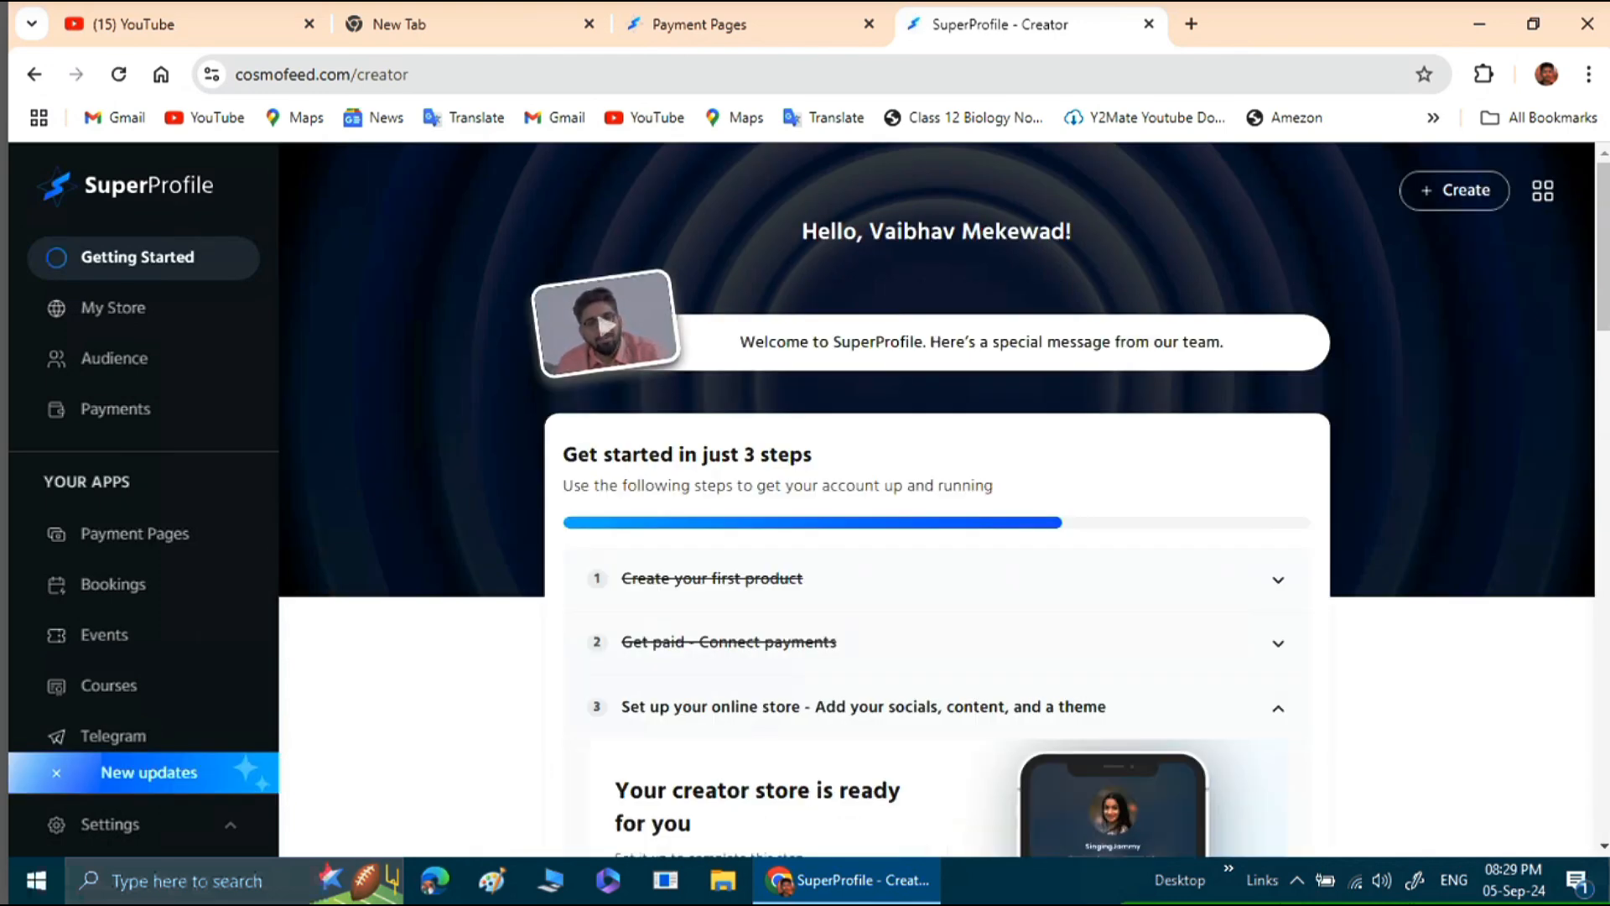
click(869, 24)
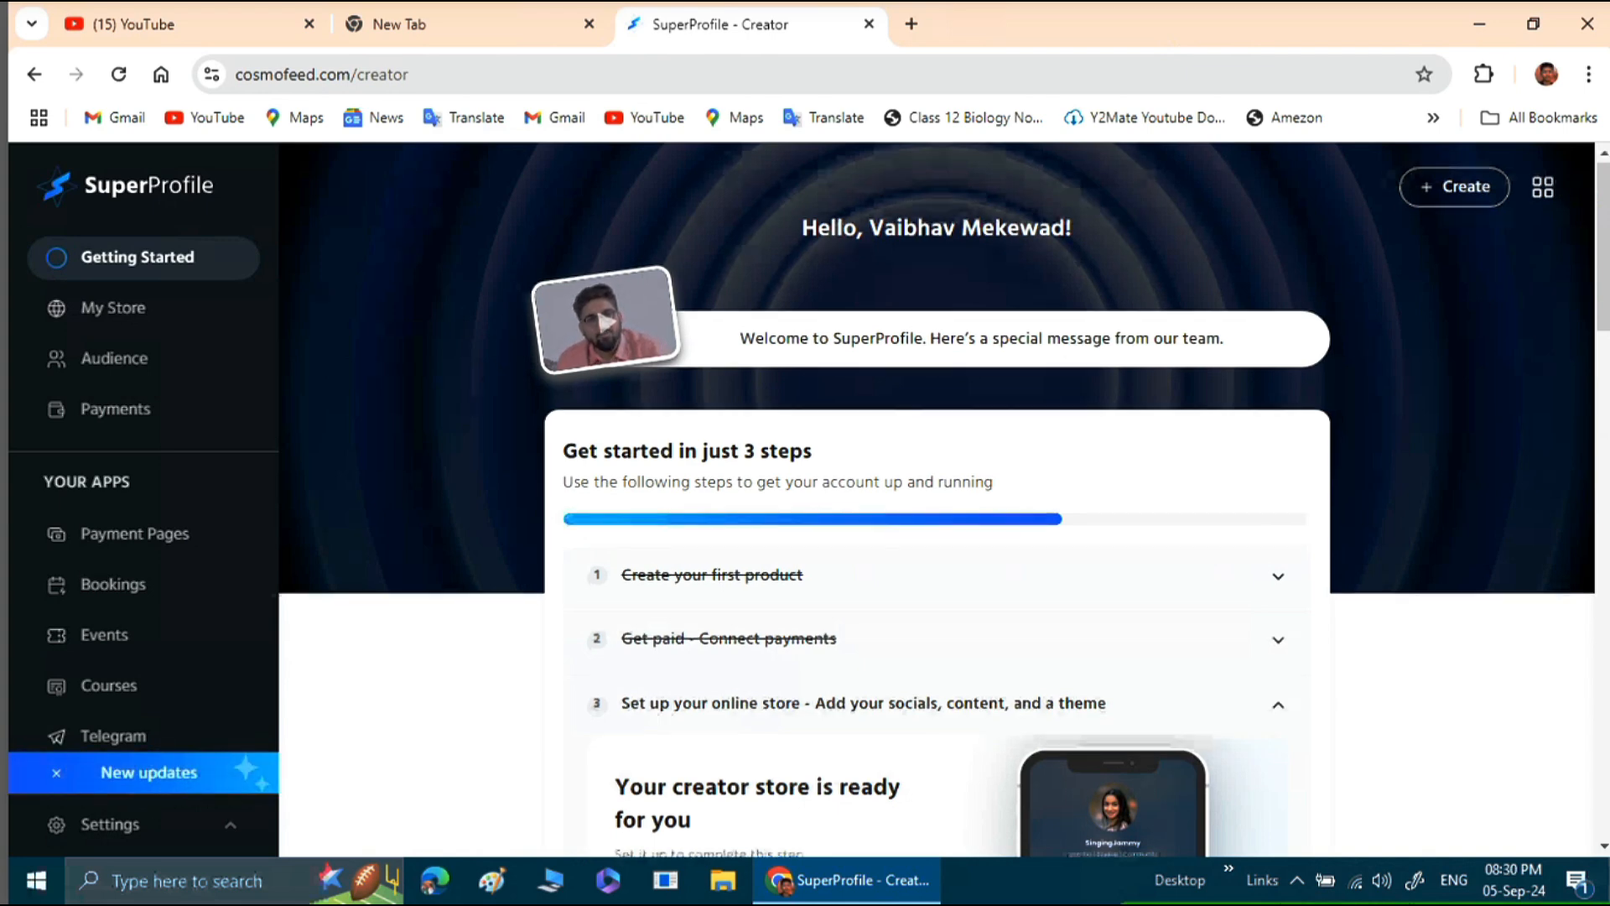
Look over the creator start page and open the Payment Pages section.
scroll(937, 499, down, 8)
scroll(937, 499, down, 2)
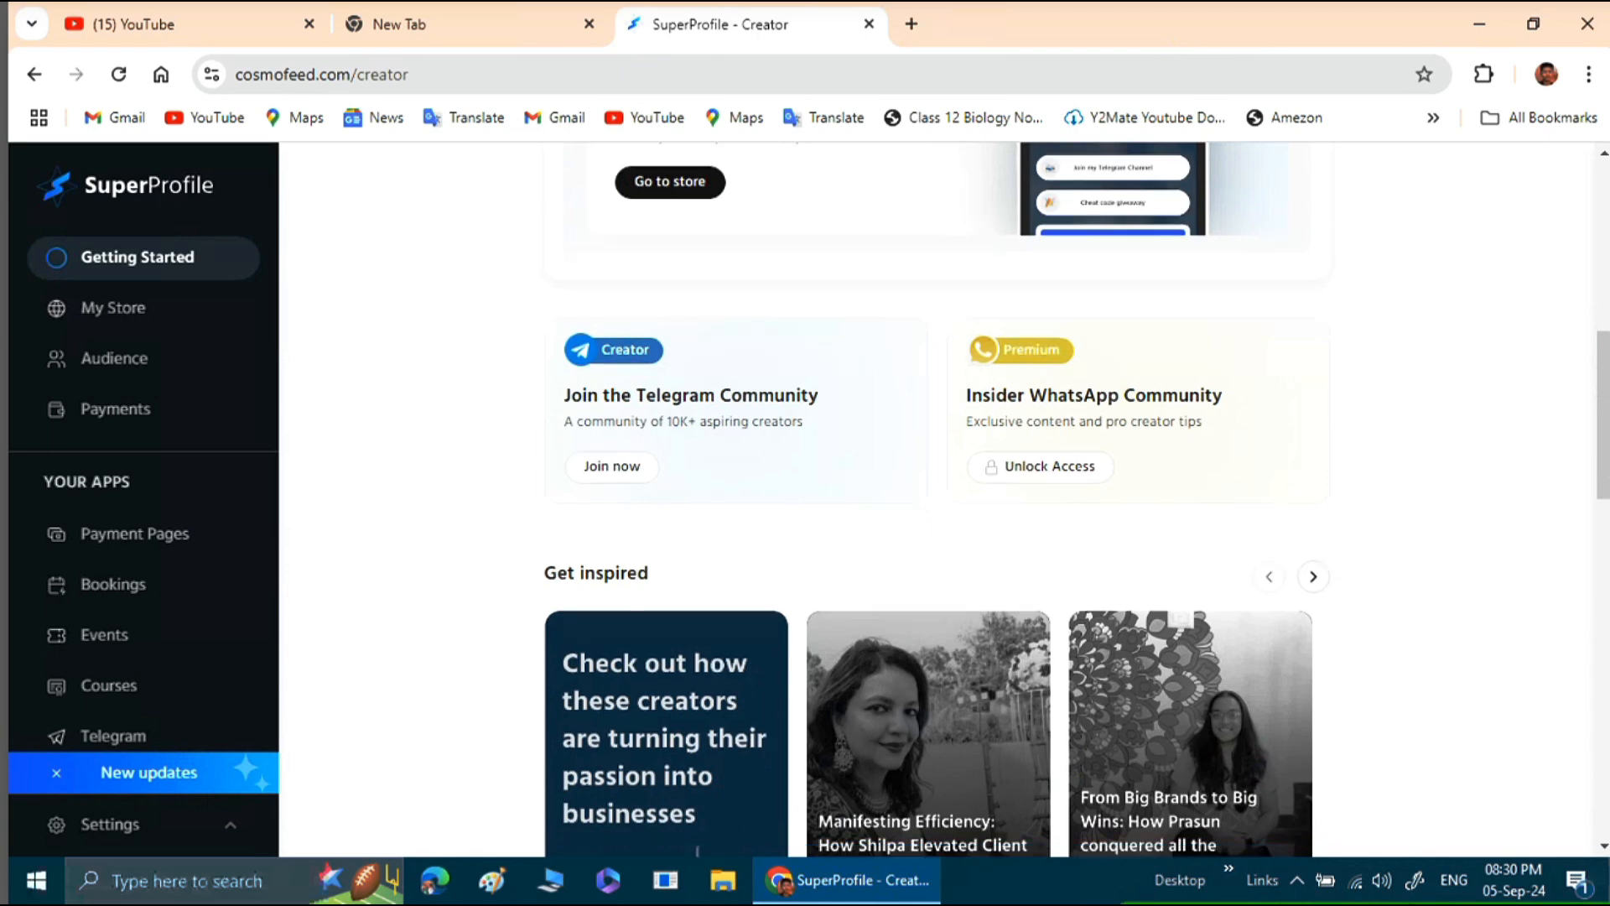
scroll(937, 499, up, 2)
scroll(937, 499, up, 9)
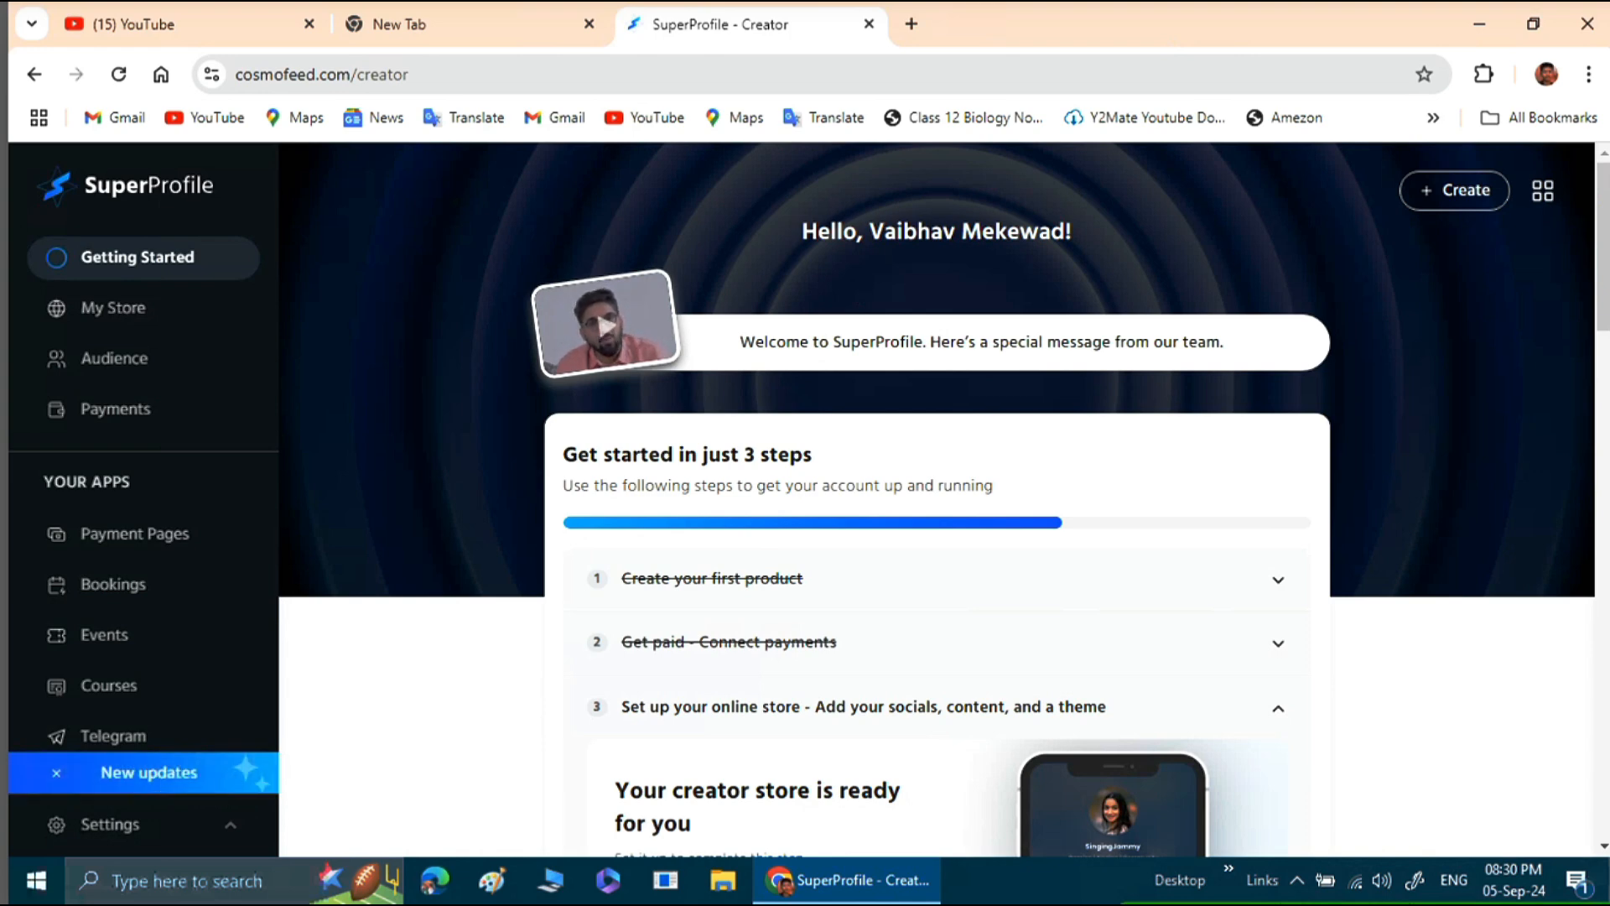
click(134, 533)
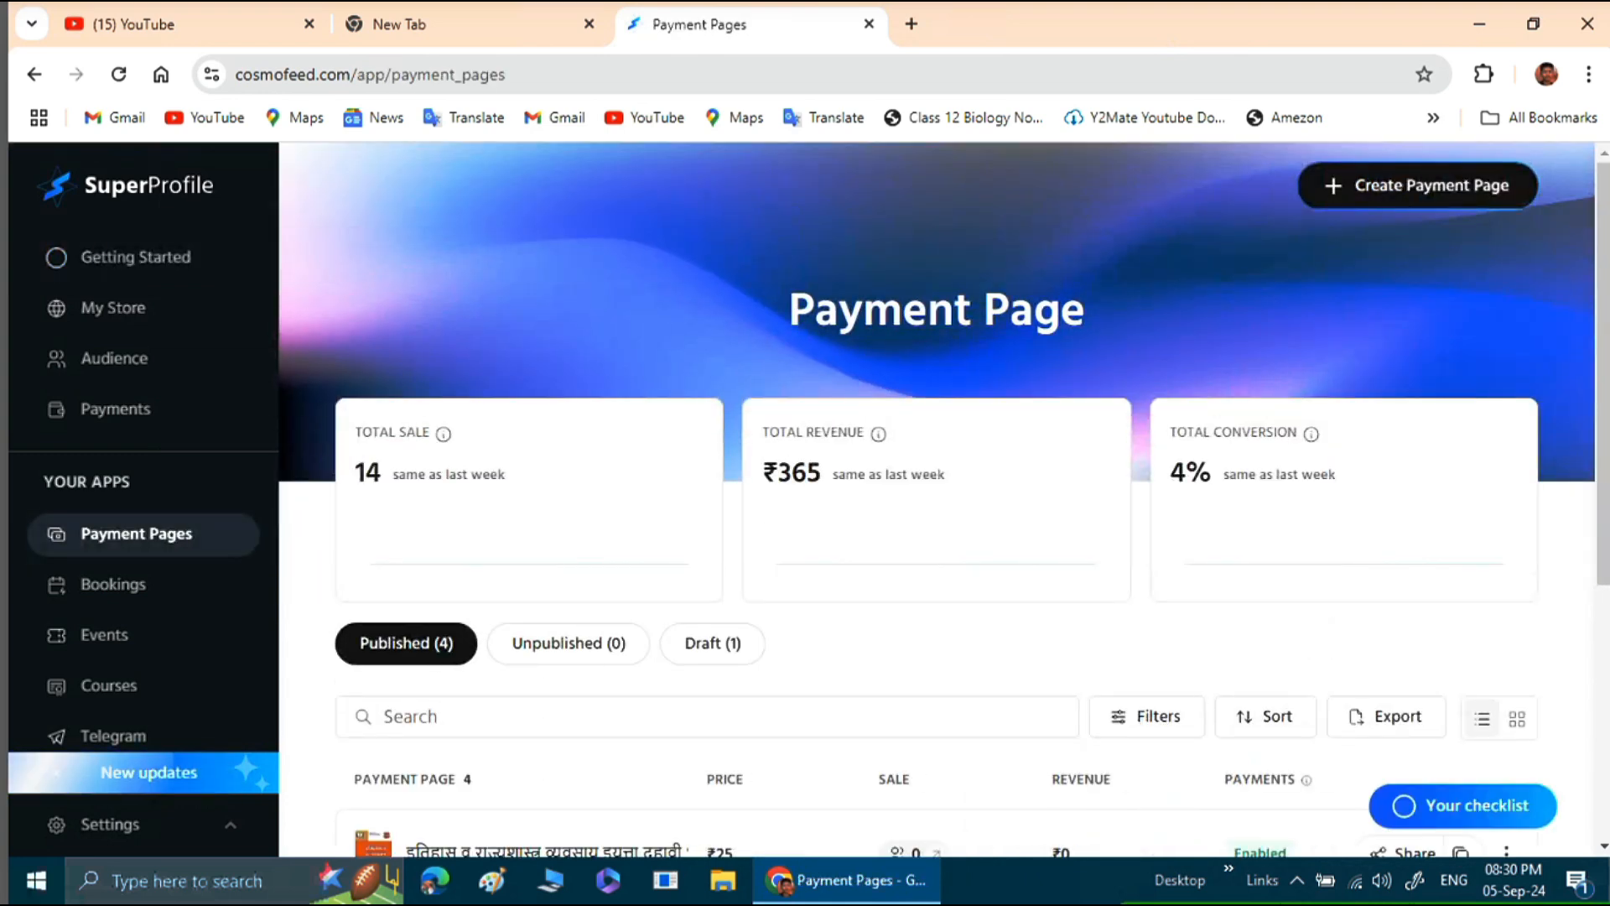
Examine the total revenue, the total conversion and the sales list of the published payment pages.
drag(779, 472, 821, 473)
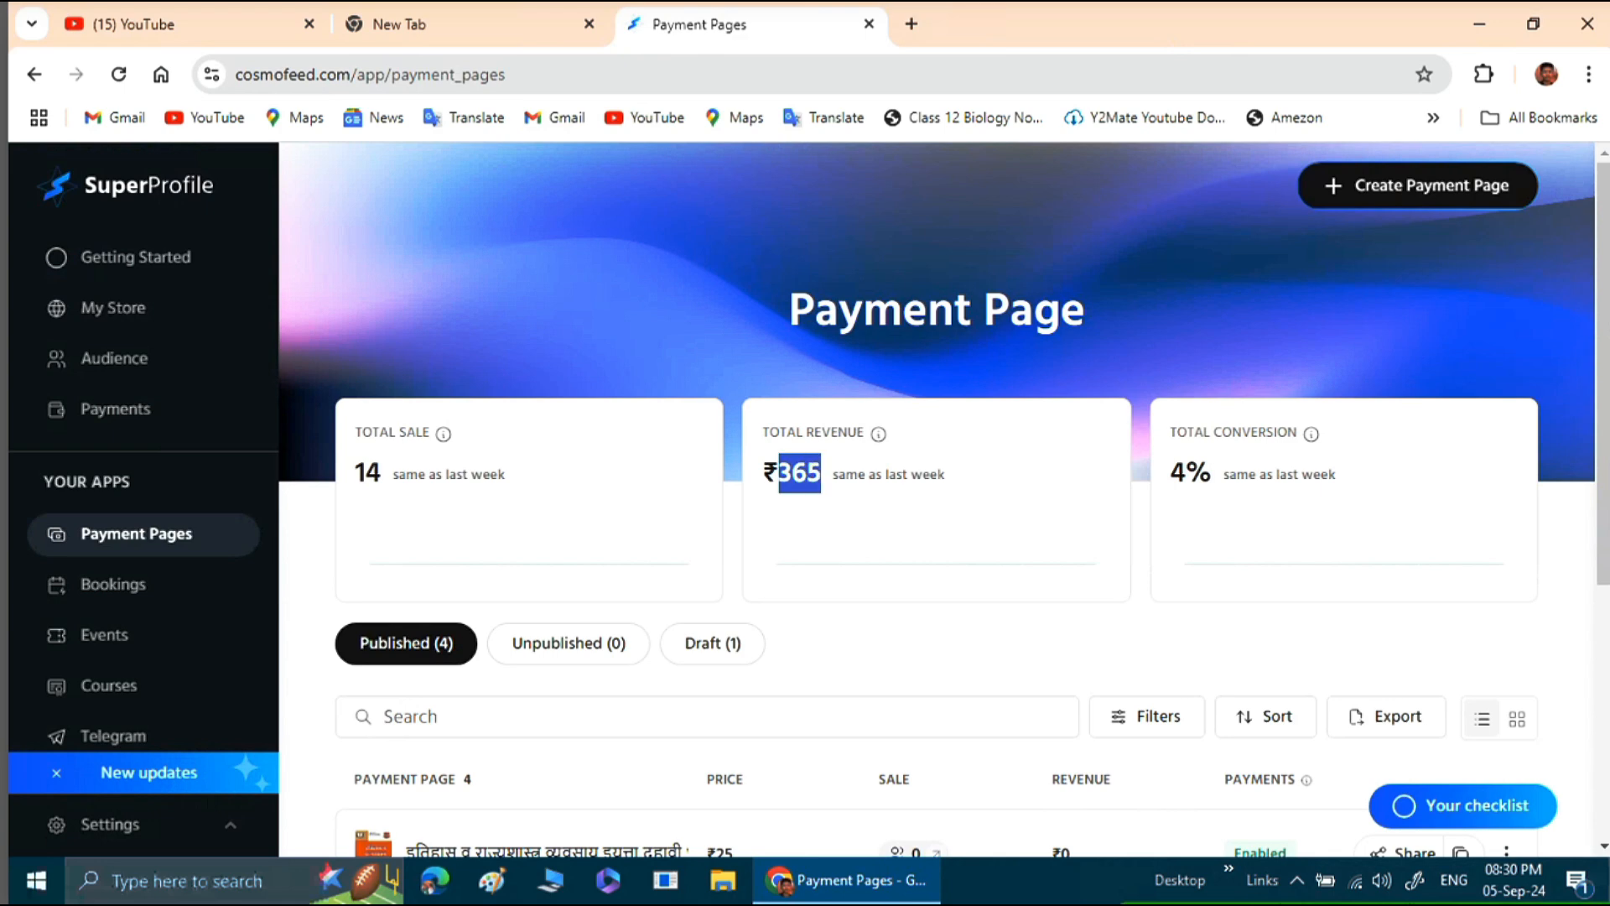
click(821, 474)
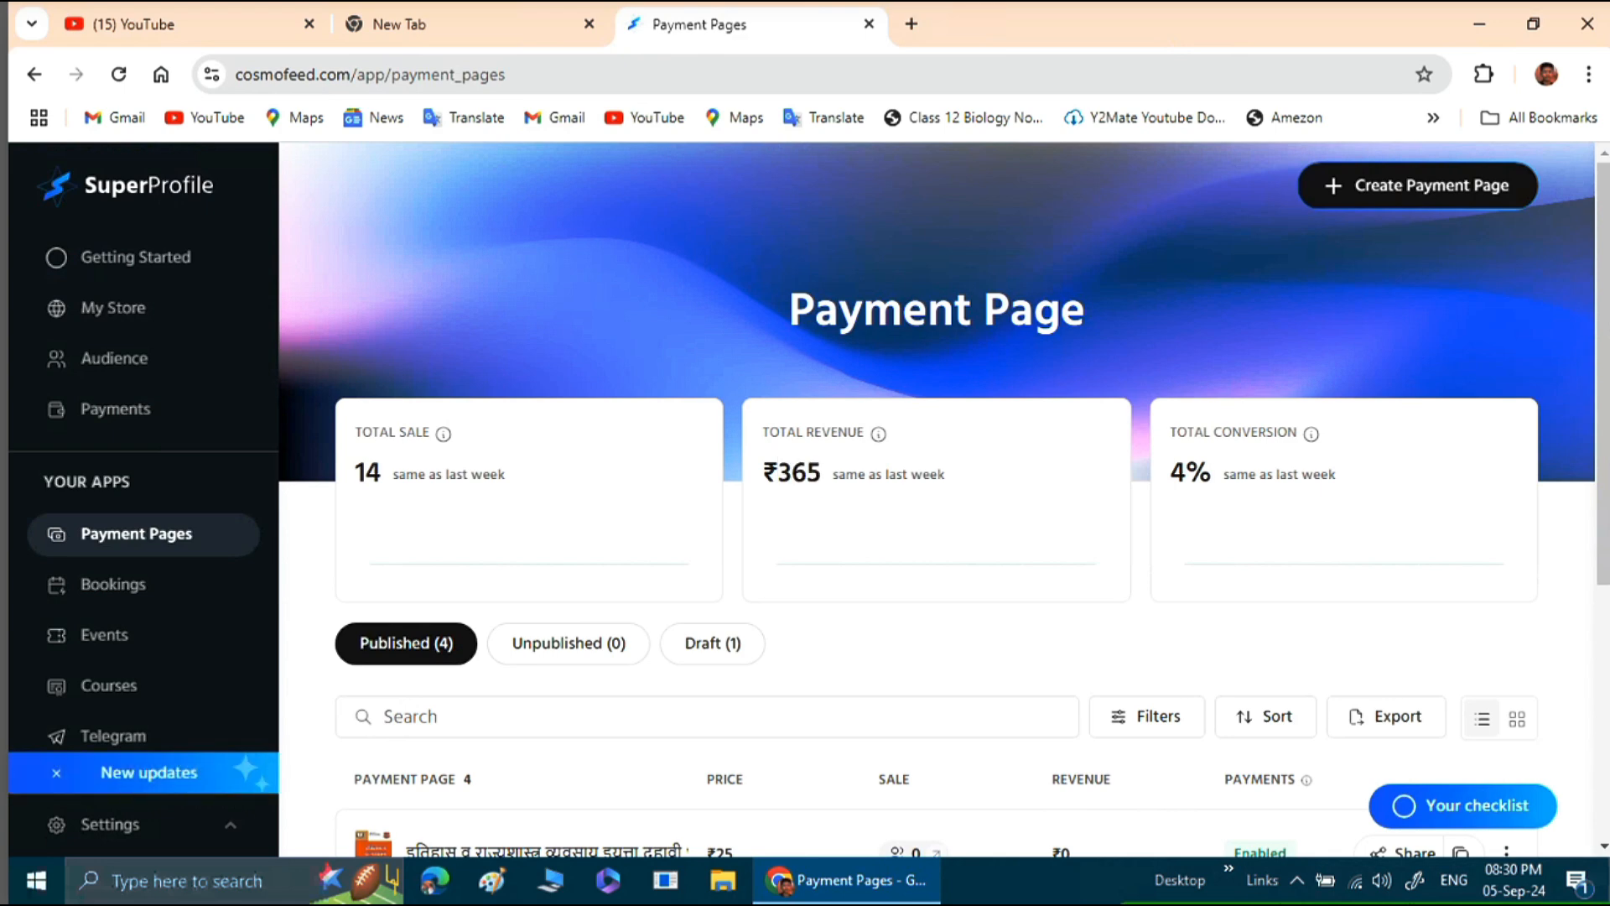
drag(1171, 474, 1212, 474)
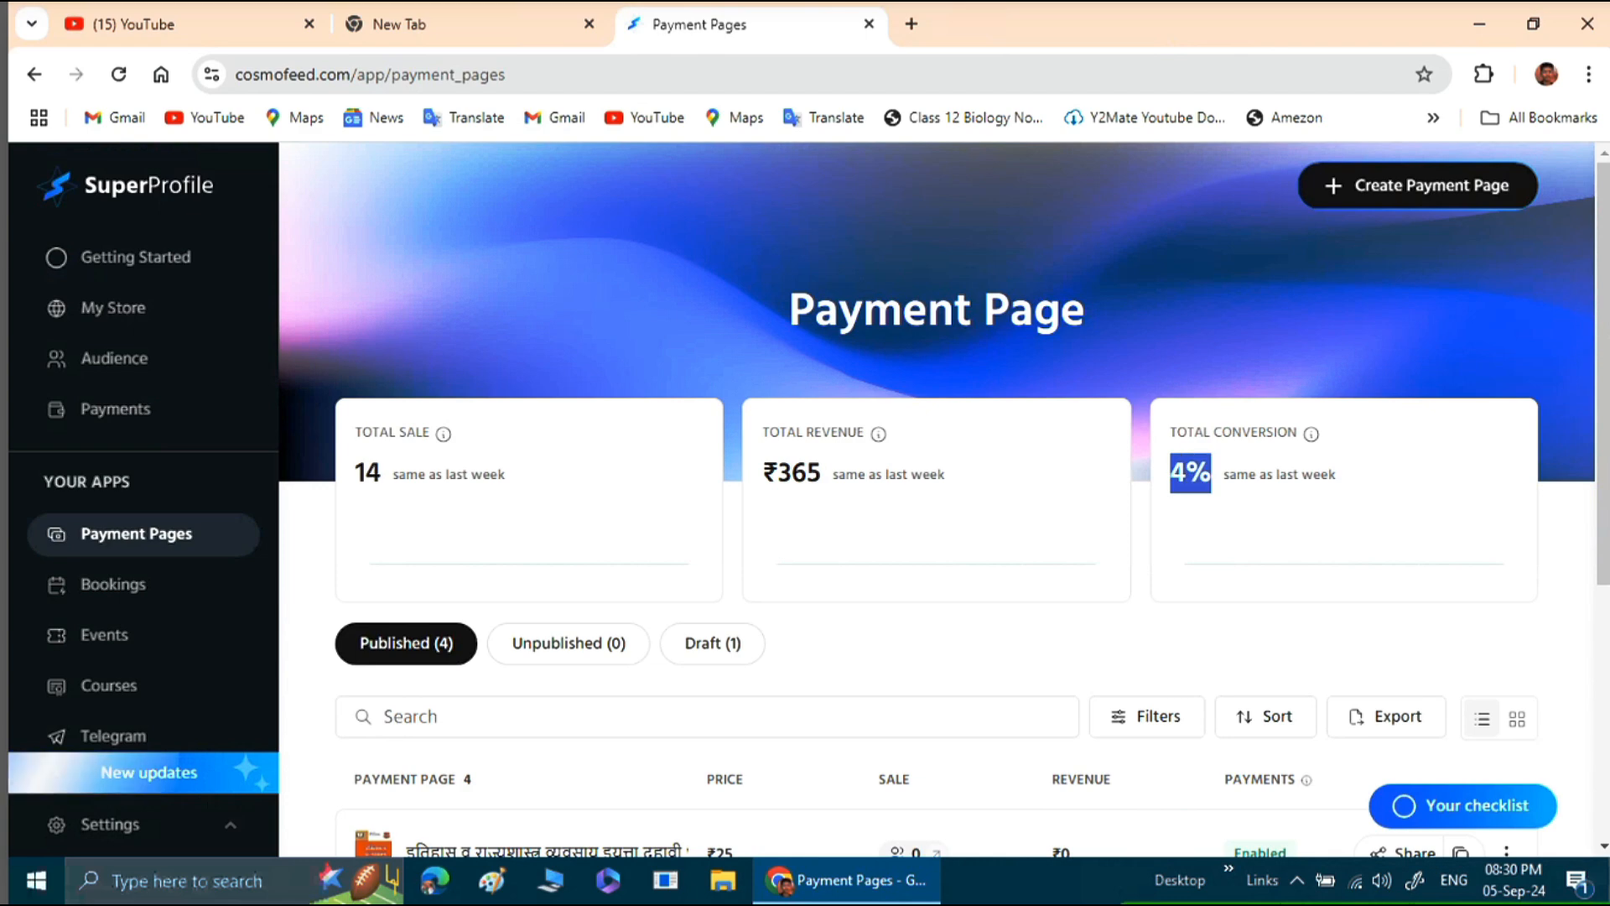
click(1212, 474)
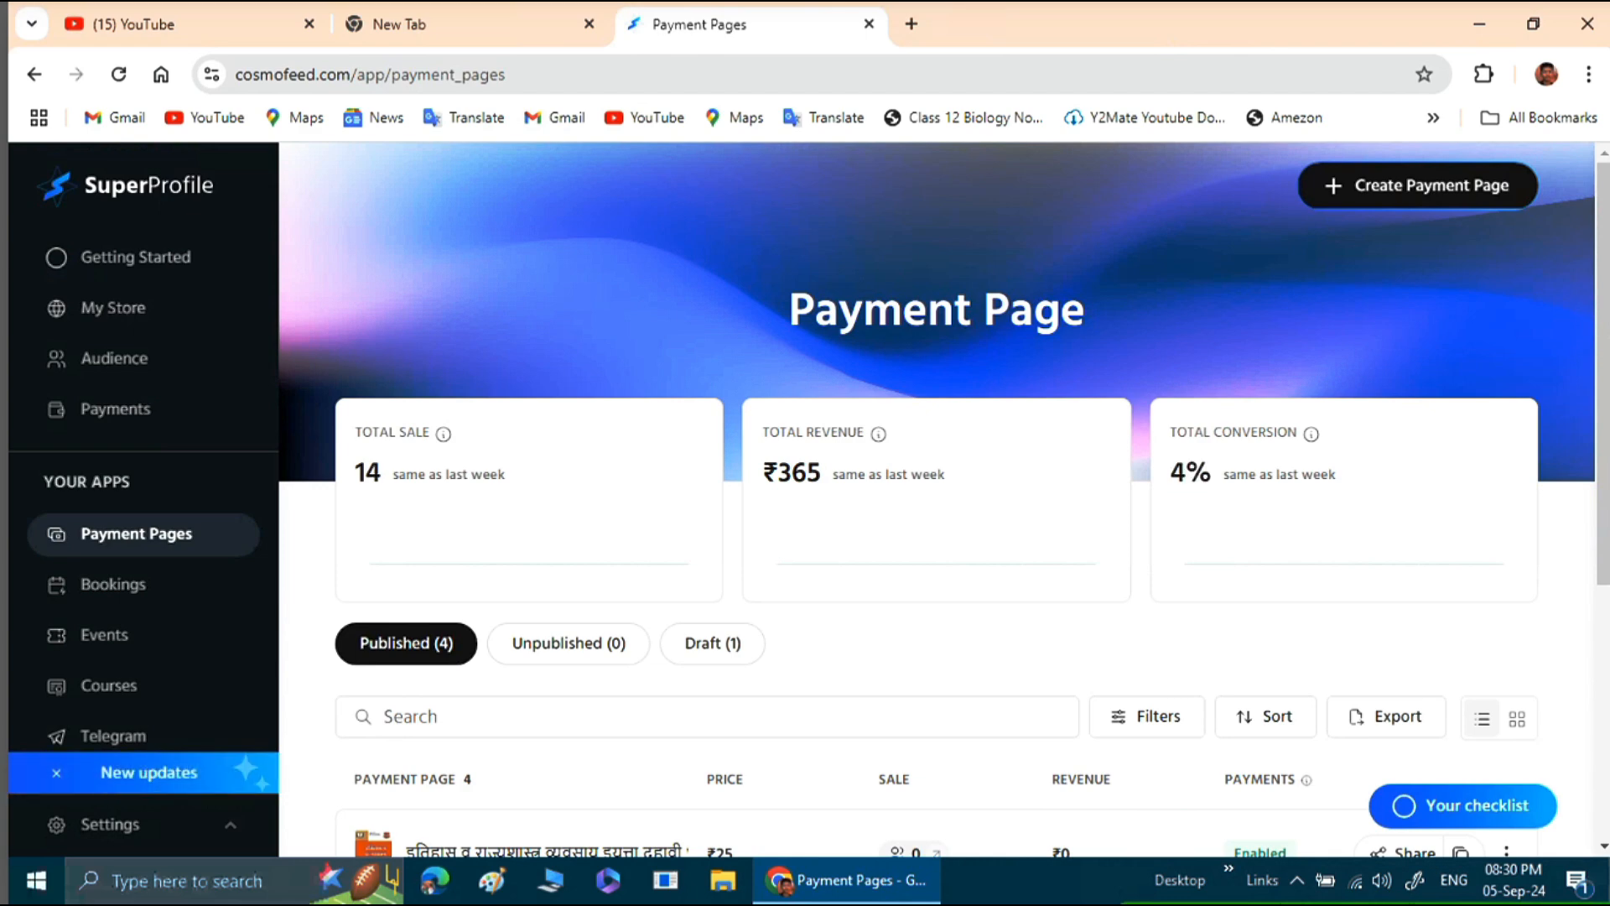
scroll(937, 503, down, 5)
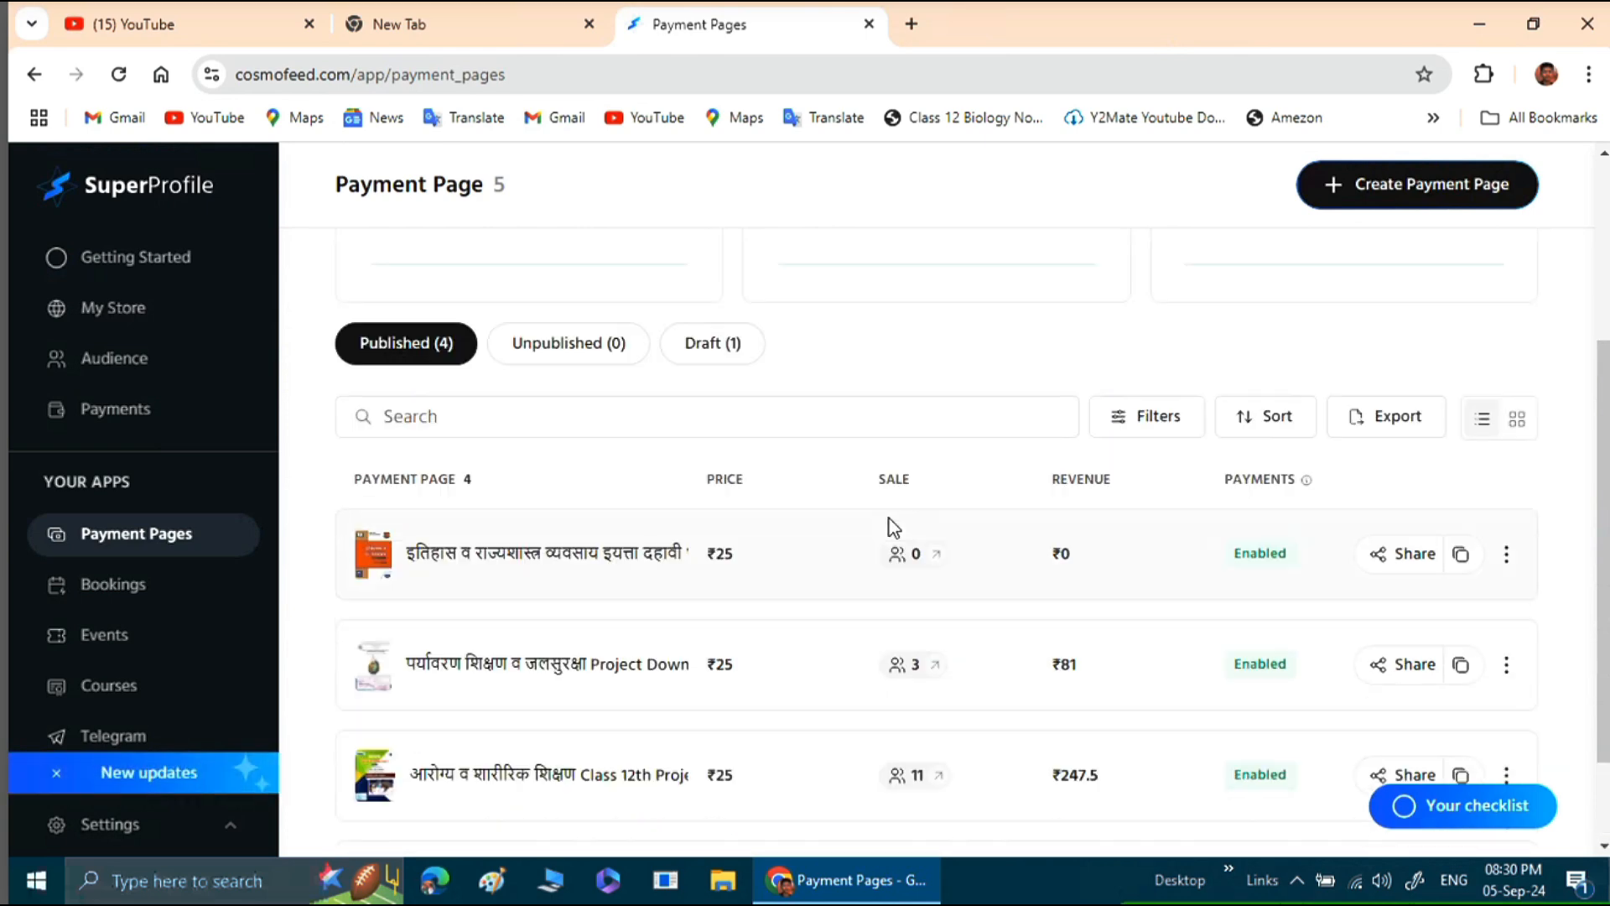
scroll(890, 518, up, 2)
scroll(889, 519, down, 3)
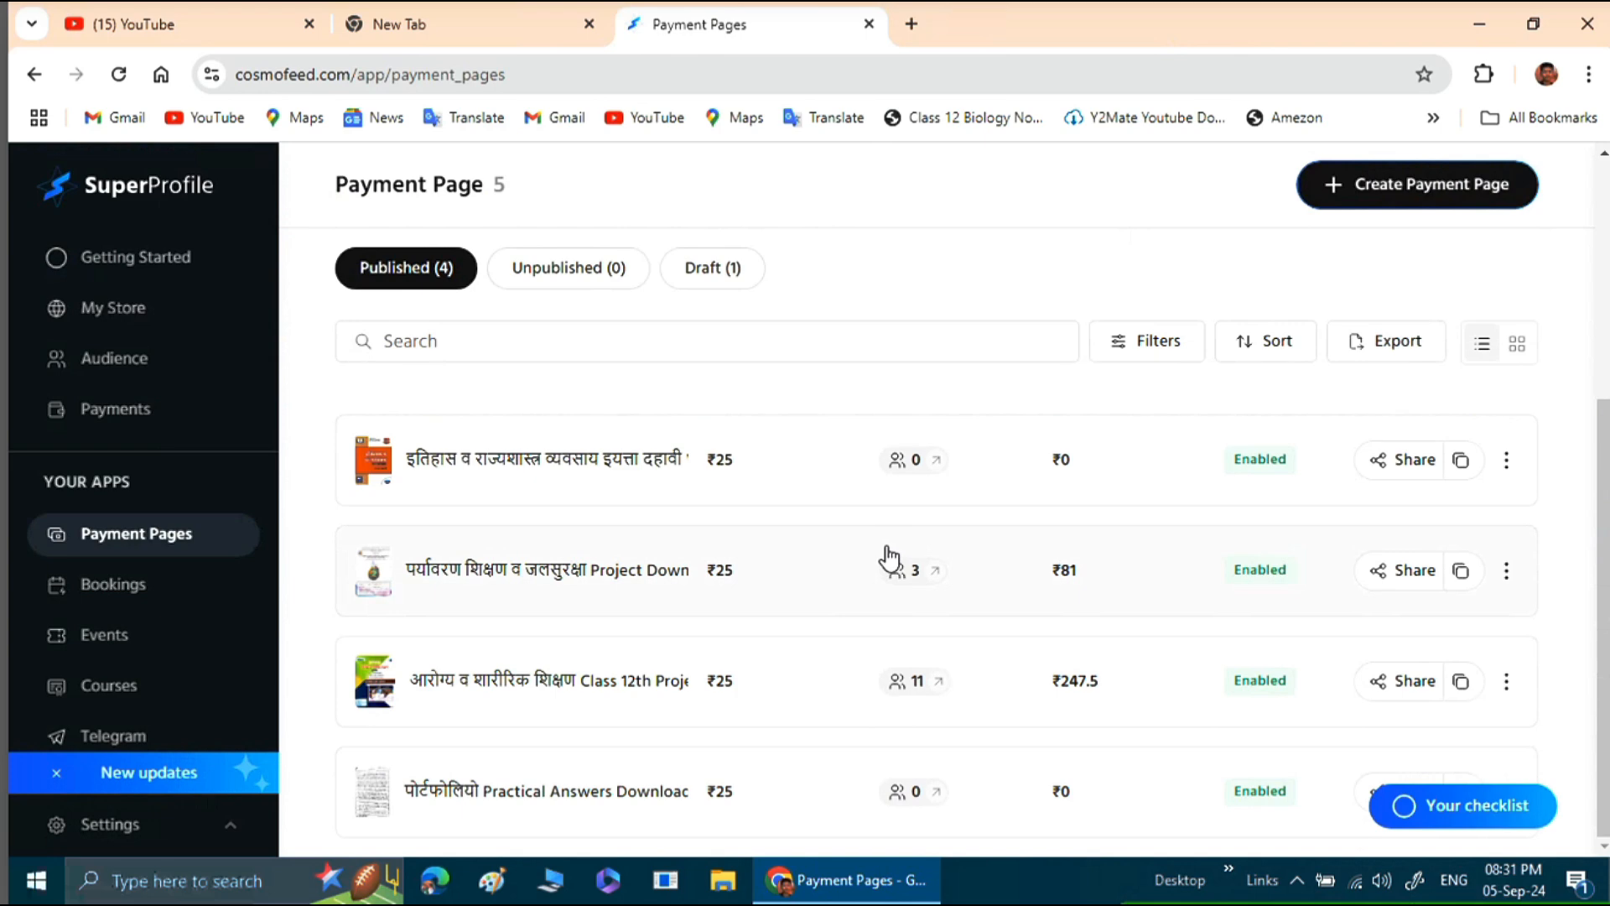
scroll(896, 554, up, 4)
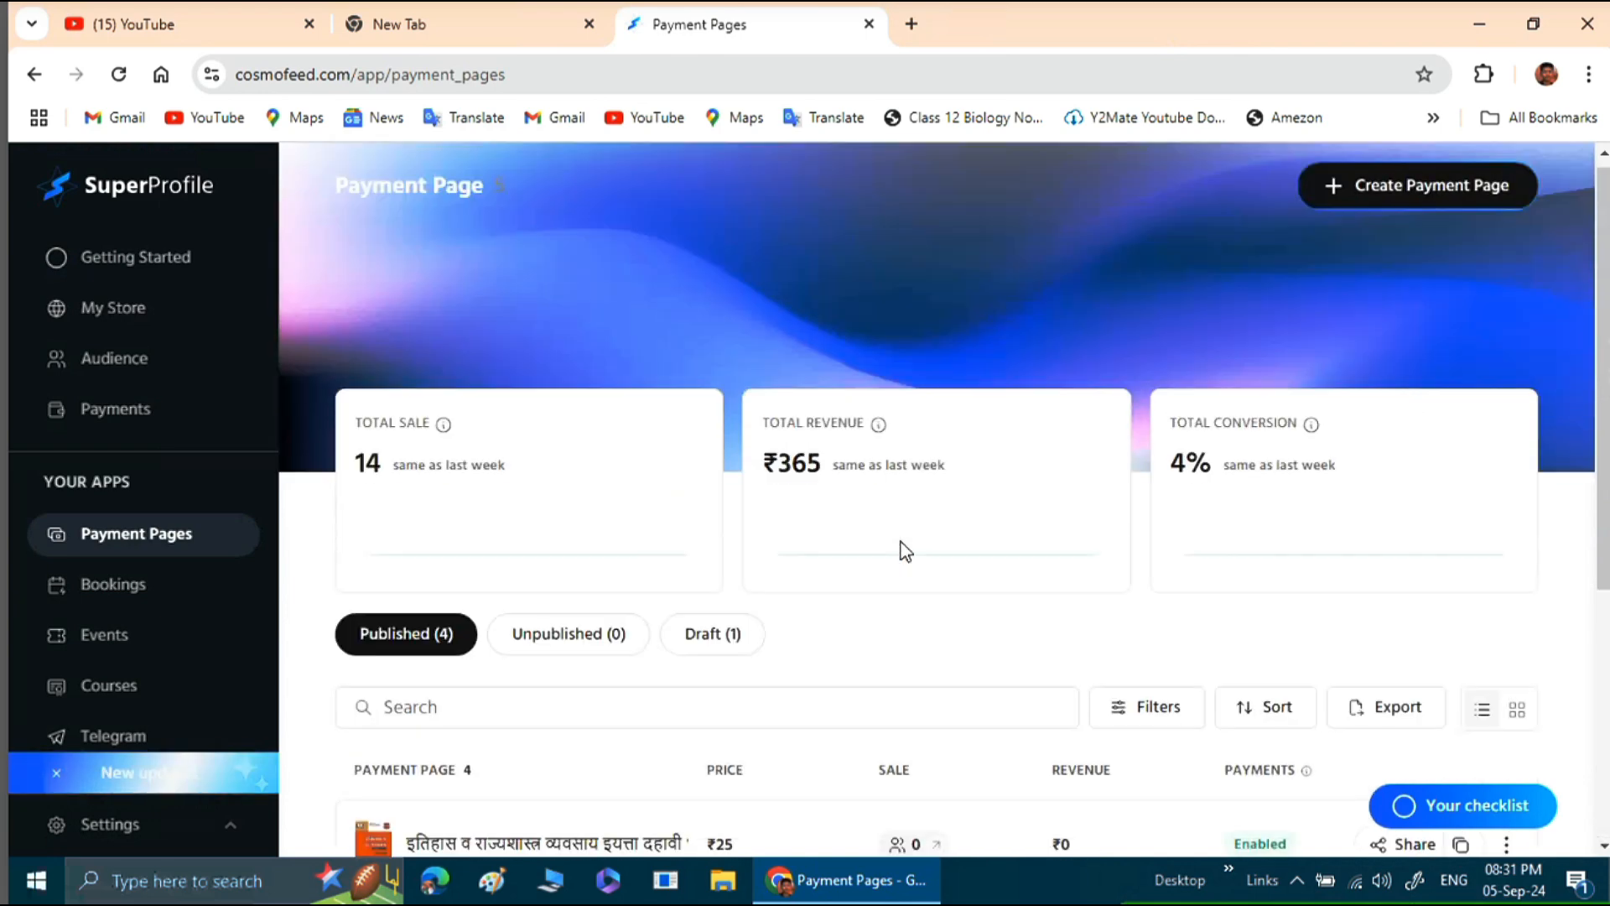
Start a new payment page that sells Digital Products and continue to its setup form.
click(1388, 193)
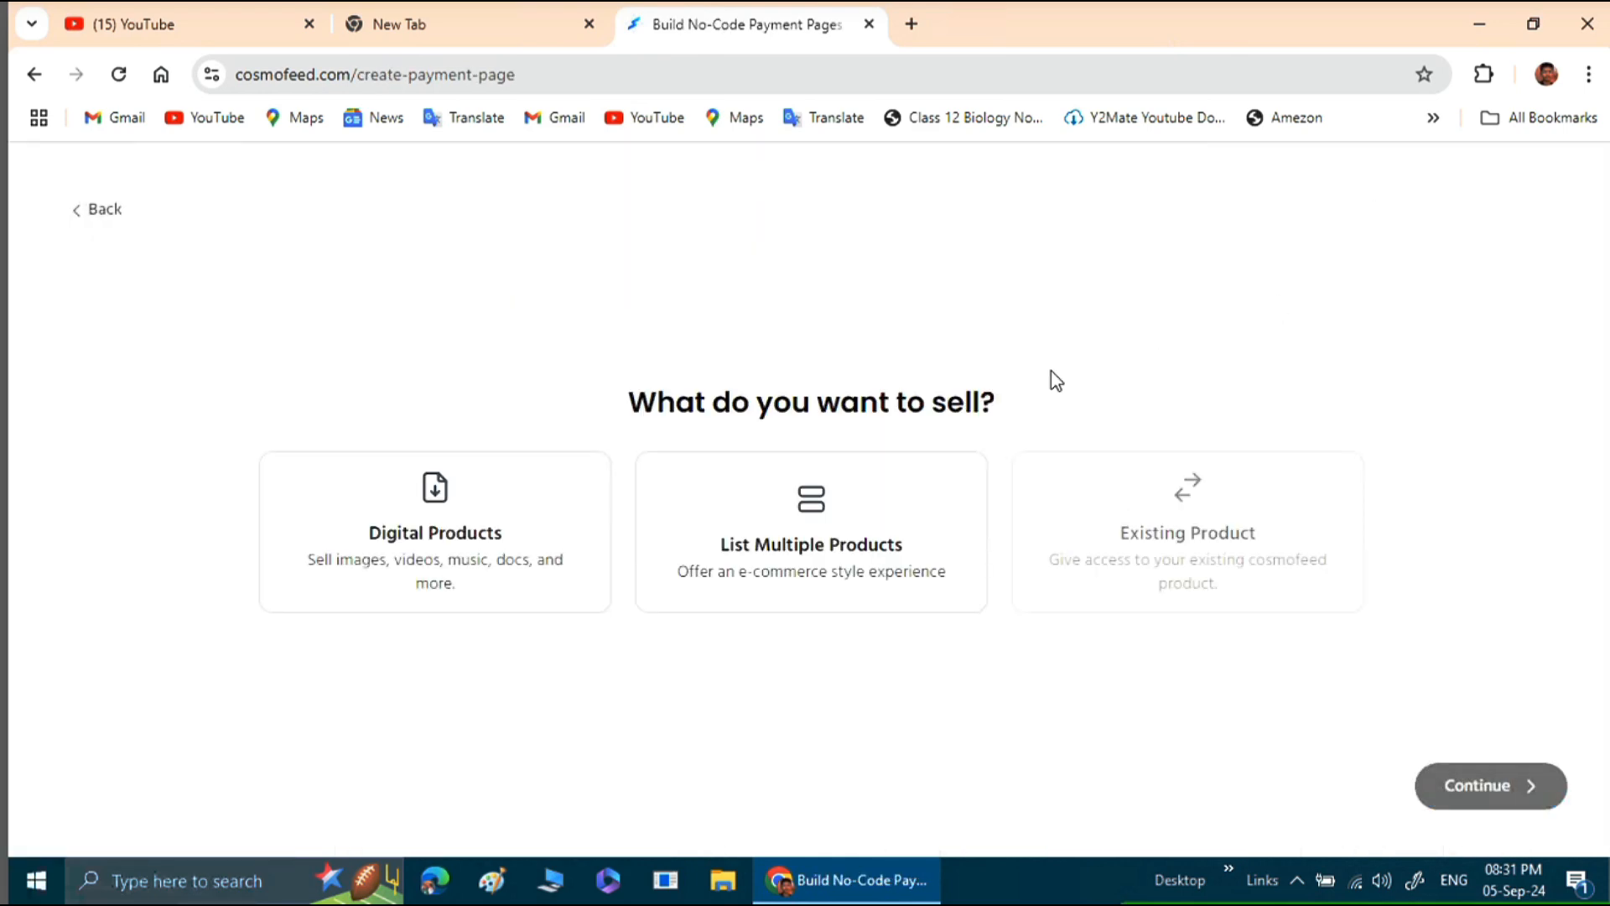
click(443, 527)
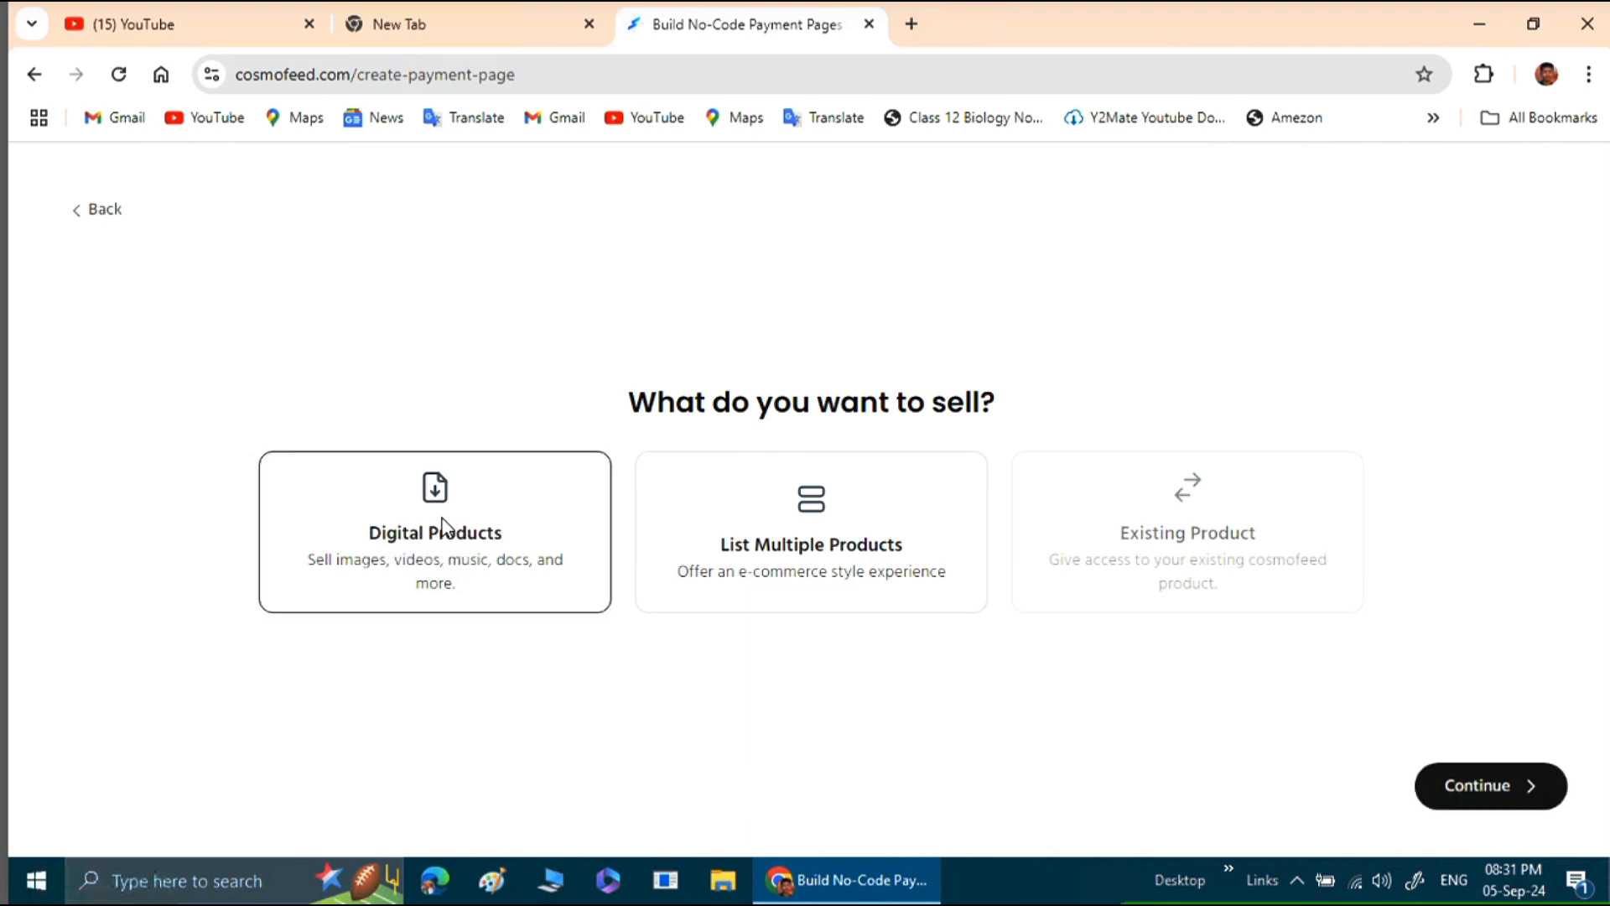
click(1463, 793)
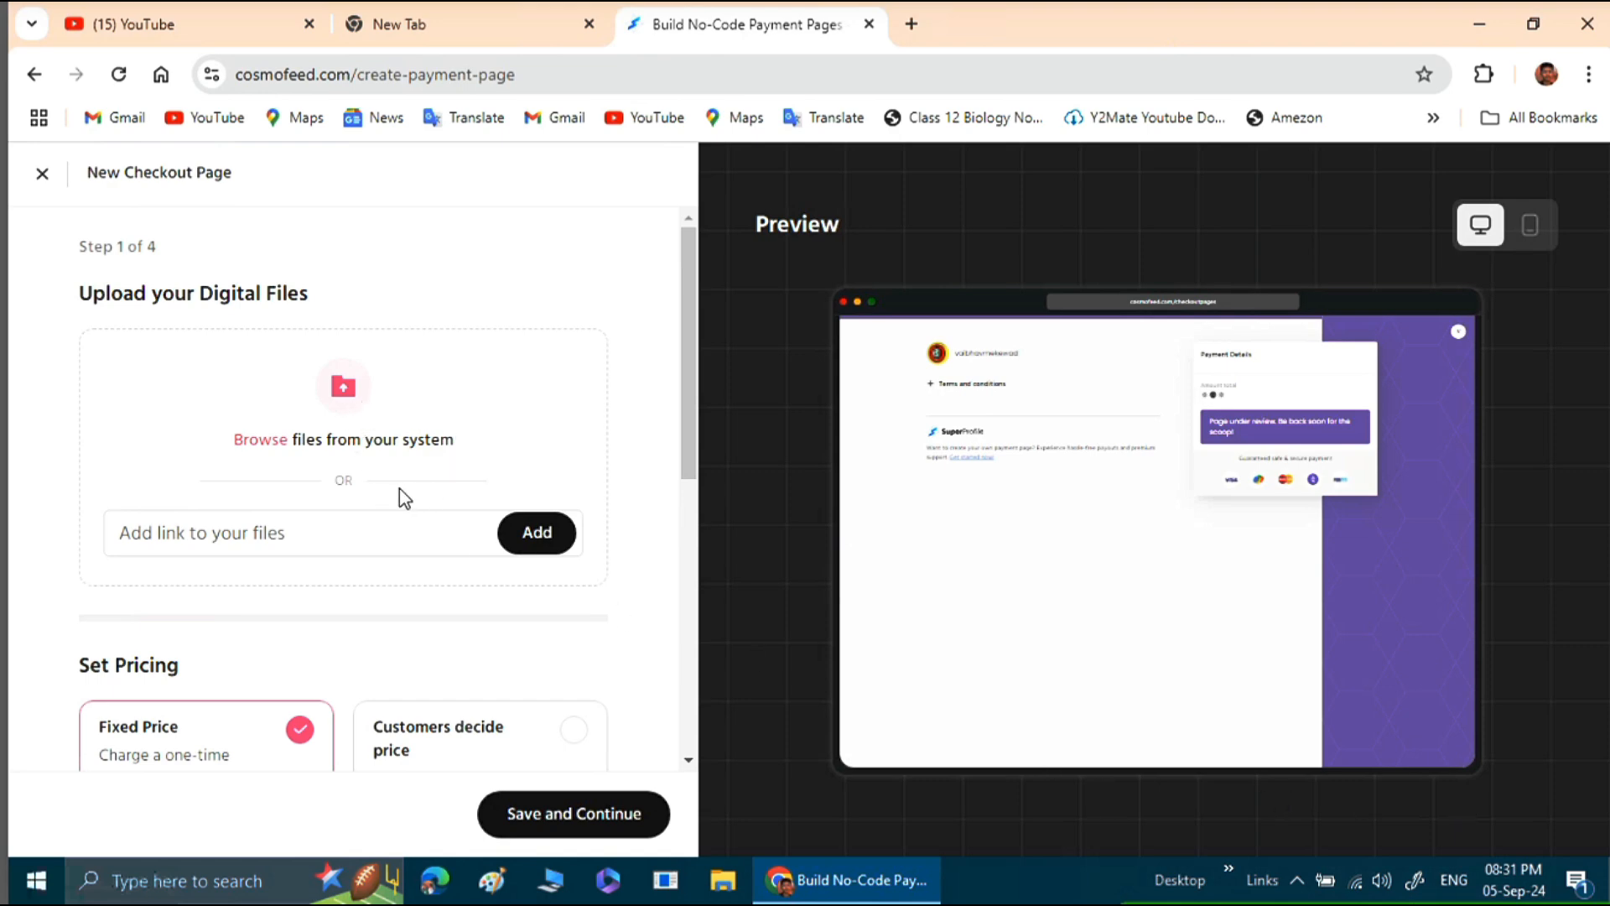
Upload the PDF "health and physical education 12th solutions new 1" from the A E Practical > 2024 folder on the Work VBM (G:) drive.
click(539, 547)
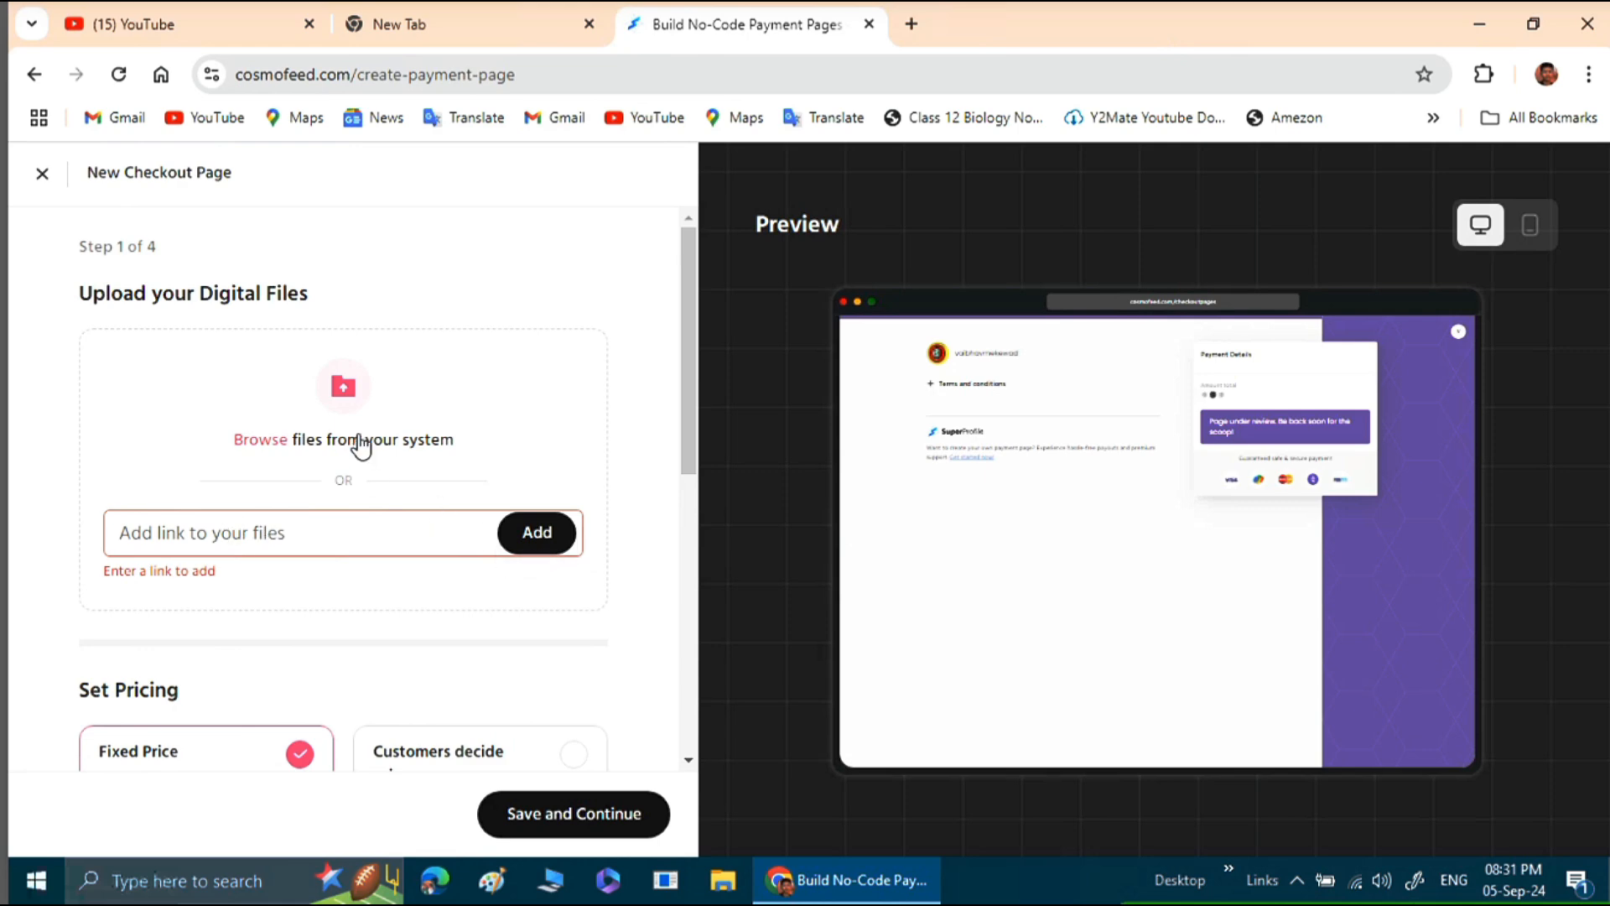
click(346, 392)
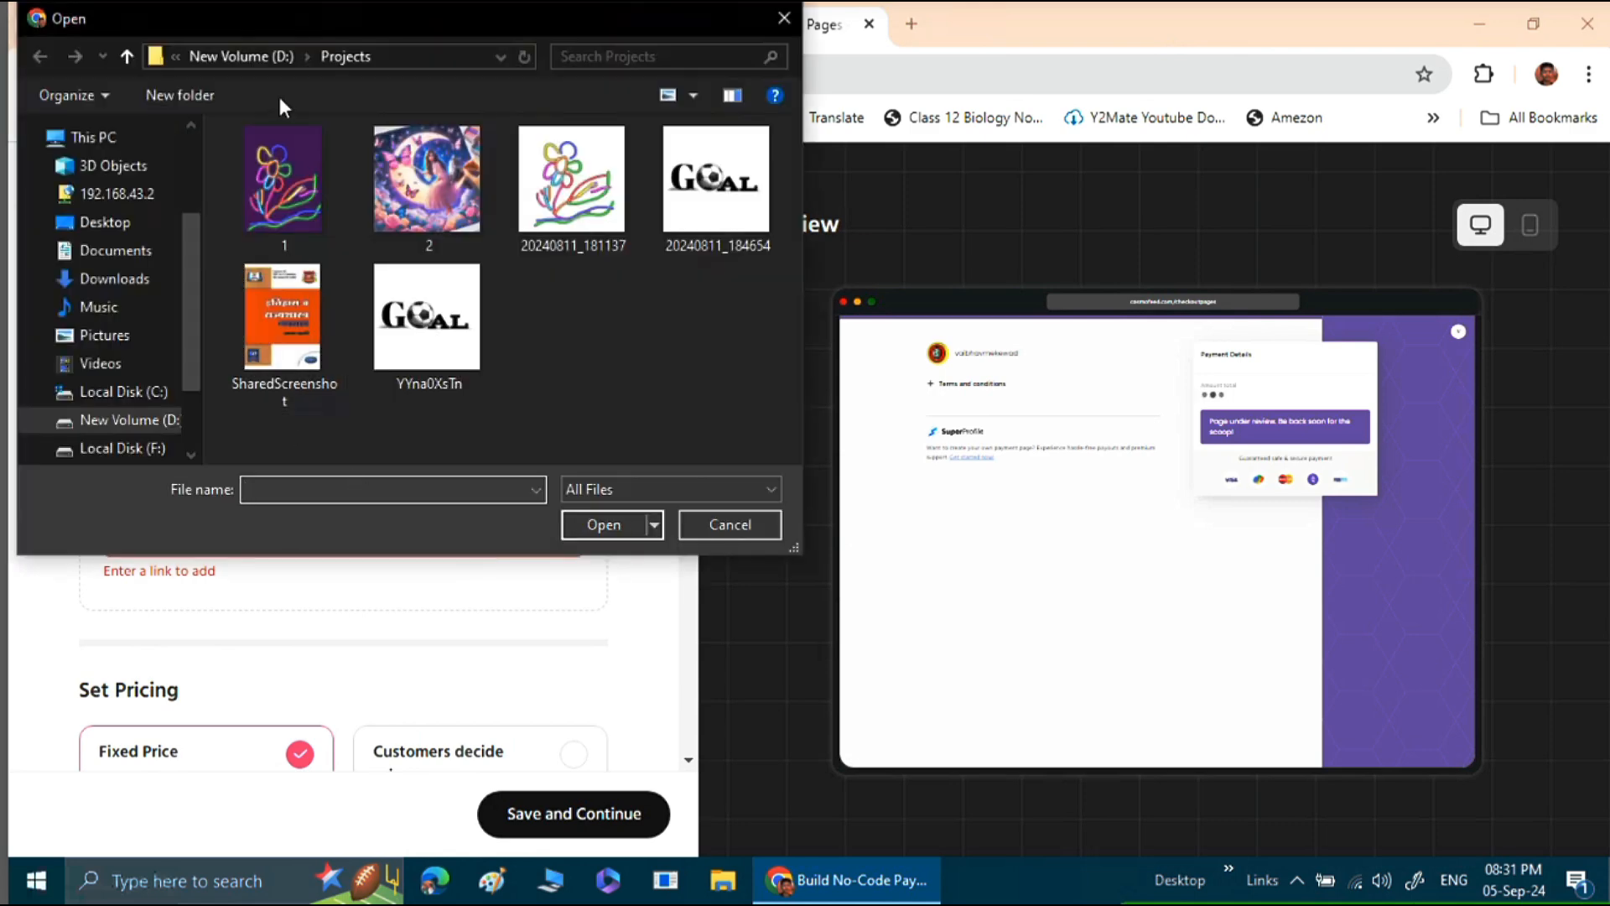
click(246, 59)
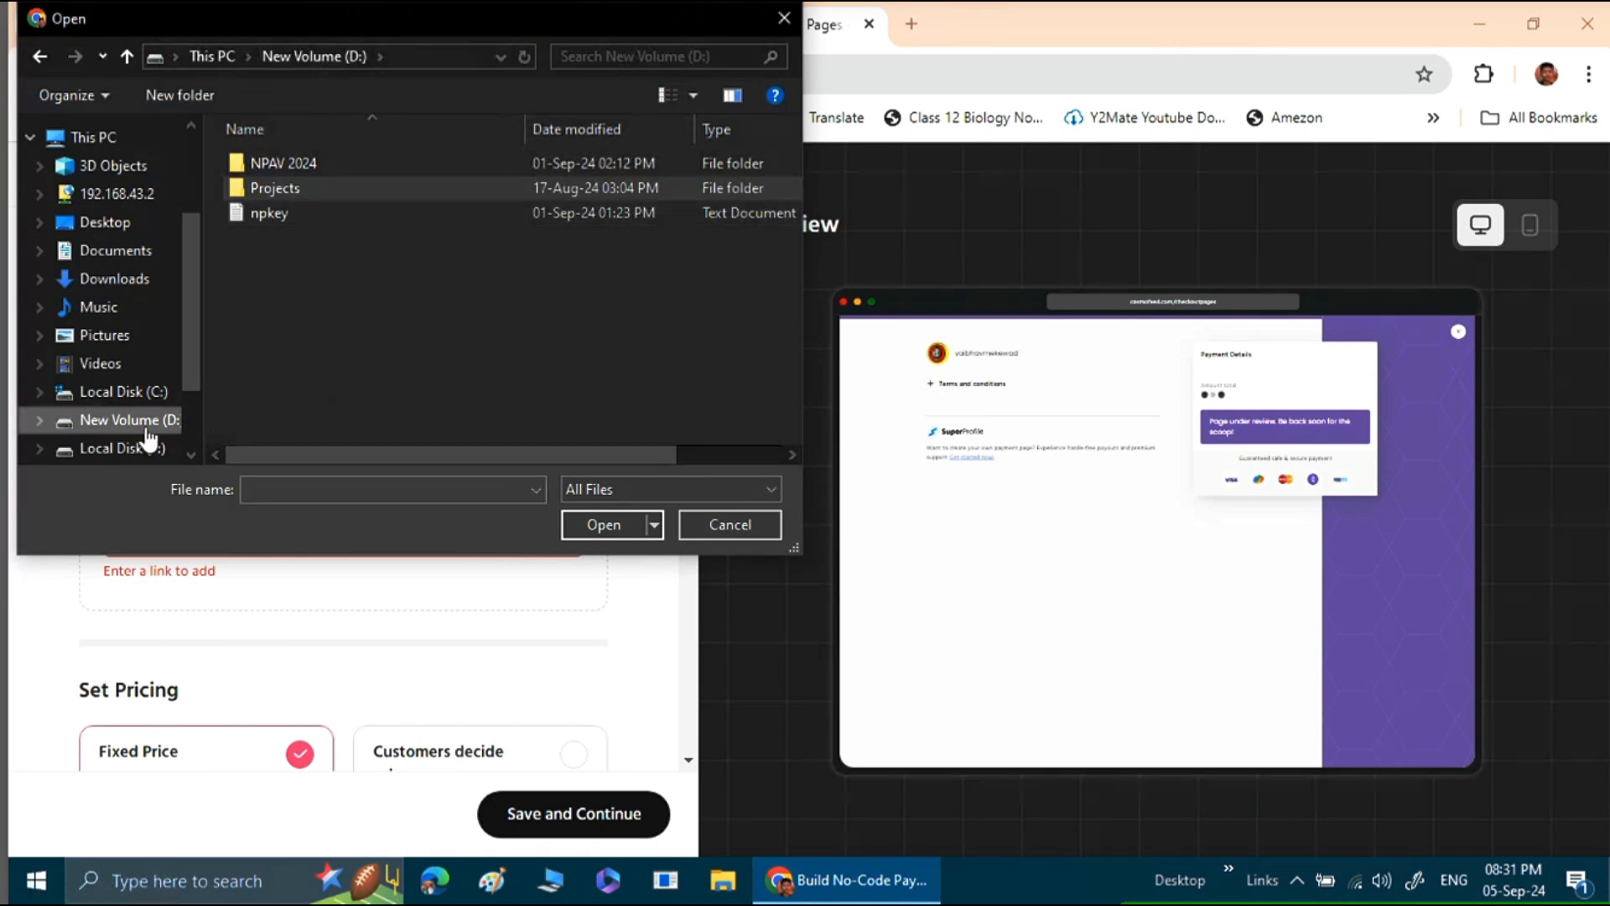
scroll(145, 427, down, 1)
scroll(143, 429, down, 1)
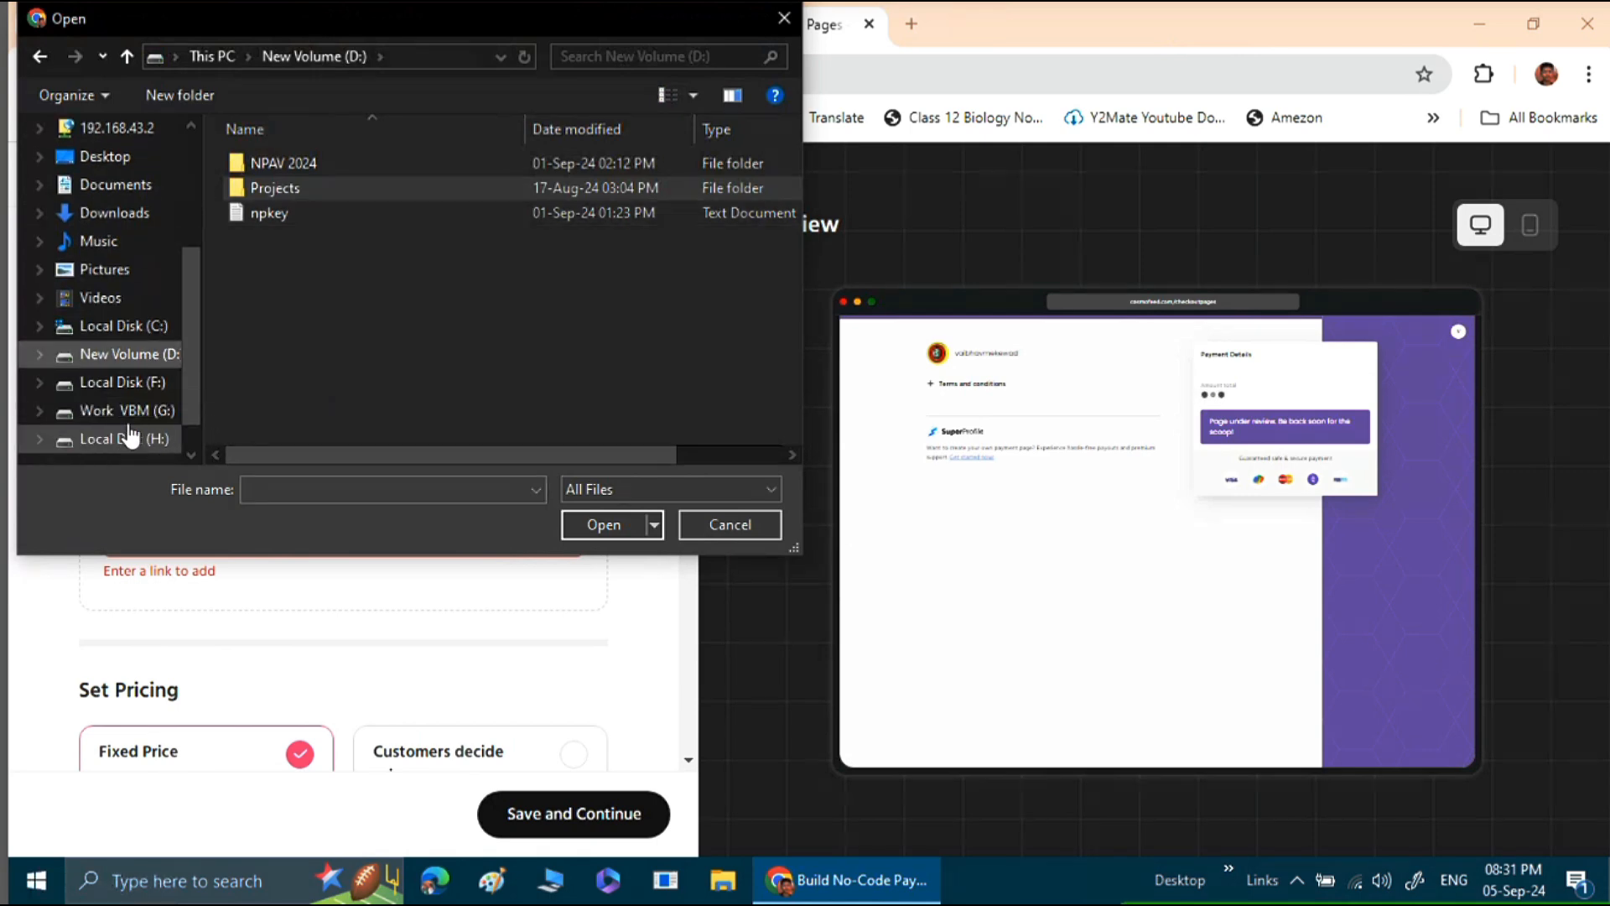
click(127, 411)
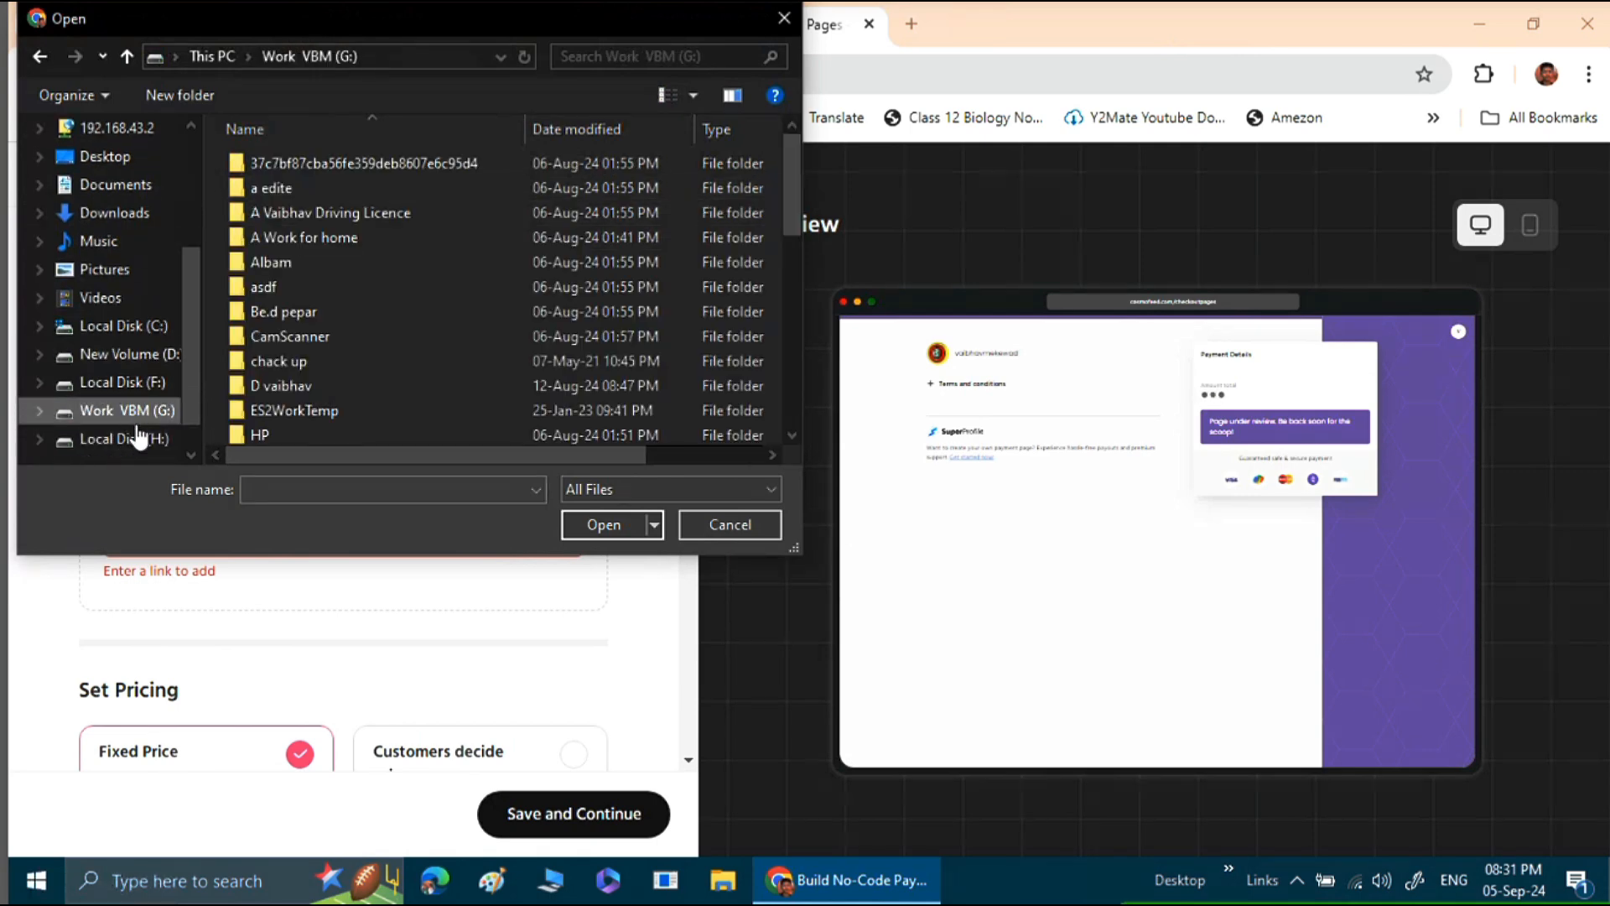
double_click(284, 388)
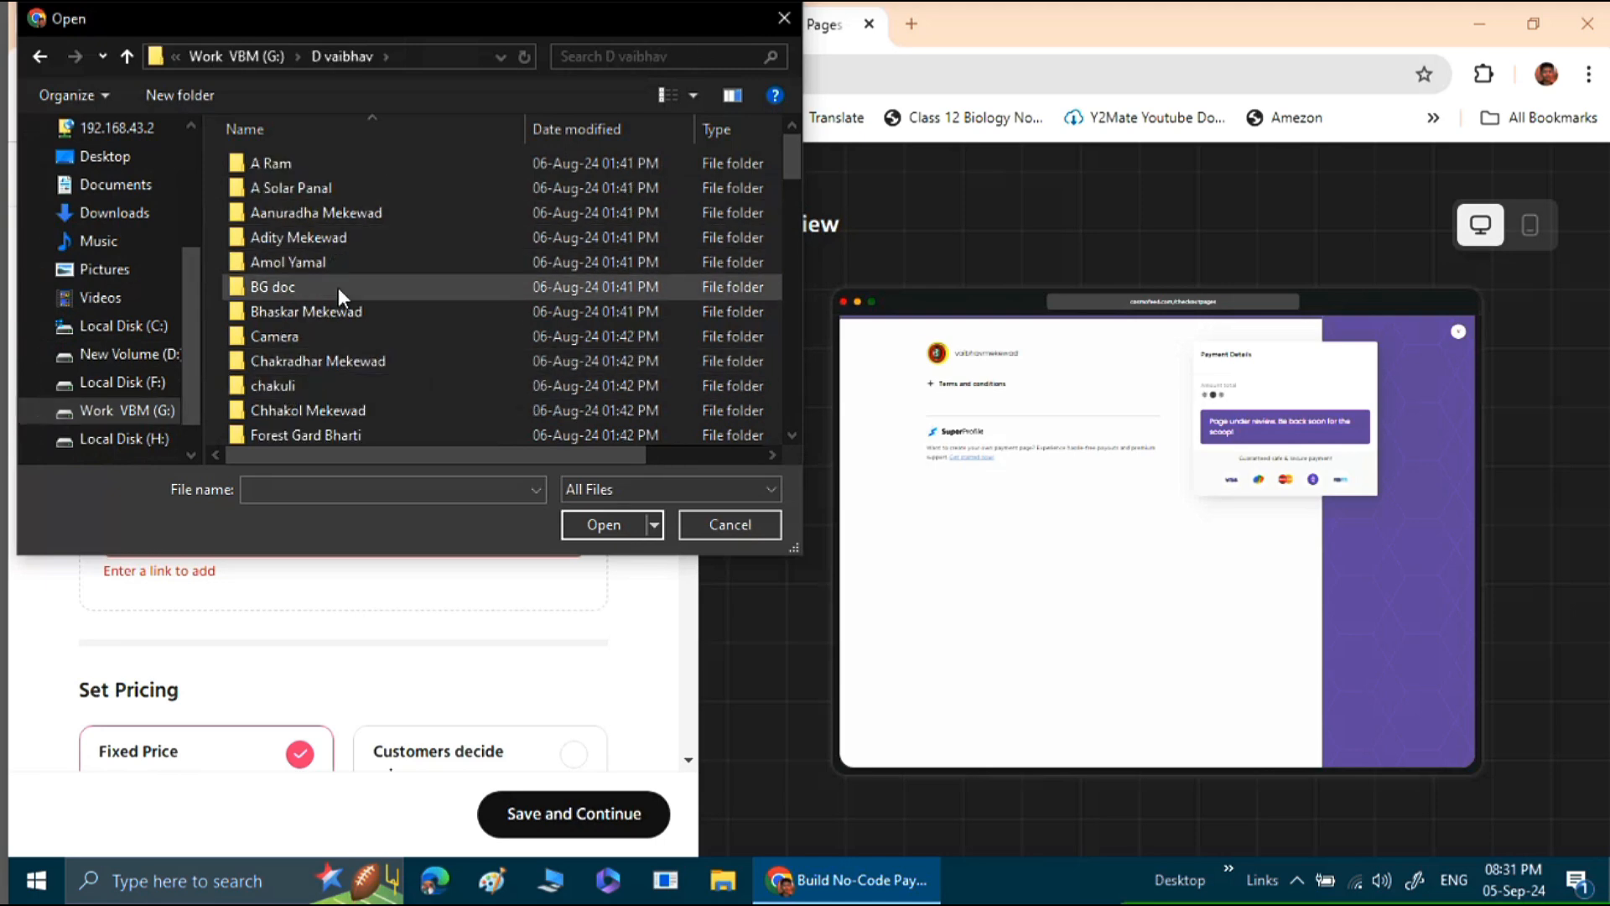
scroll(323, 268, down, 1)
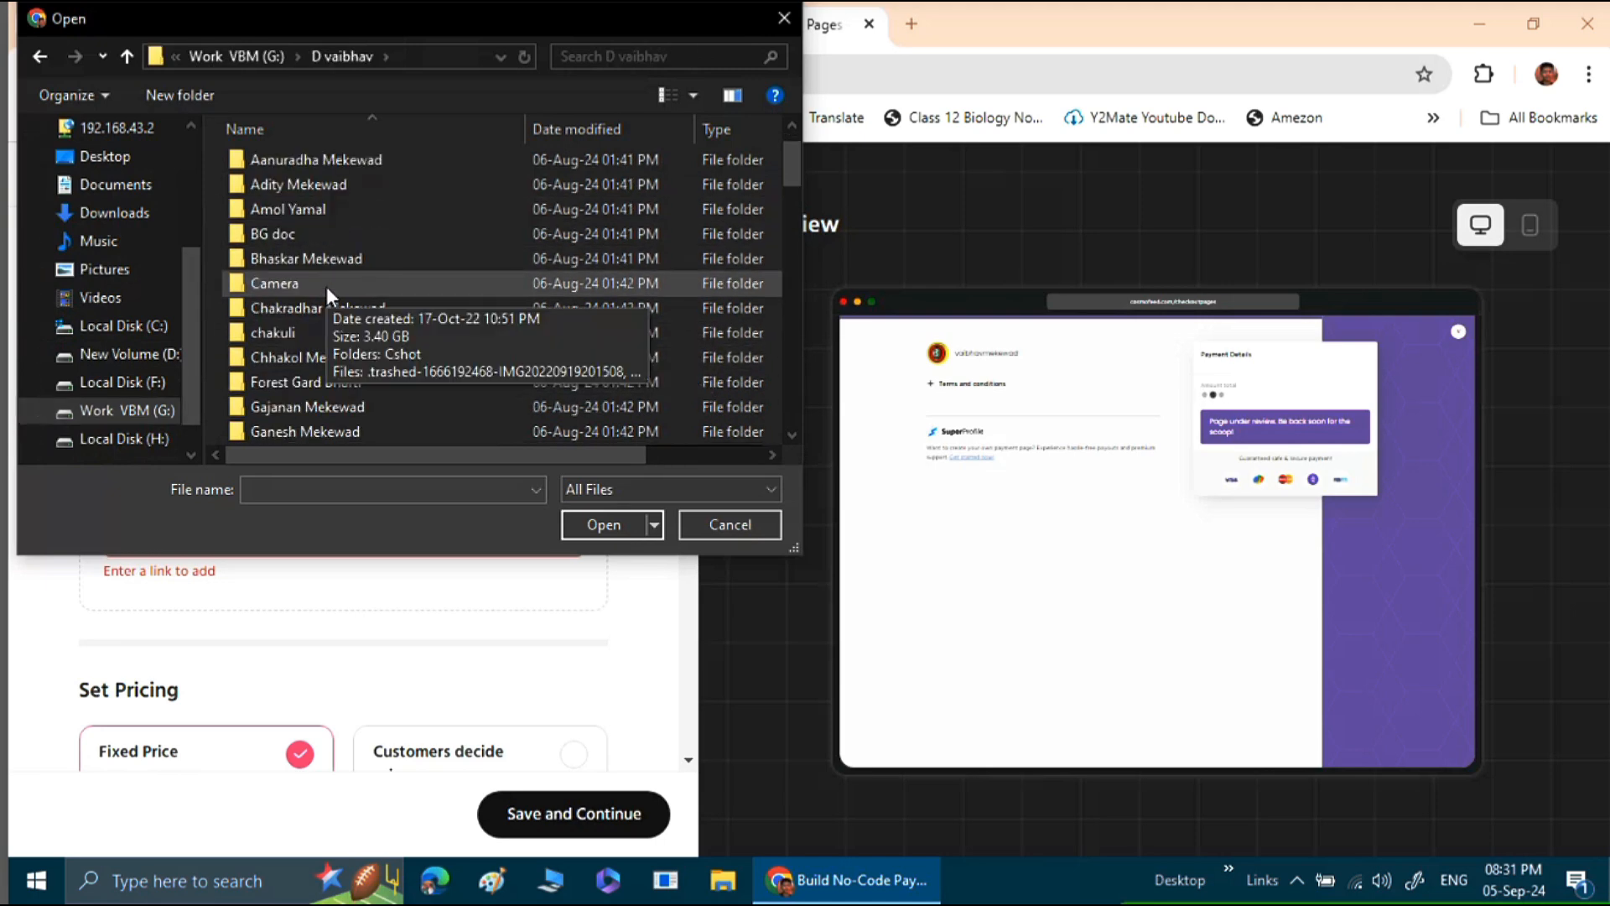
scroll(326, 285, up, 1)
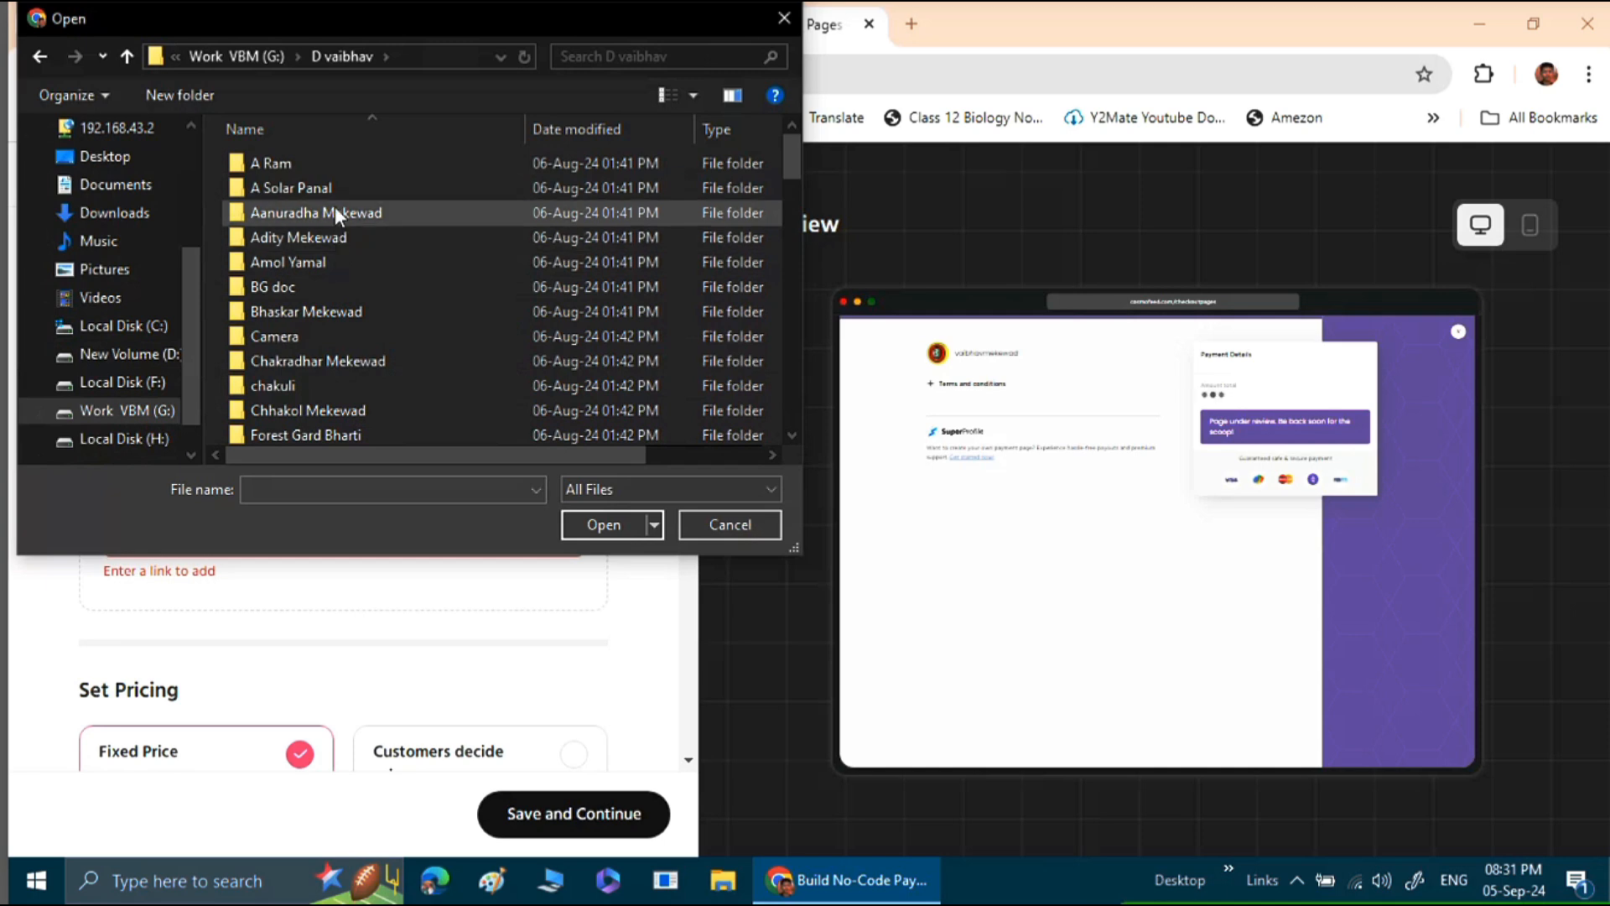
scroll(341, 304, down, 2)
scroll(341, 305, down, 1)
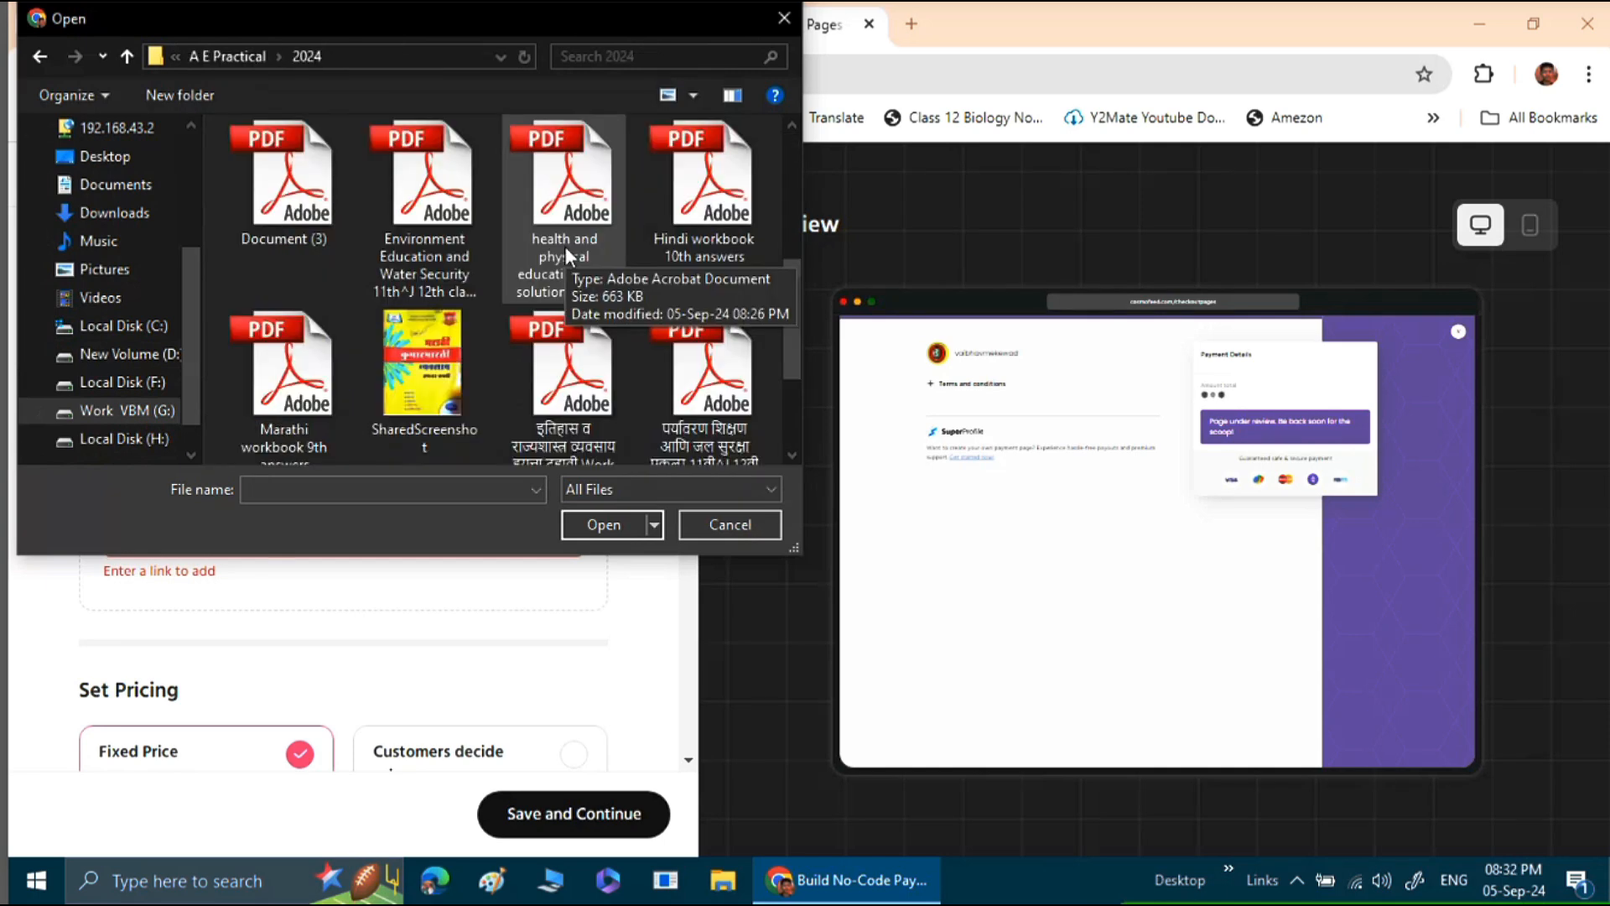
click(575, 246)
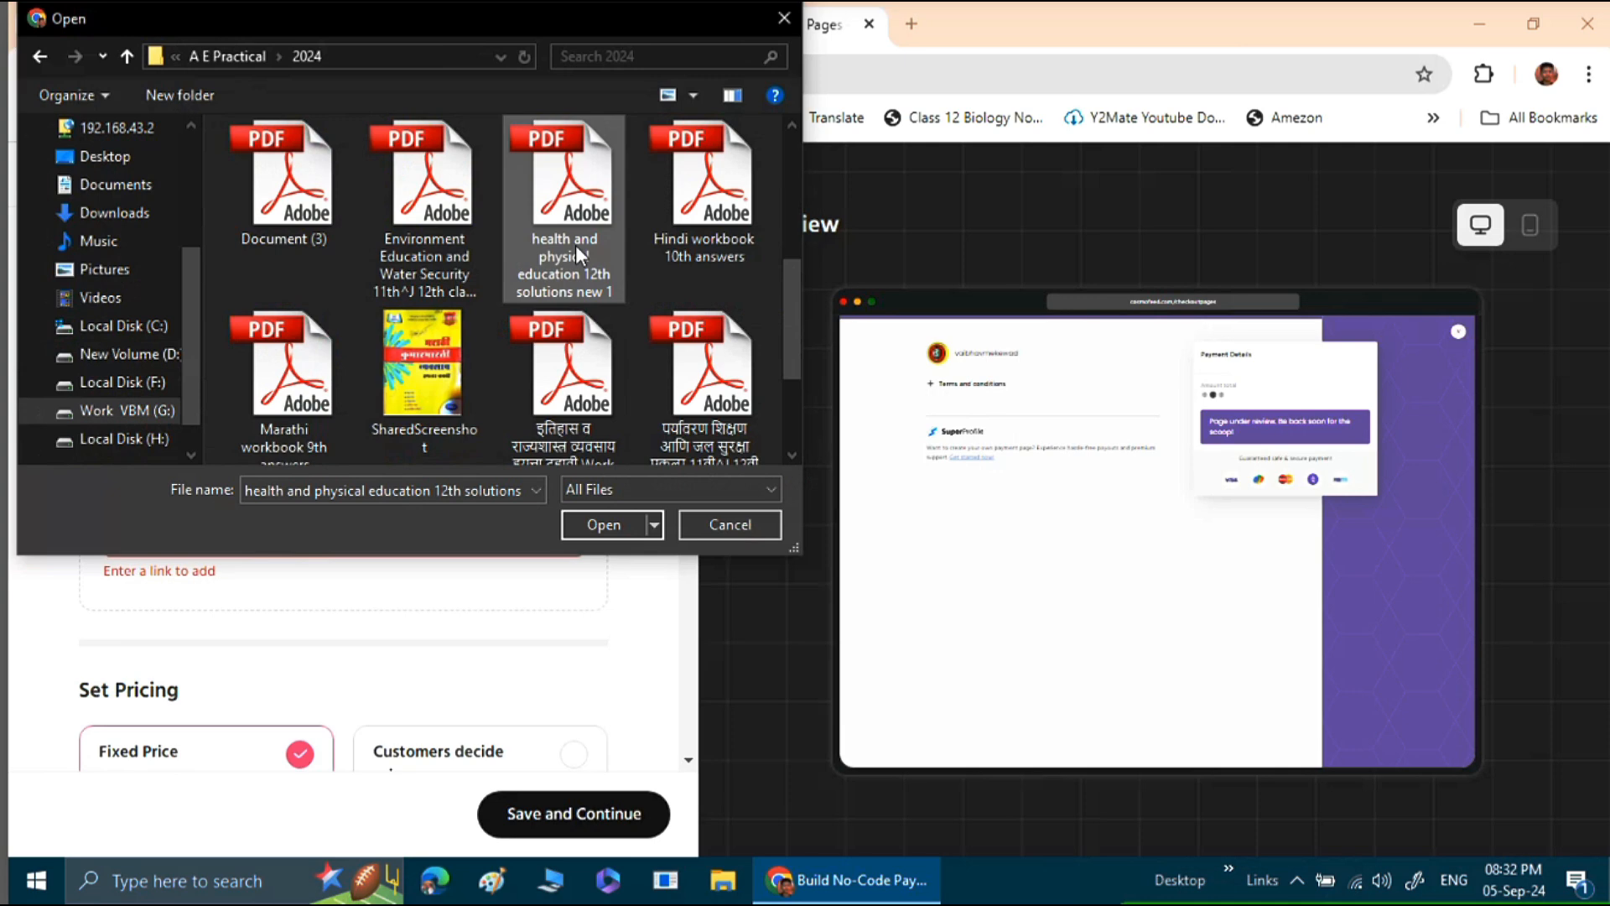
click(590, 528)
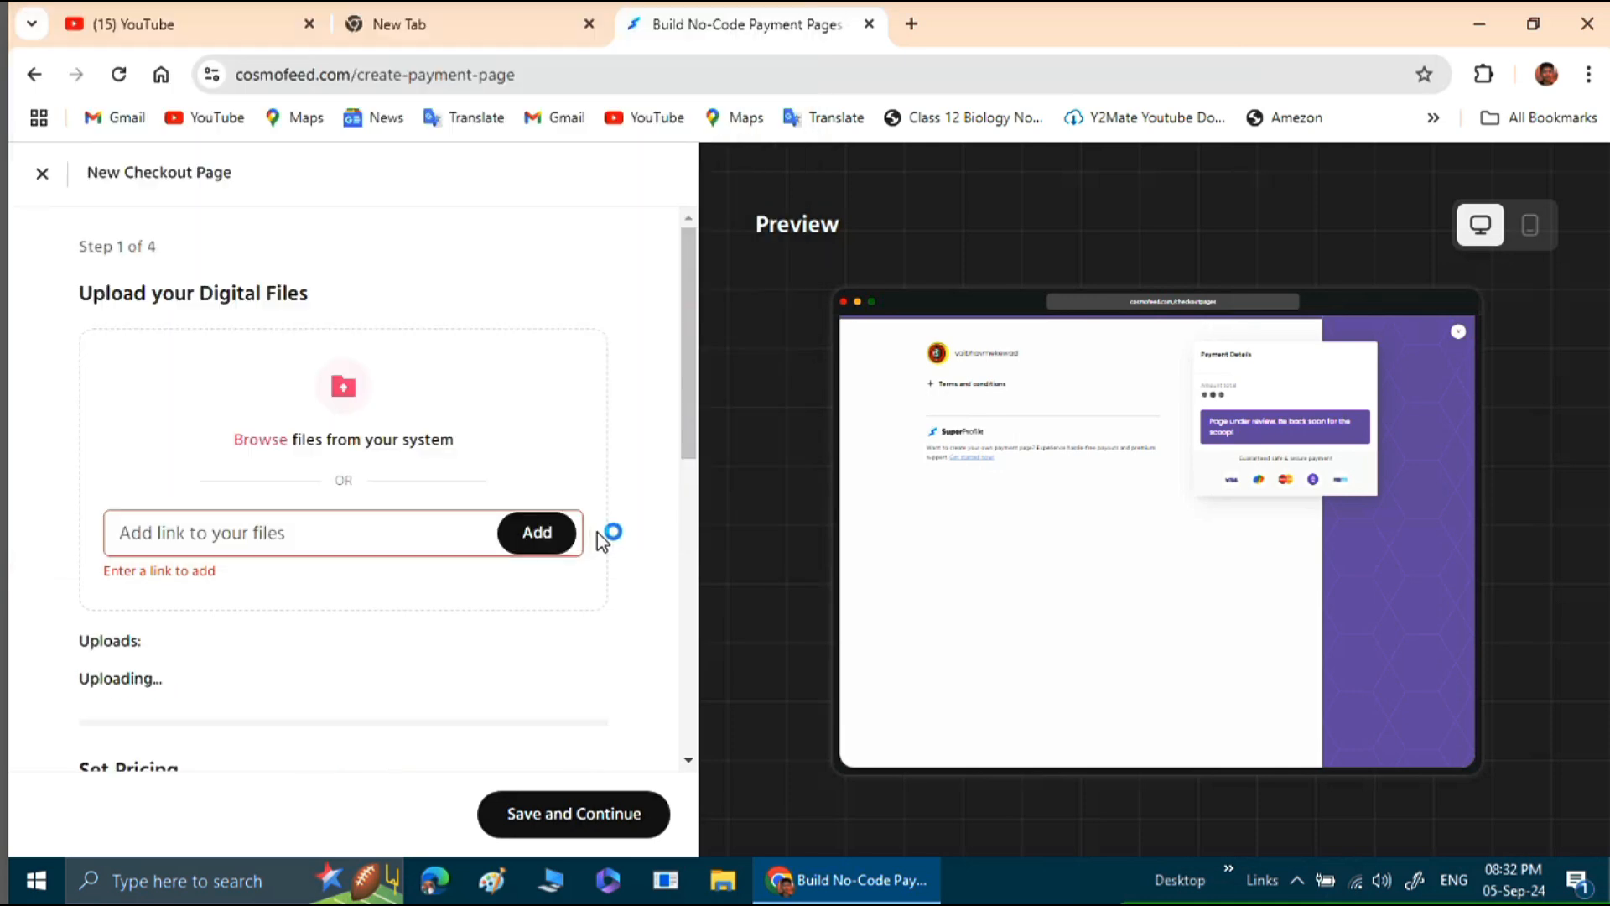
Switch the new page's pricing type to "Customers decide price".
scroll(411, 557, down, 1)
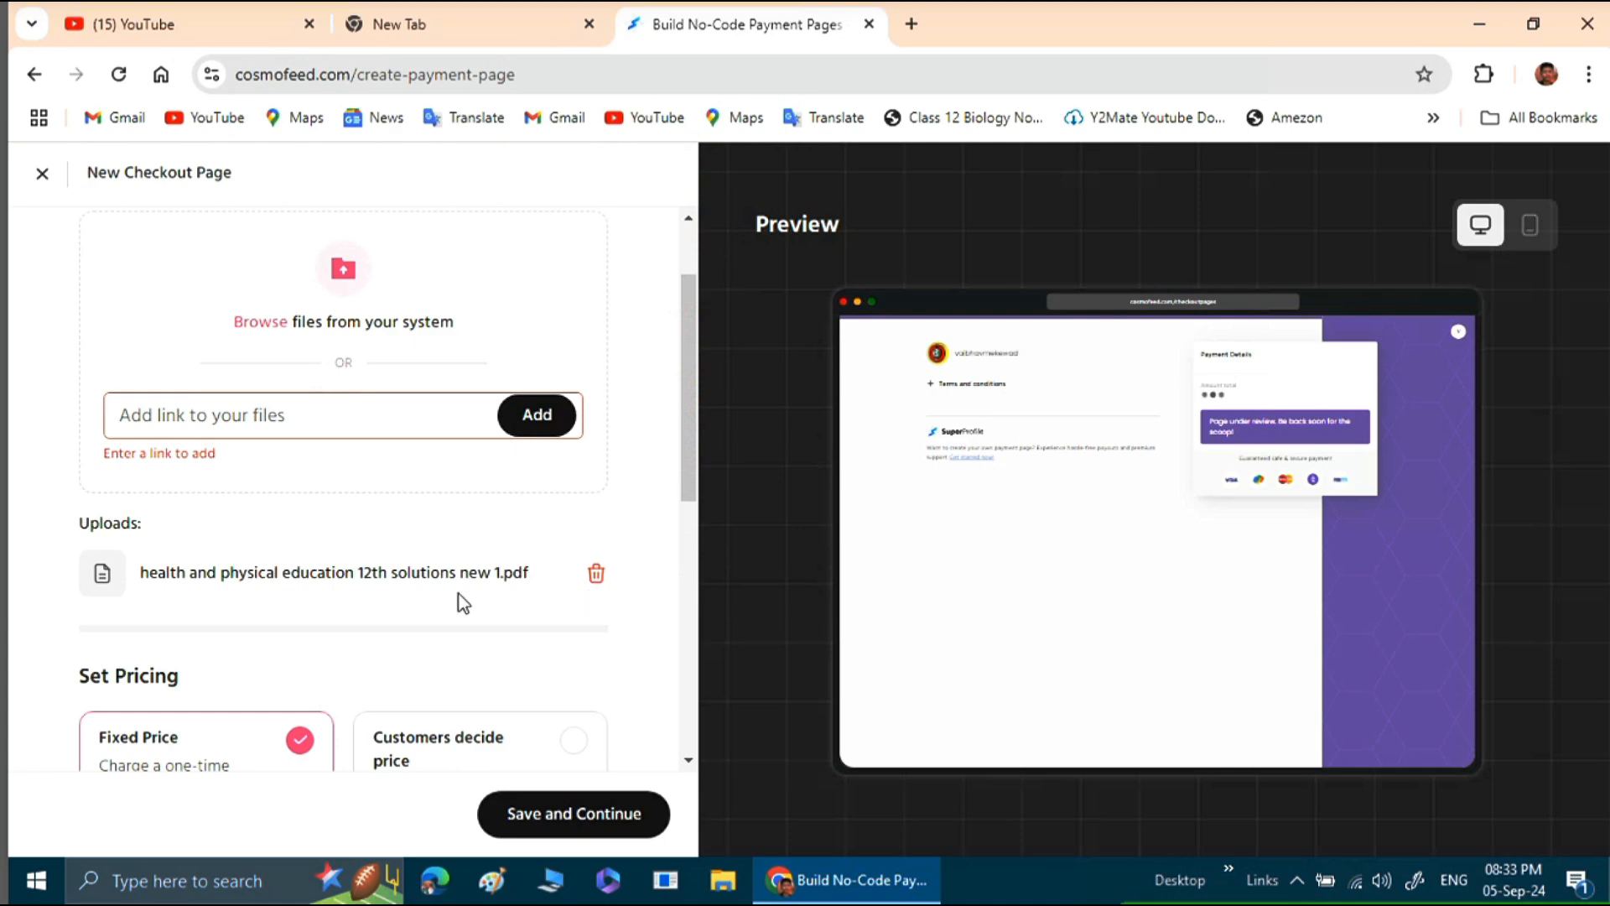
scroll(286, 577, down, 1)
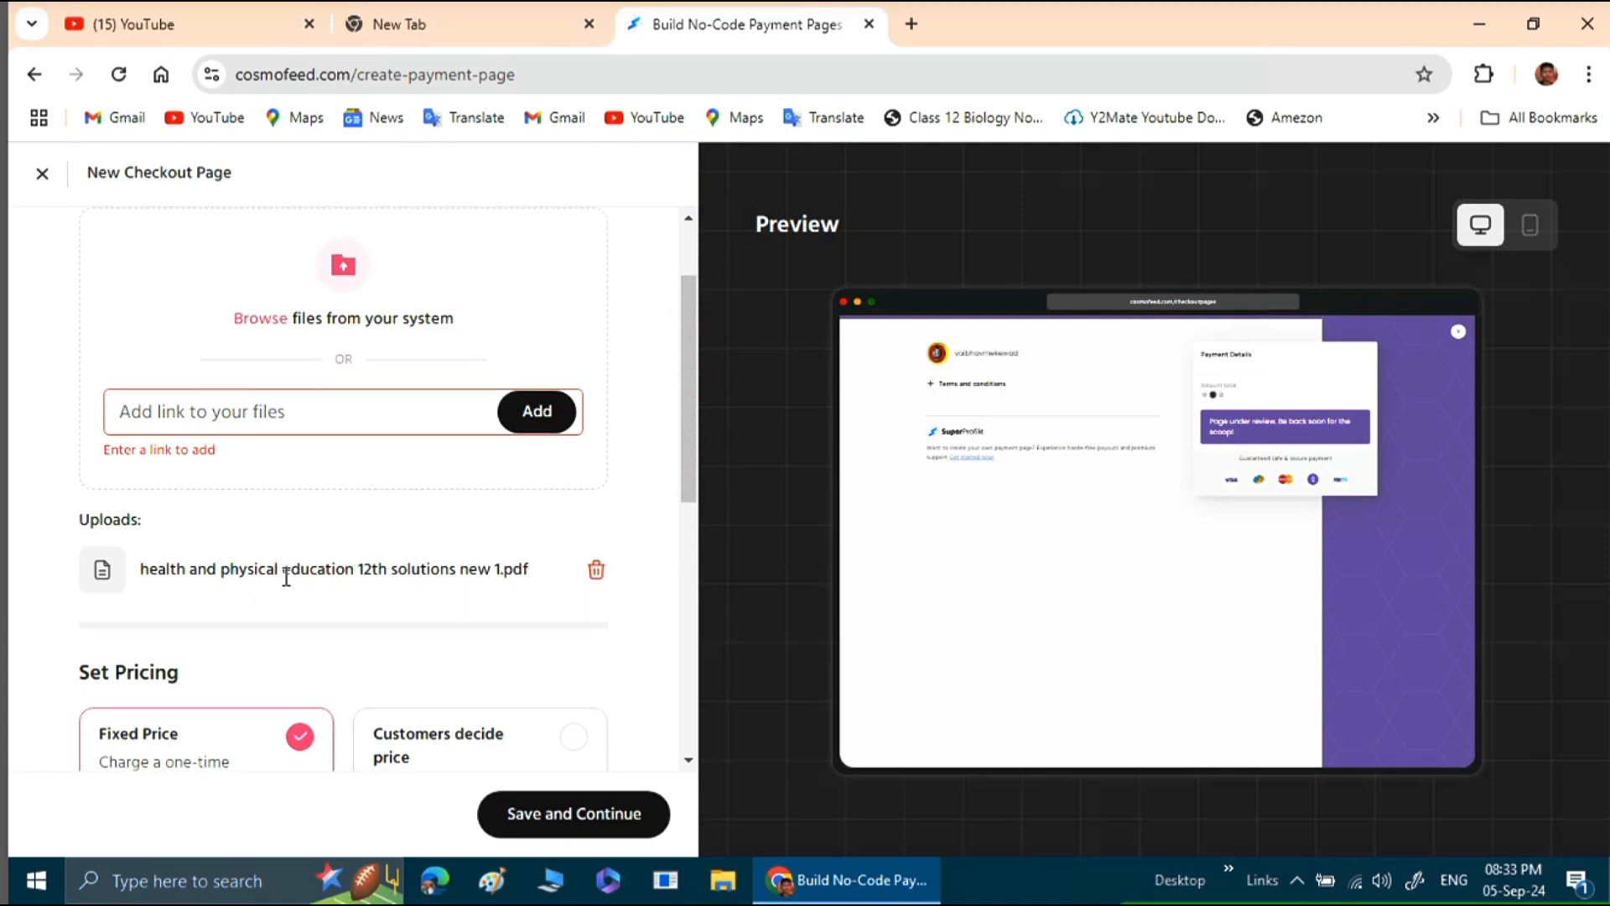
scroll(293, 566, down, 3)
scroll(317, 522, down, 3)
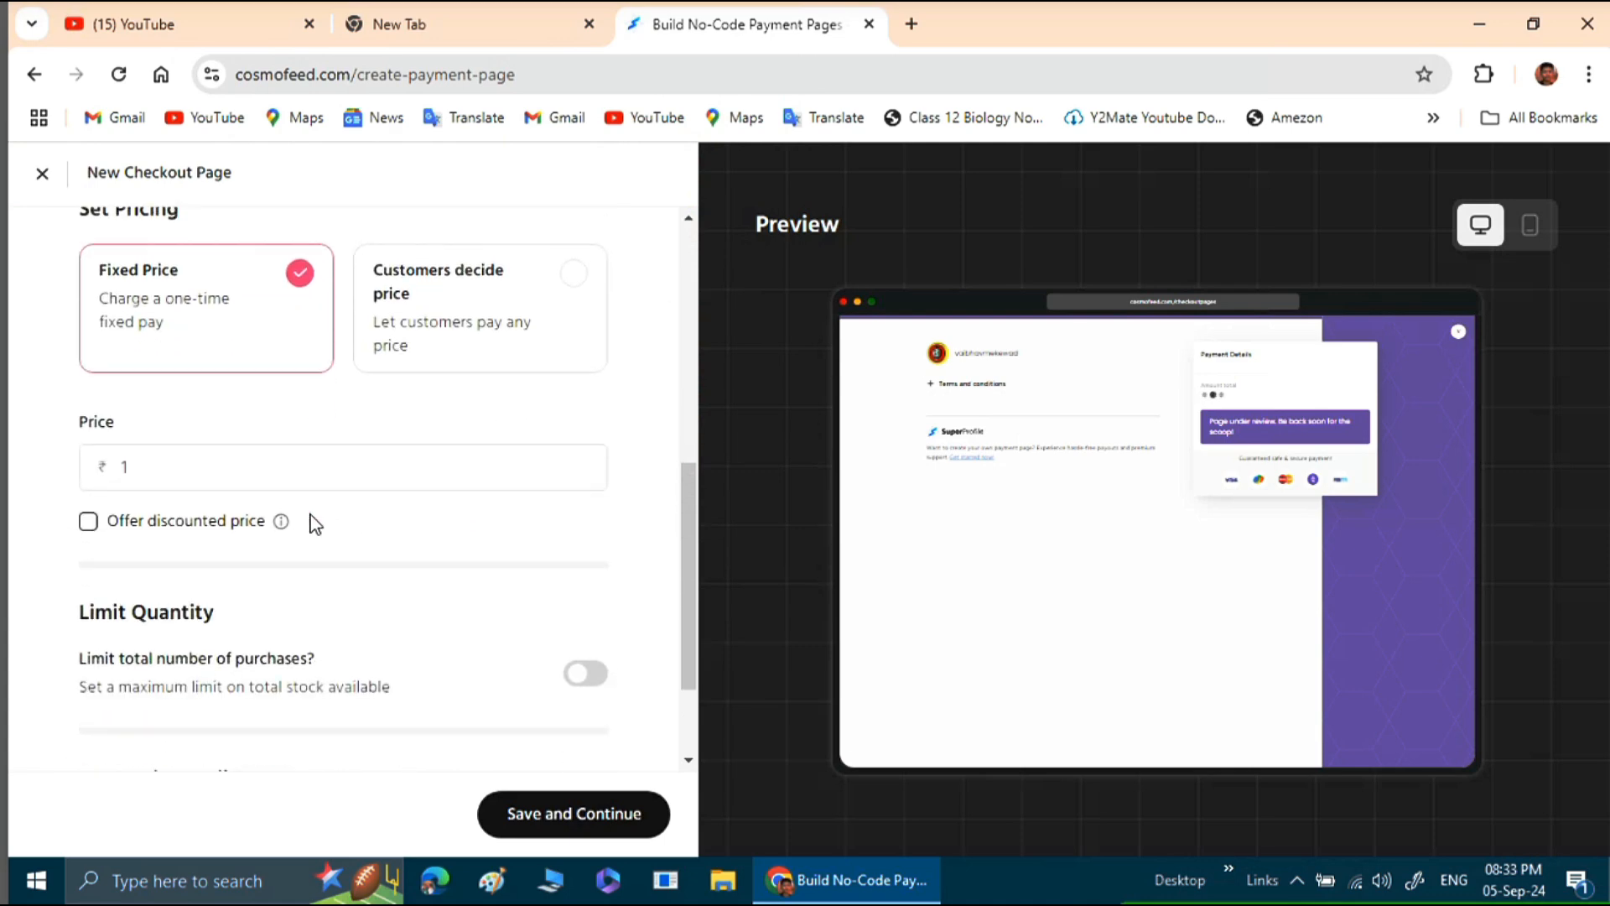
scroll(316, 522, up, 1)
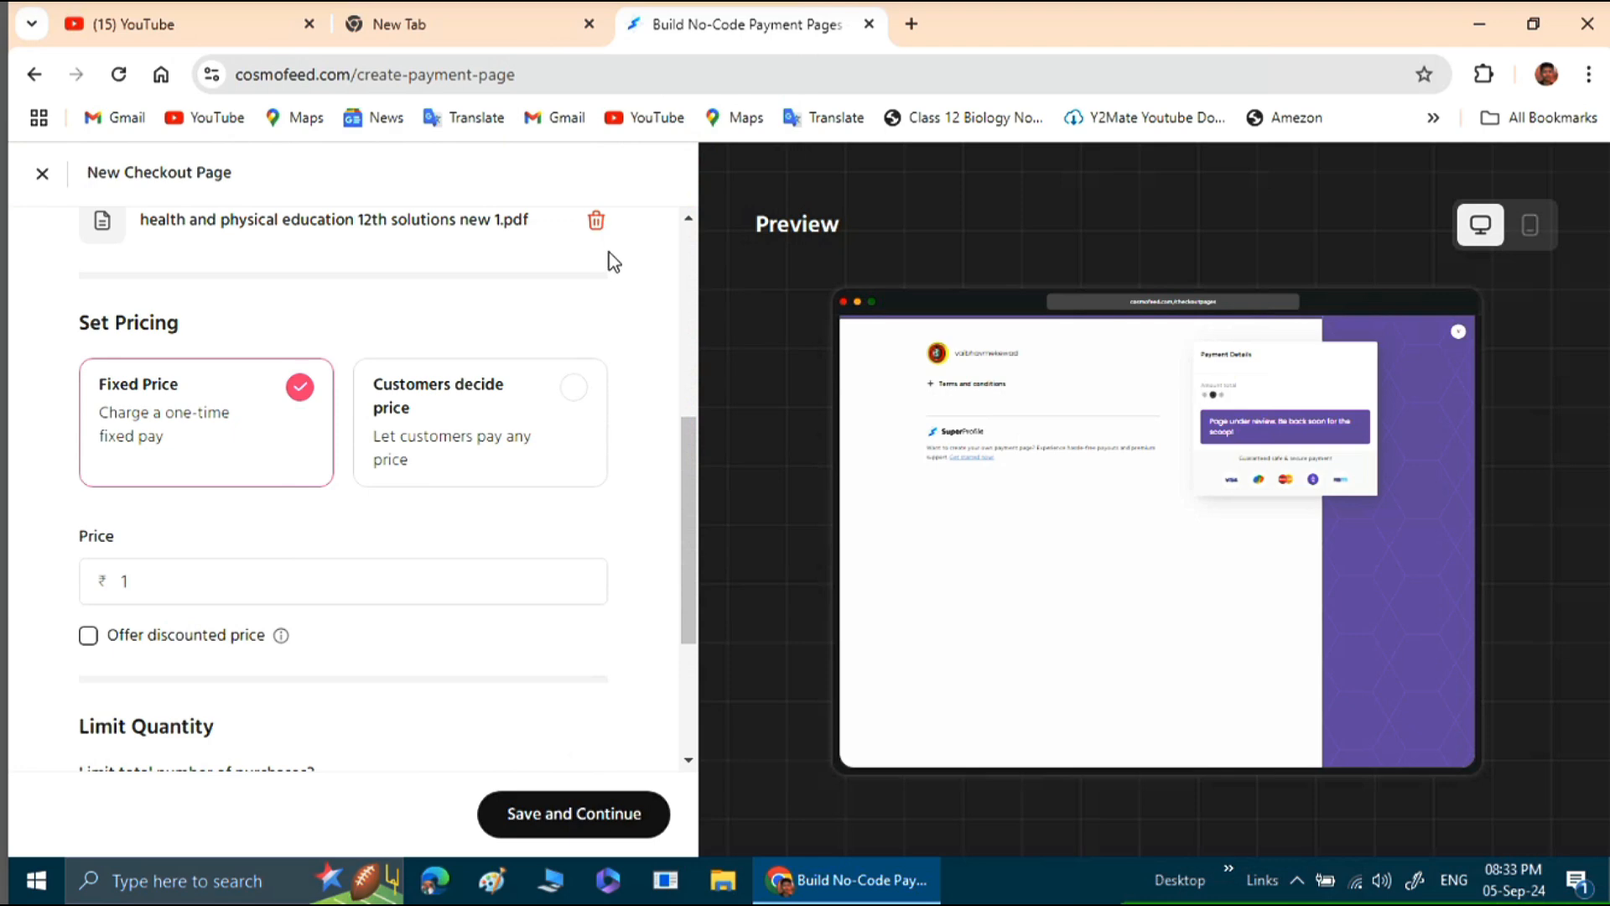
click(588, 399)
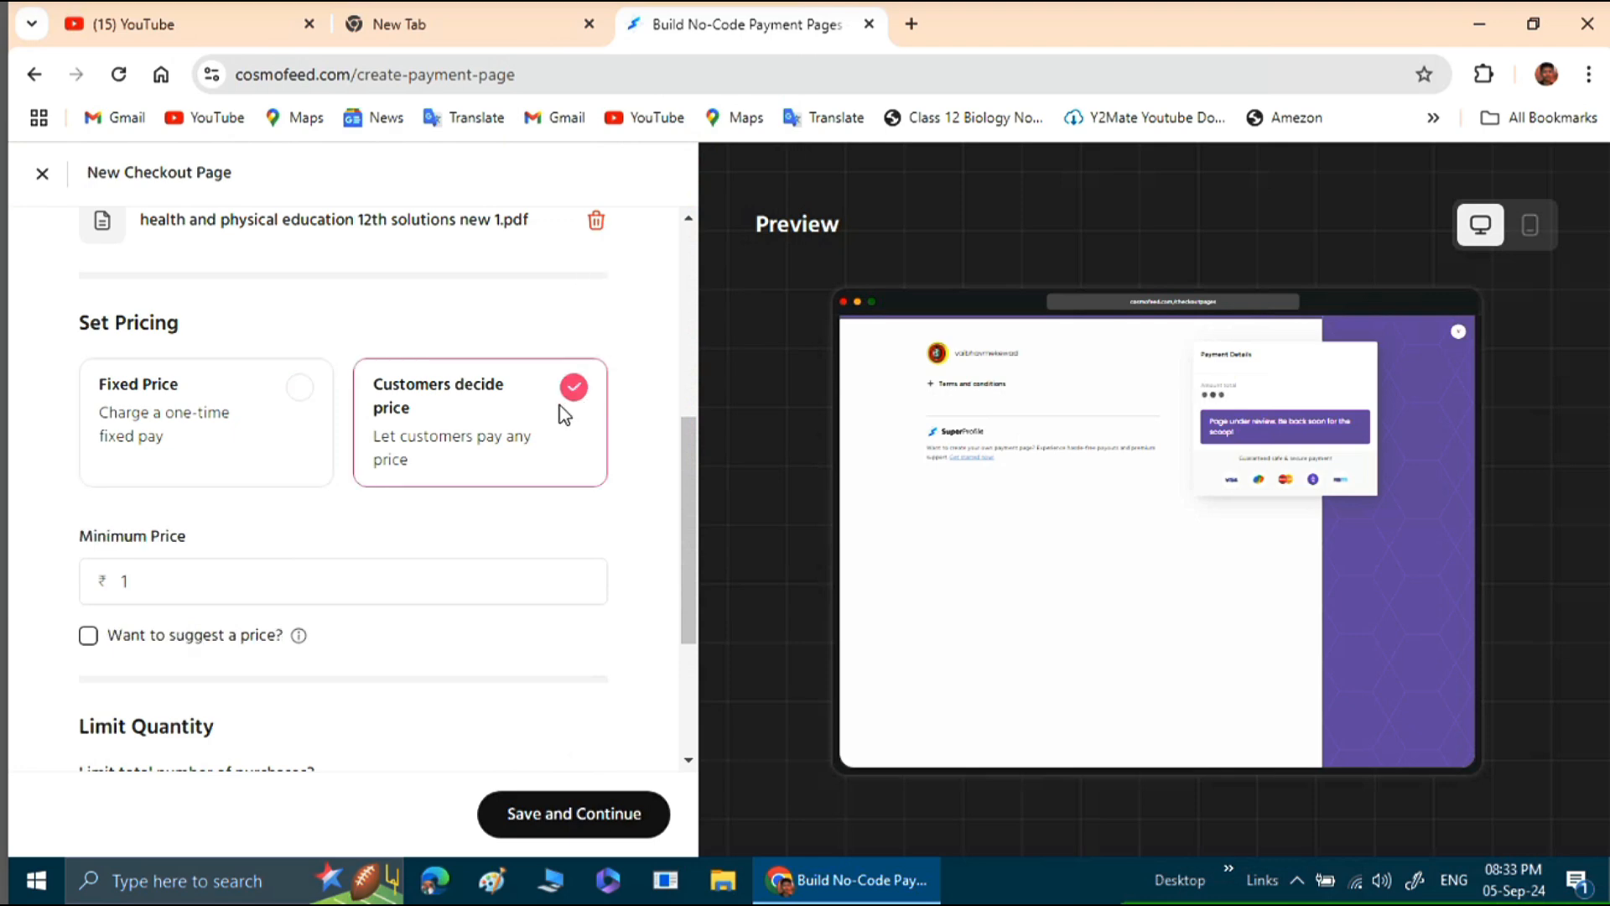
Switch the new page's pricing type to Fixed Price and set the price to ₹100.
click(283, 397)
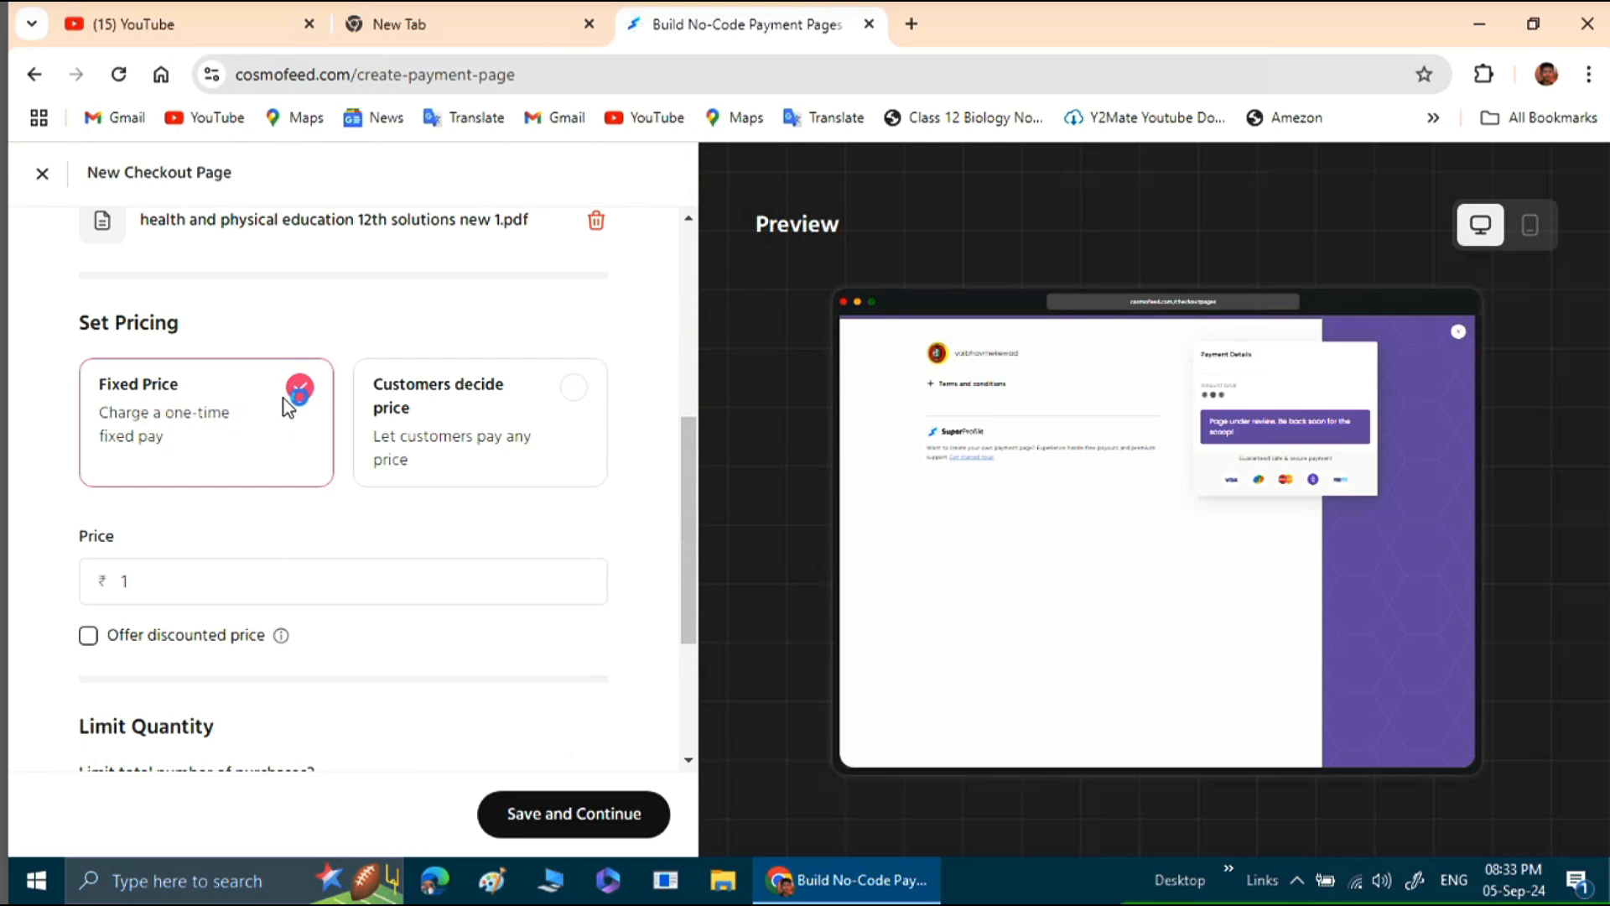
scroll(285, 396, down, 2)
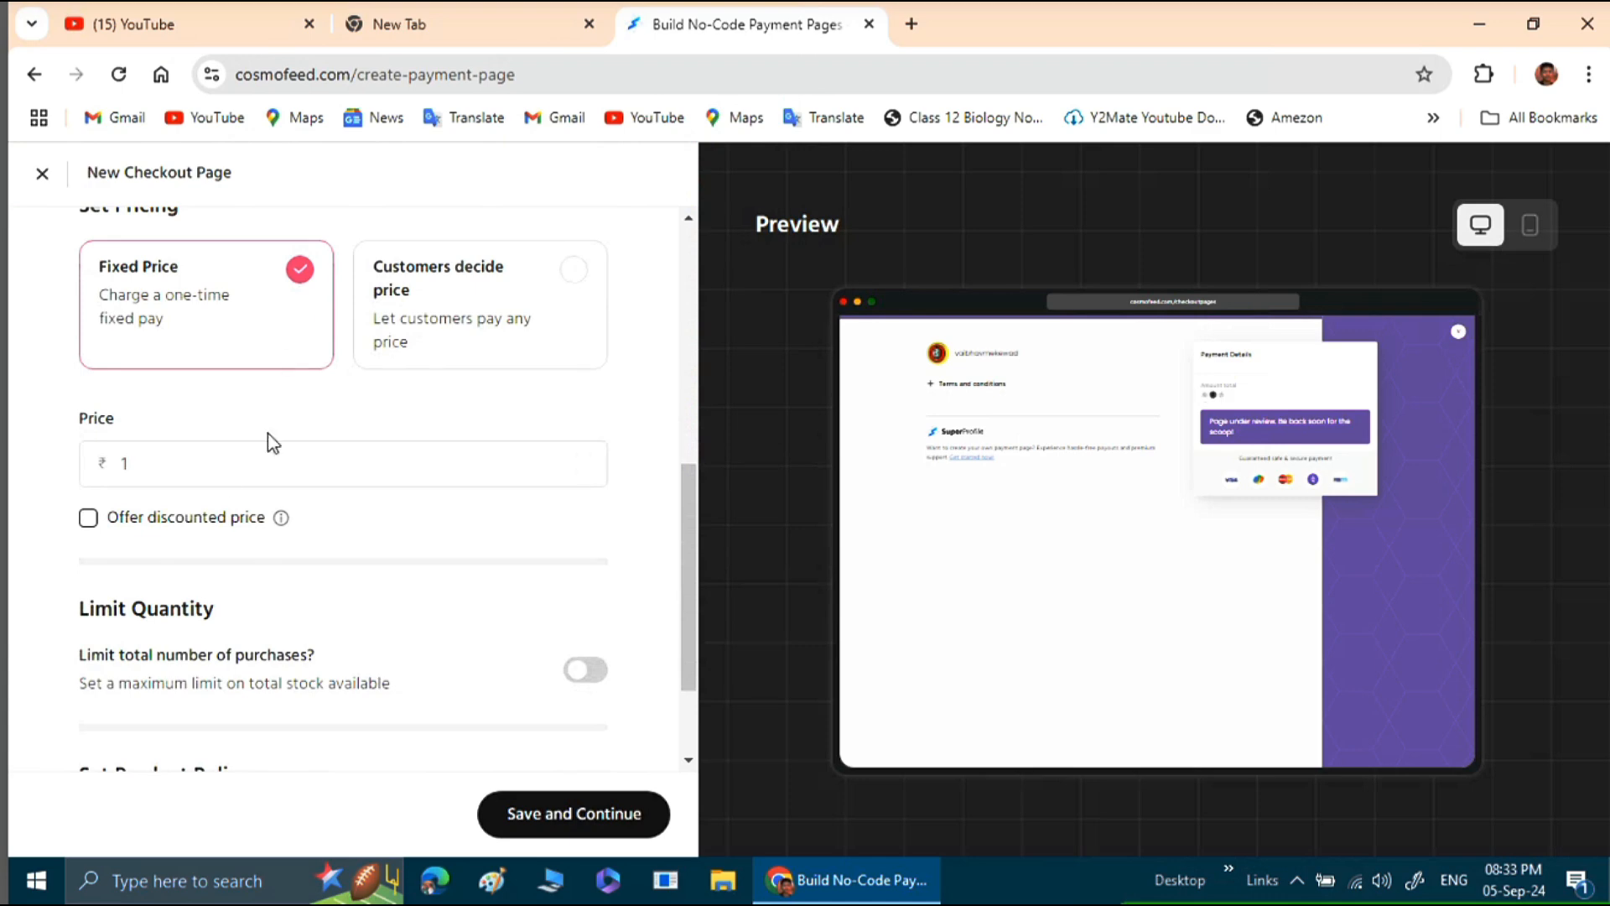
click(117, 463)
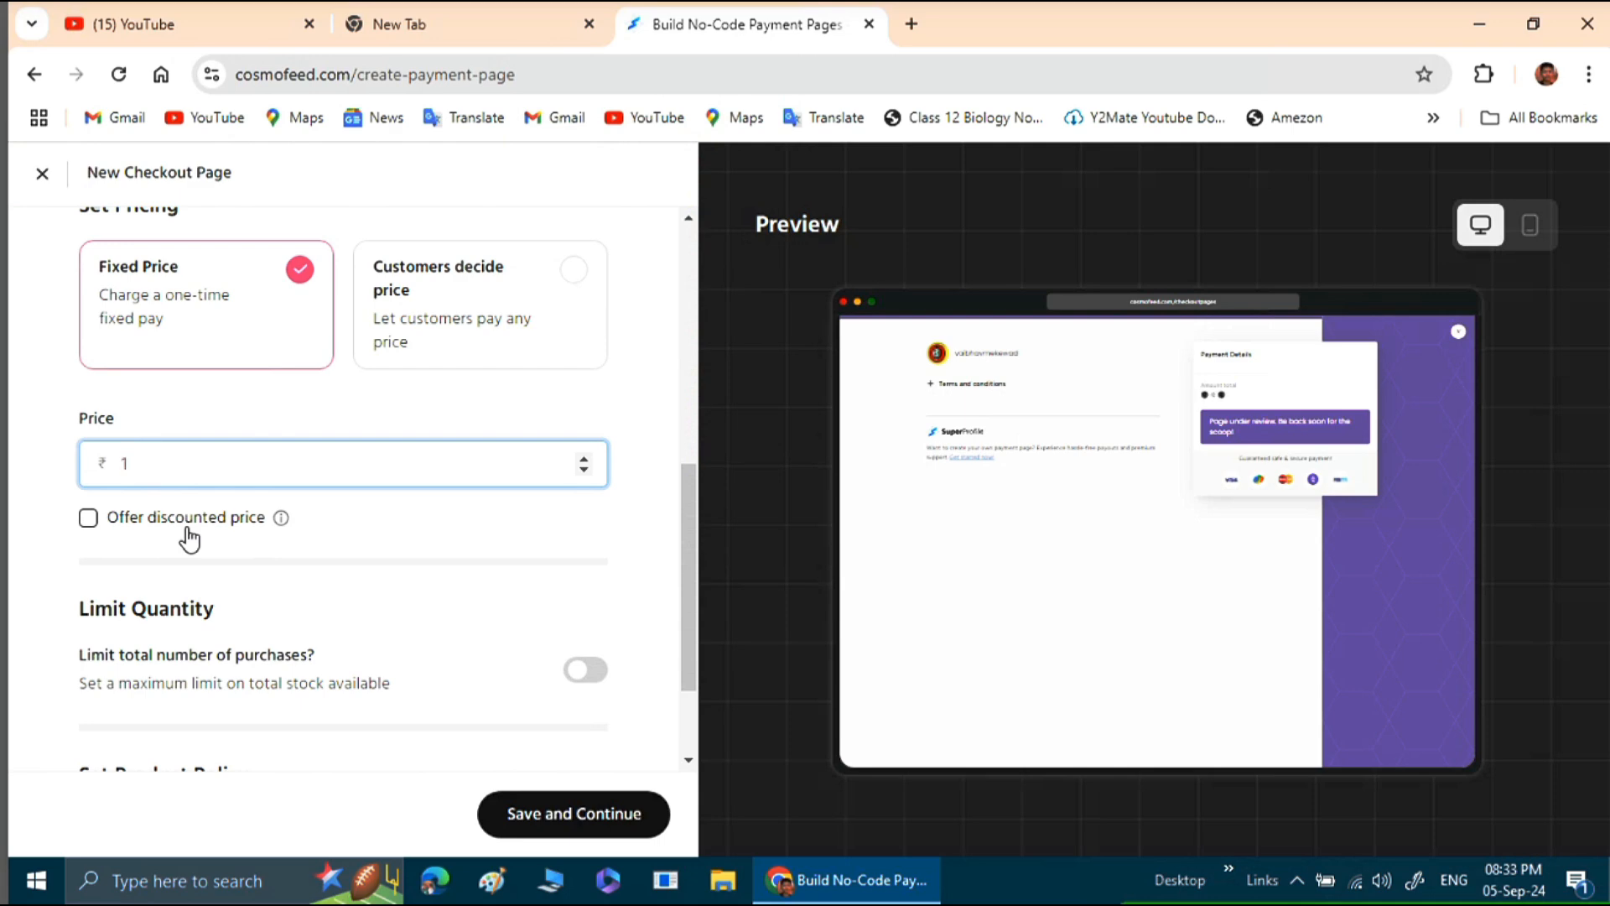
text(00)
Offer a discounted price of ₹25, then save the pricing settings and continue to the page details.
click(90, 522)
click(88, 518)
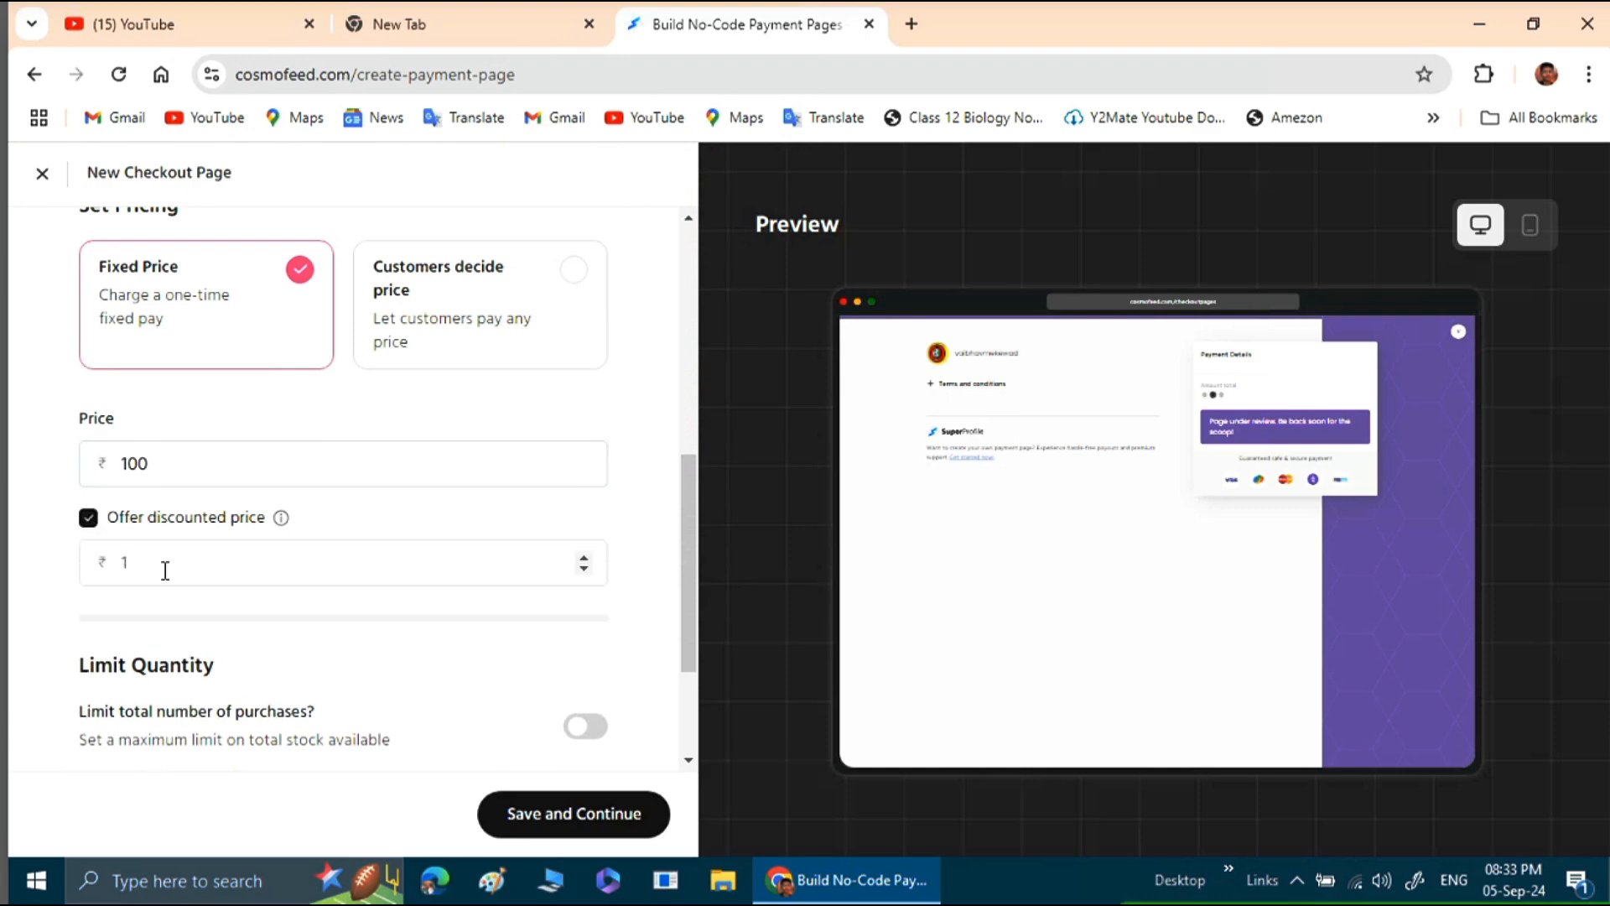
click(135, 563)
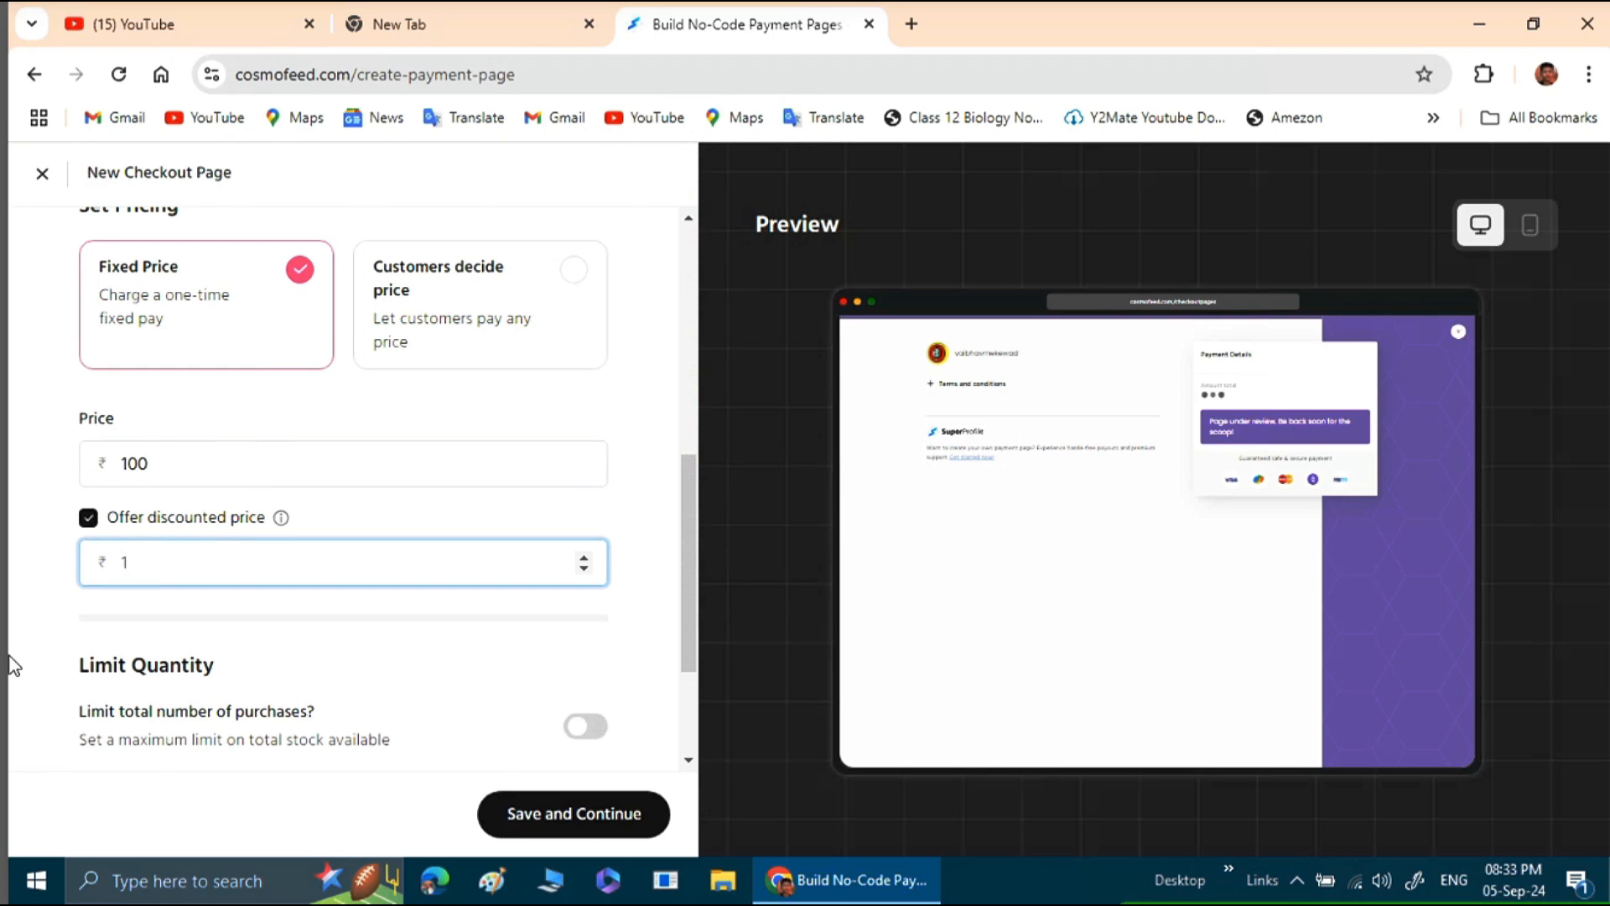
text(25)
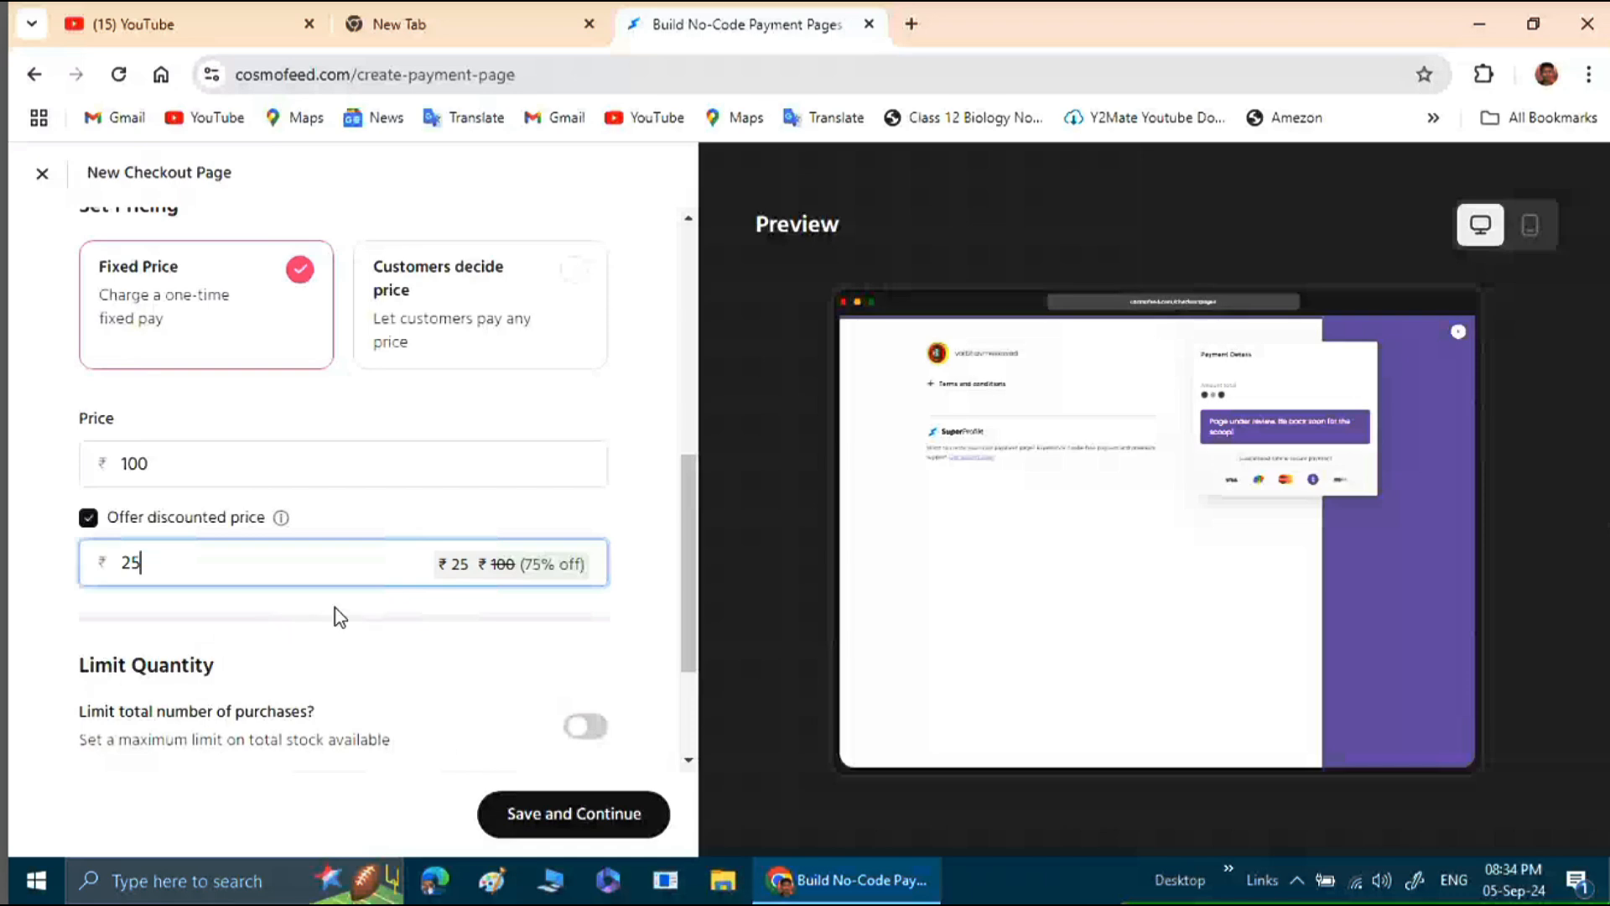
scroll(335, 609, down, 2)
scroll(419, 651, down, 1)
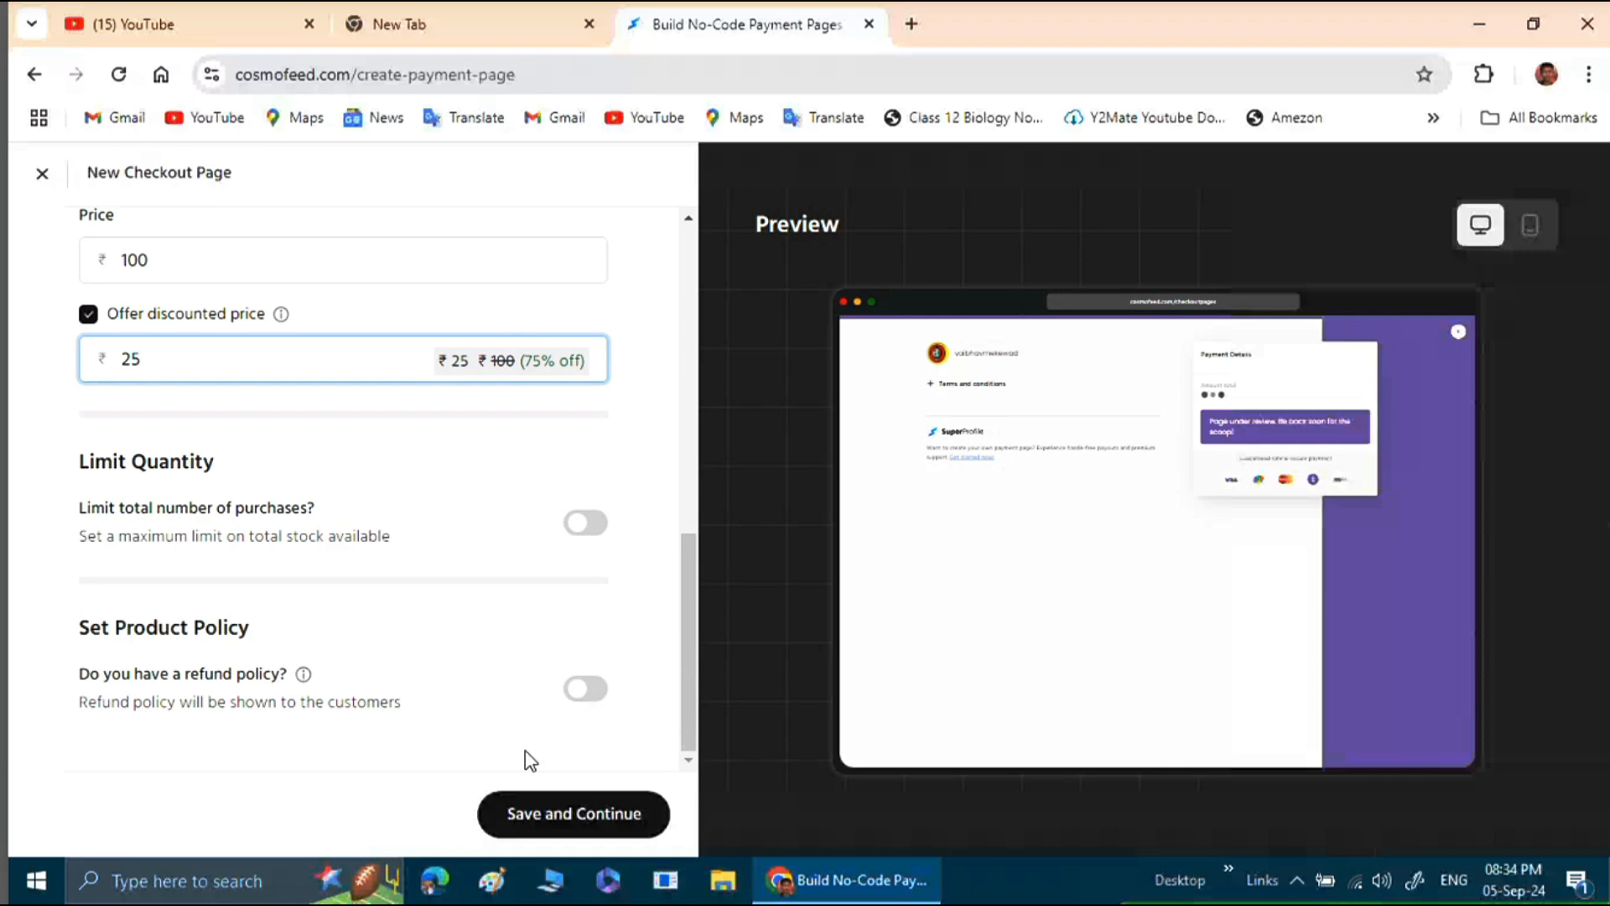
click(585, 815)
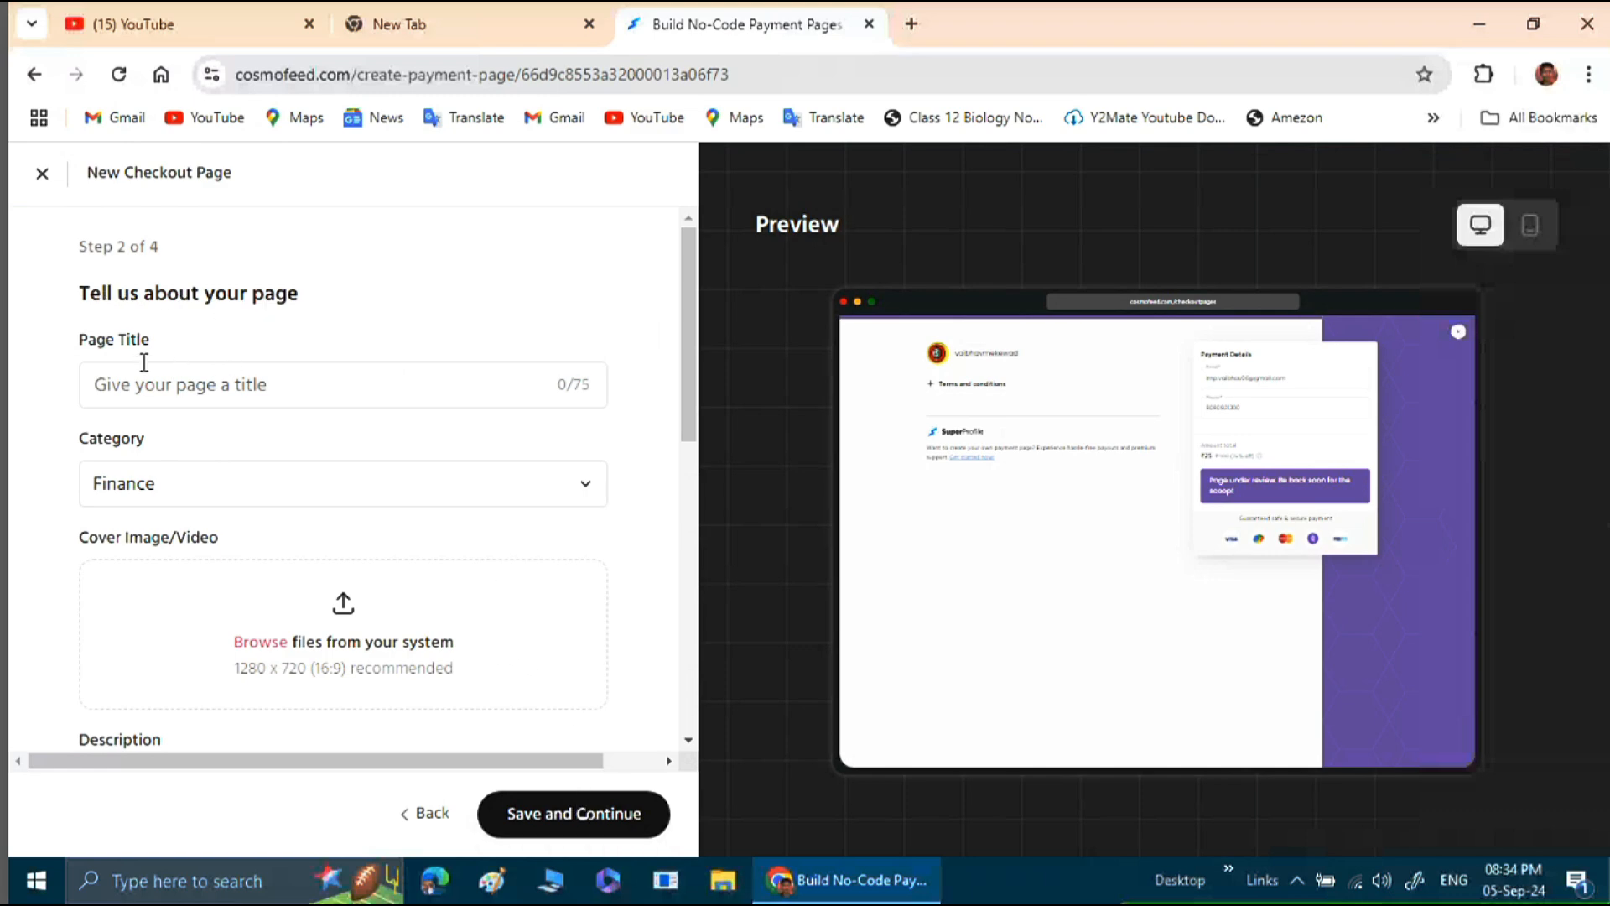
Title the page "health and physical education 12th solutions in English" and set its category to Education.
click(218, 380)
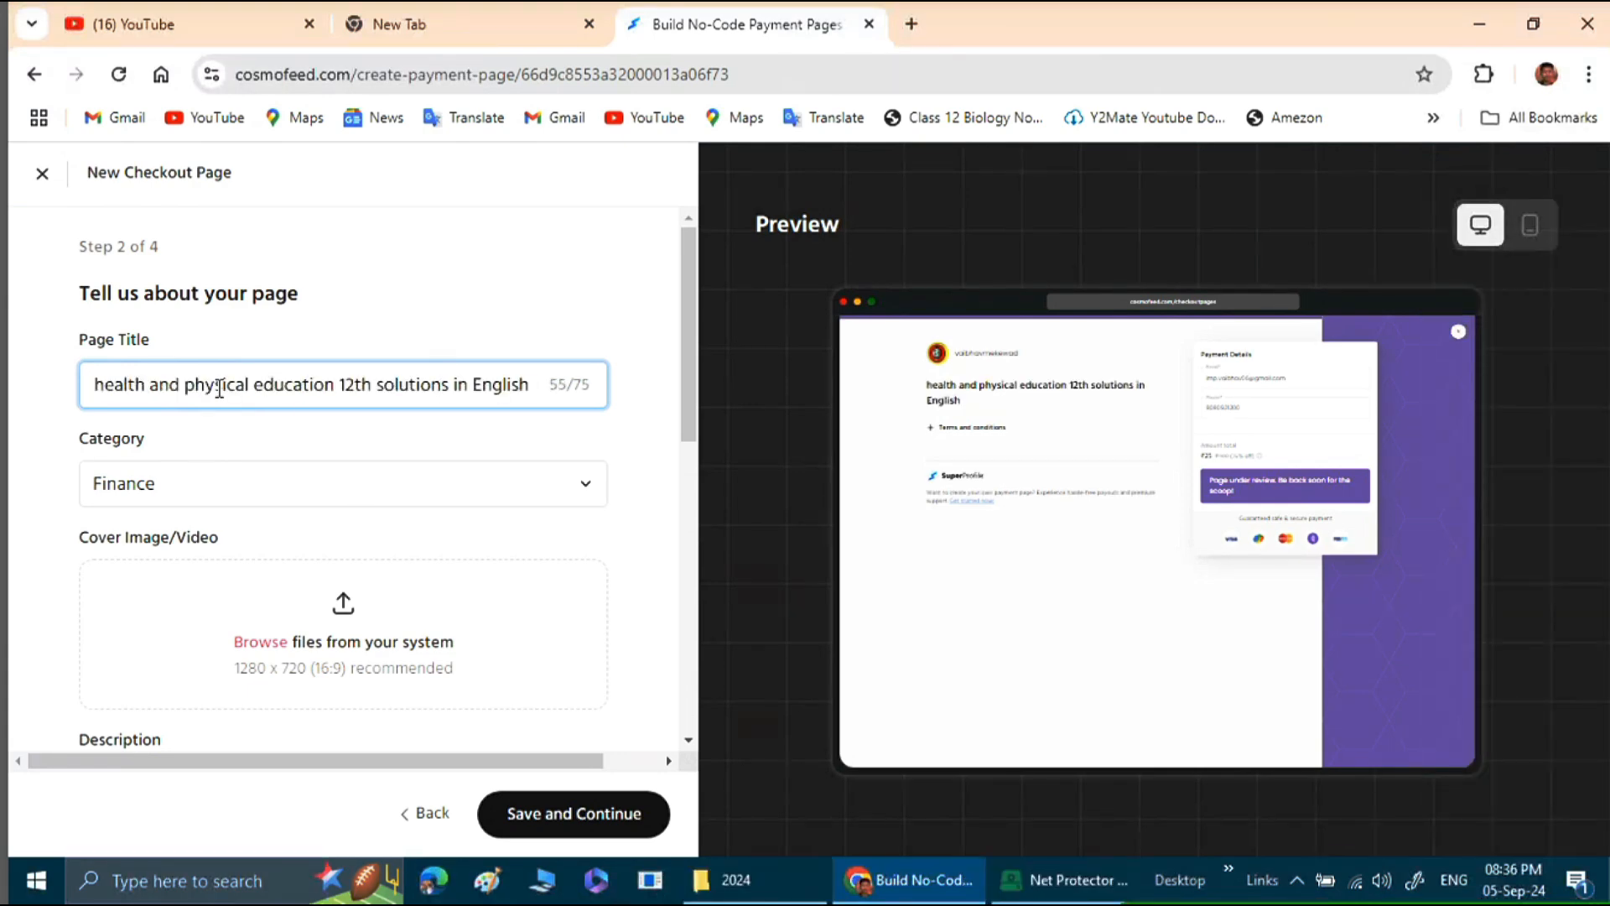
scroll(280, 428, down, 1)
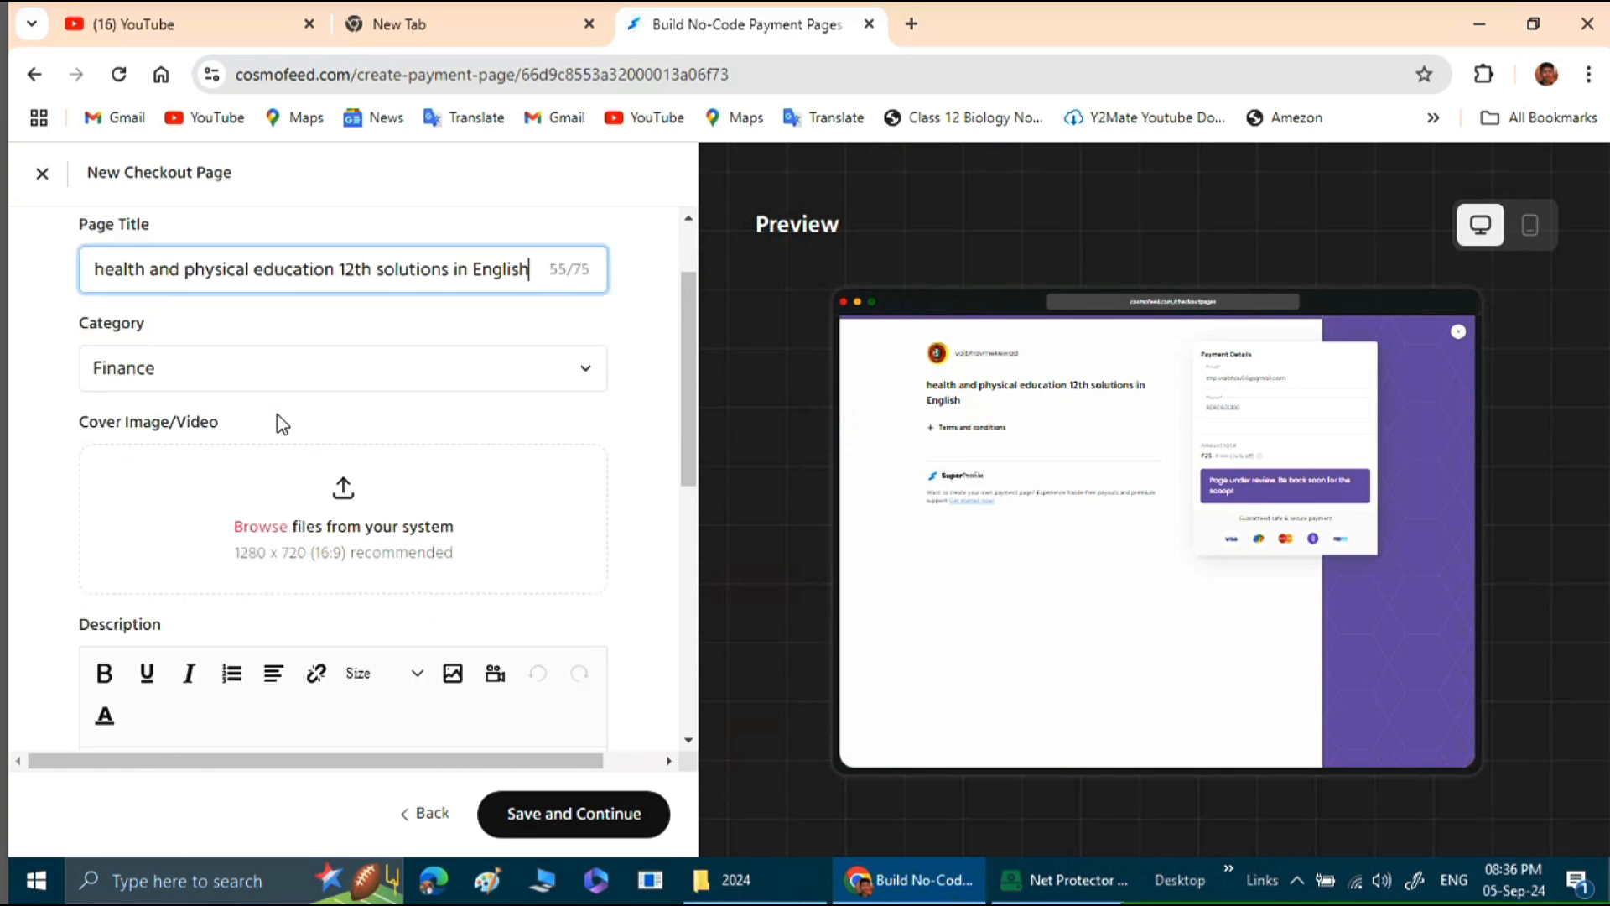
click(239, 380)
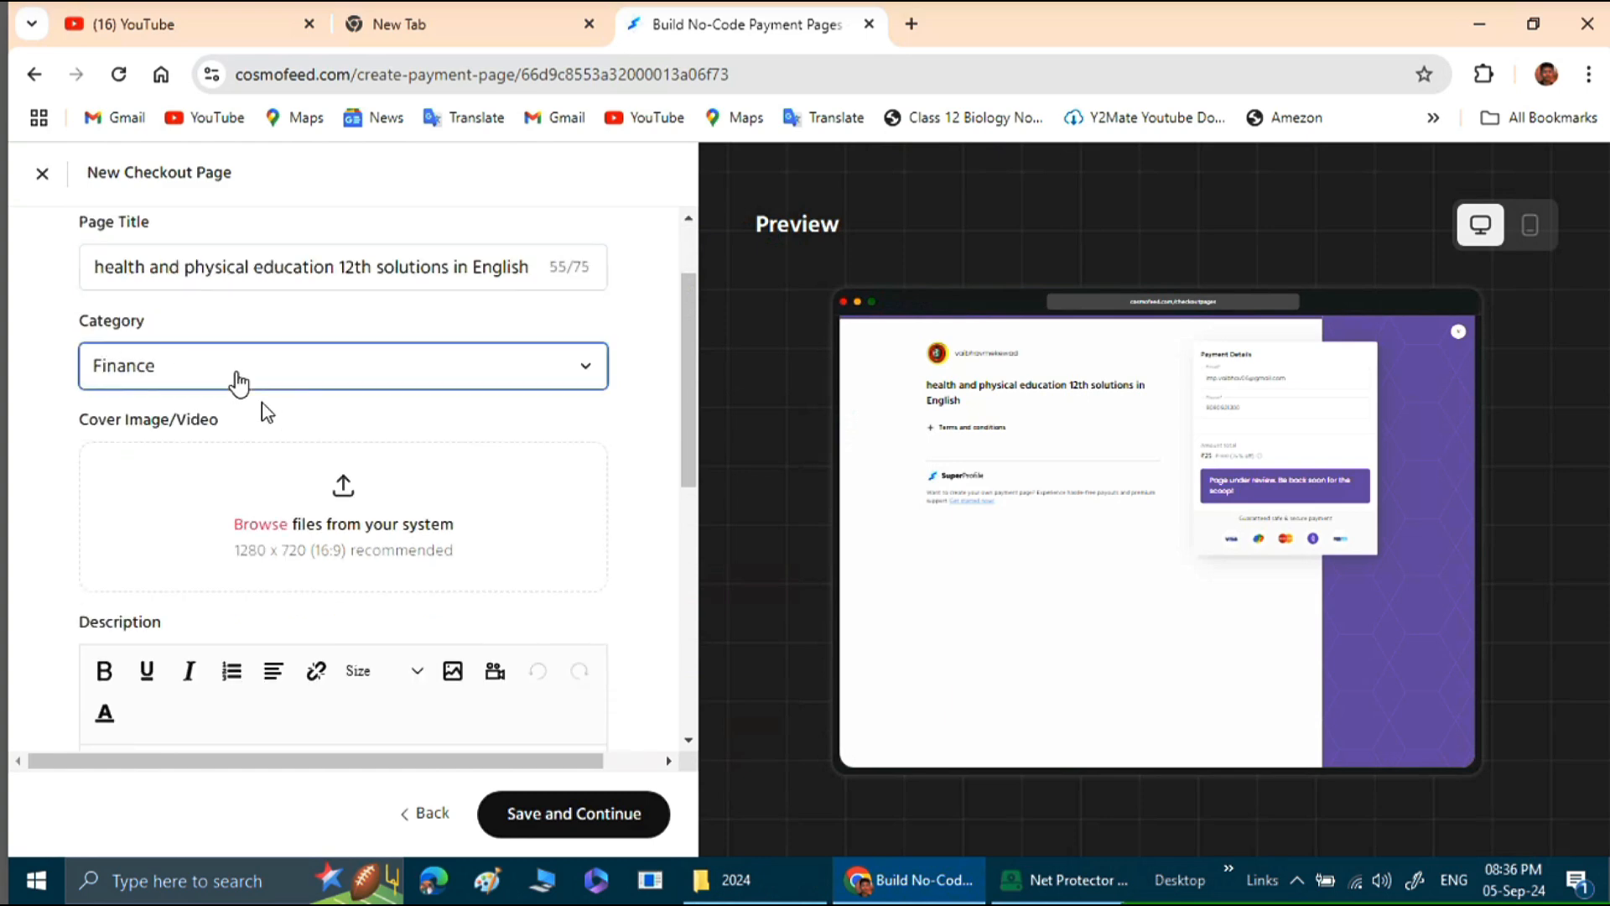
click(239, 379)
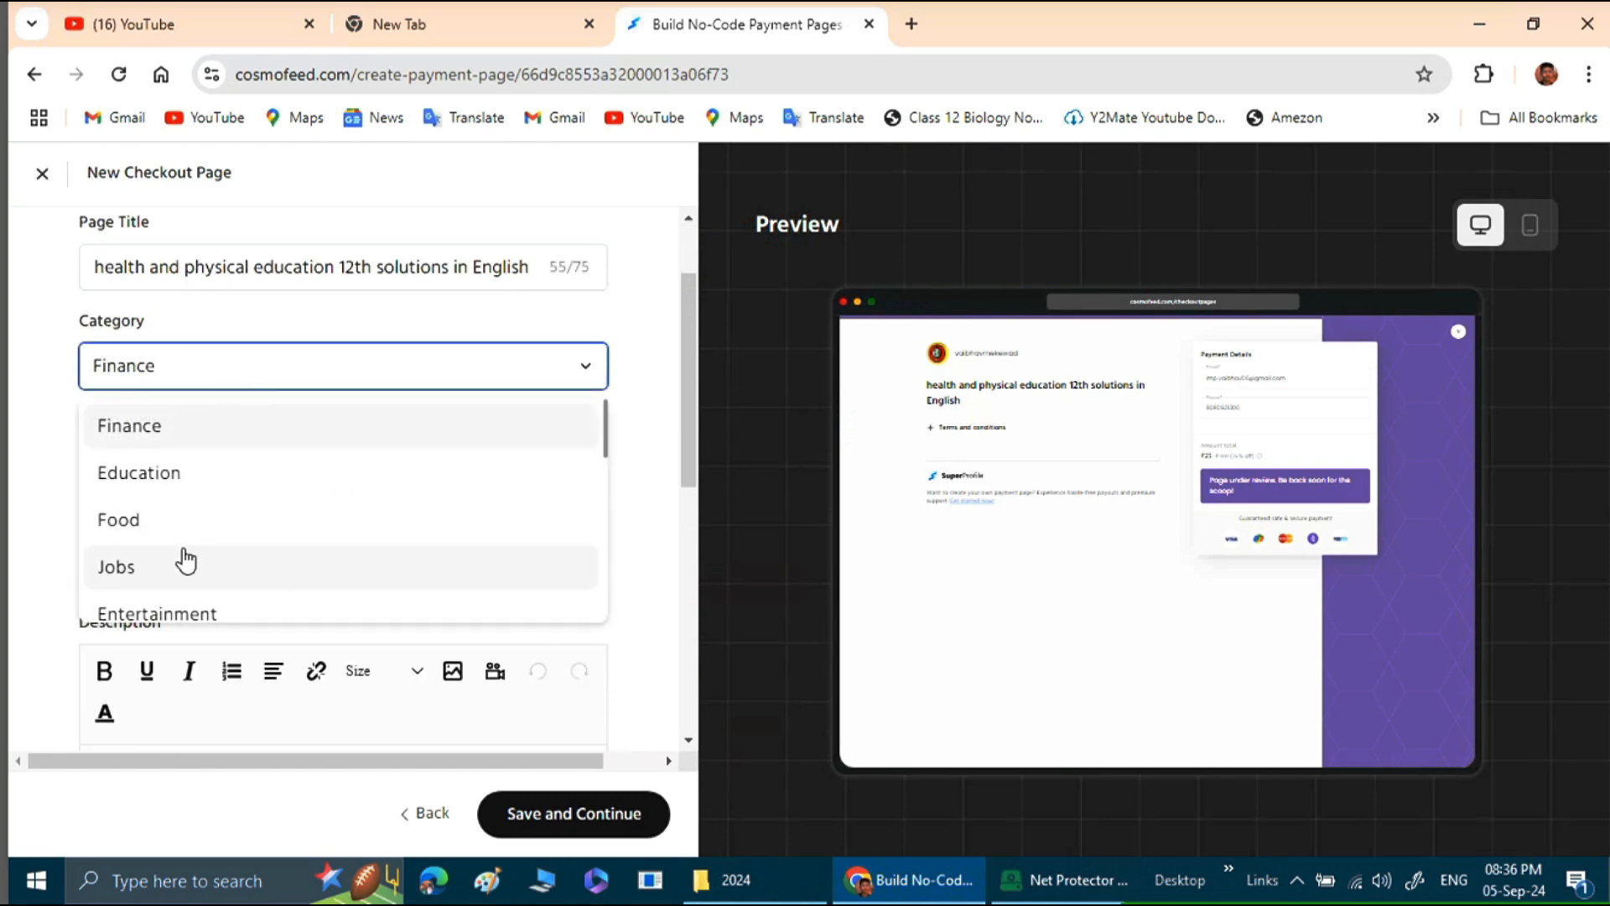
scroll(187, 550, down, 2)
scroll(188, 553, up, 2)
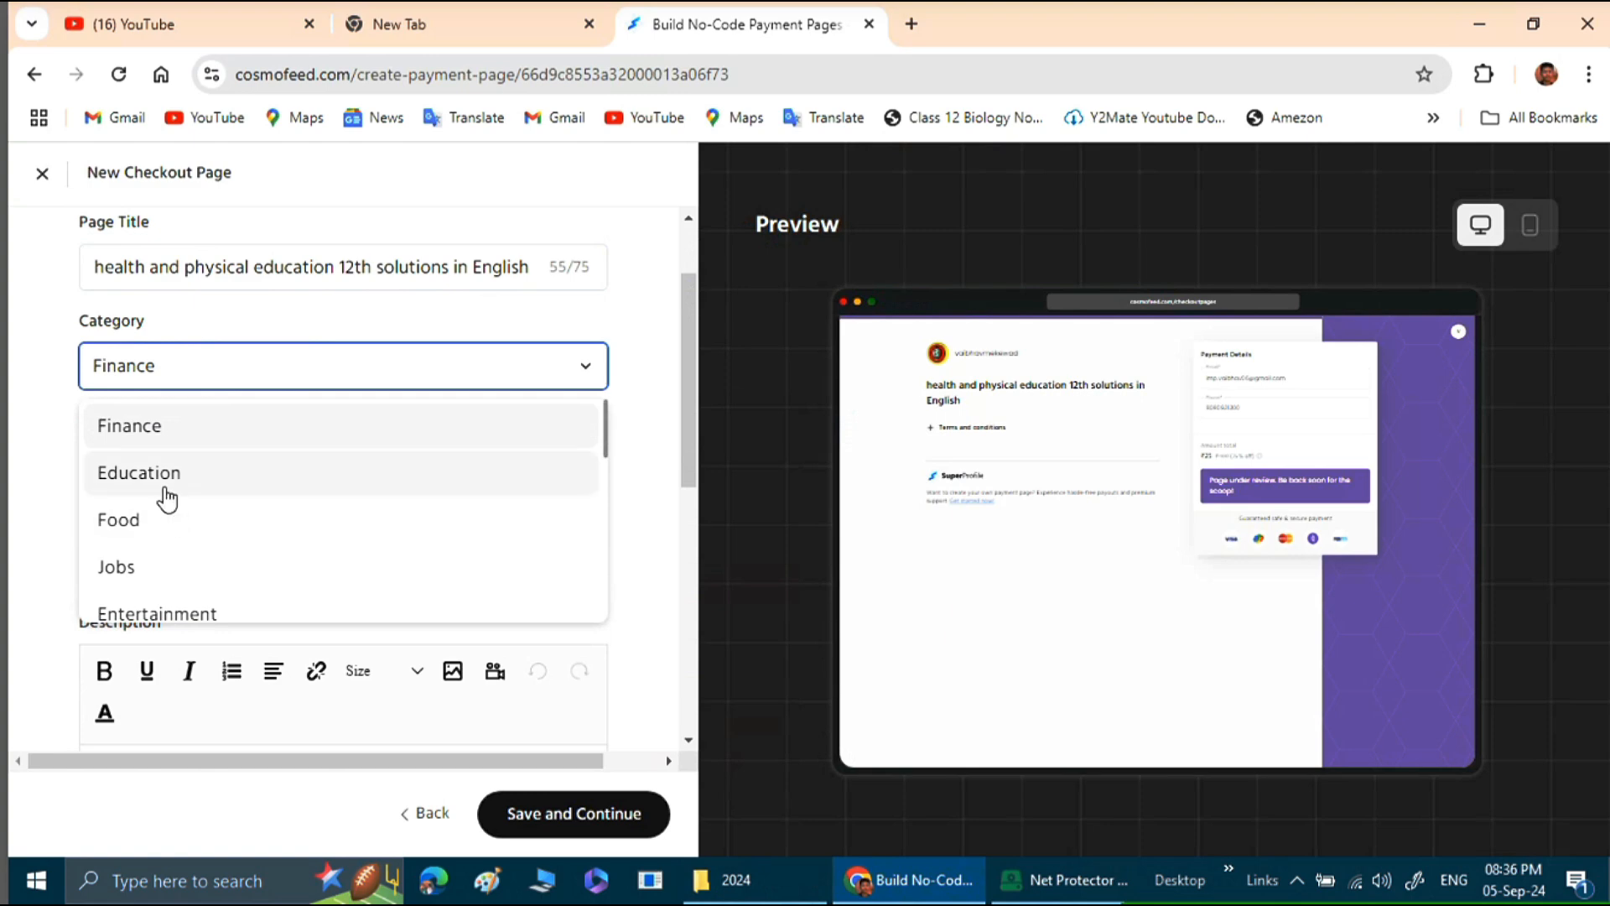
click(158, 485)
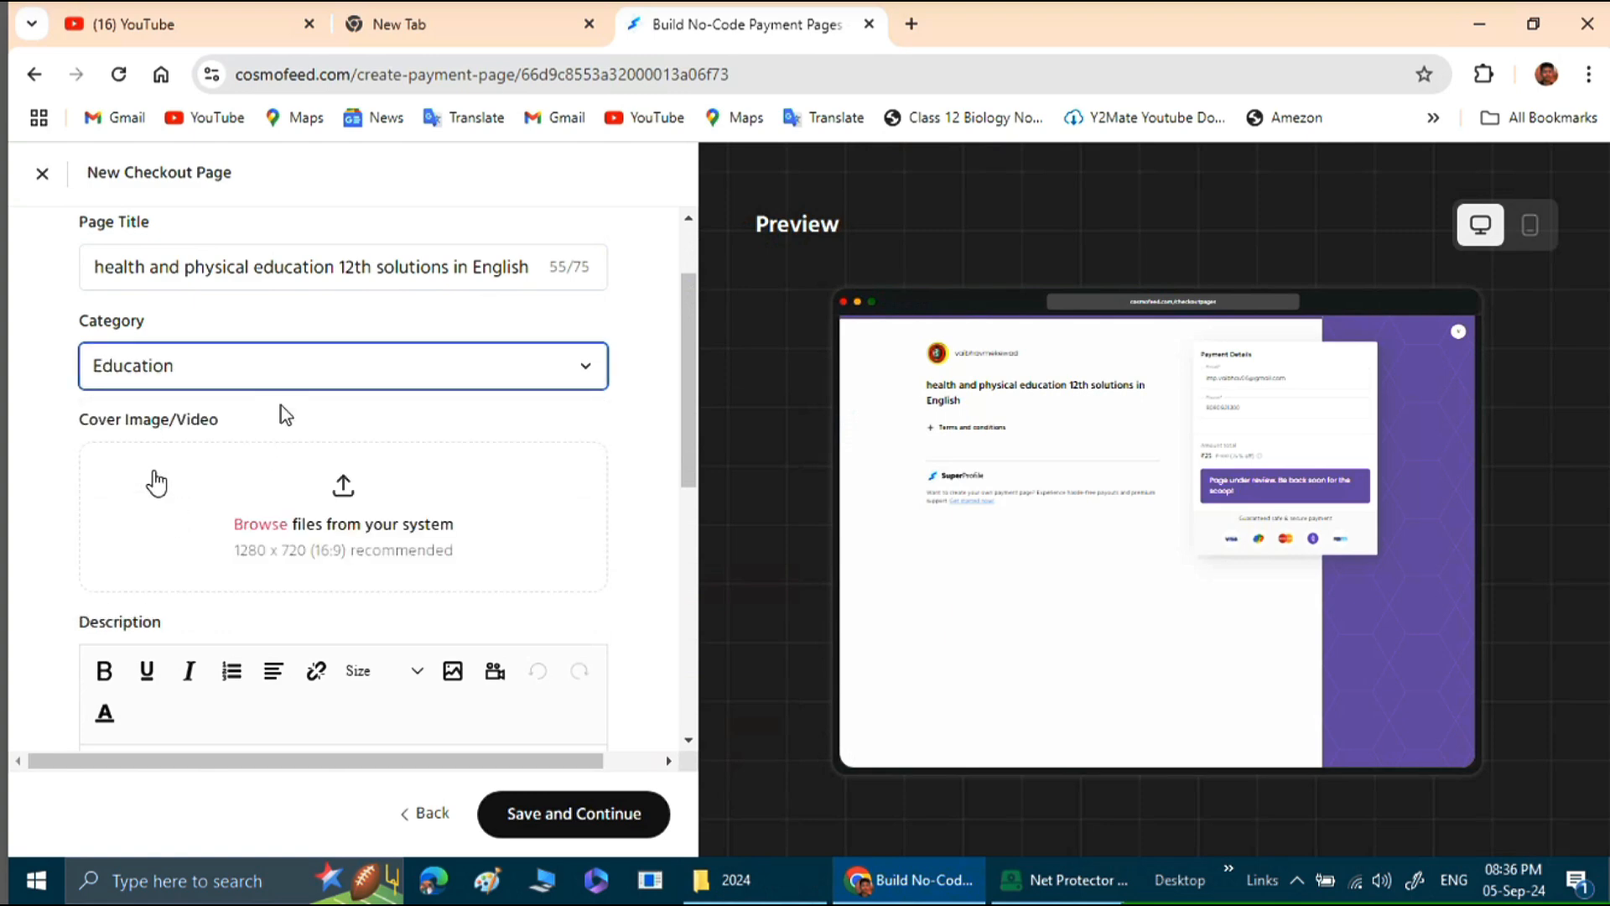
Look through the list of available page categories, keeping Education as the choice.
click(295, 382)
scroll(265, 512, down, 1)
scroll(265, 514, down, 3)
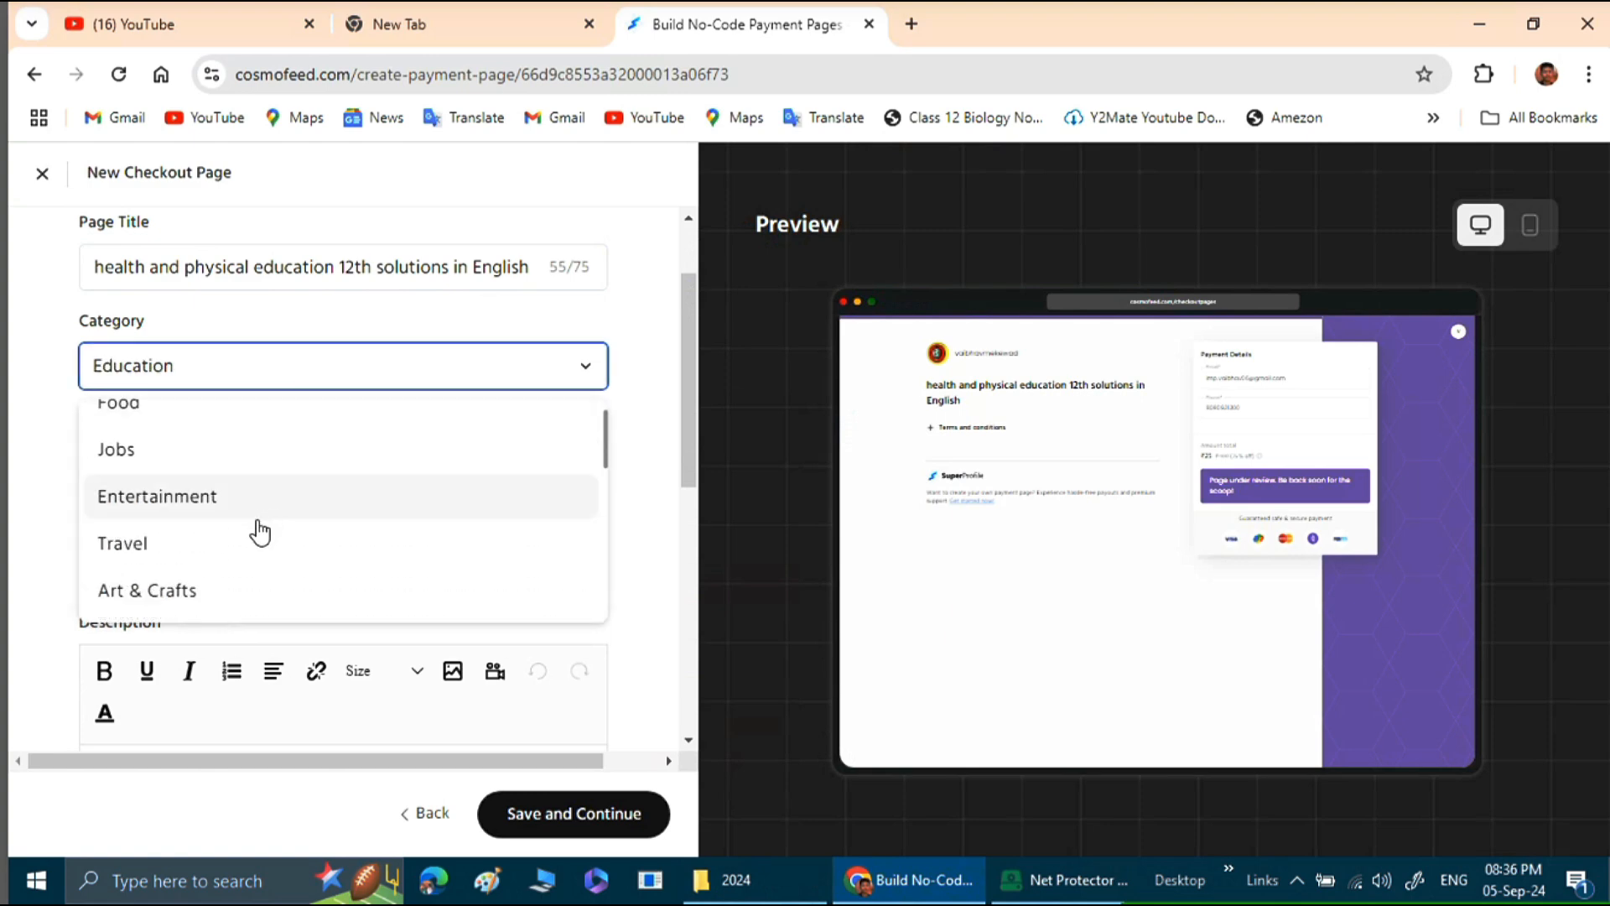
scroll(274, 529, down, 3)
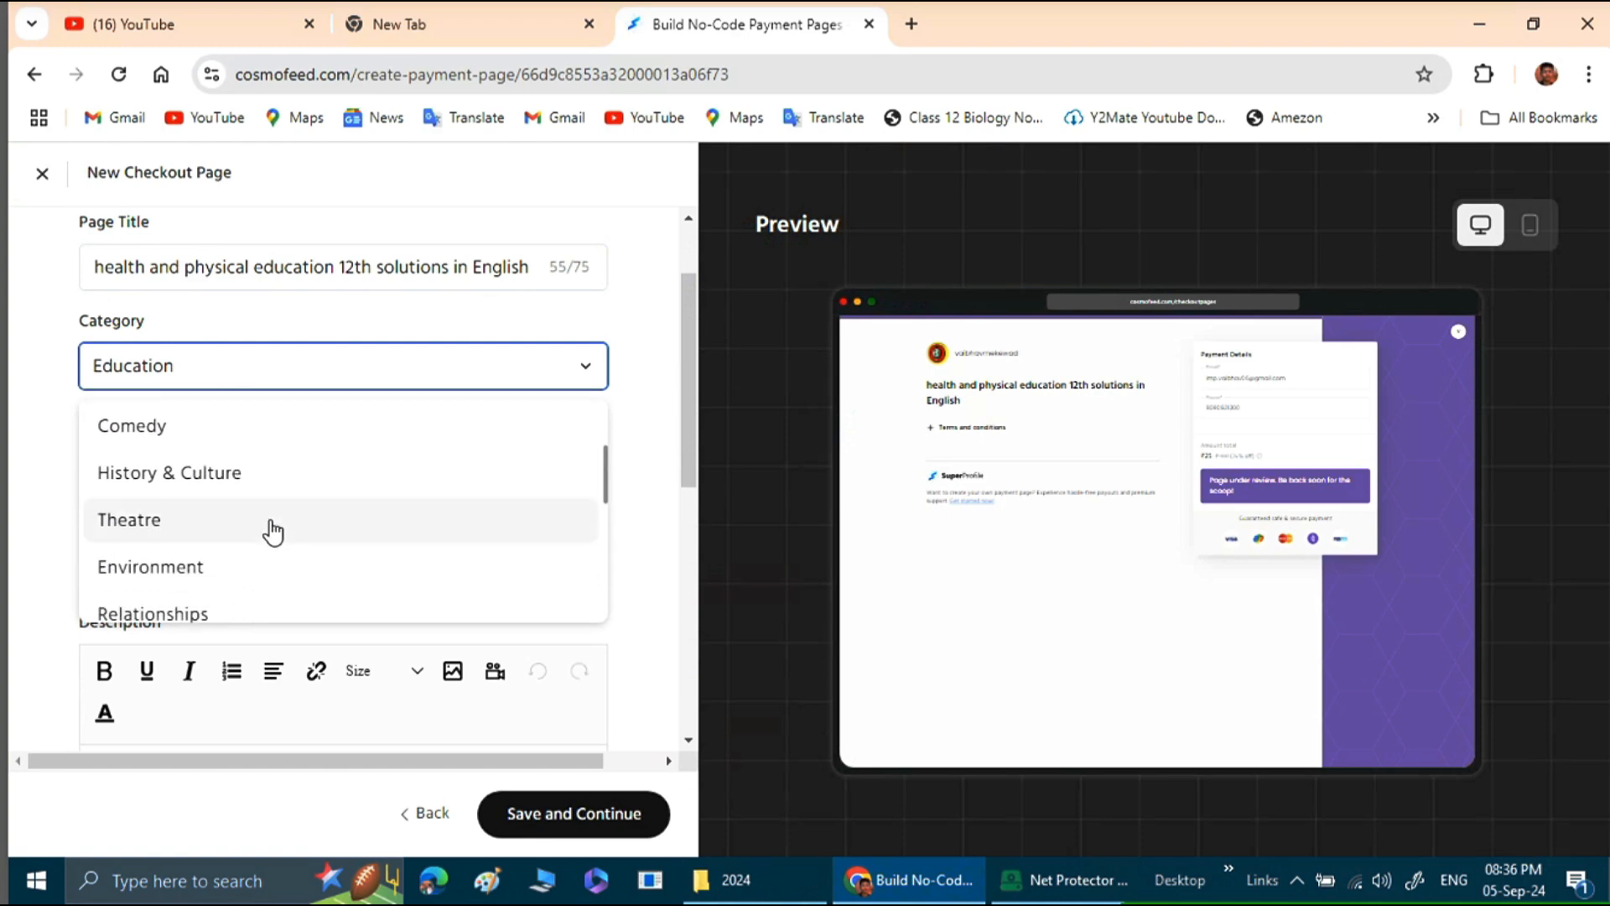
scroll(268, 540, up, 6)
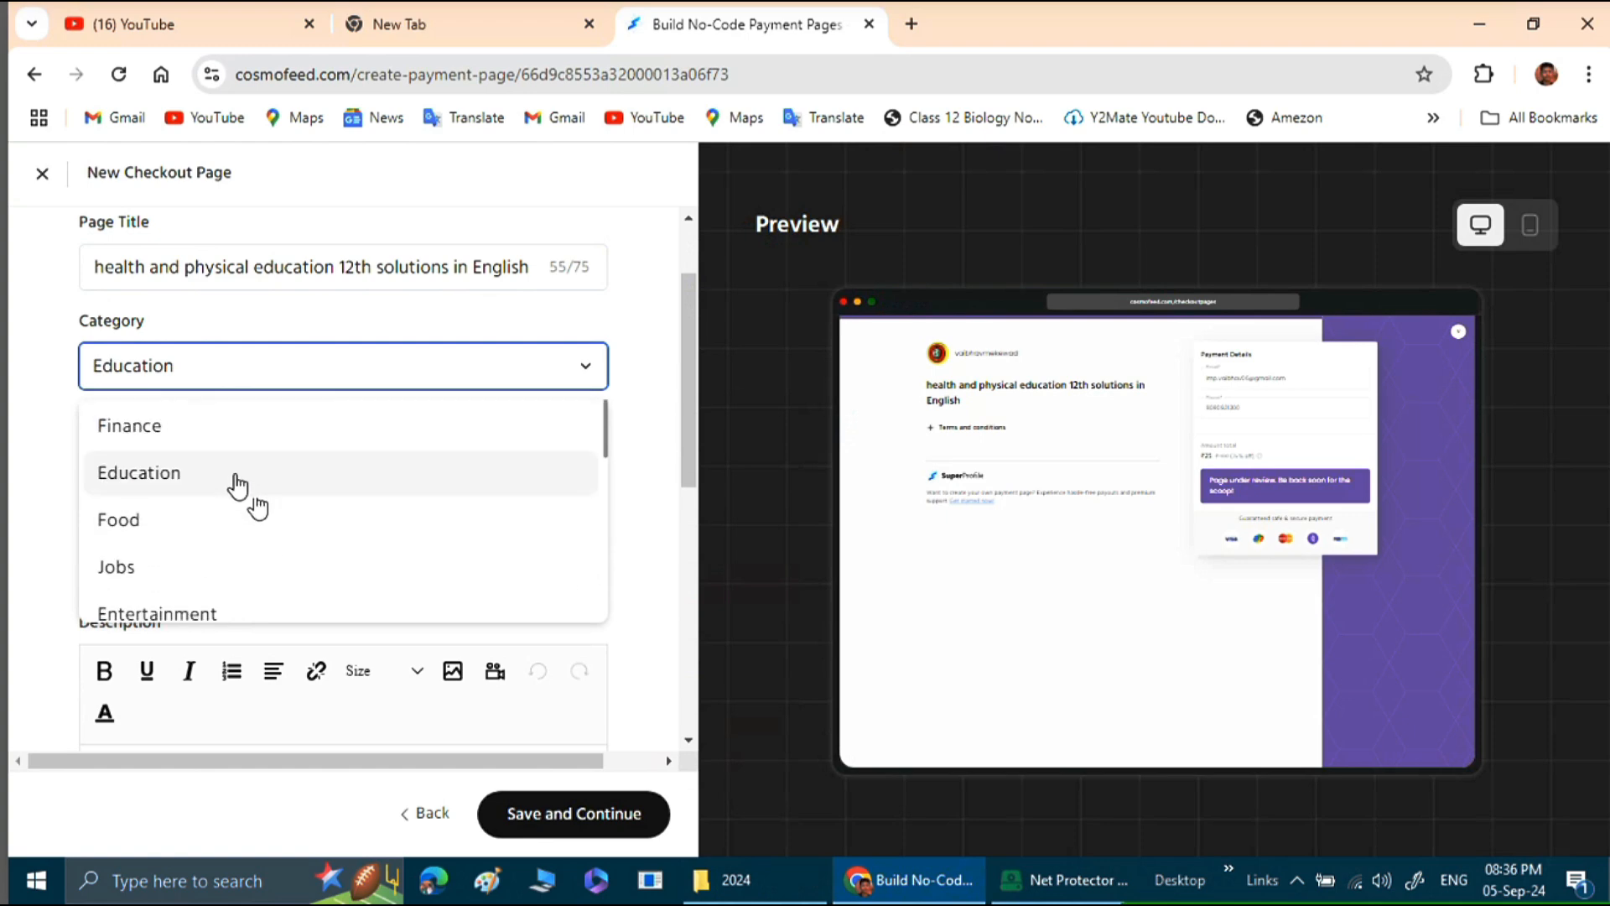
click(232, 483)
Upload image "7" from the A E Practical > 2024 folder as the page's cover image.
scroll(244, 452, down, 1)
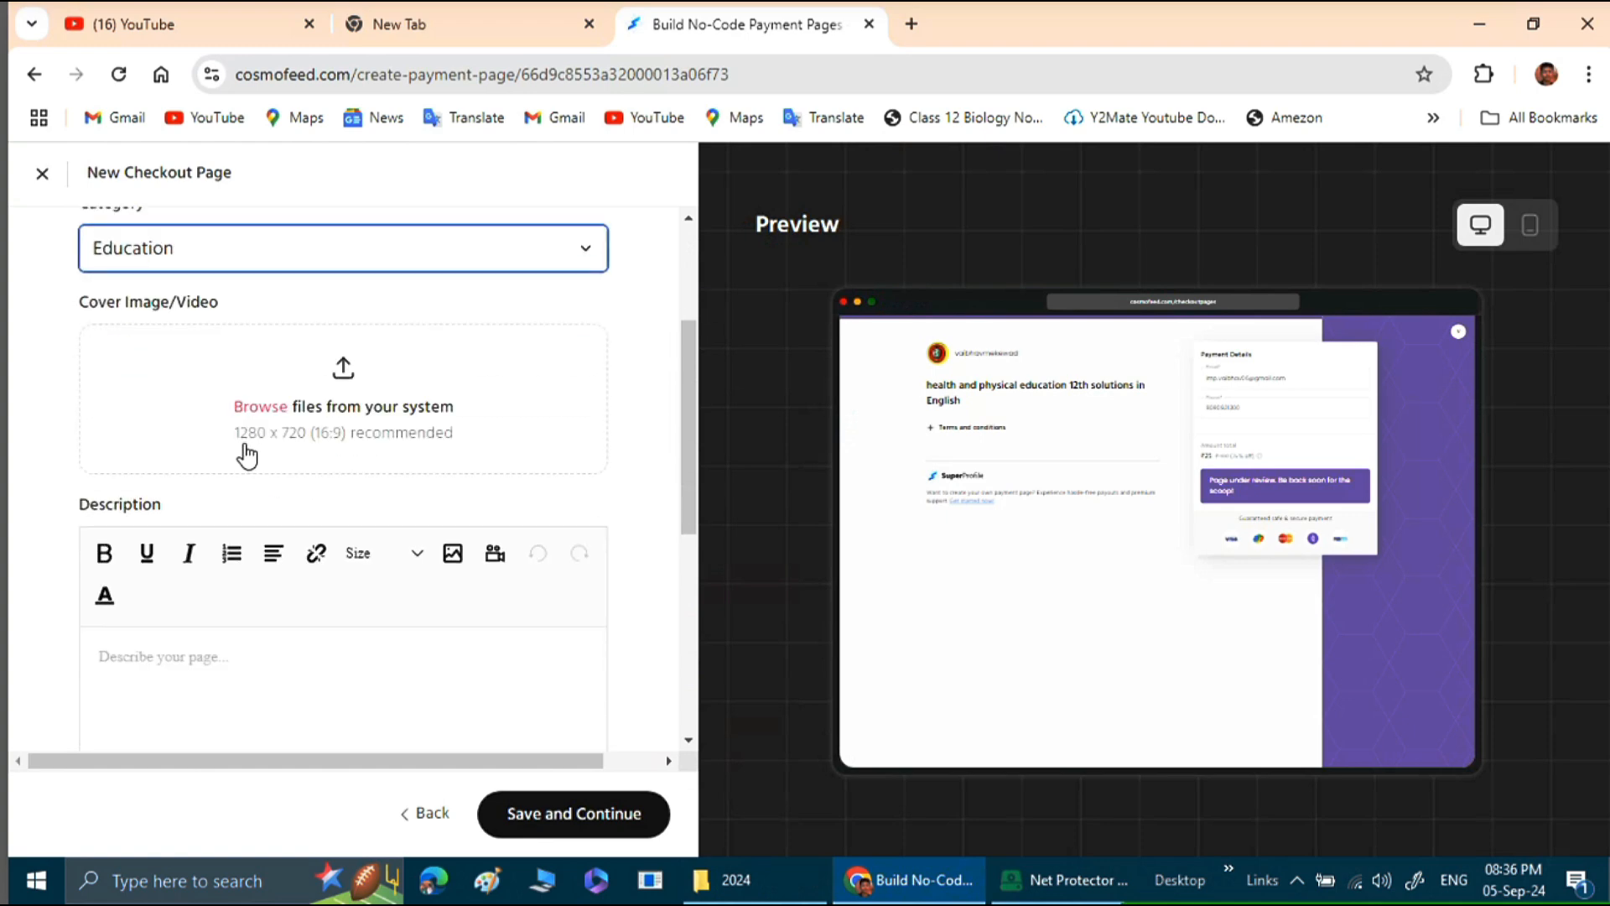
scroll(248, 449, up, 1)
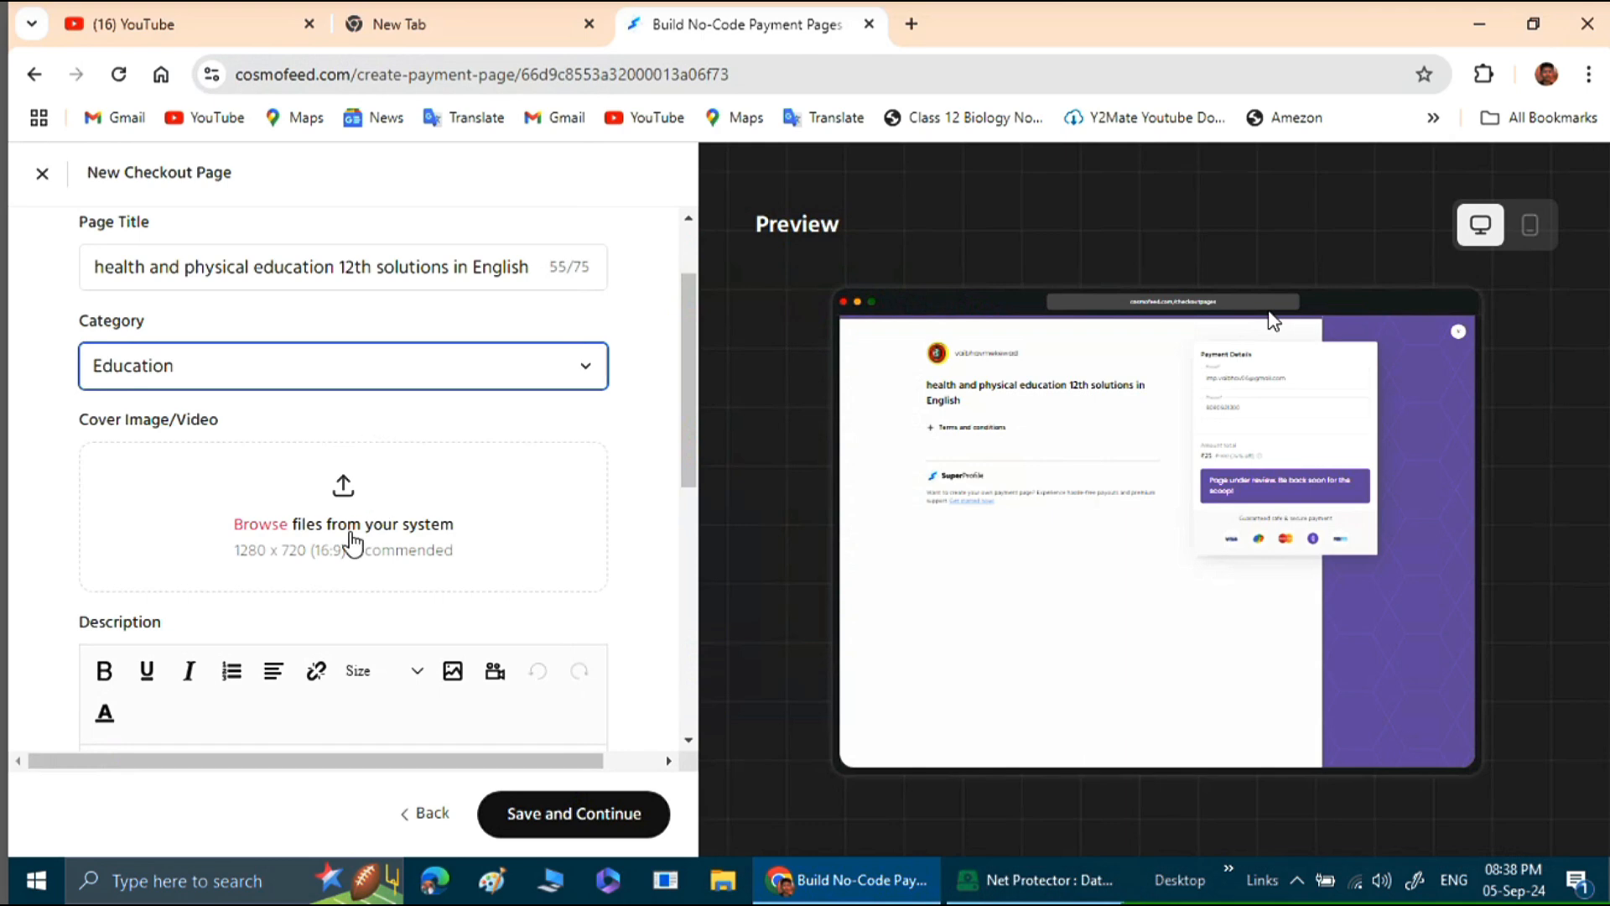
click(351, 507)
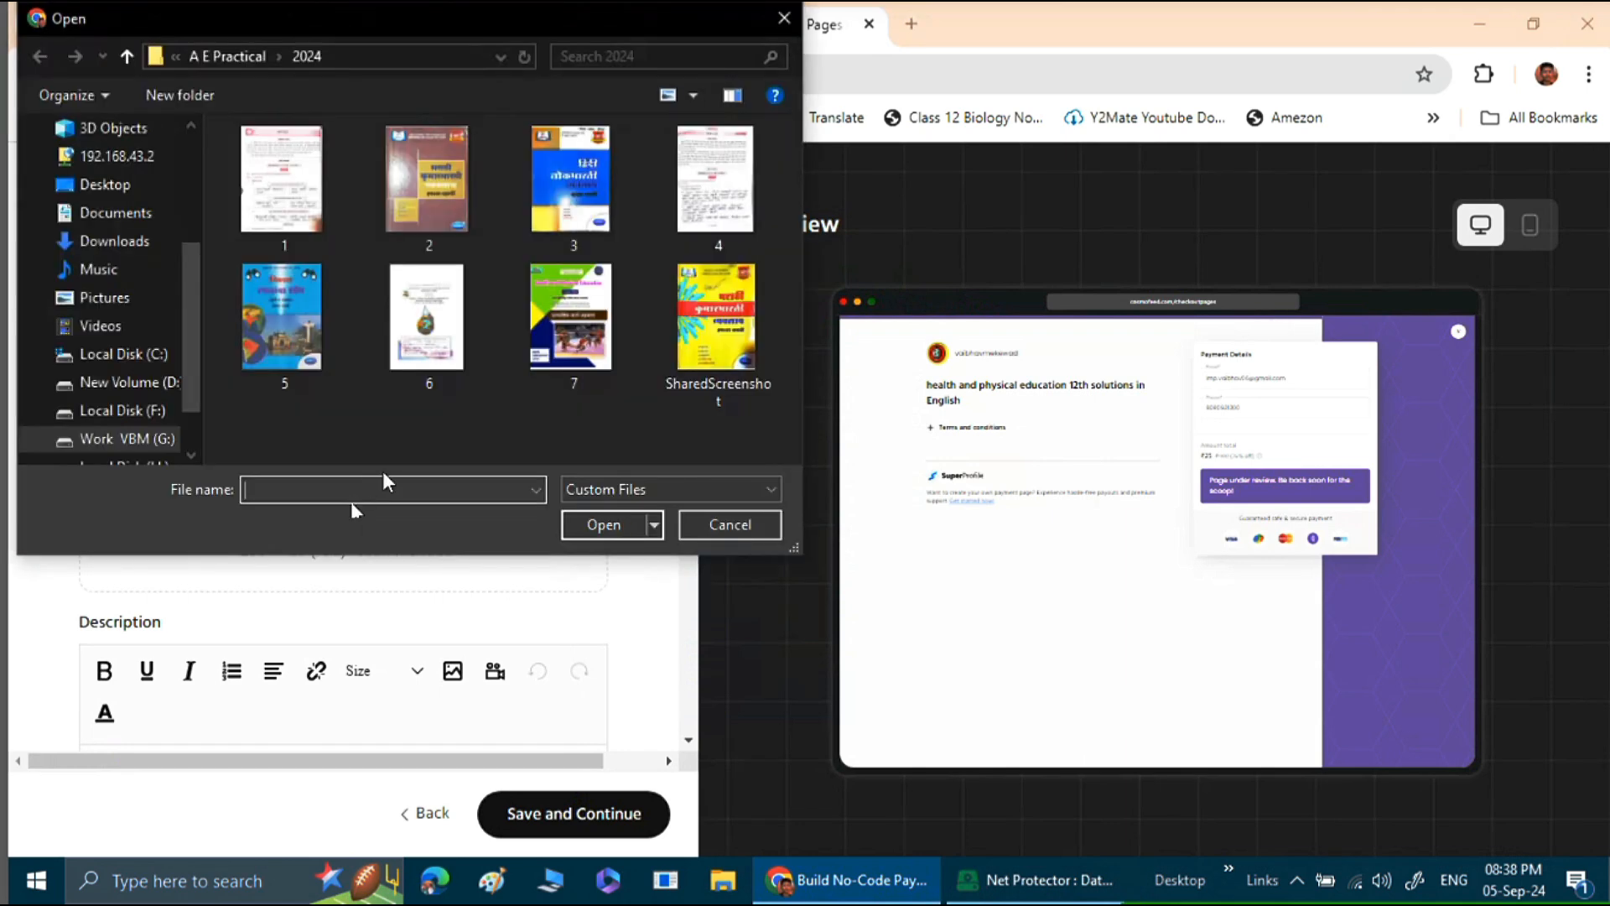
click(576, 336)
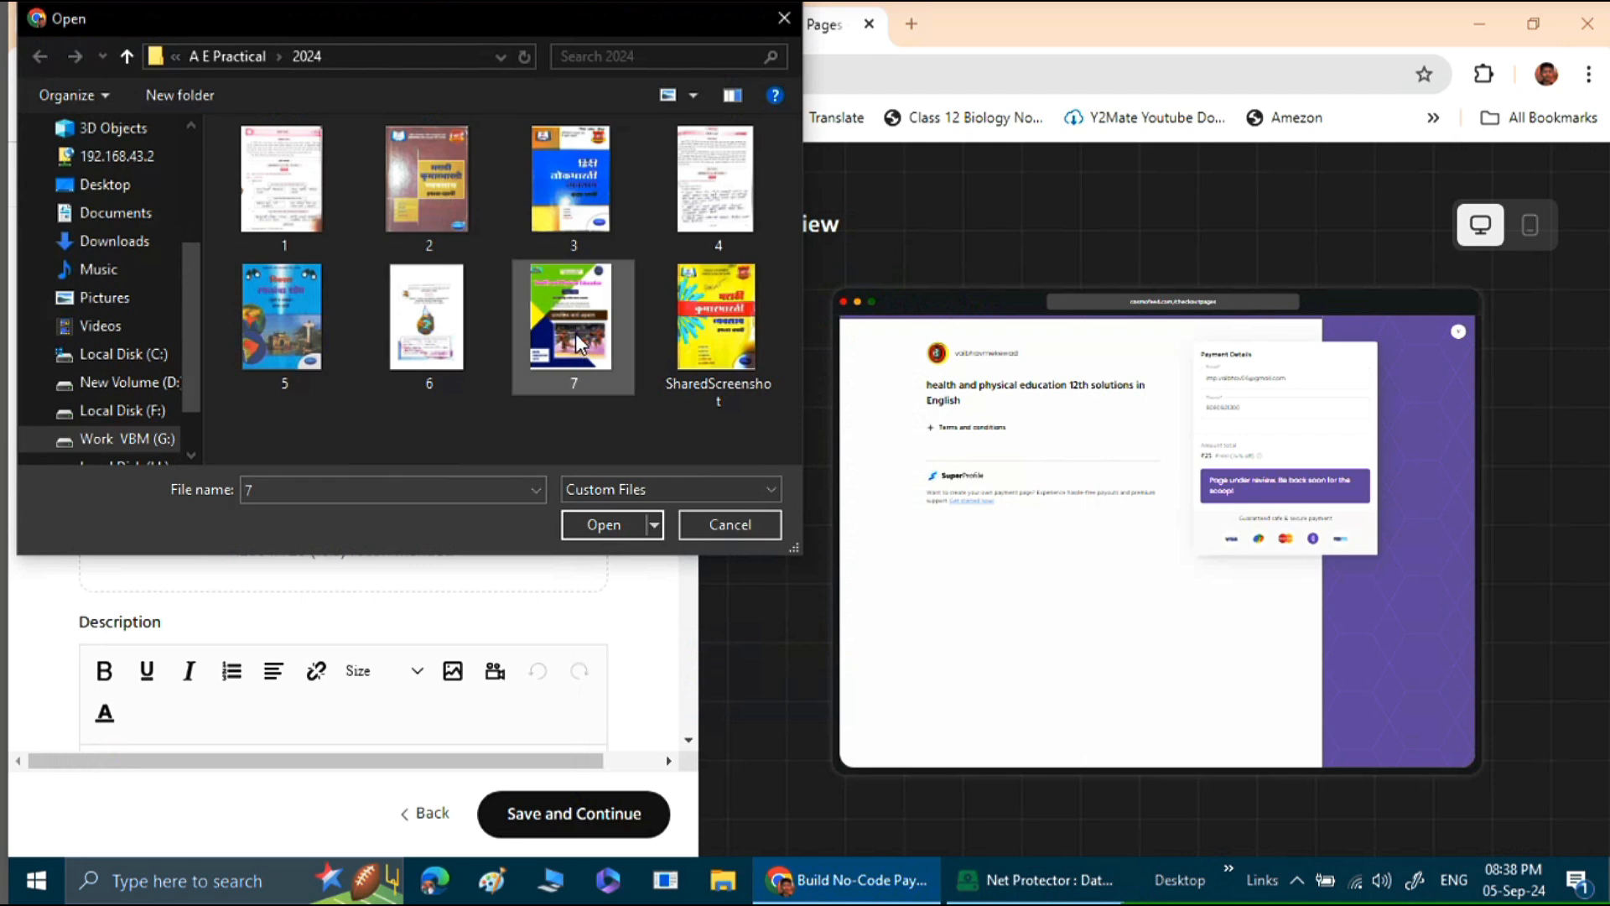
click(609, 524)
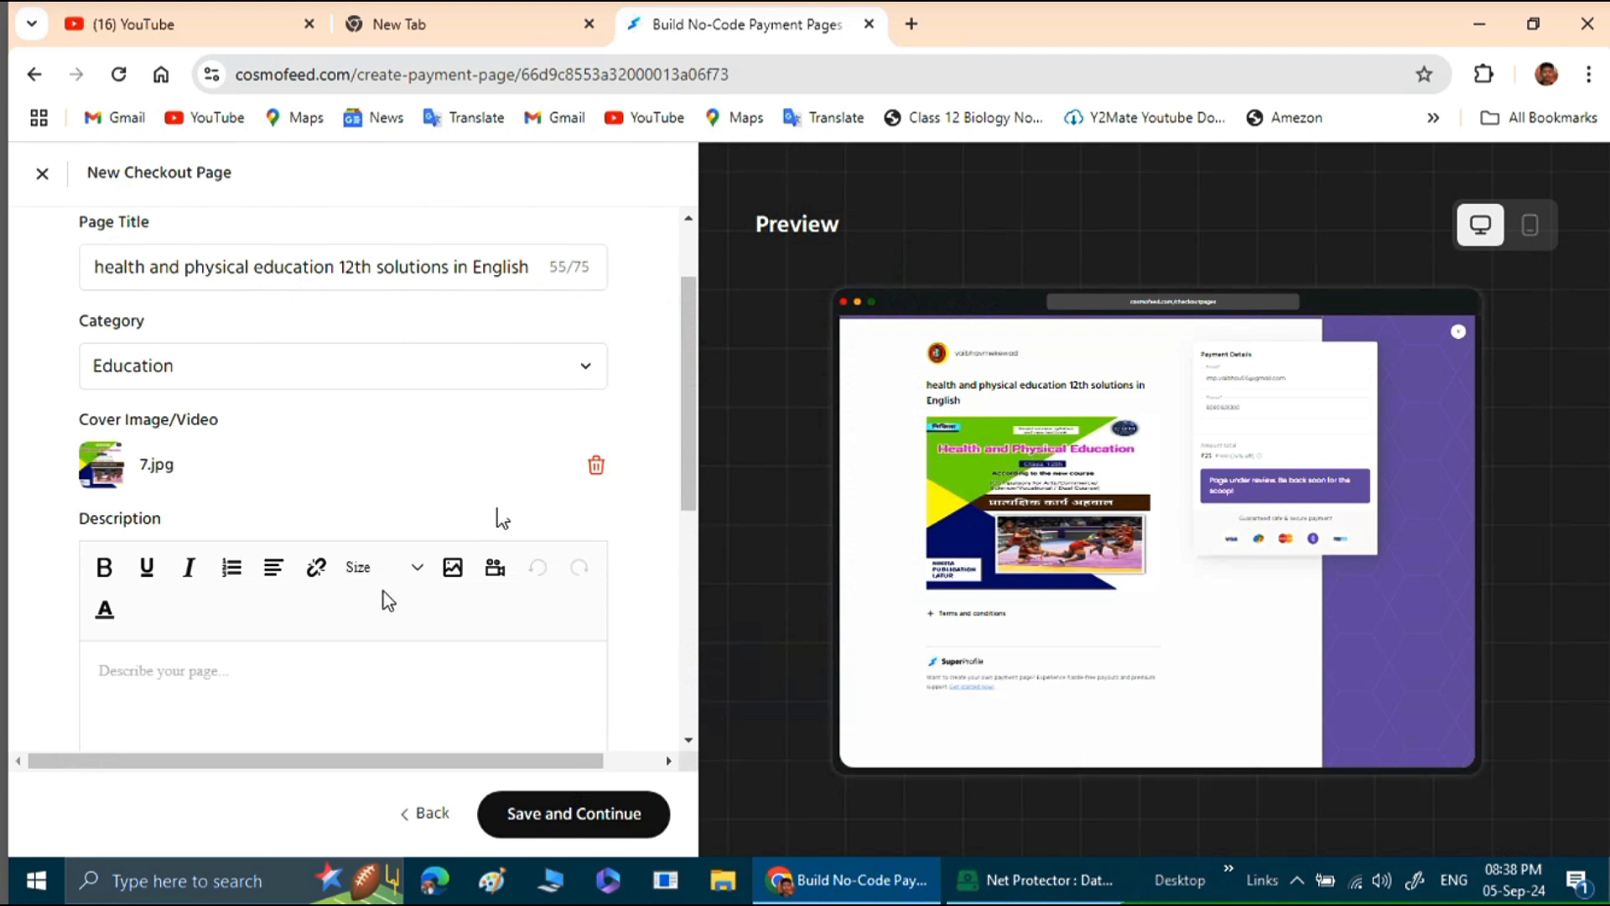
Replace the payment button's text with "Pay & Download".
scroll(348, 508, down, 1)
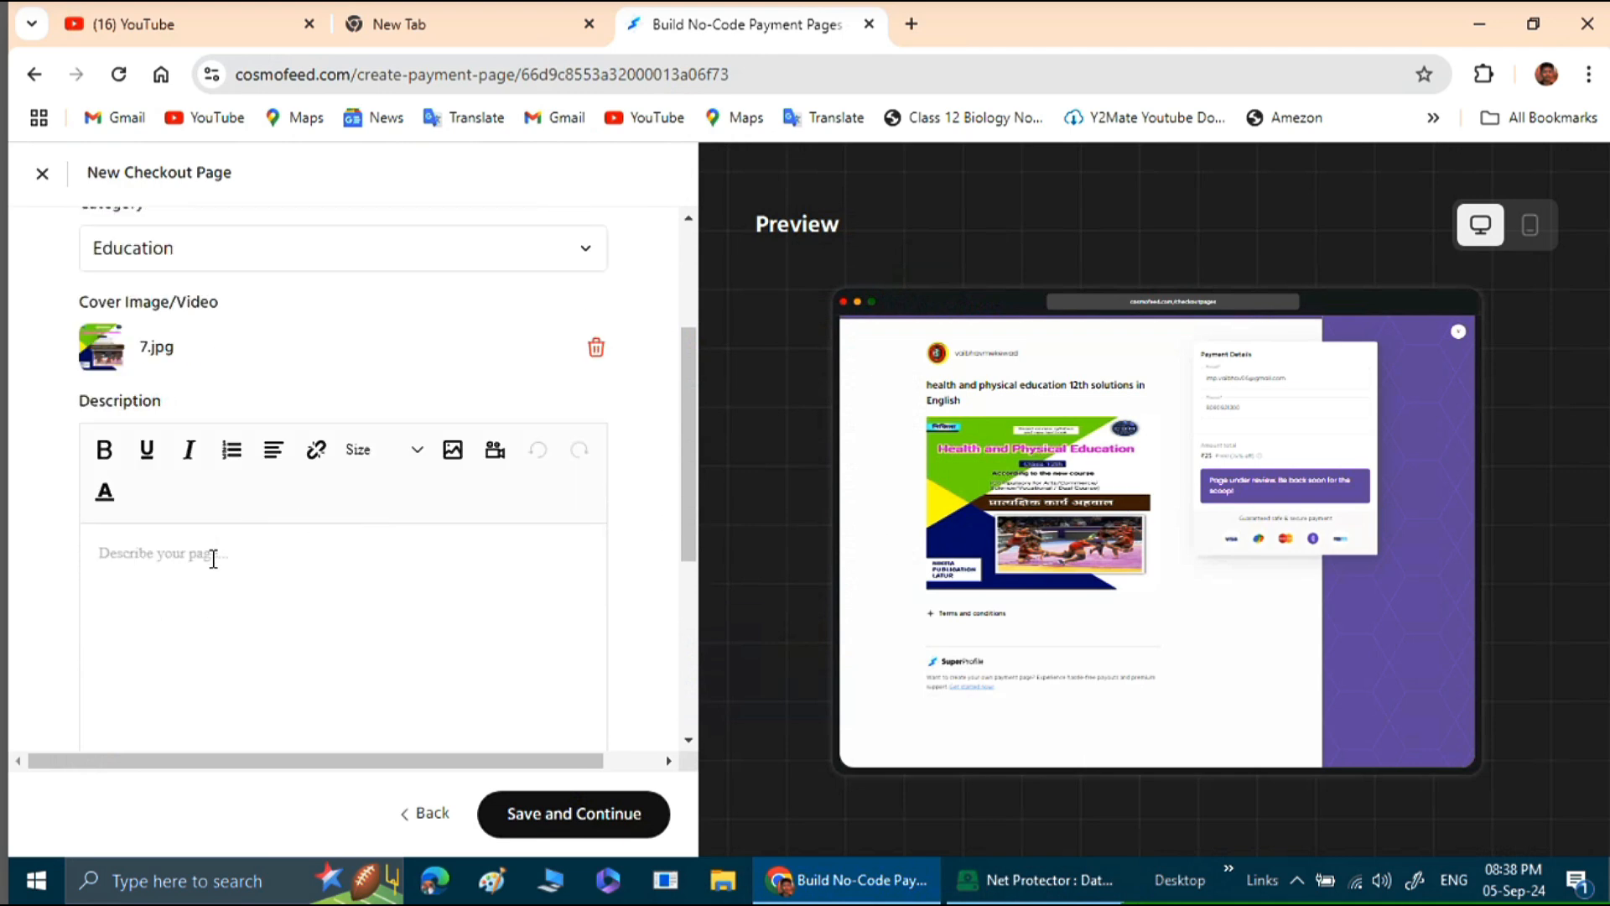
click(177, 558)
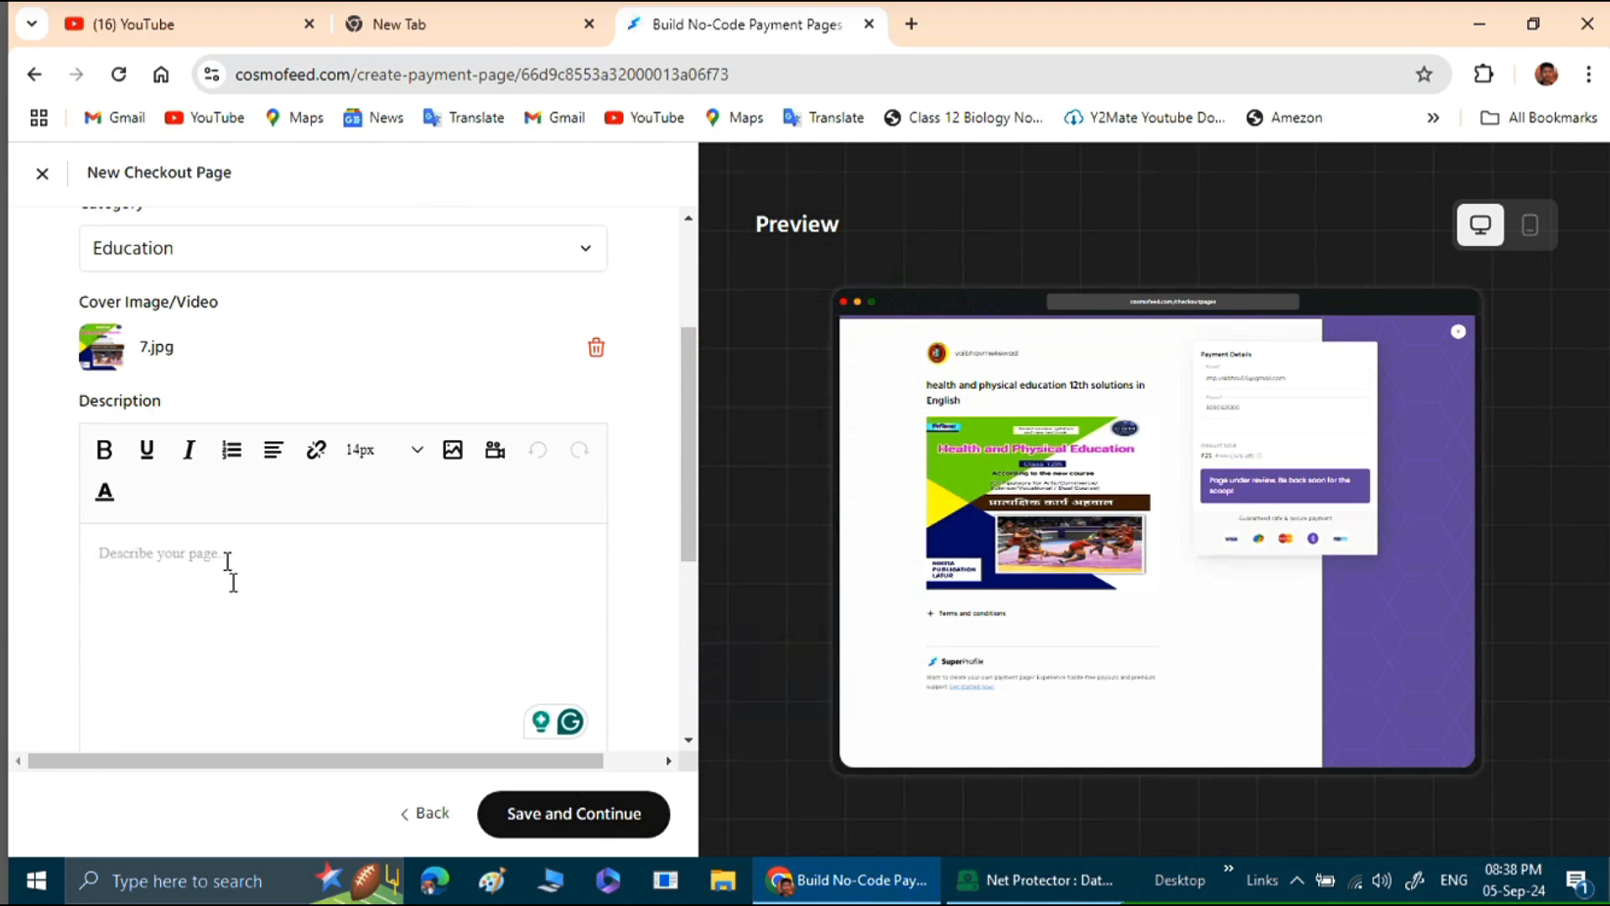
scroll(227, 563, down, 1)
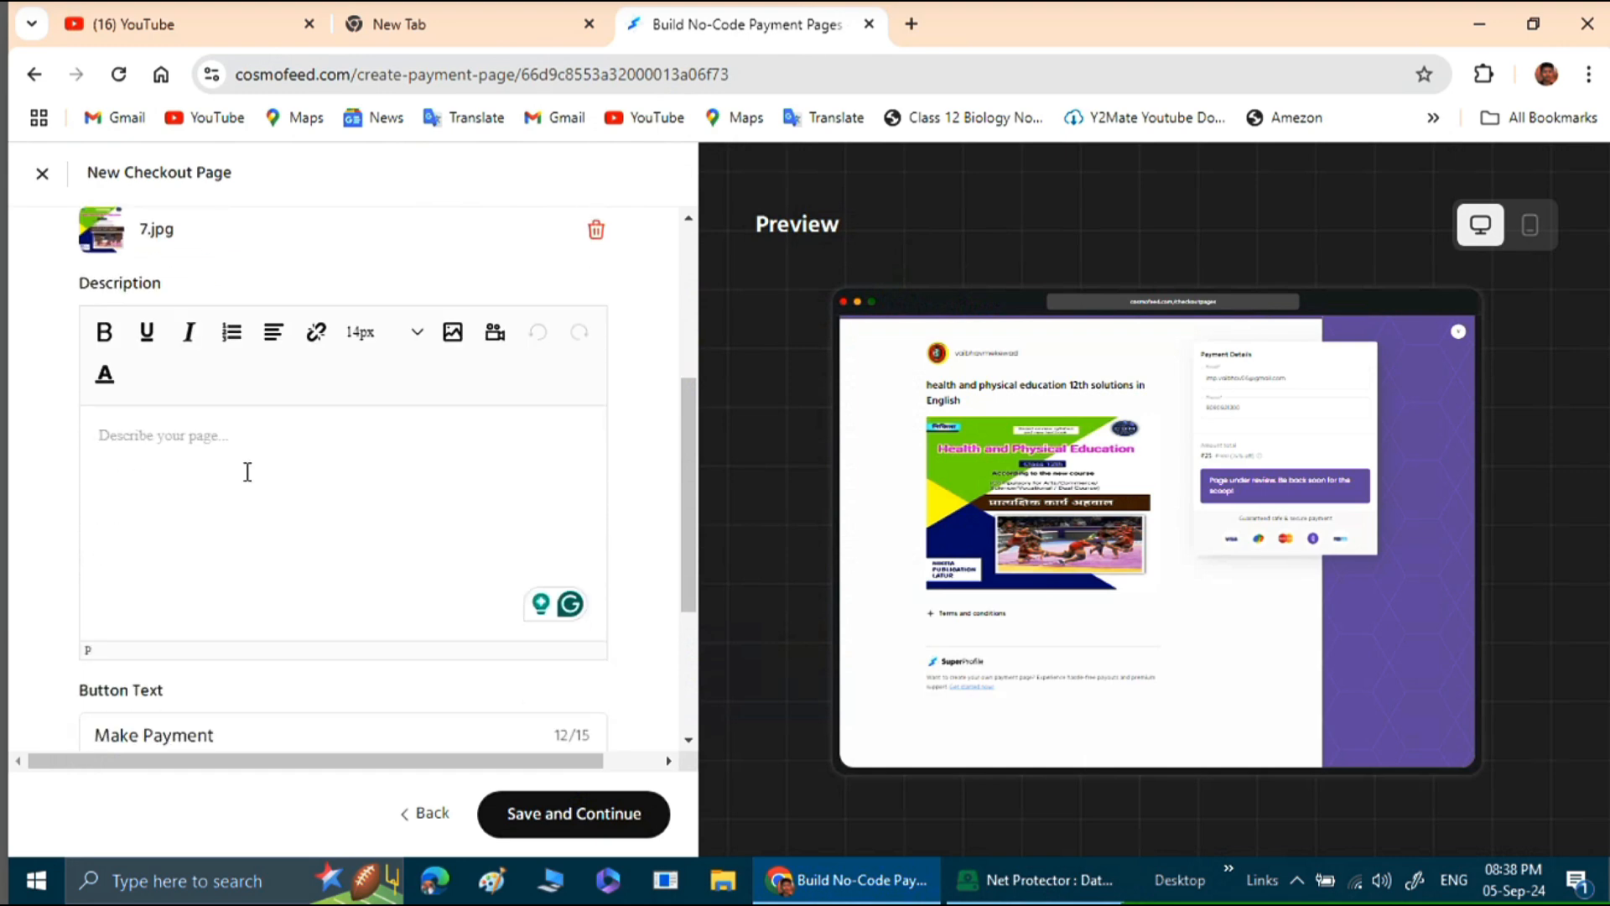
scroll(247, 472, down, 1)
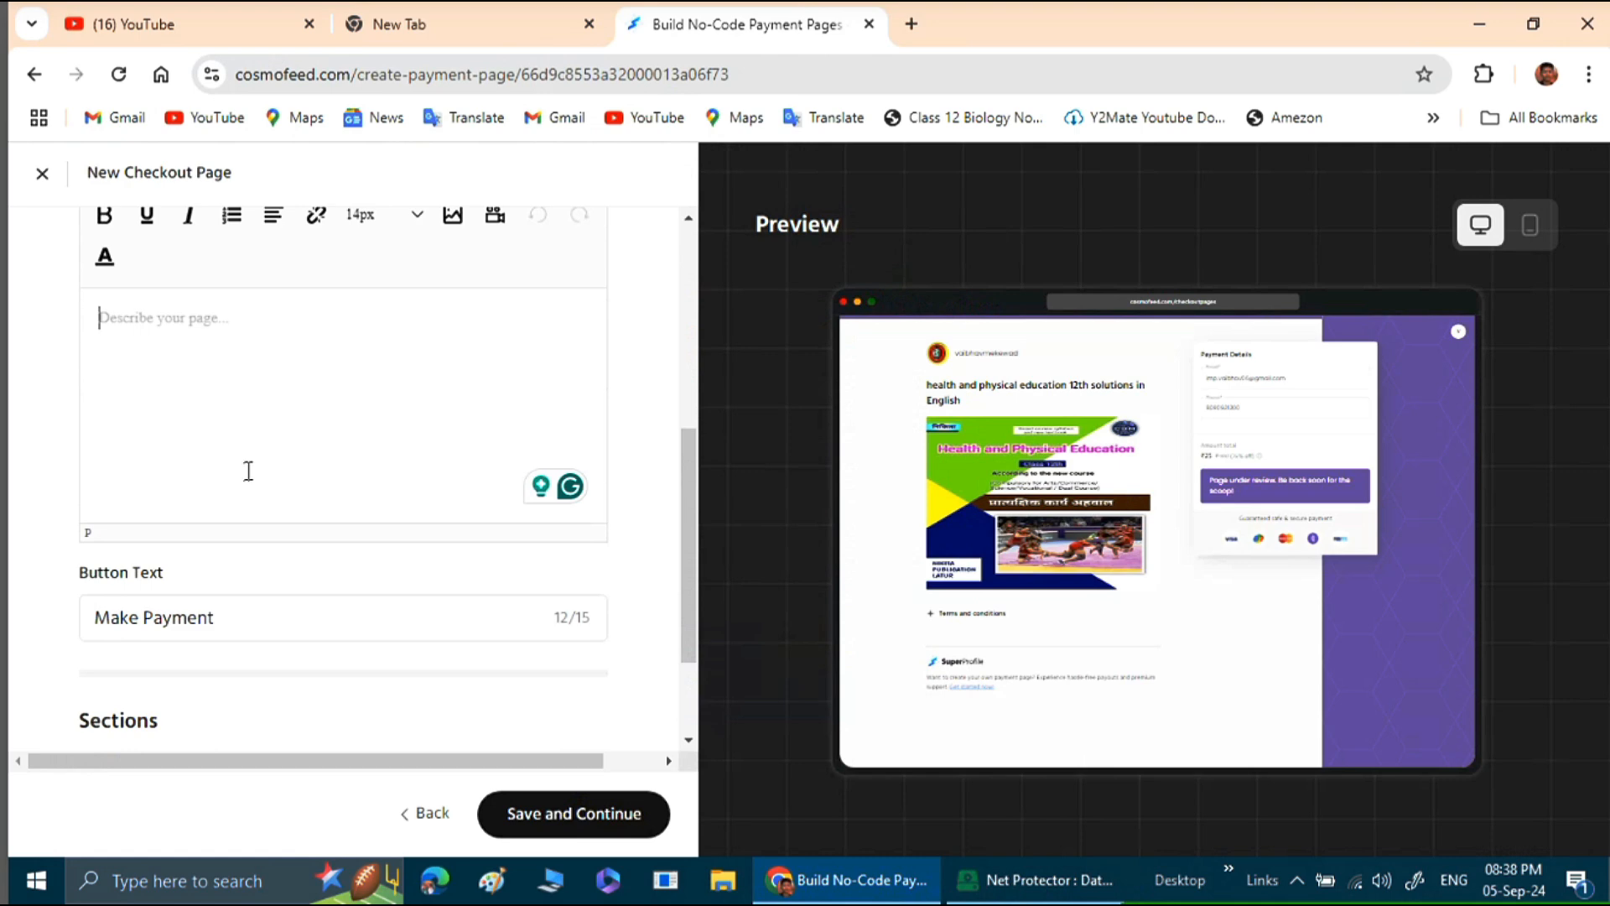
scroll(249, 471, down, 1)
scroll(252, 293, down, 1)
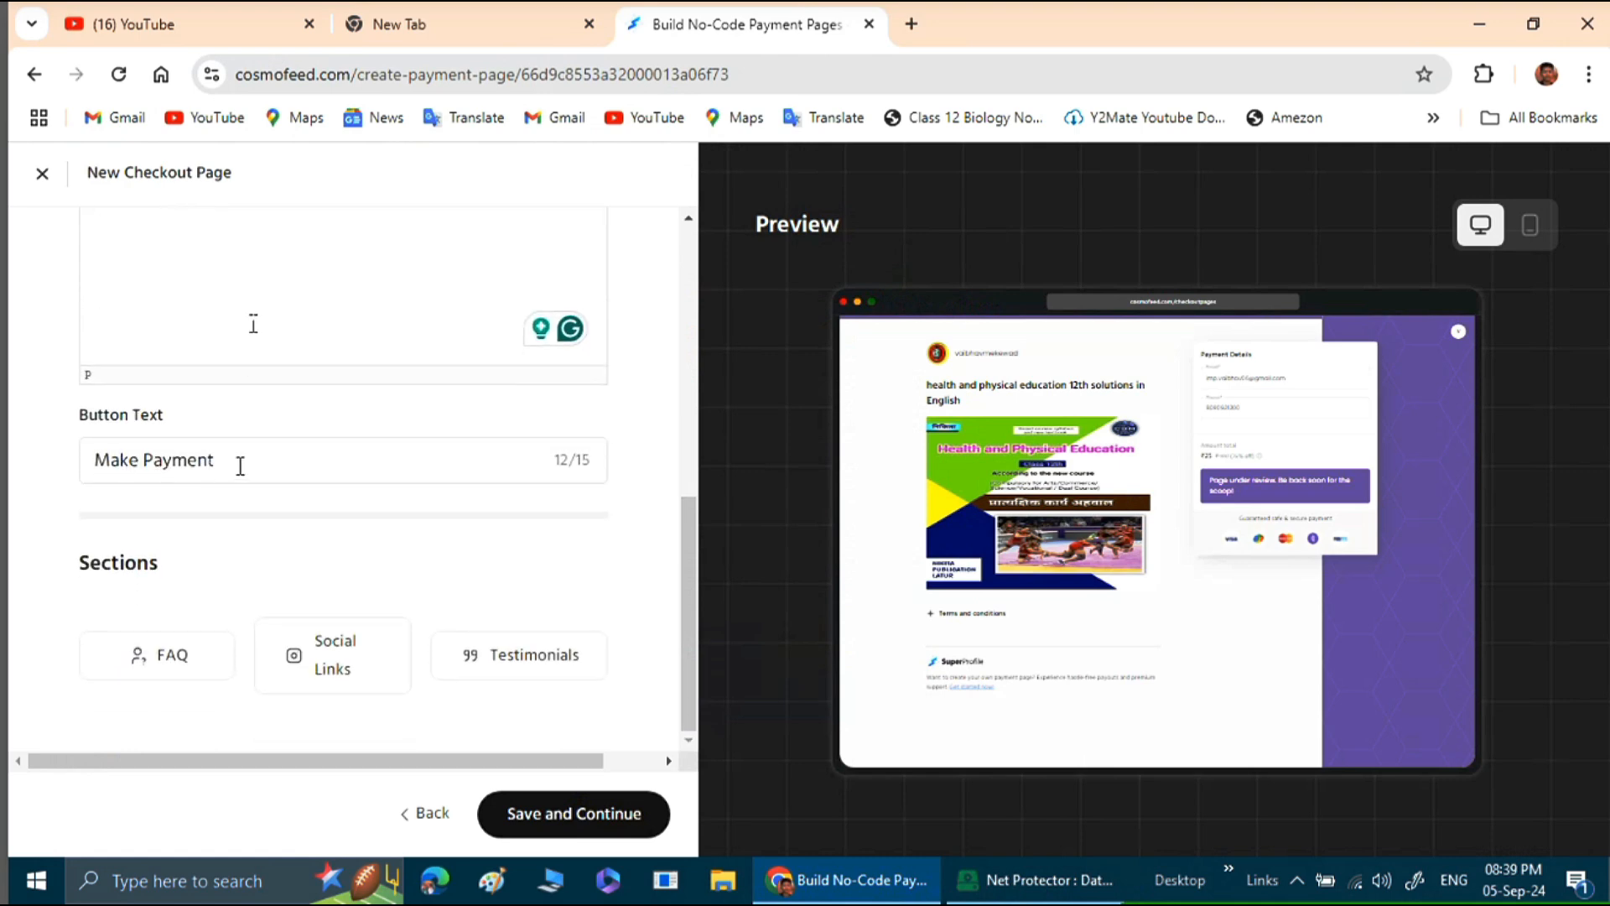
click(240, 464)
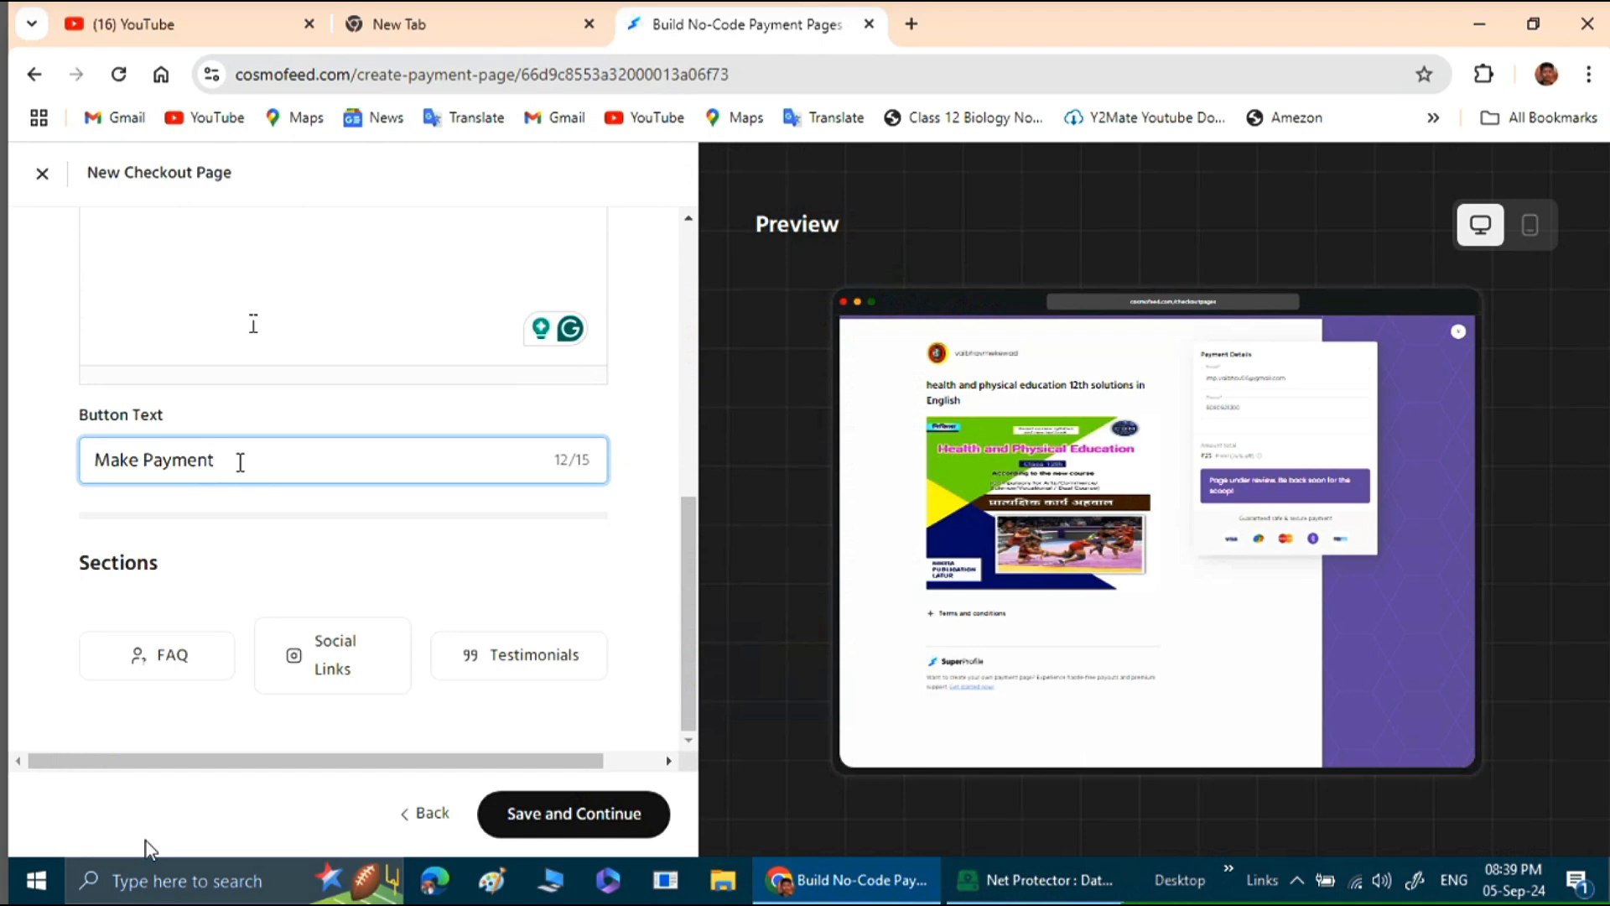
key(BackSpace)
key(BackSpace)
key(BackSpace)
key(BackSpace)
key(BackSpace)
key(BackSpace)
key(BackSpace)
key(BackSpace)
key(BackSpace)
key(BackSpace)
key(BackSpace)
key(BackSpace)
text(Pay )
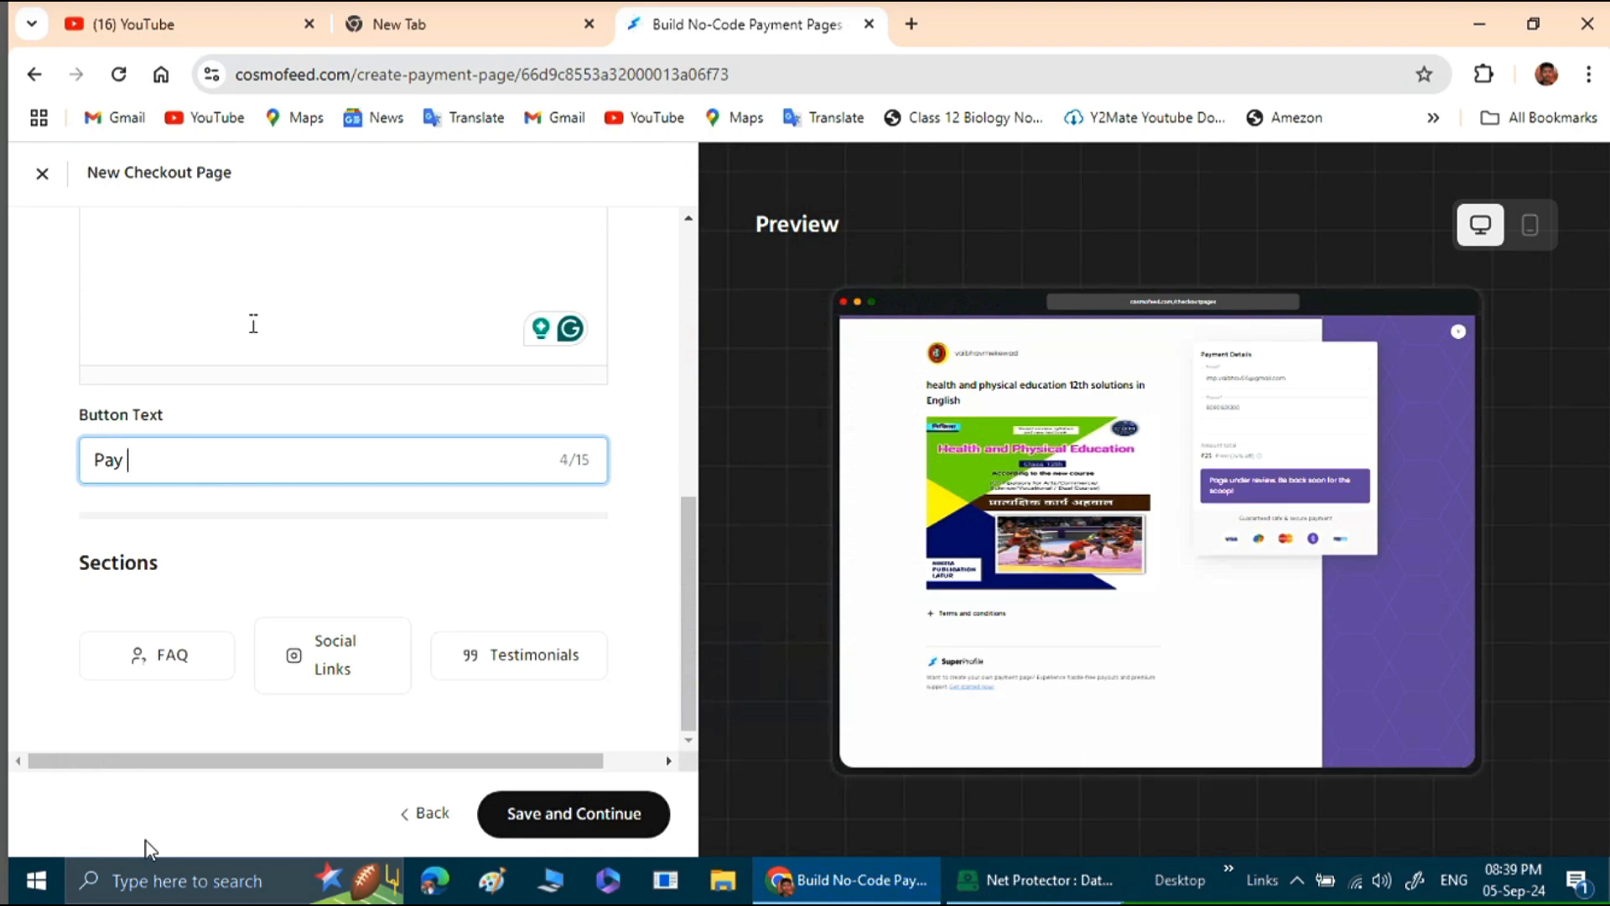
text(& Download in)
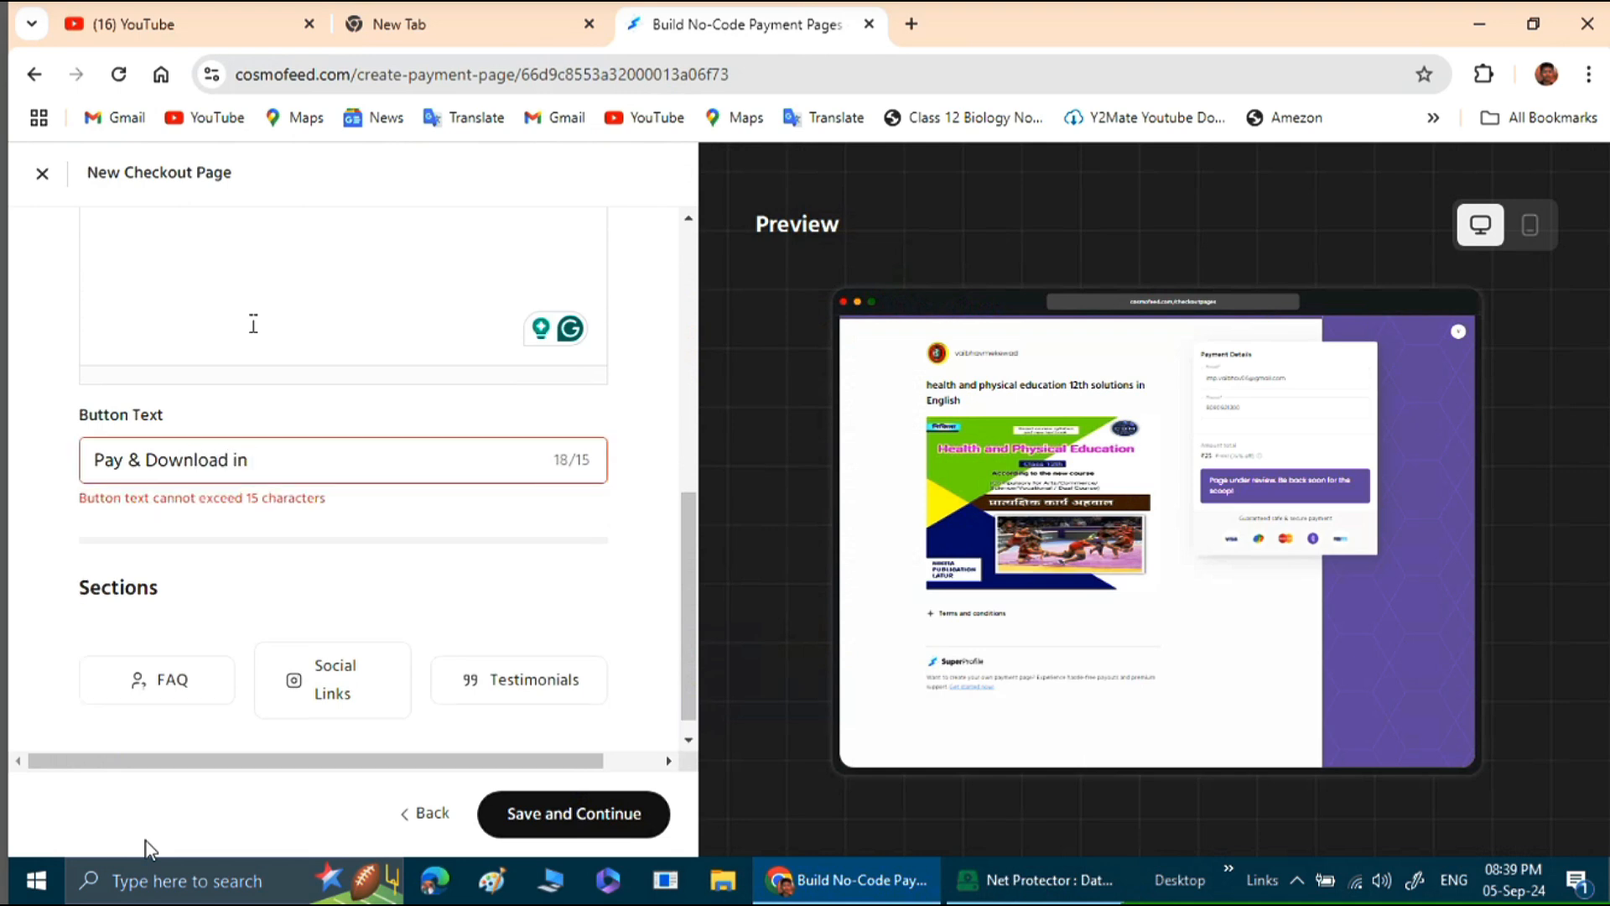
key(BackSpace)
key(BackSpace)
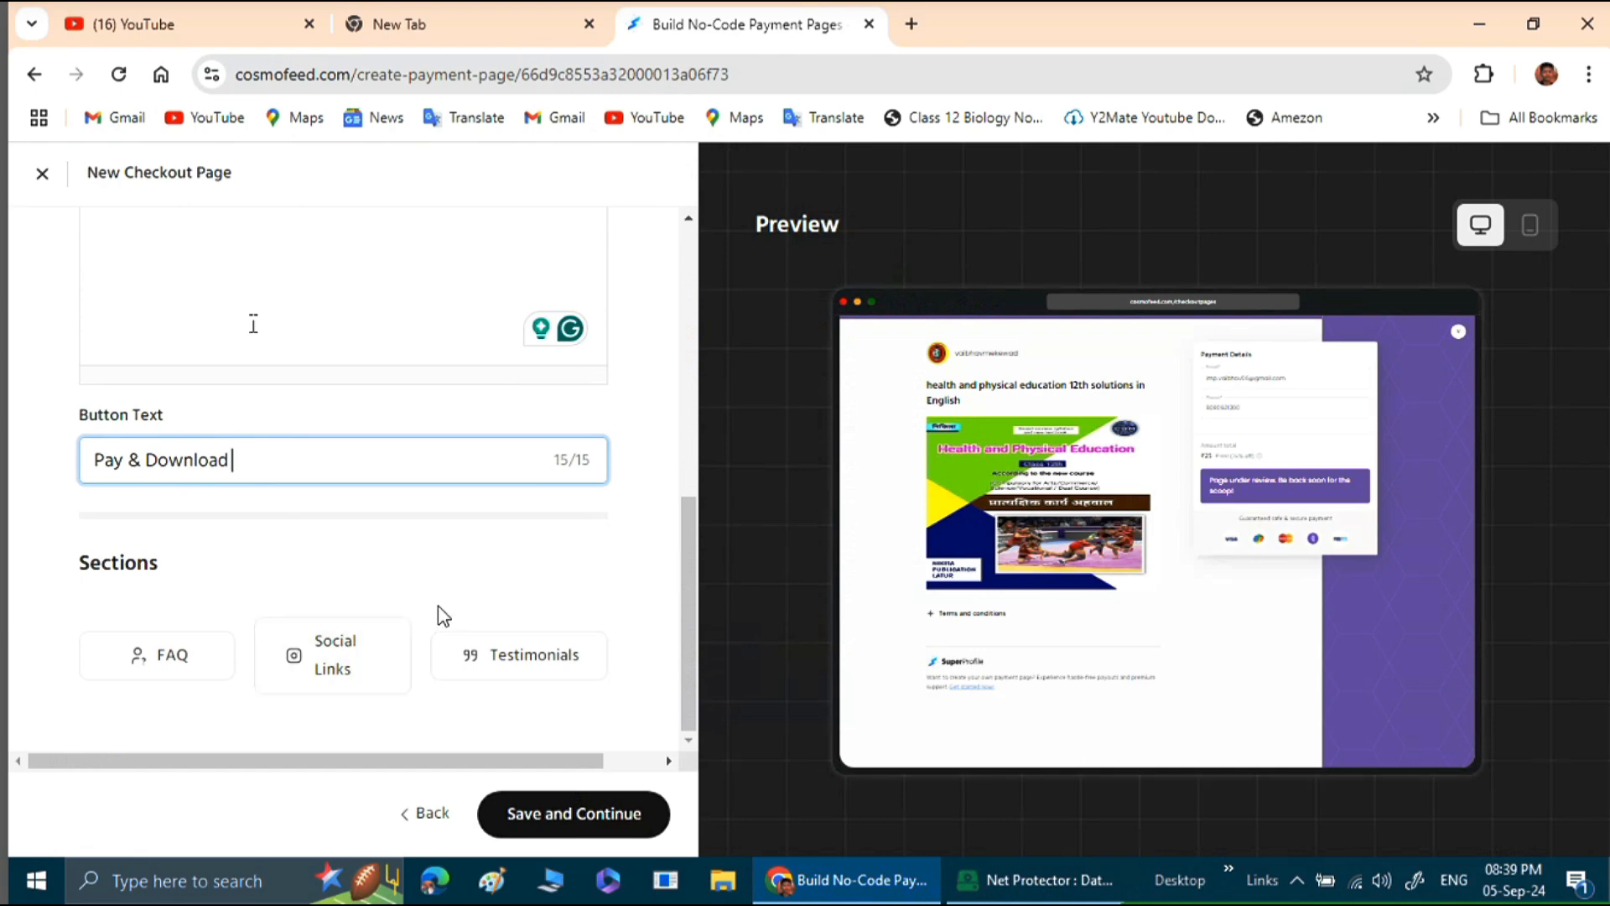
Try to save the page details with the description left empty and continue to the next stage.
scroll(449, 604, up, 3)
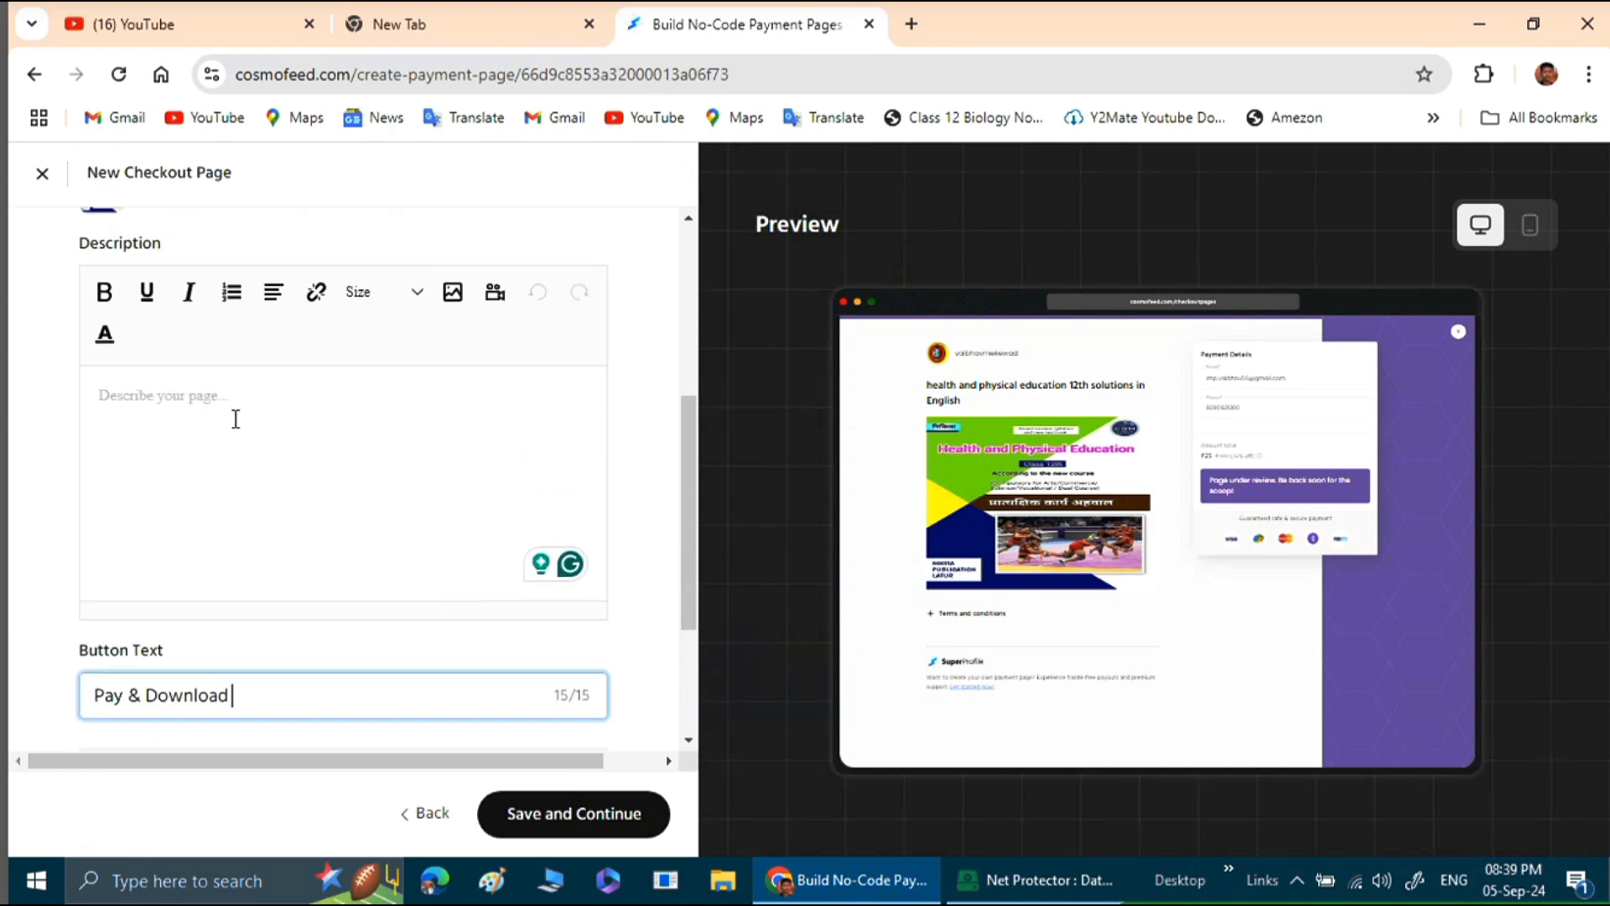
click(207, 401)
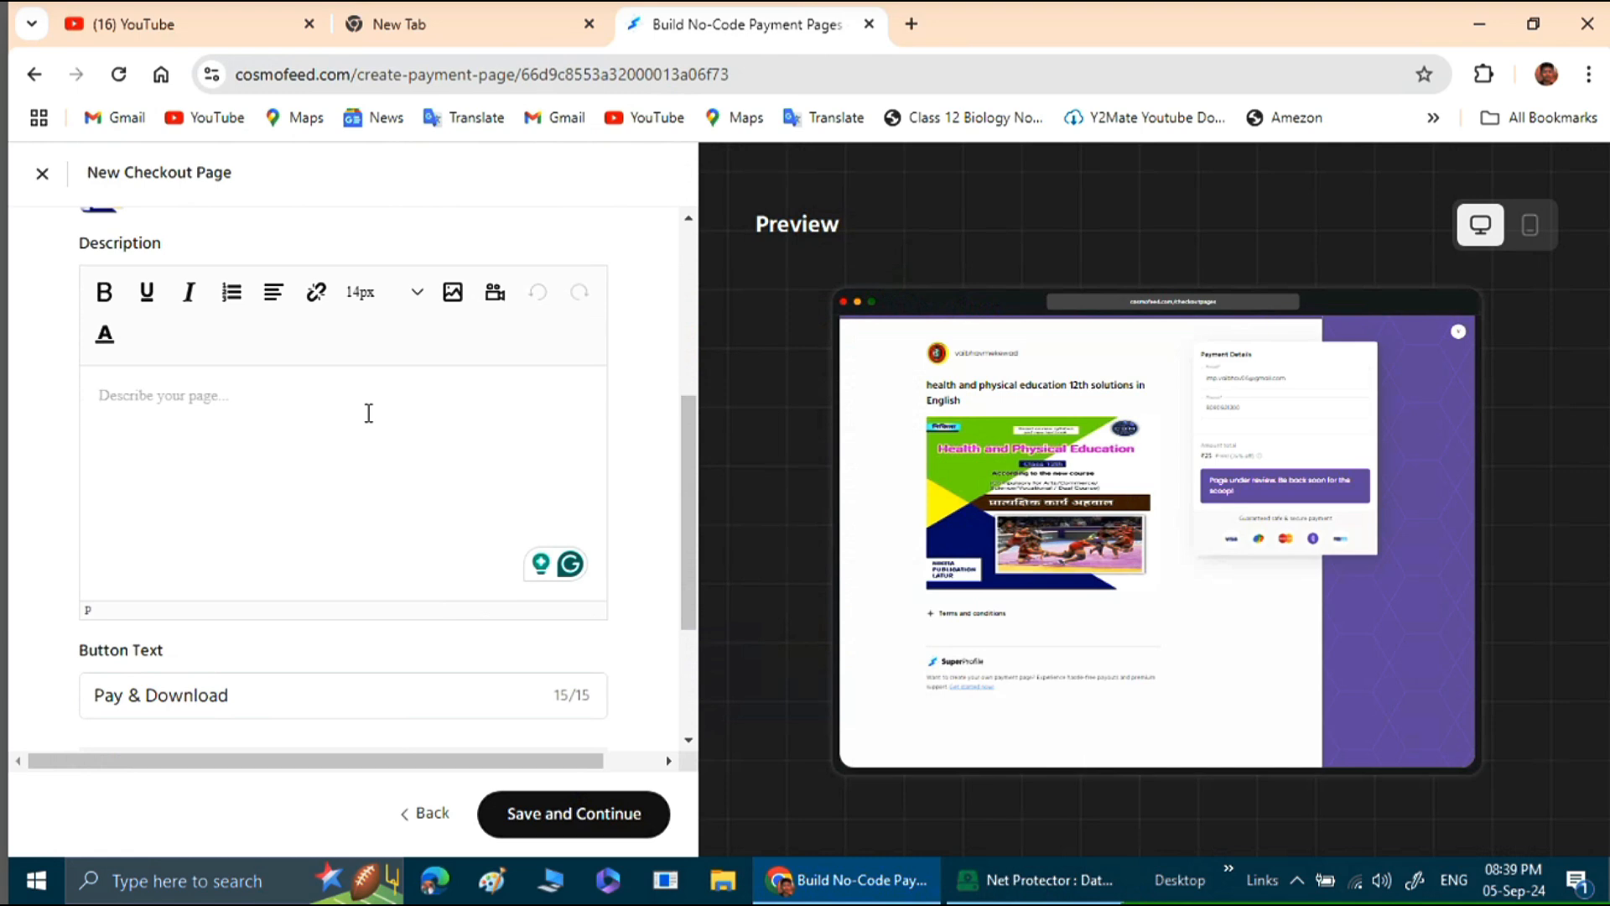
scroll(406, 481, down, 3)
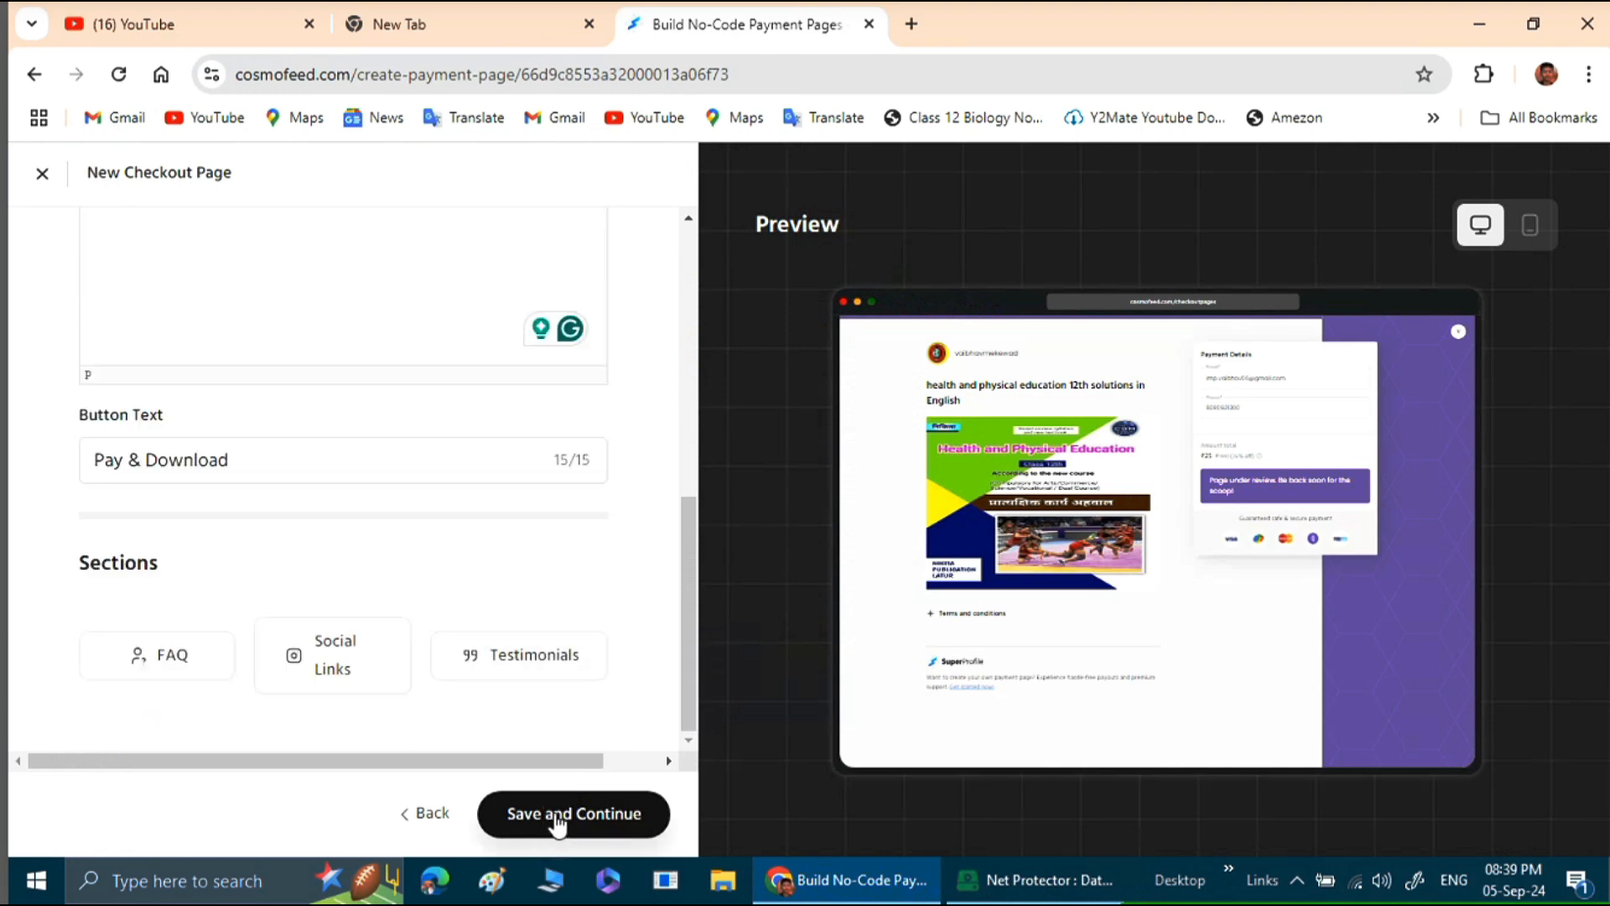
click(555, 818)
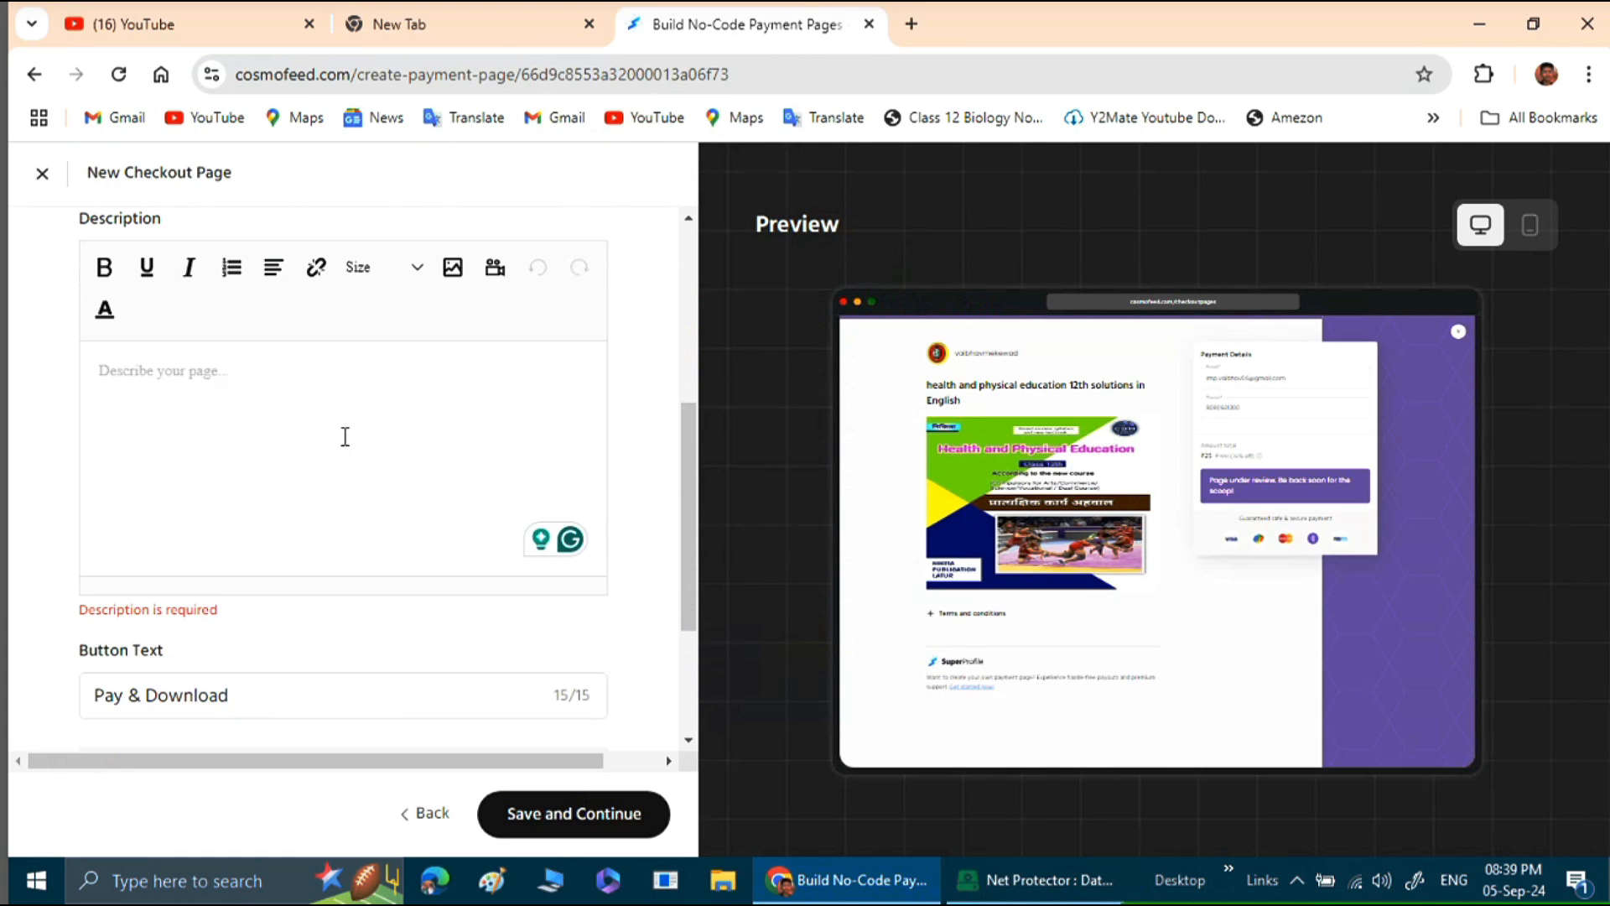
Open ChatGPT in a new browser tab.
scroll(345, 437, up, 1)
scroll(345, 437, down, 1)
click(912, 23)
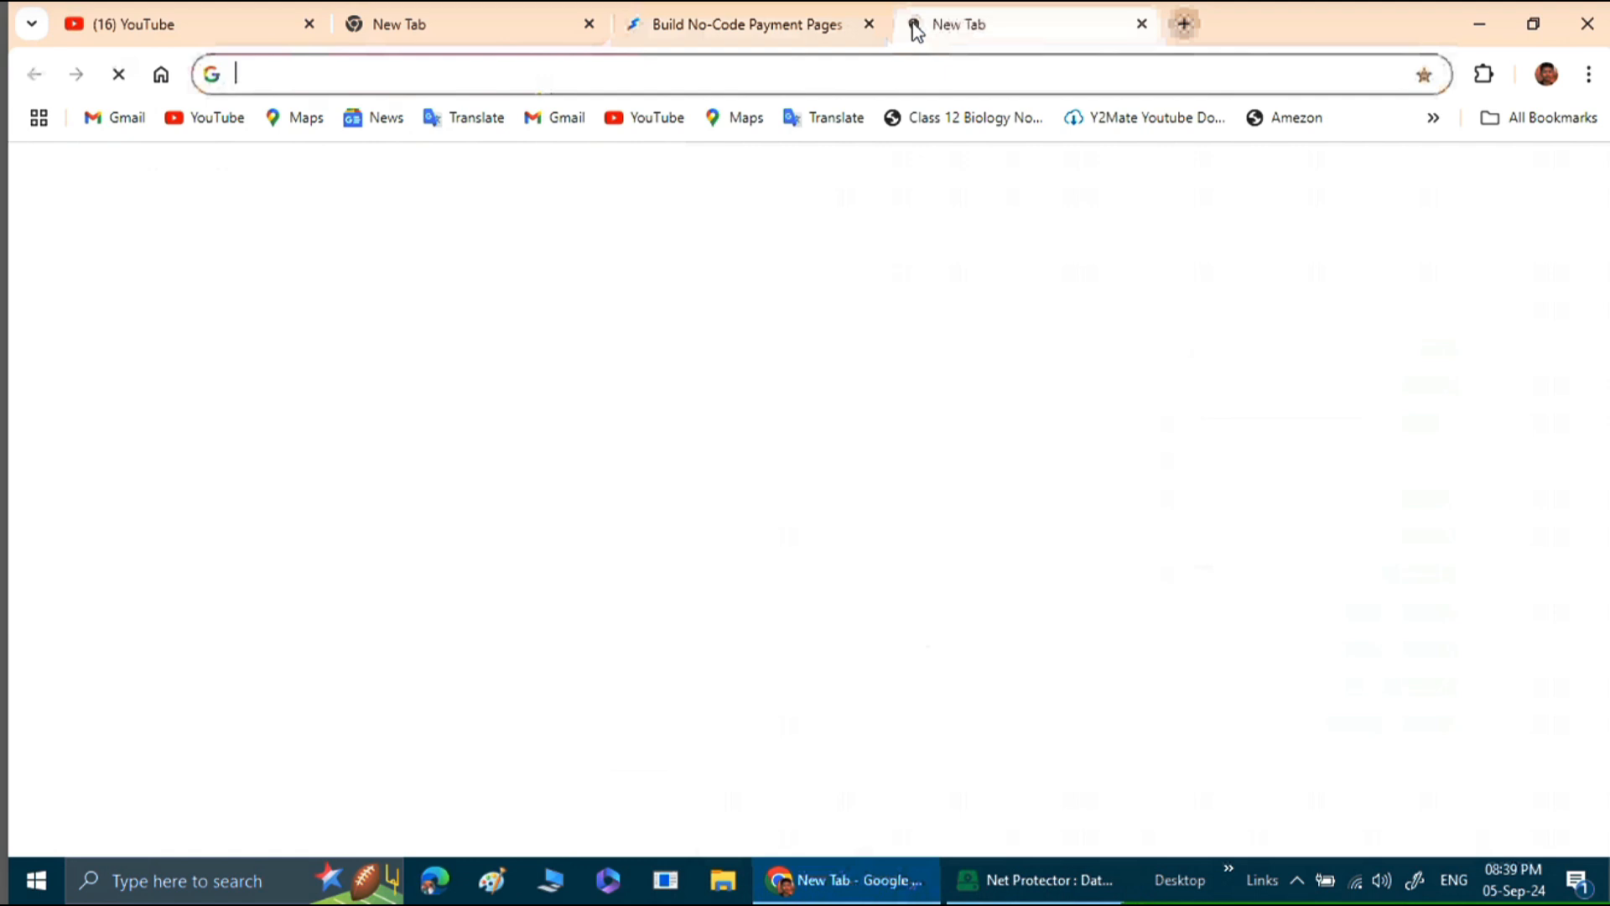
click(760, 71)
text(cha)
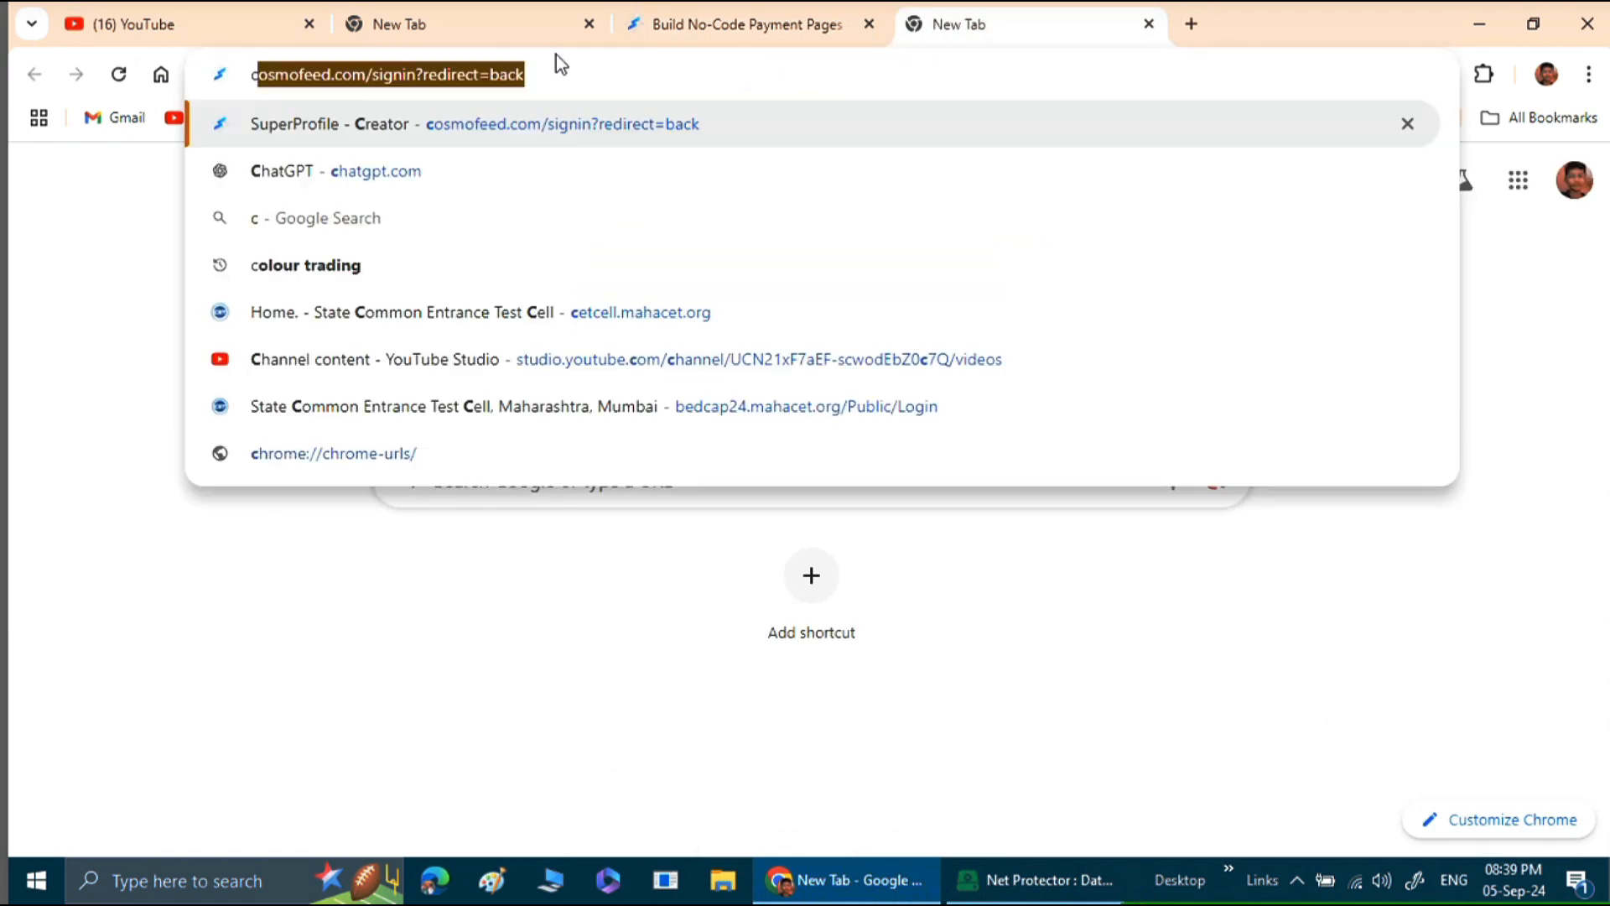
text(tgpt.com)
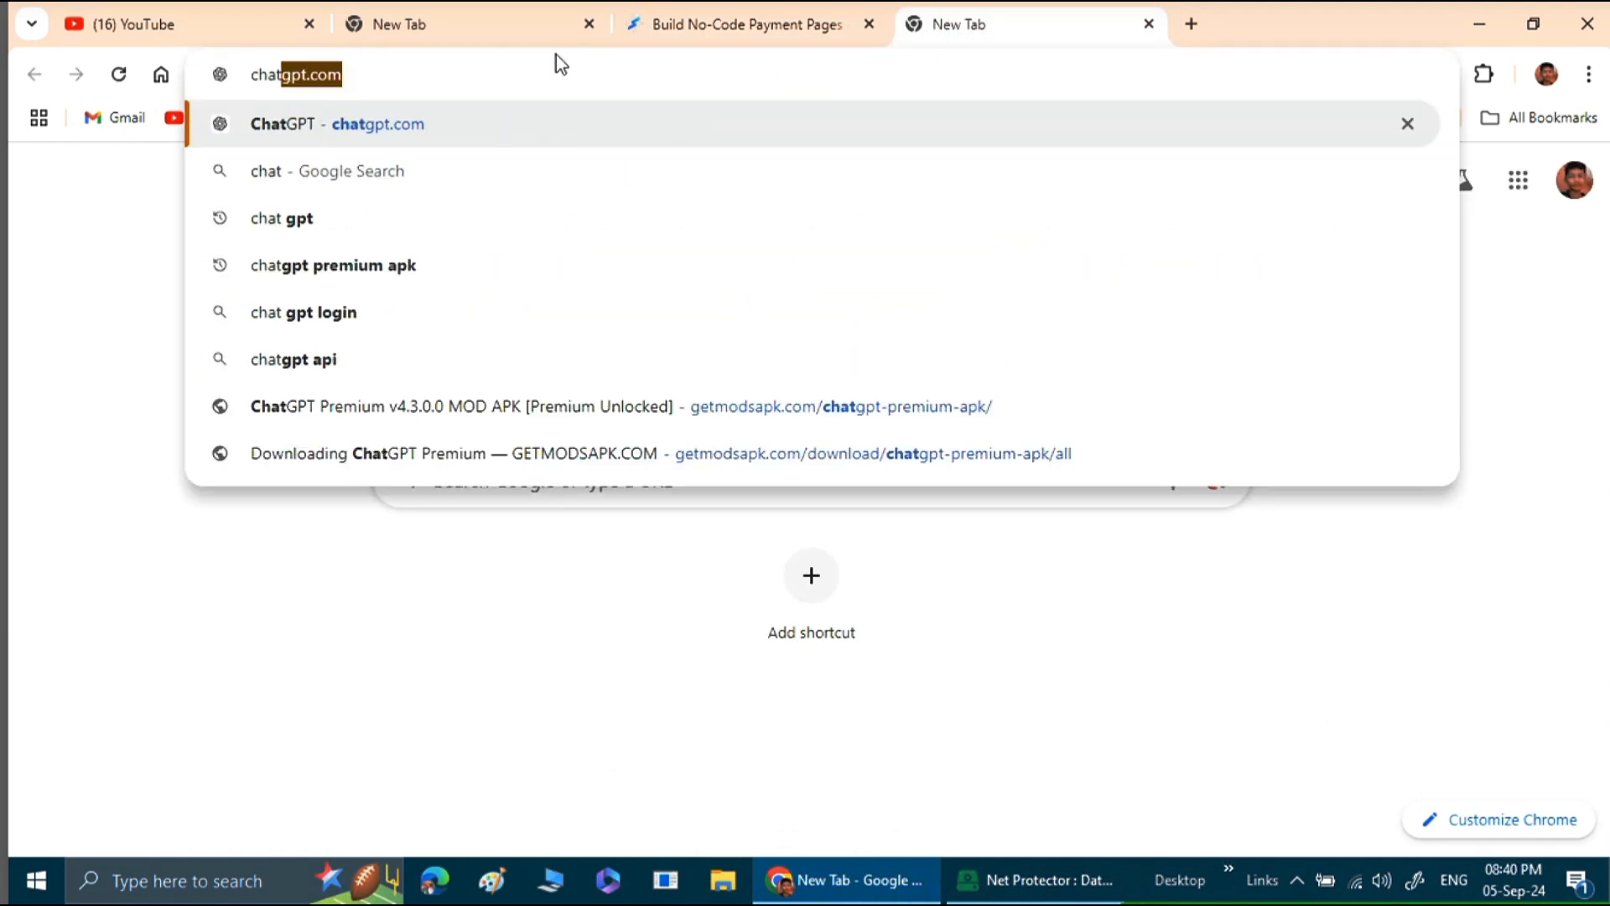
click(555, 128)
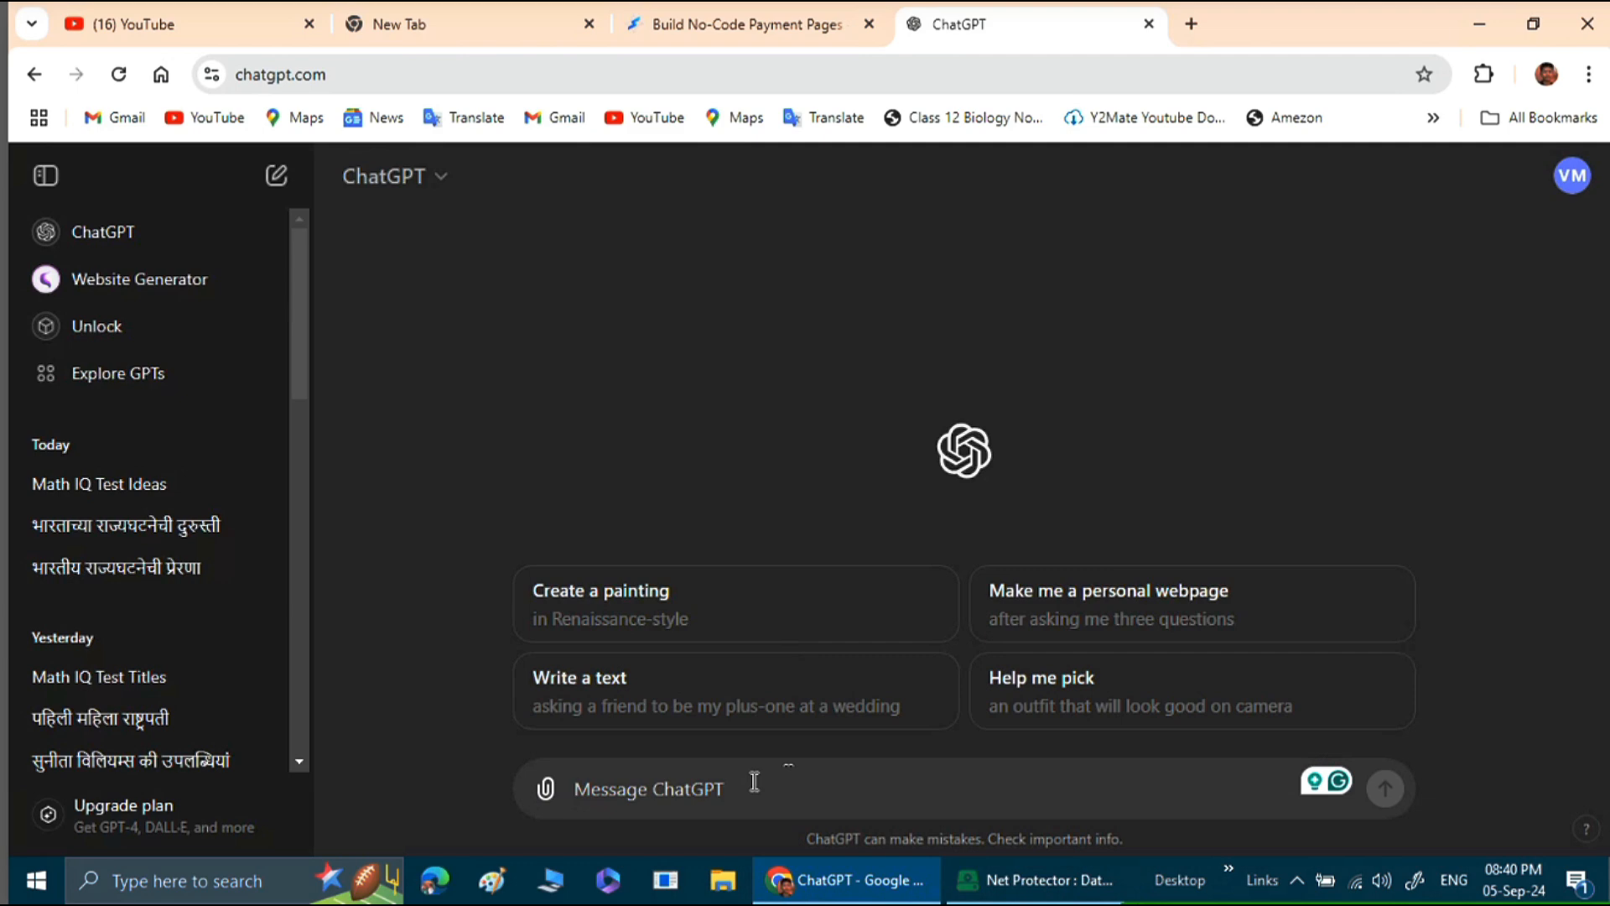
Start a ChatGPT prompt reading "wite me description for online product selling".
text(wrim)
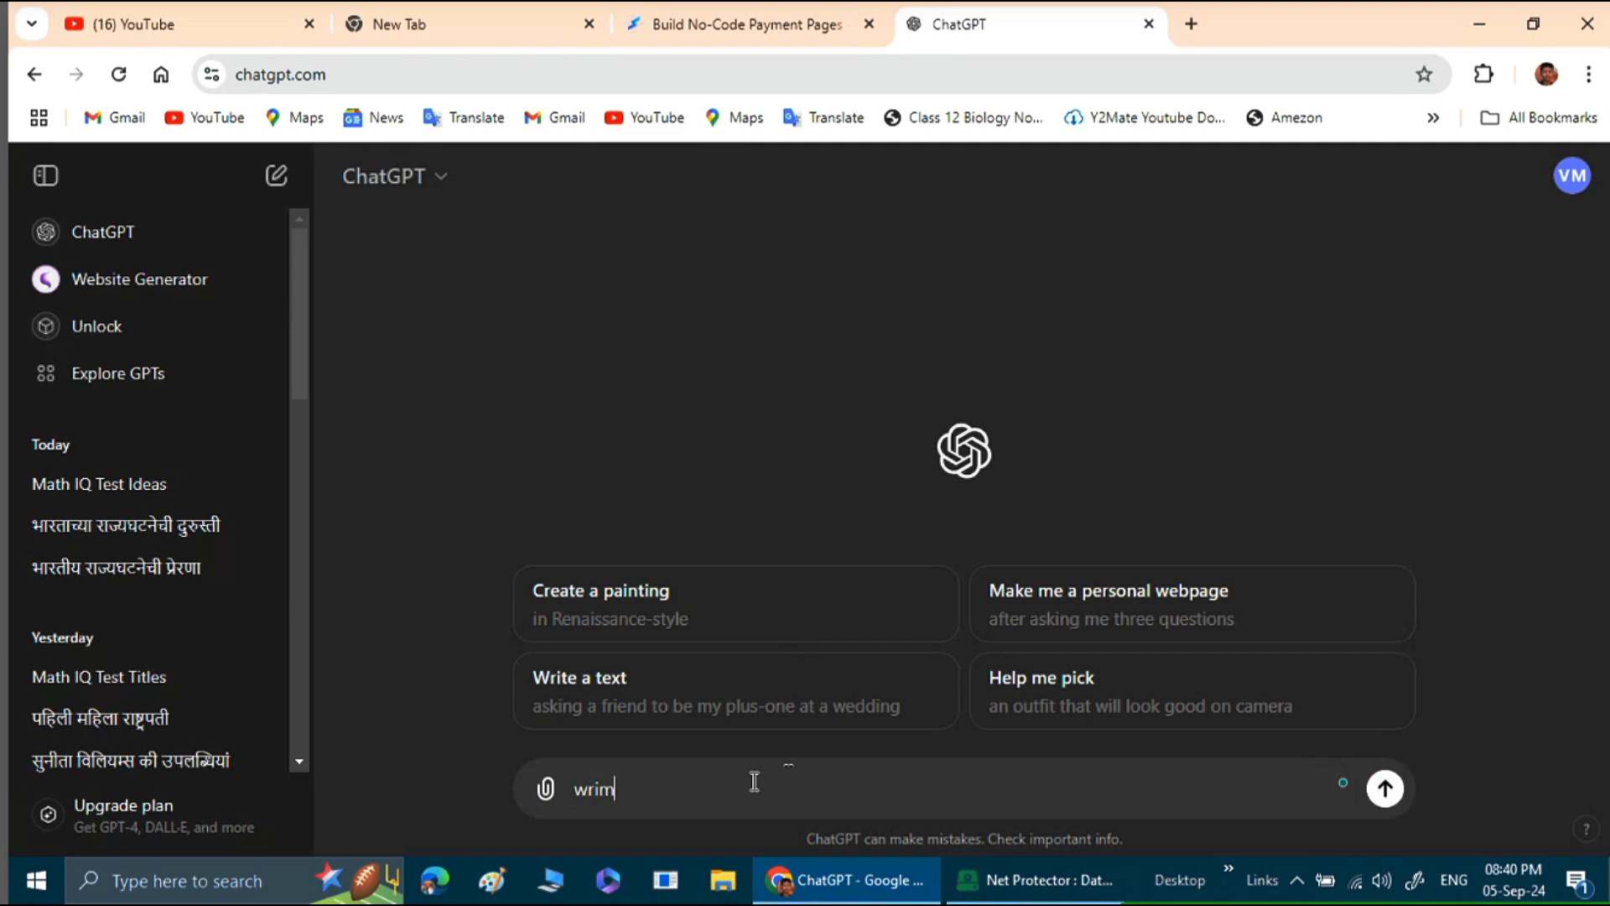
key(BackSpace)
key(BackSpace)
key(BackSpace)
key(BackSpace)
key(BackSpace)
text(wite me description )
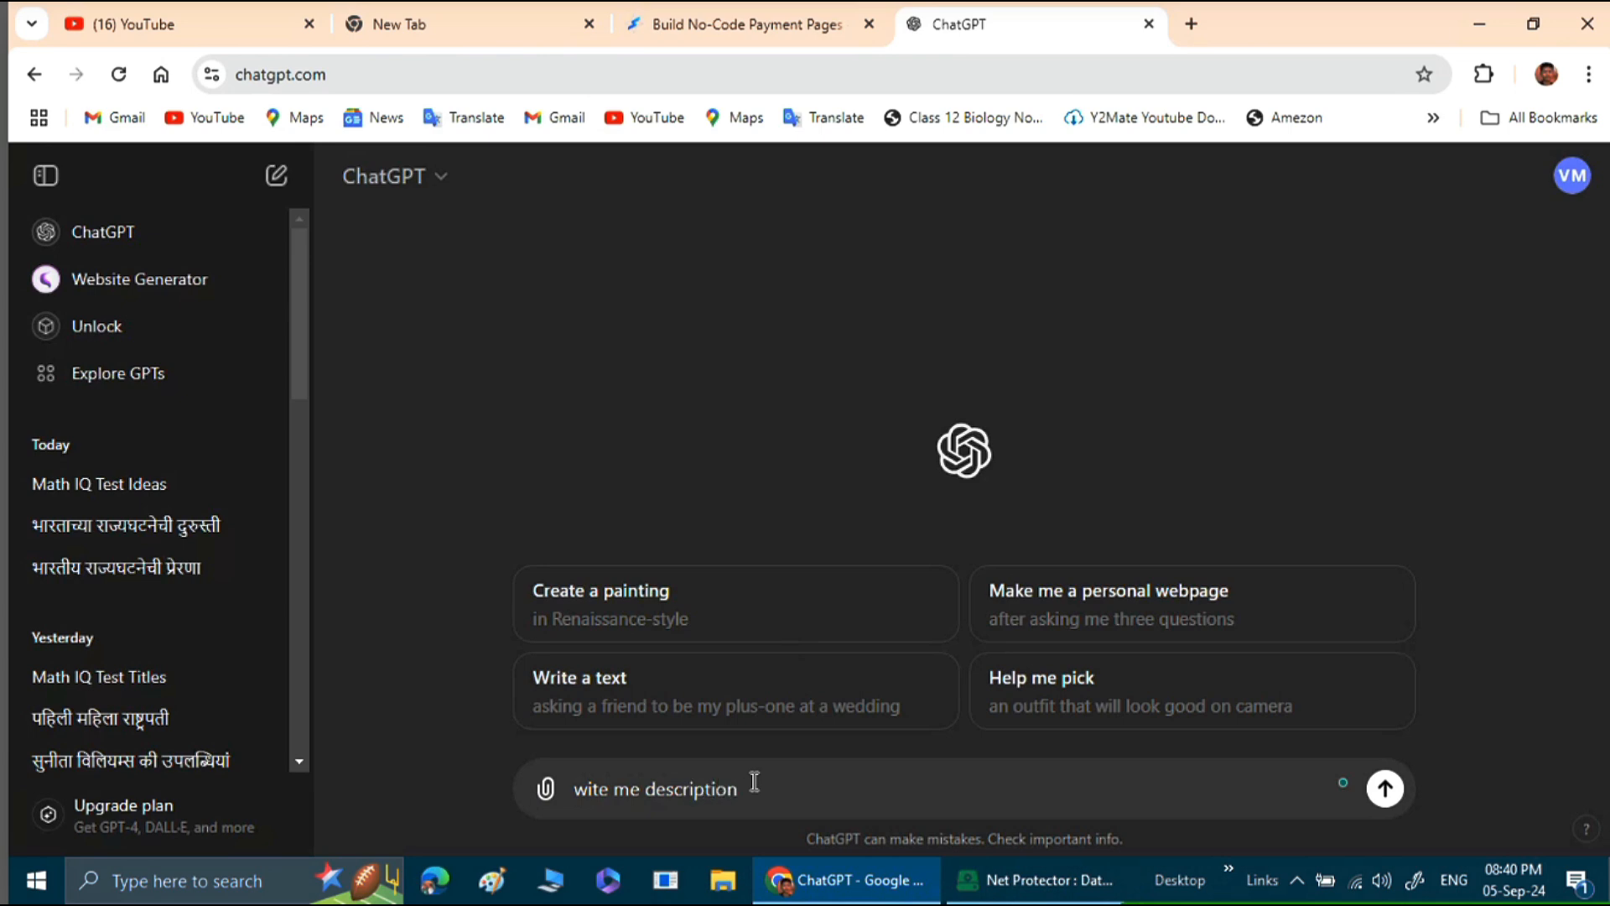
text(for online product selling)
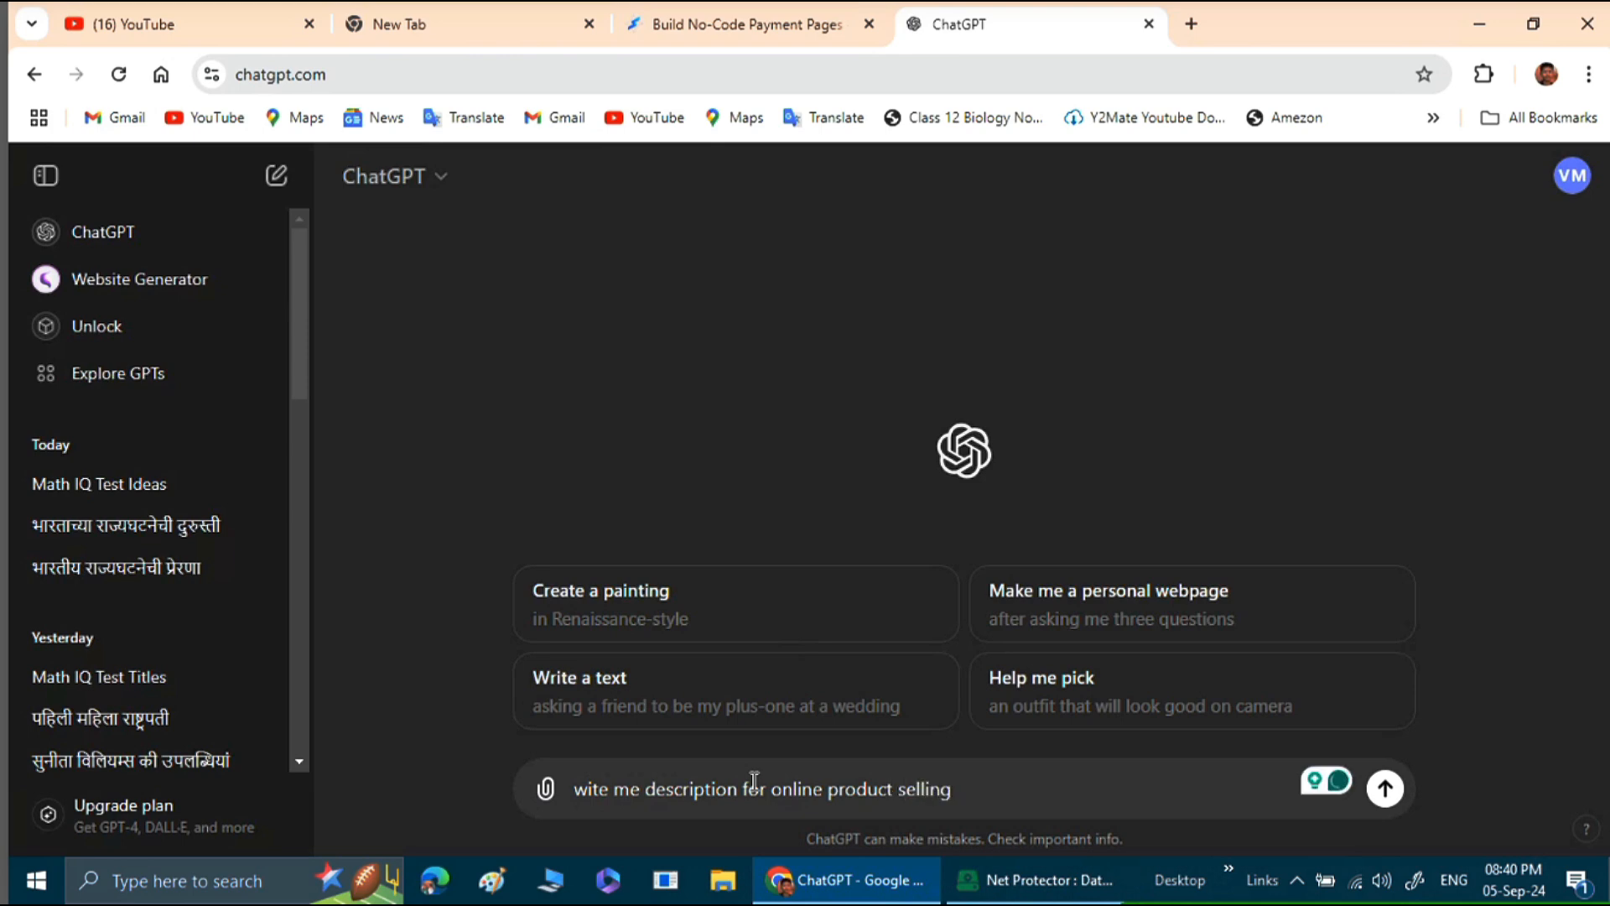
text(  top)
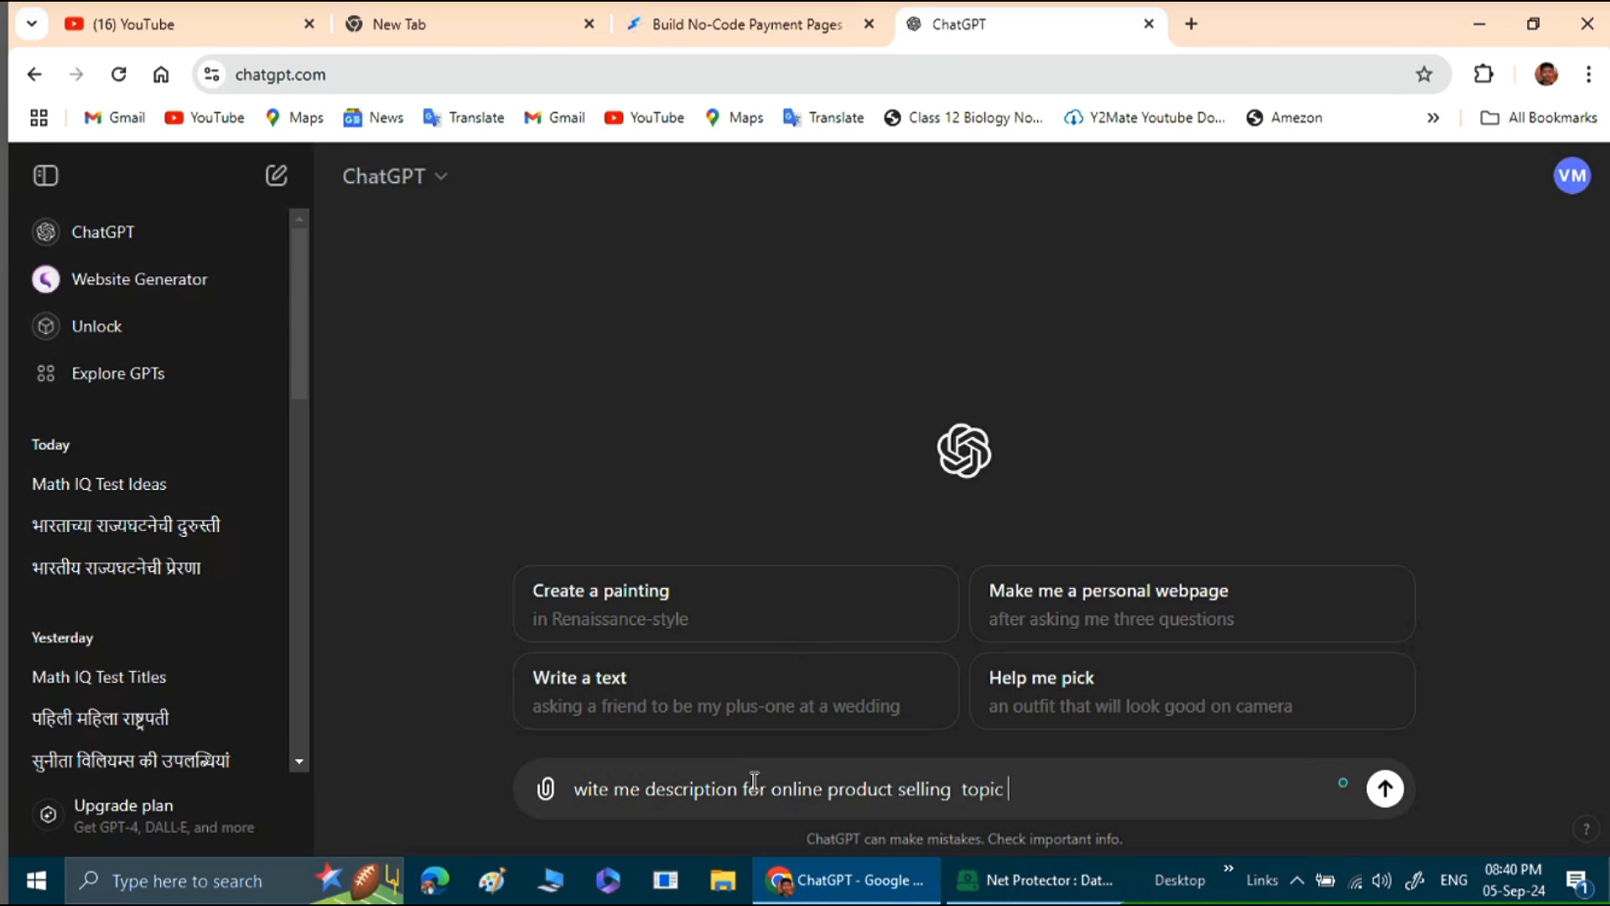
text(ic )
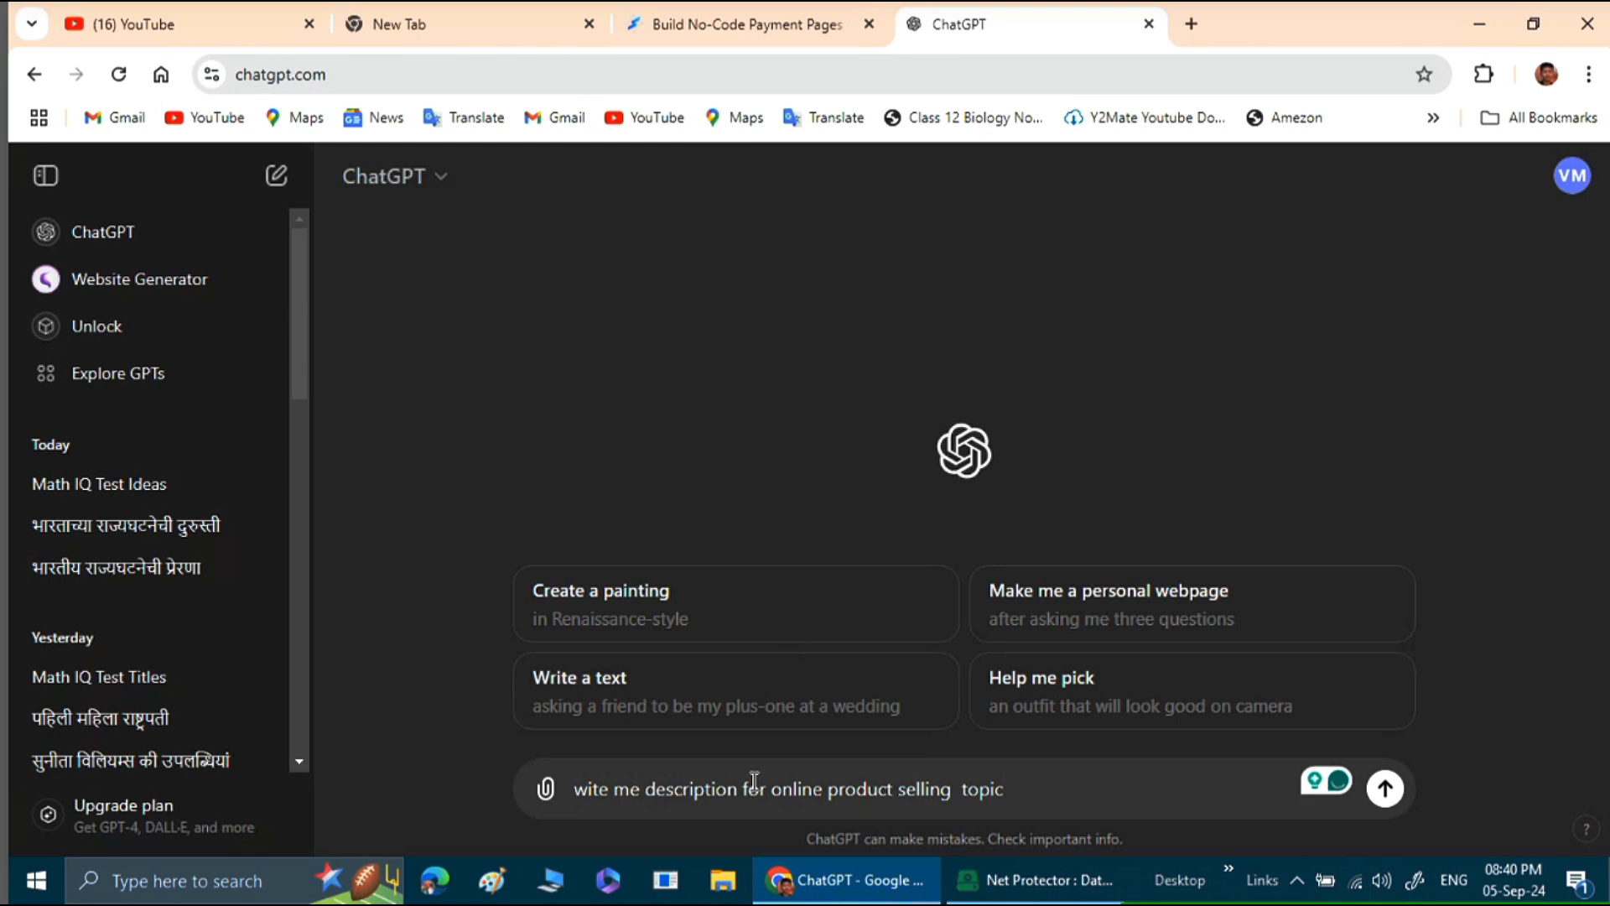
text(:-)
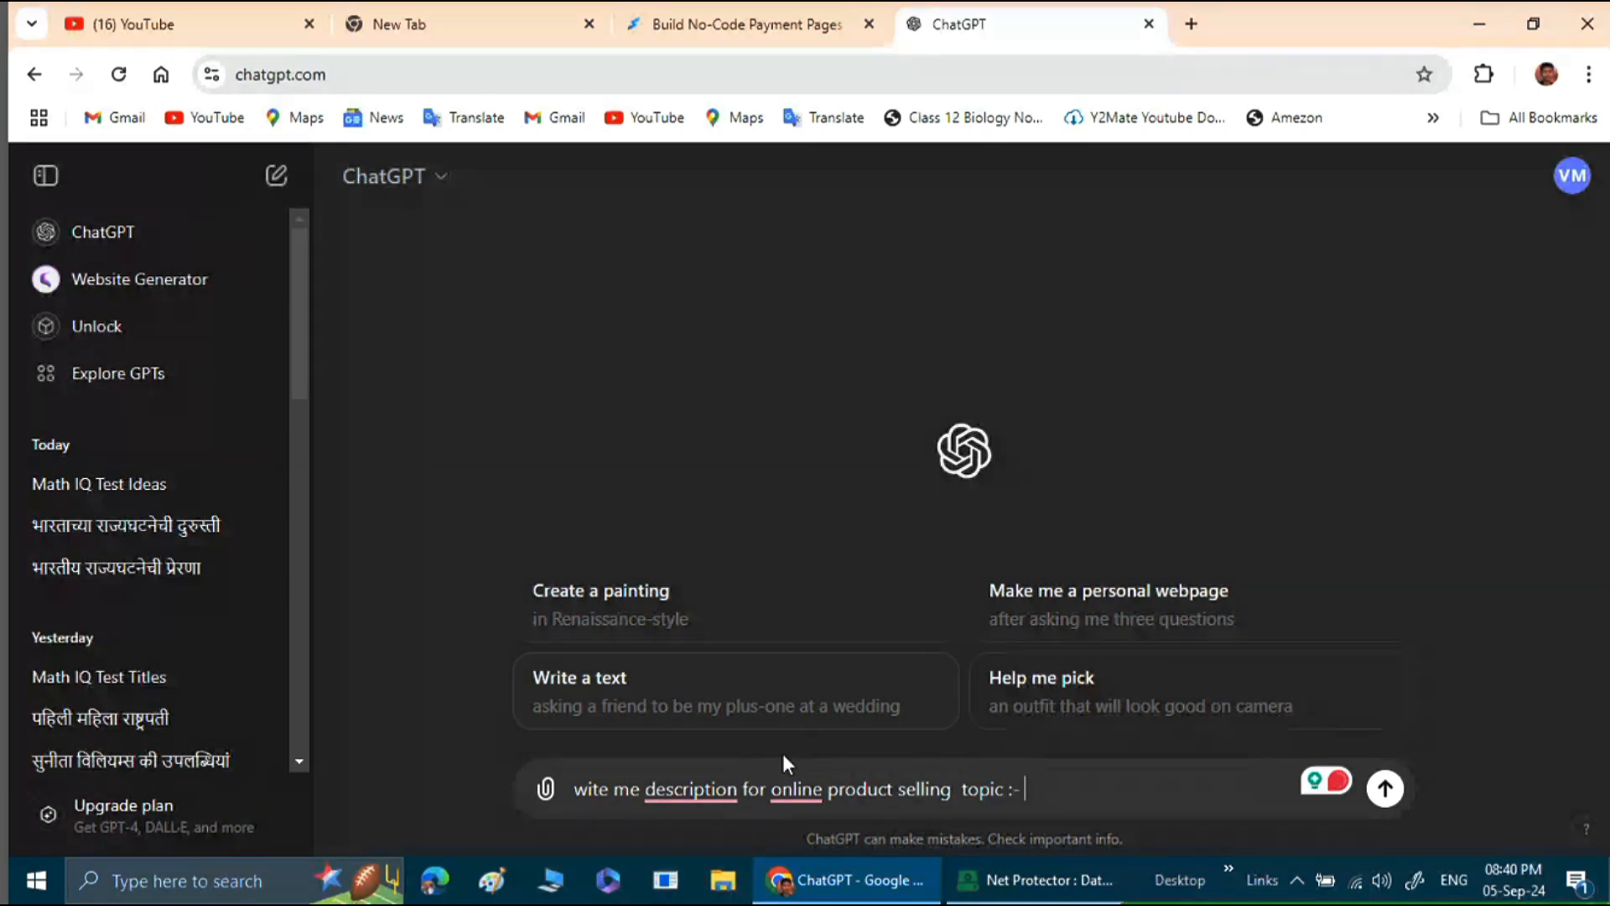
Append "topic :-" to the prompt and accept the grammar correction to "a description".
mouse_move(715, 780)
click(730, 672)
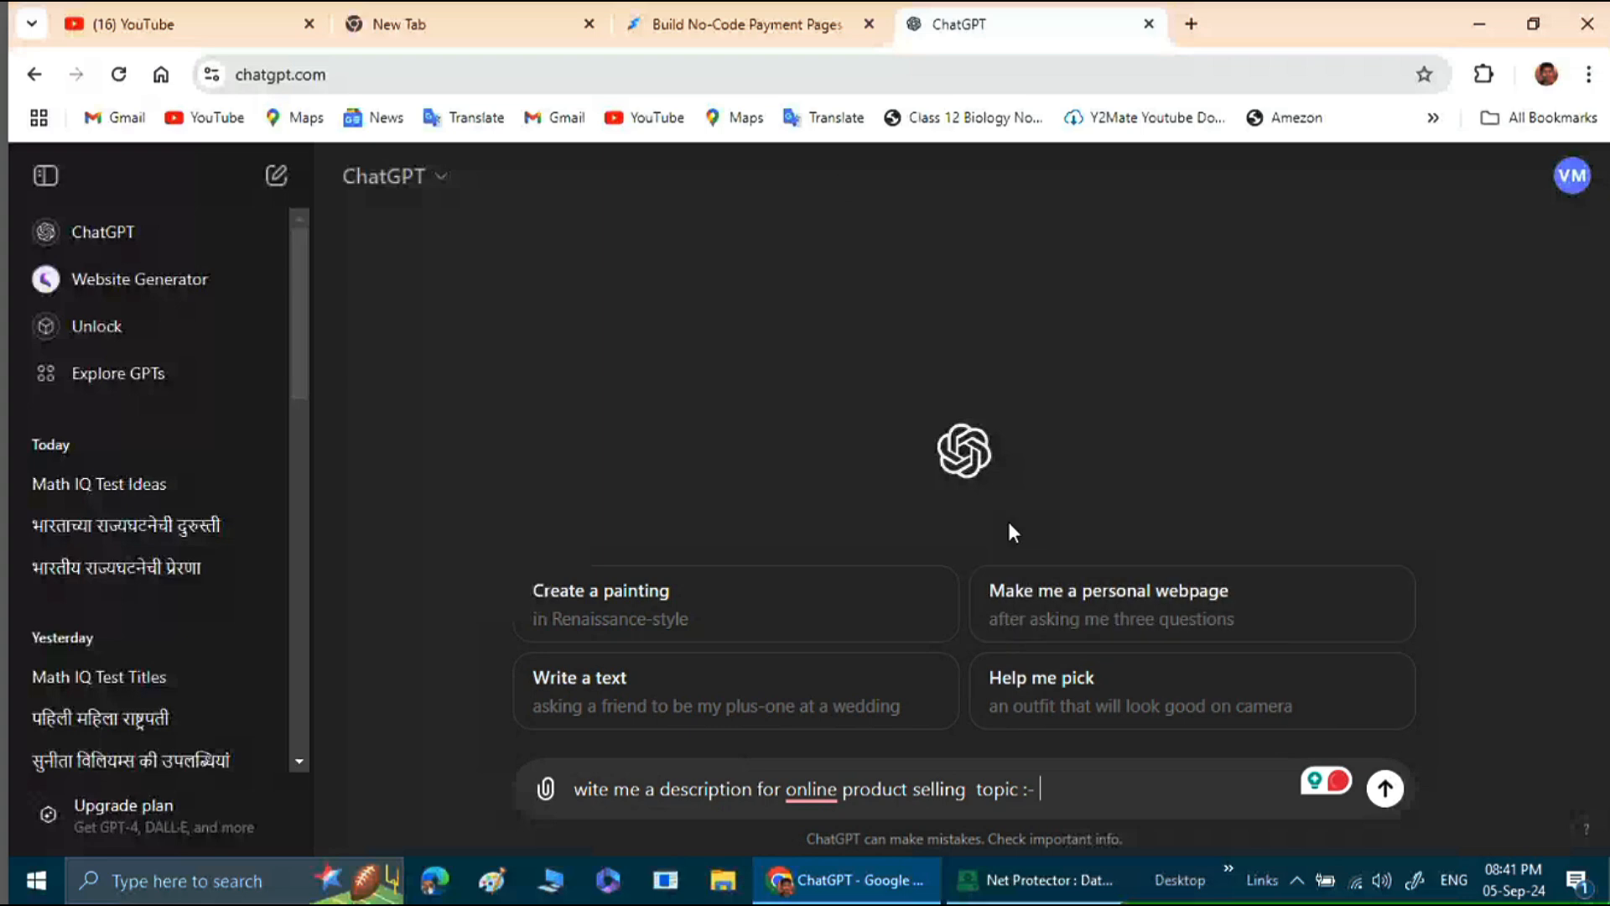
Copy the page title "health and physical education 12th solutions in English" from the checkout page into the prompt after "topic :-".
click(770, 26)
scroll(611, 313, up, 5)
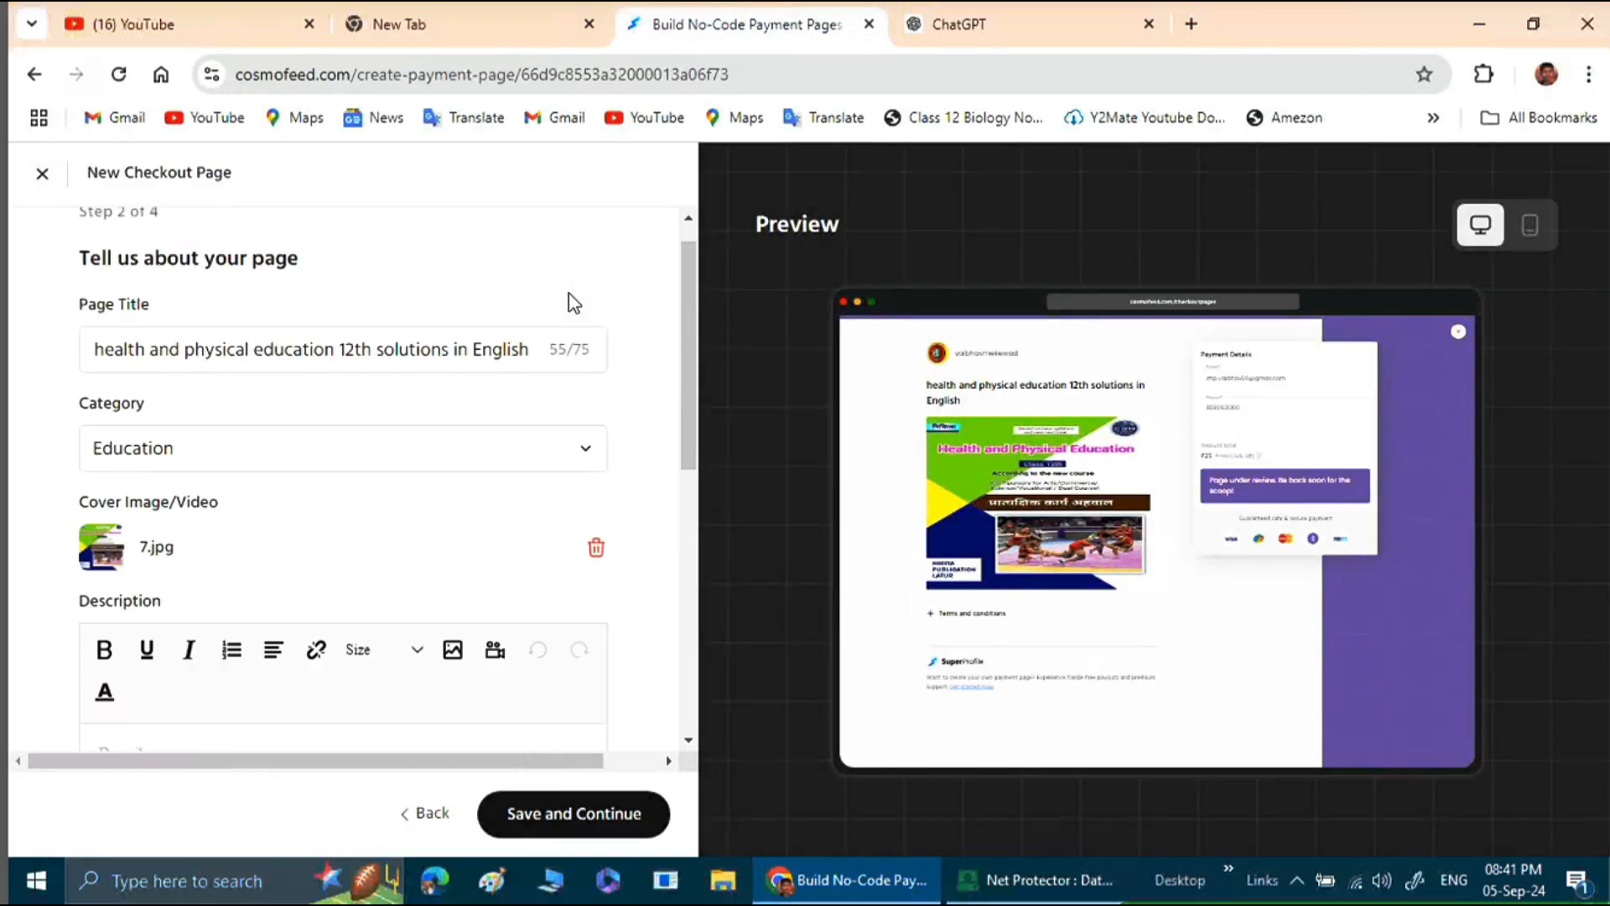
click(335, 384)
key(ctrl+a)
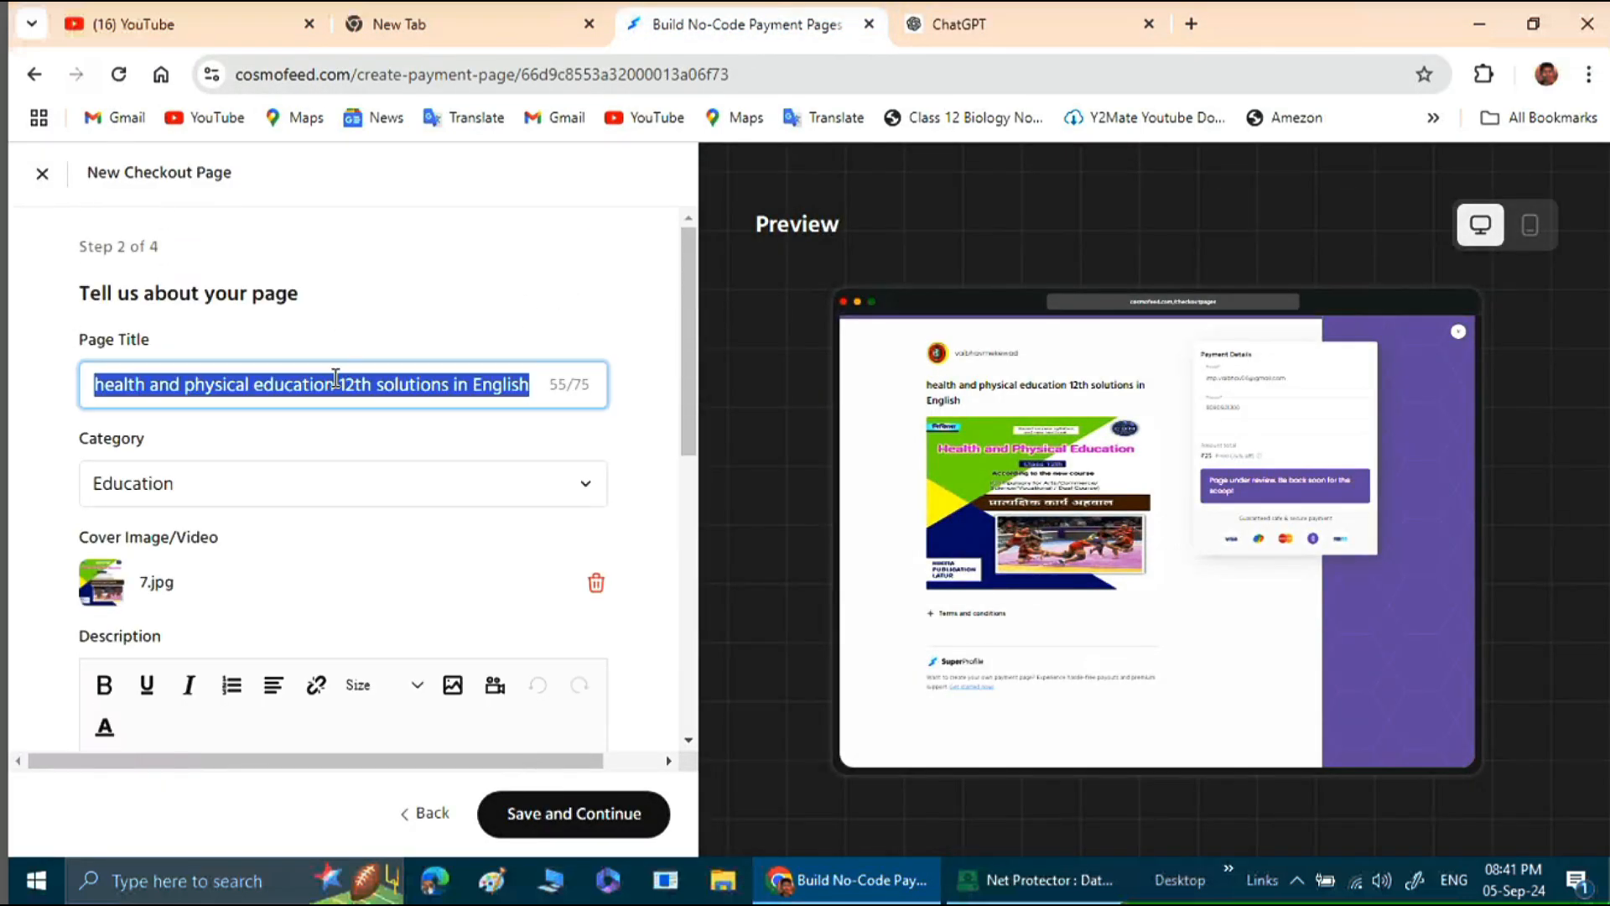
right_click(333, 377)
click(424, 490)
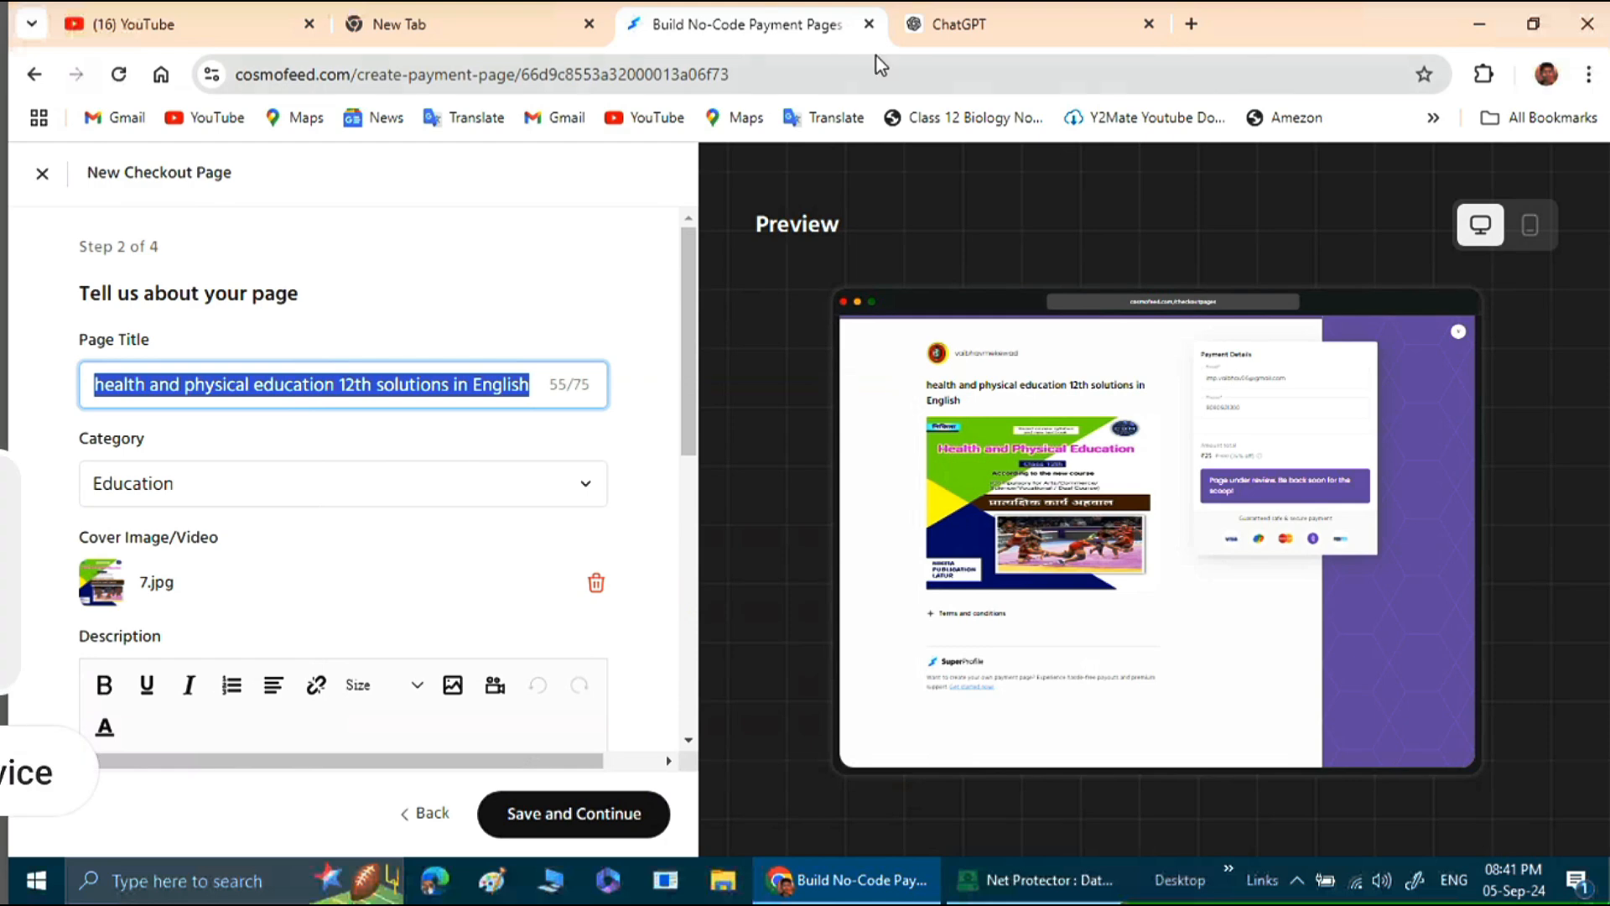
click(1023, 1)
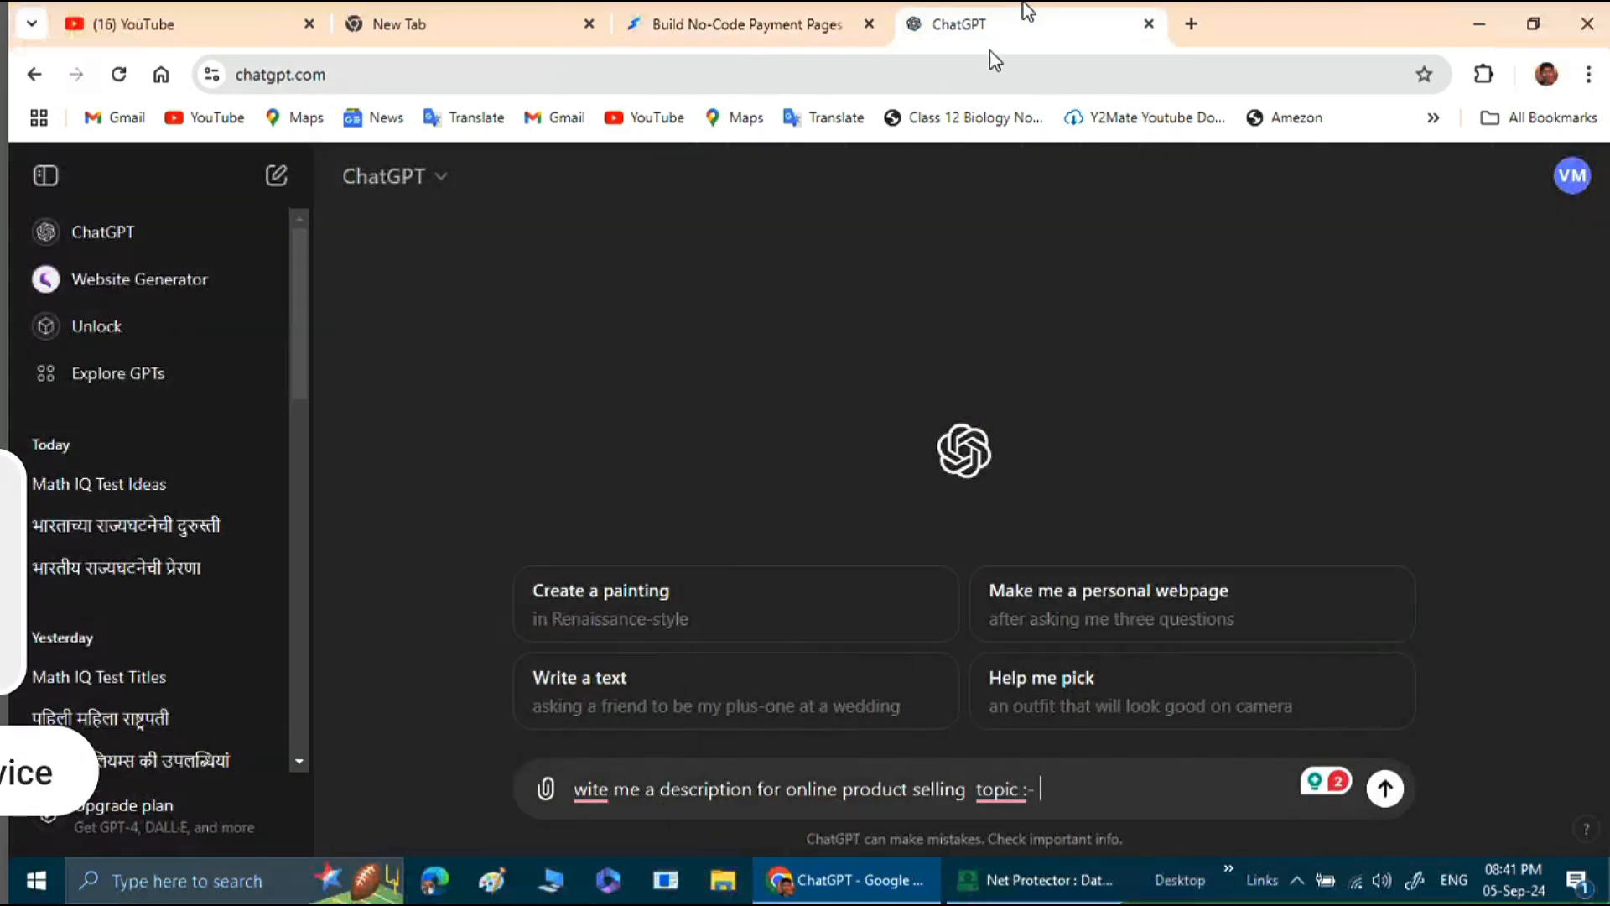
right_click(1088, 780)
click(1124, 463)
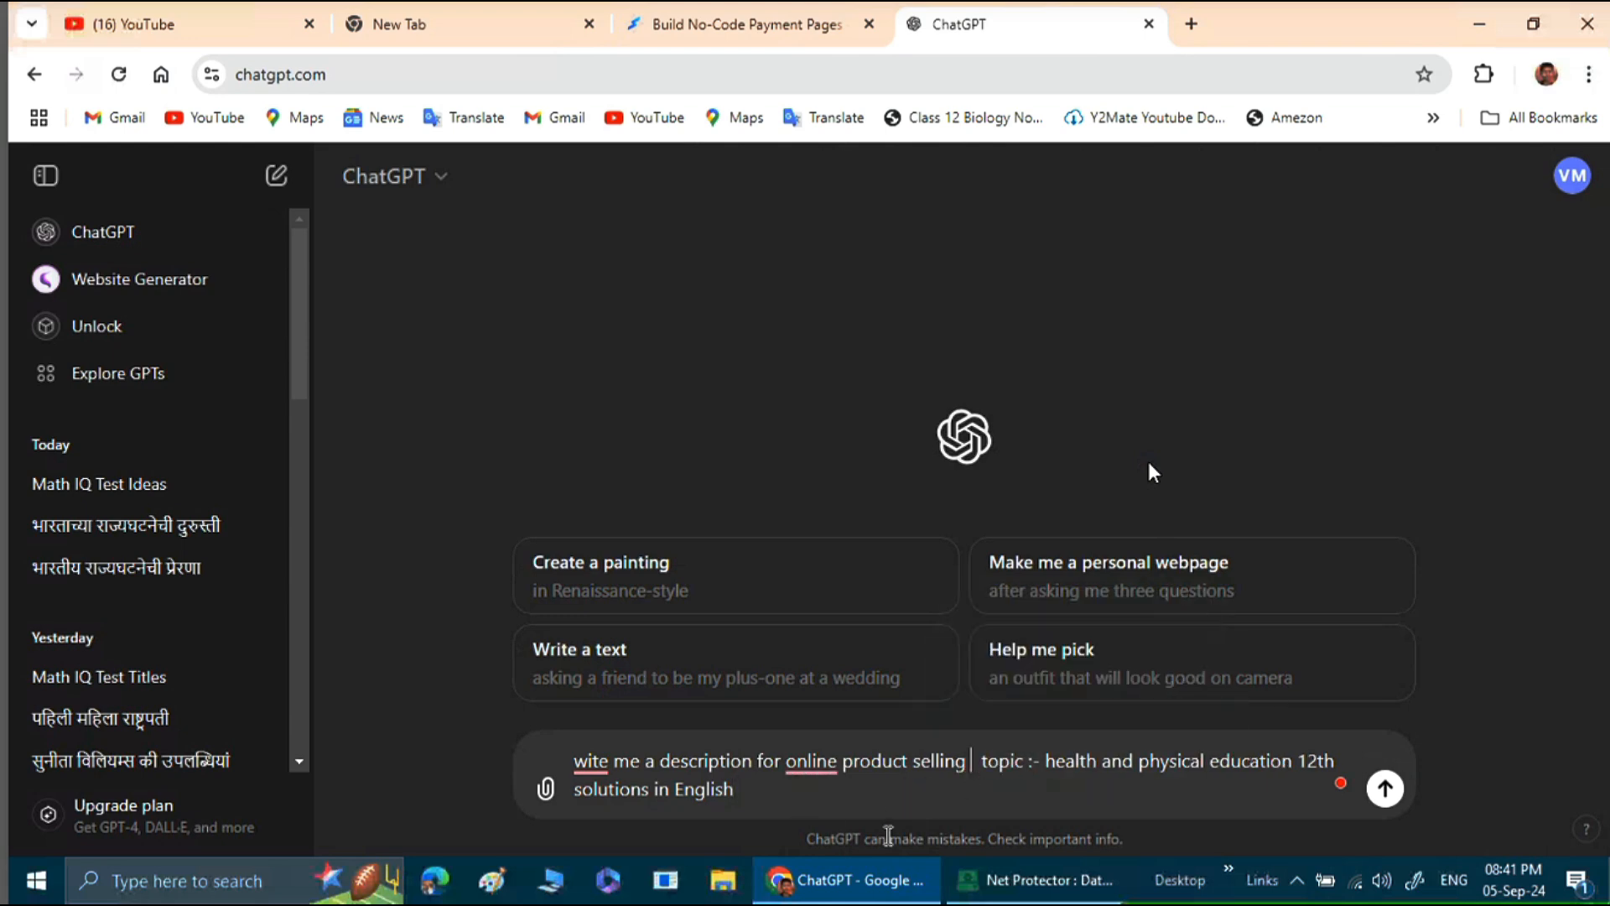
Insert "in cosmofeed" after "selling" in the prompt and correct the spelling of "wite" to "write".
text(in)
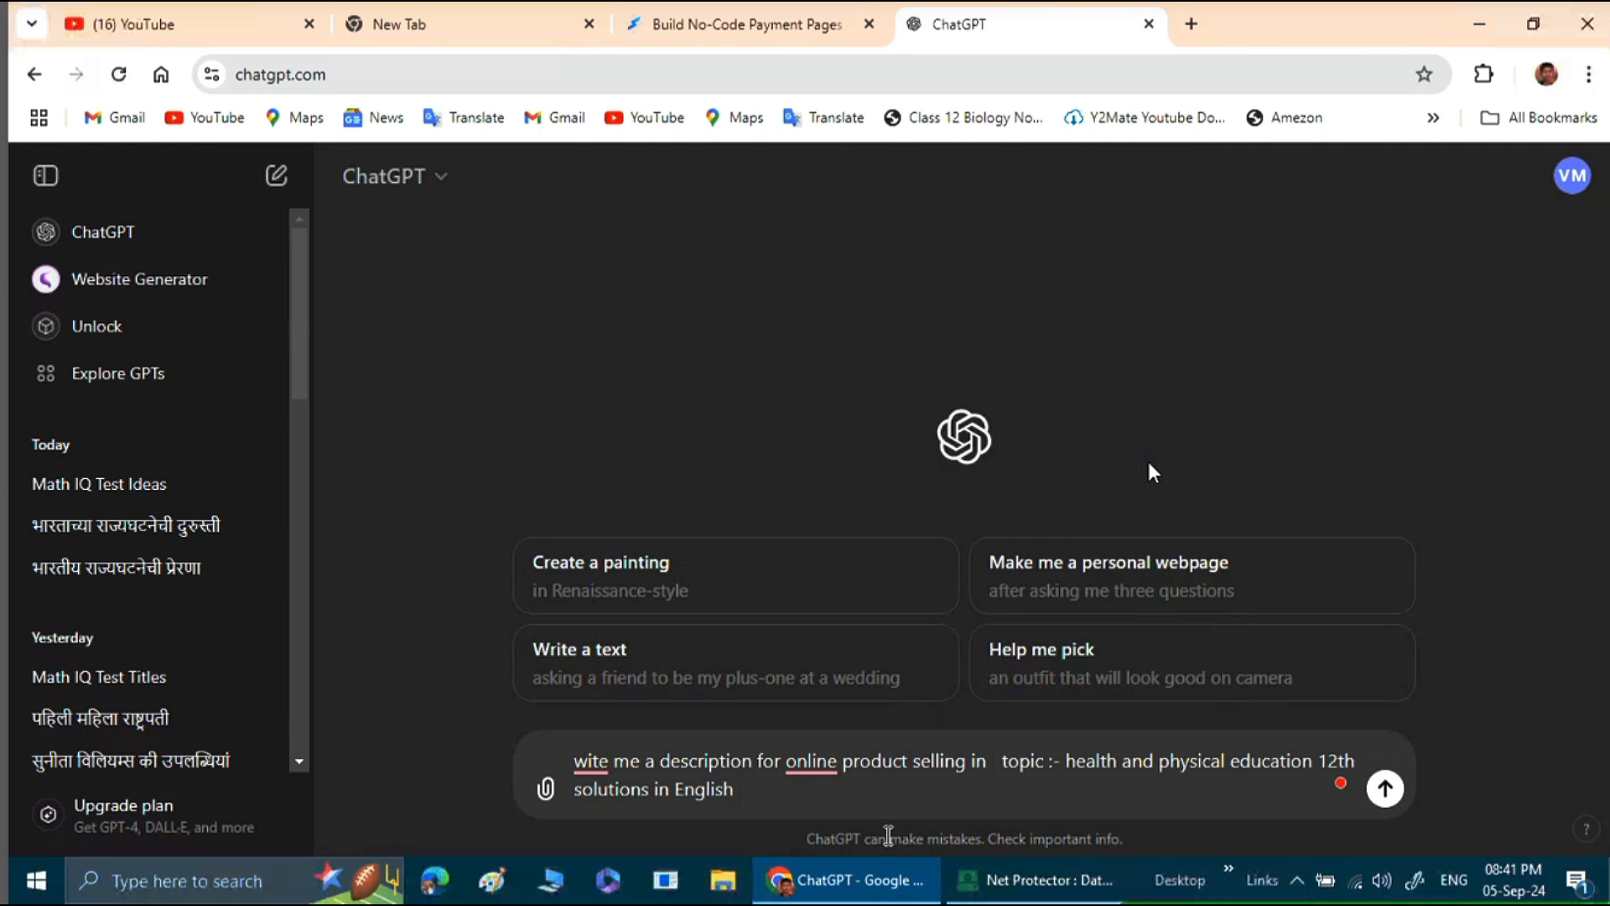
text( cos)
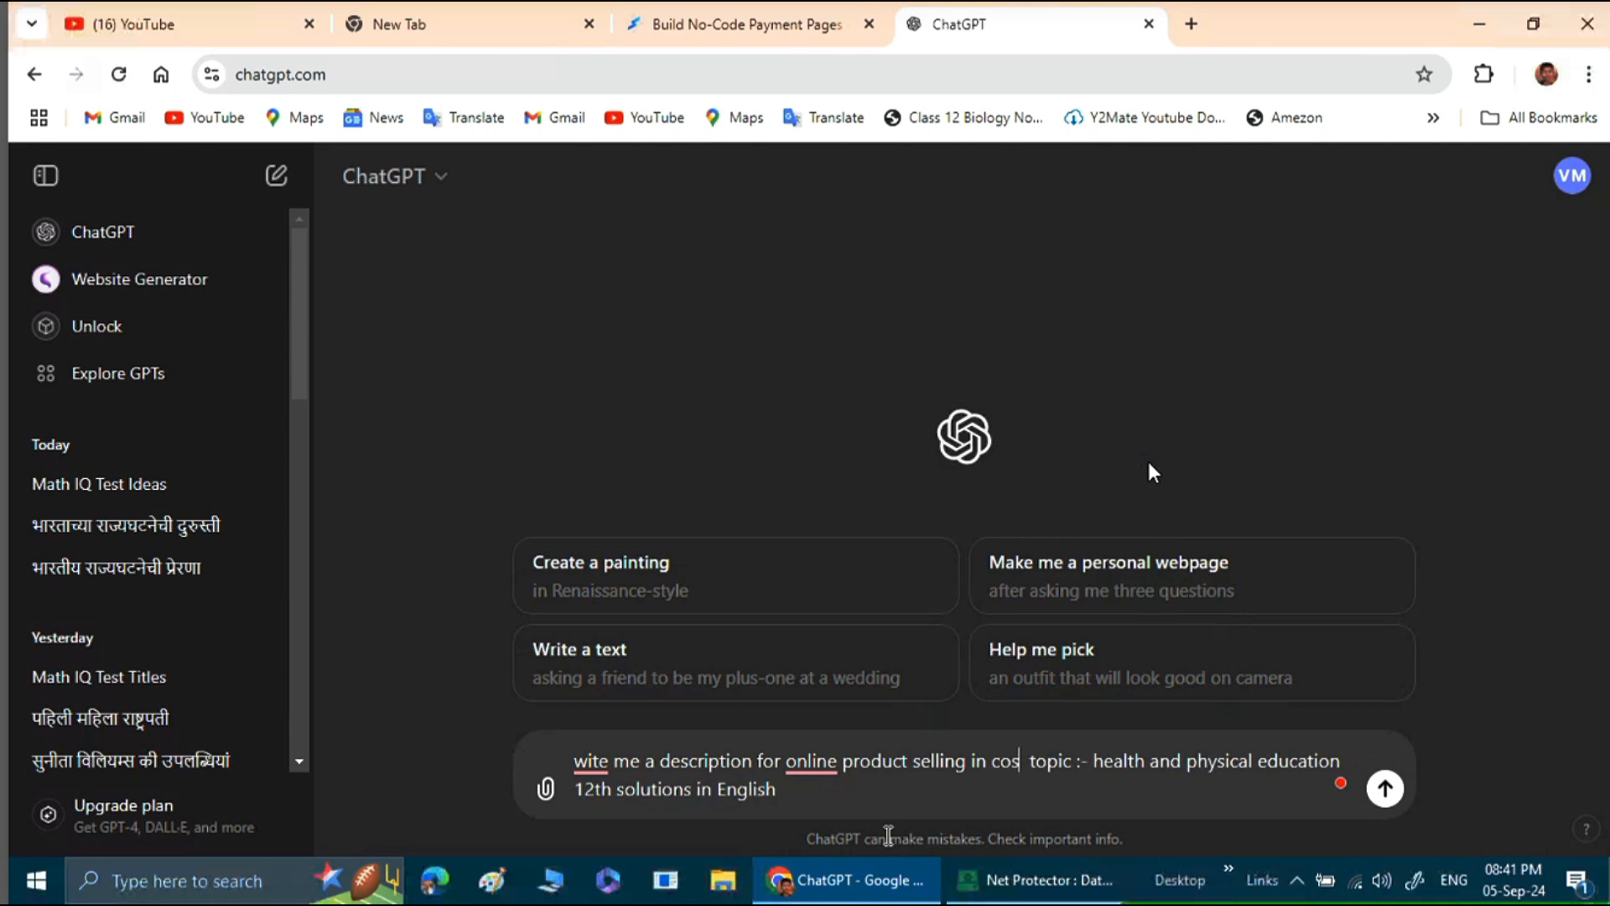
text(mofeed)
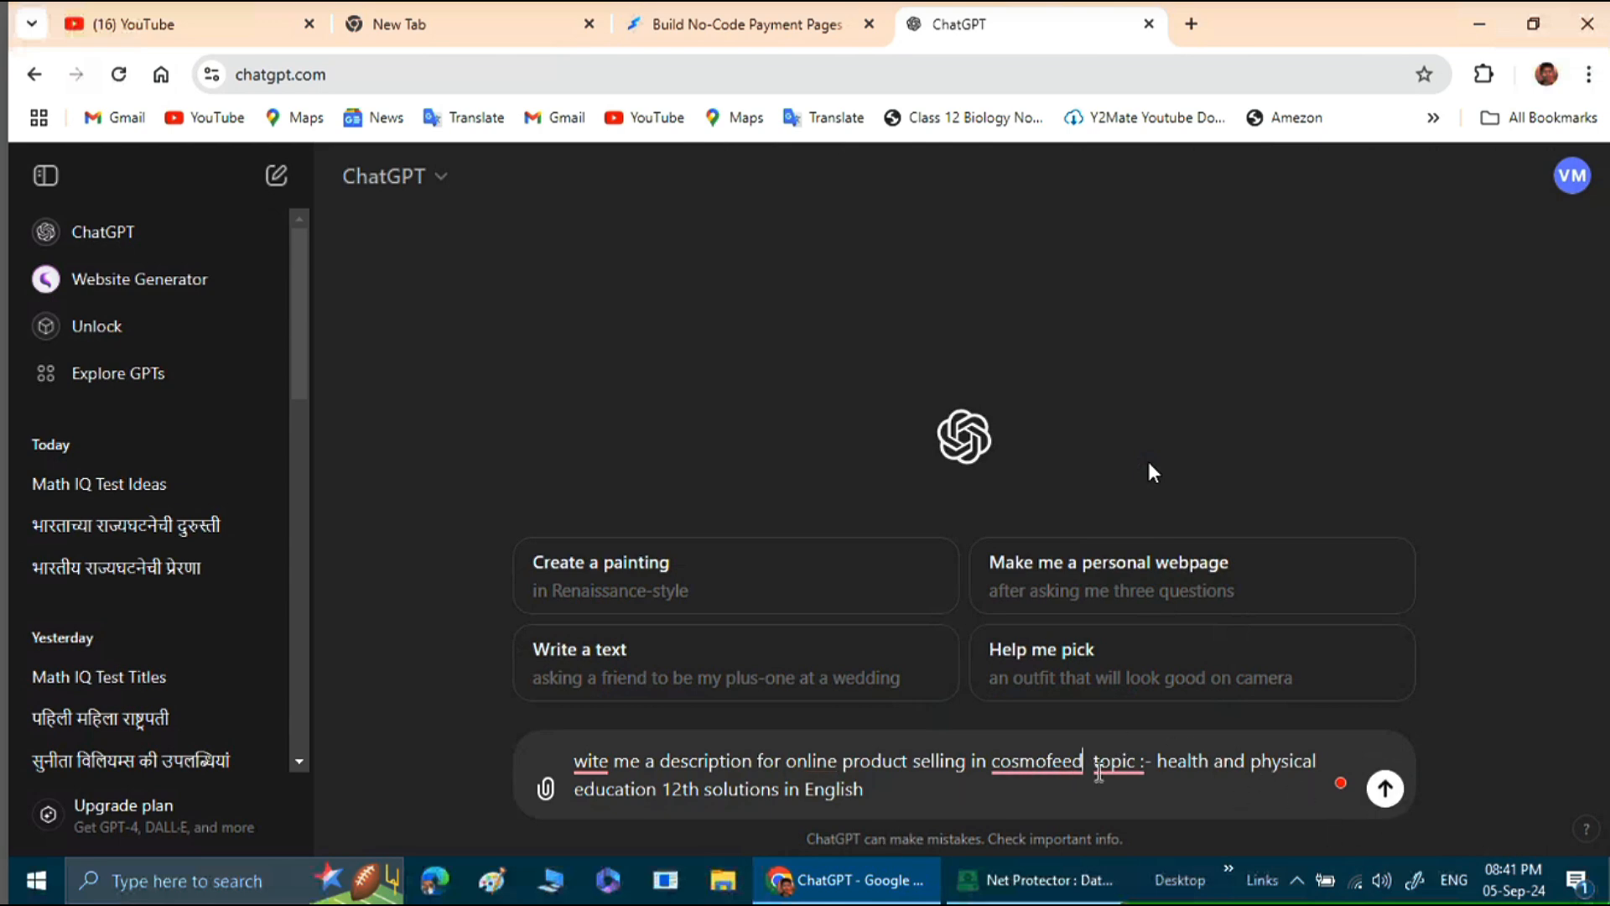
mouse_move(586, 757)
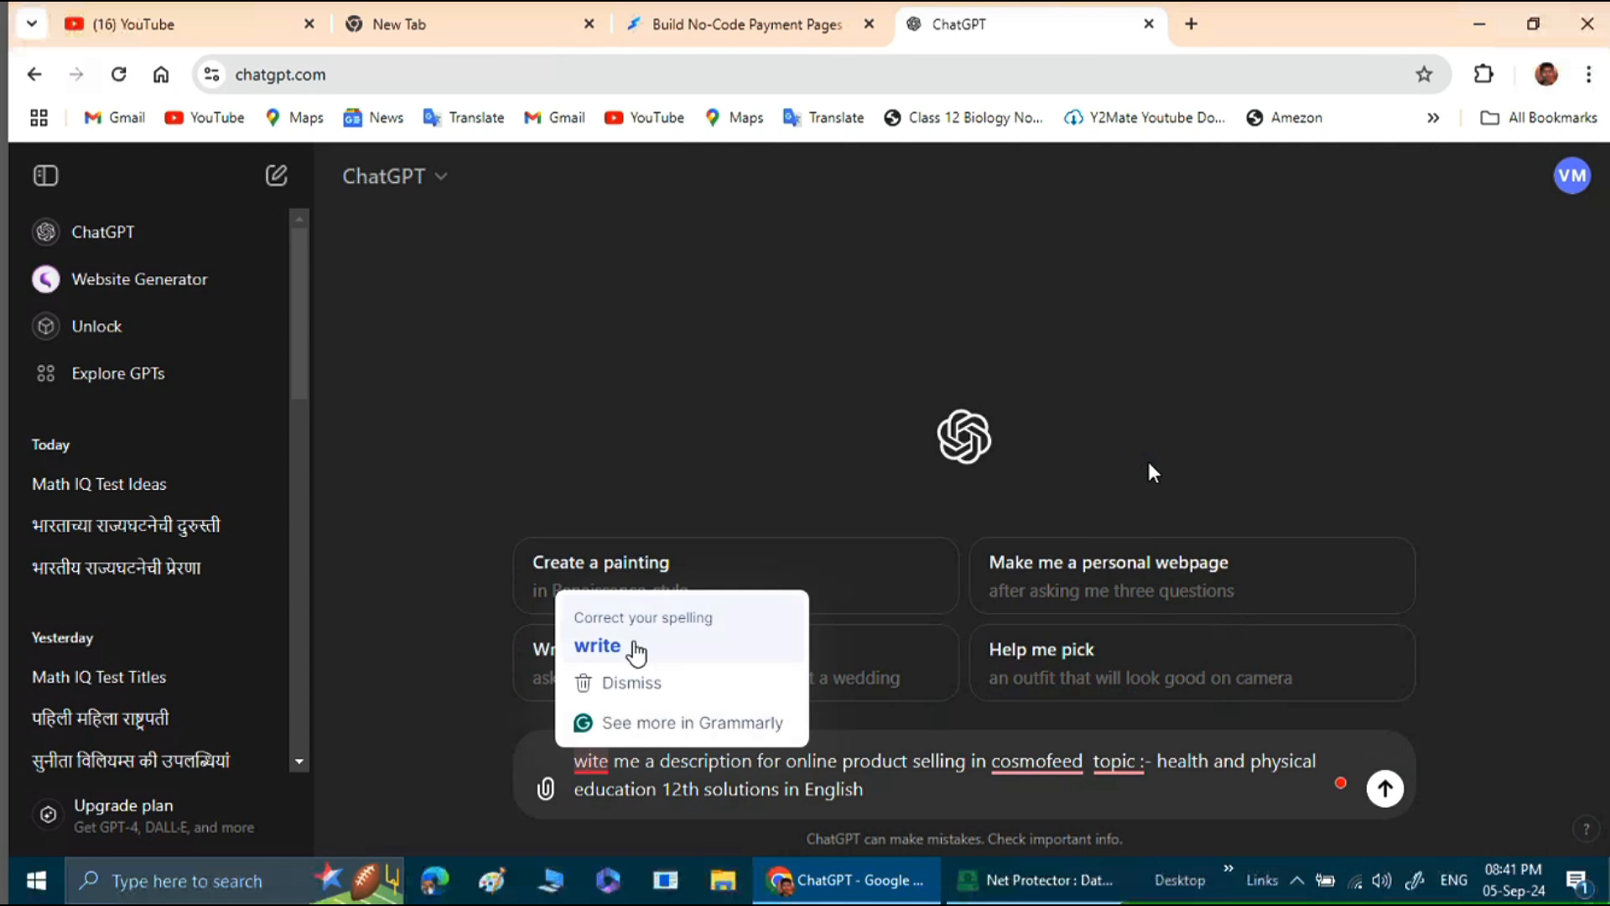
click(629, 651)
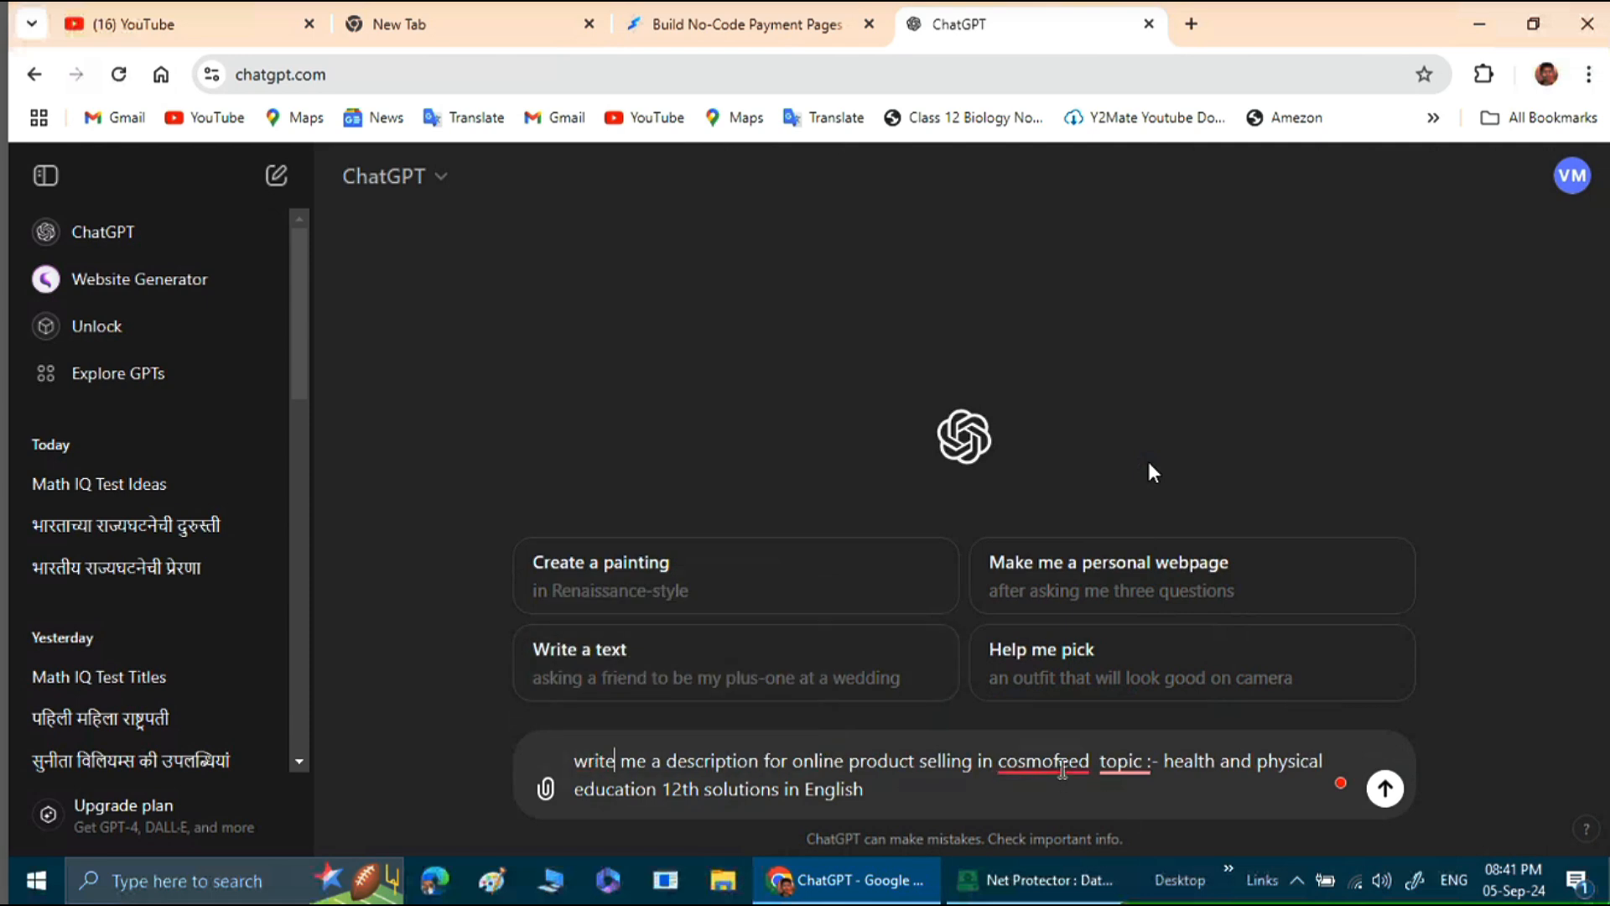
Send the product description prompt to ChatGPT and dismiss the GPT mentions tip.
mouse_move(1062, 767)
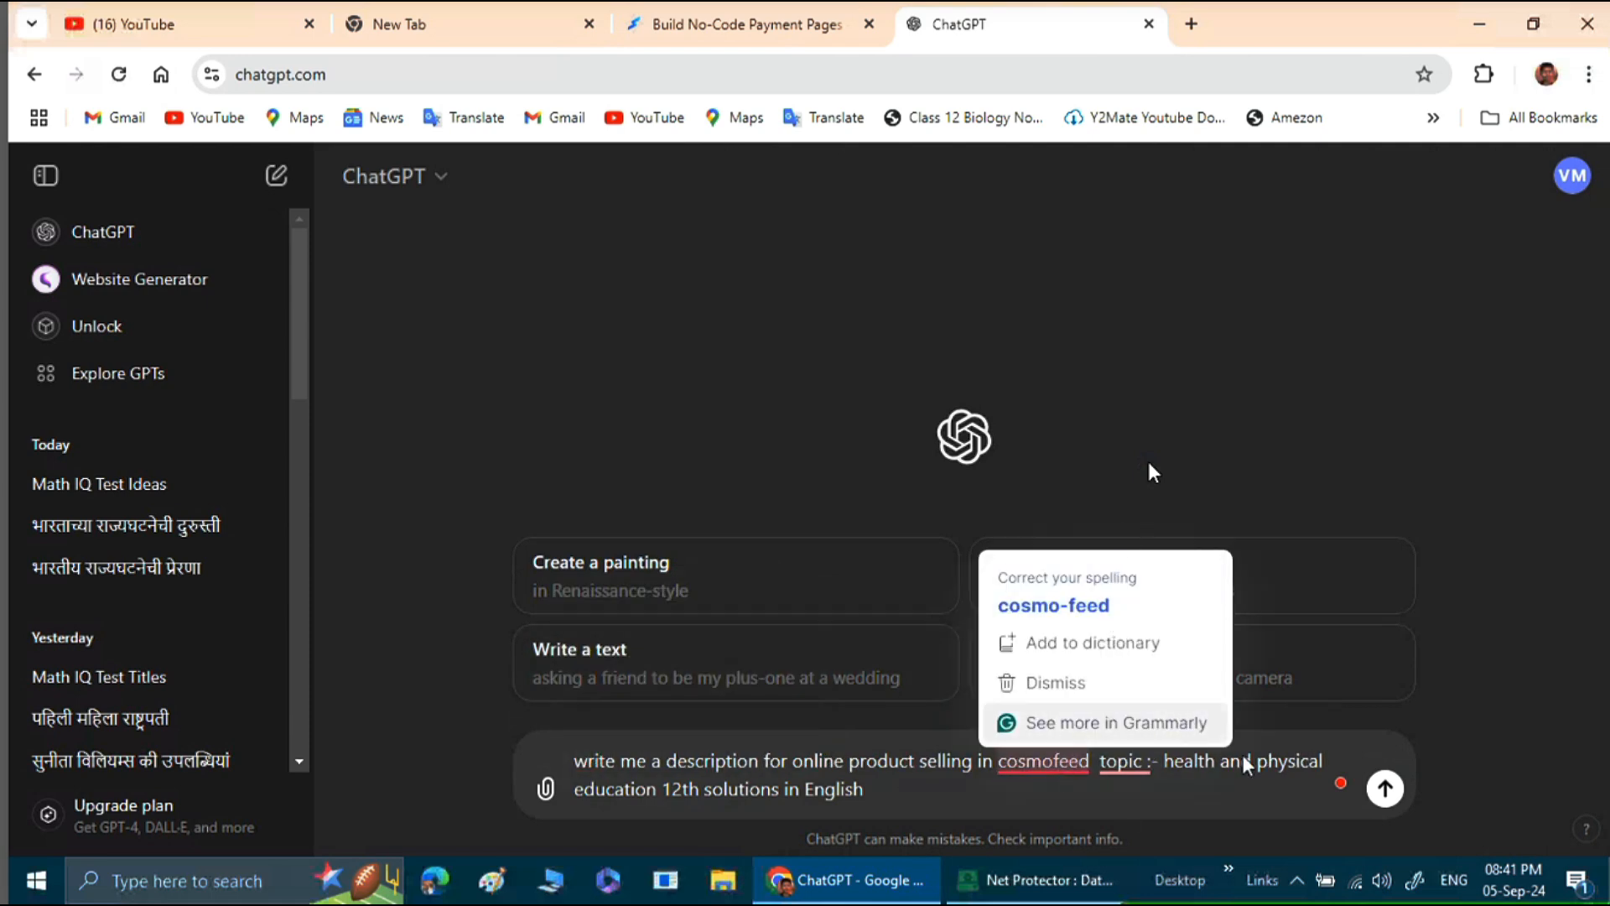
click(1384, 790)
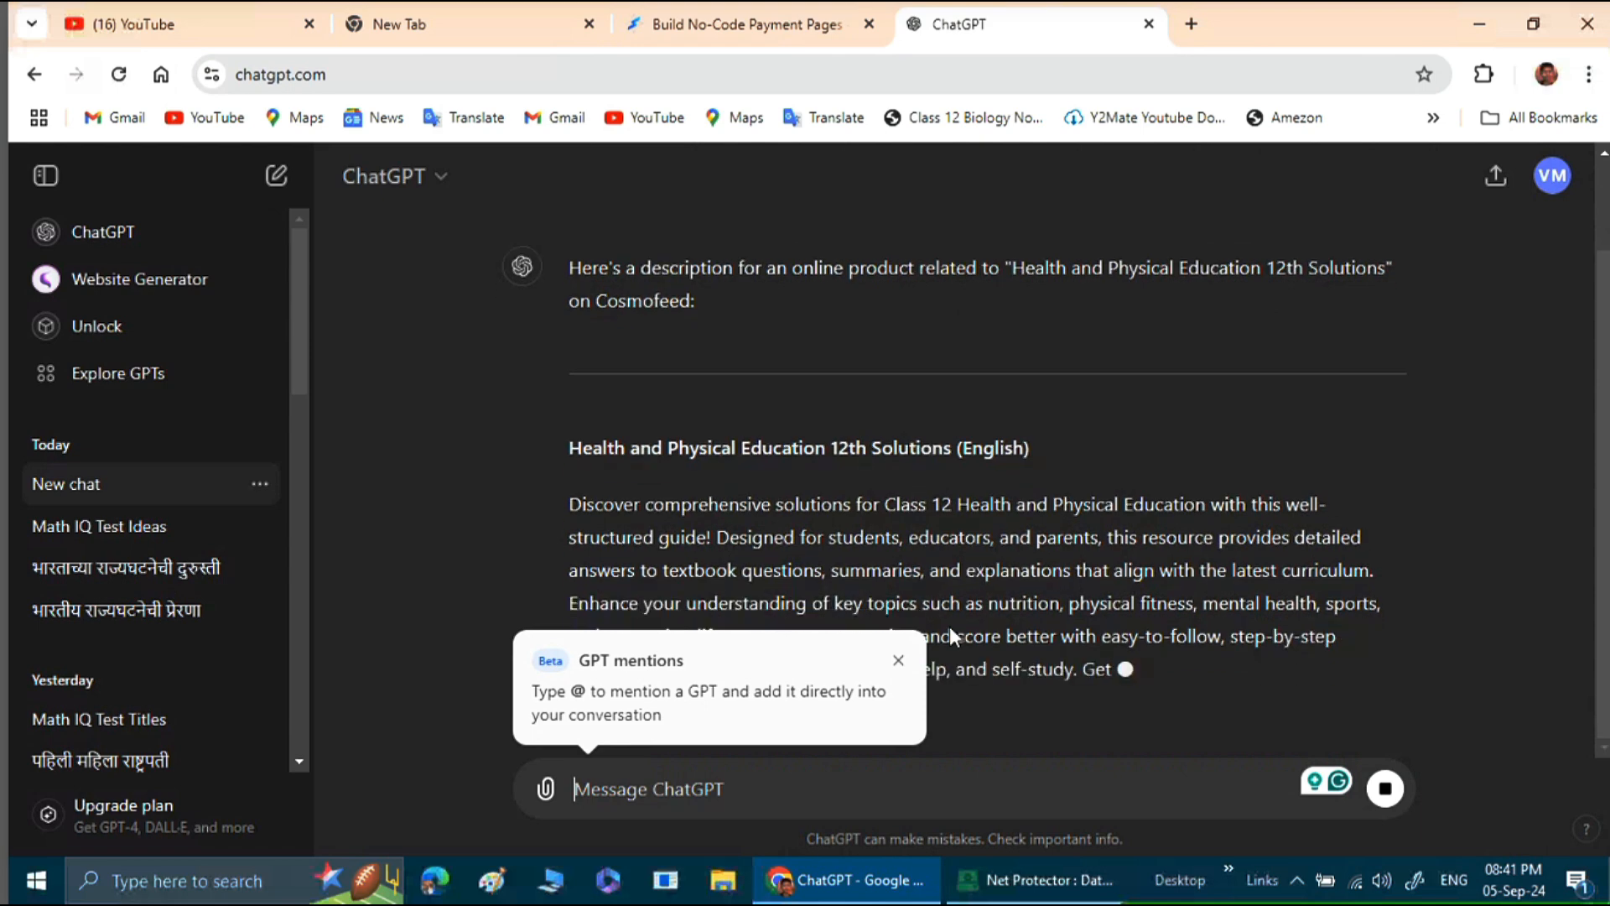
click(898, 661)
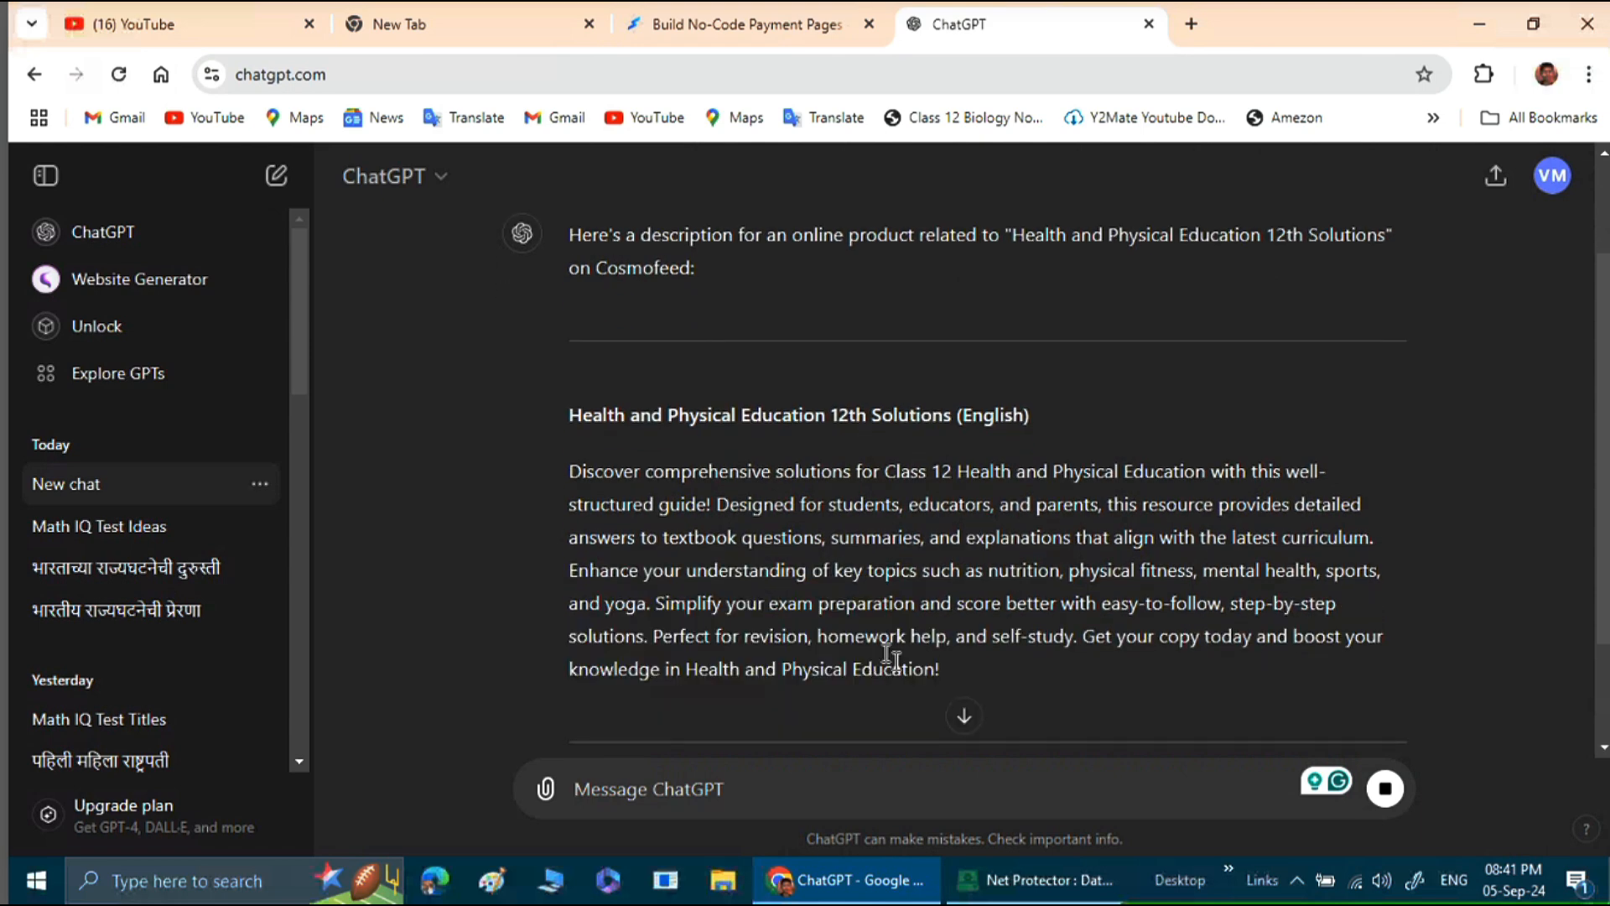
Copy the generated heading and paragraph from ChatGPT into the checkout page's Description field.
mouse_move(951, 666)
mouse_down()
mouse_move(787, 471)
mouse_move(565, 416)
mouse_up()
key(ctrl+c)
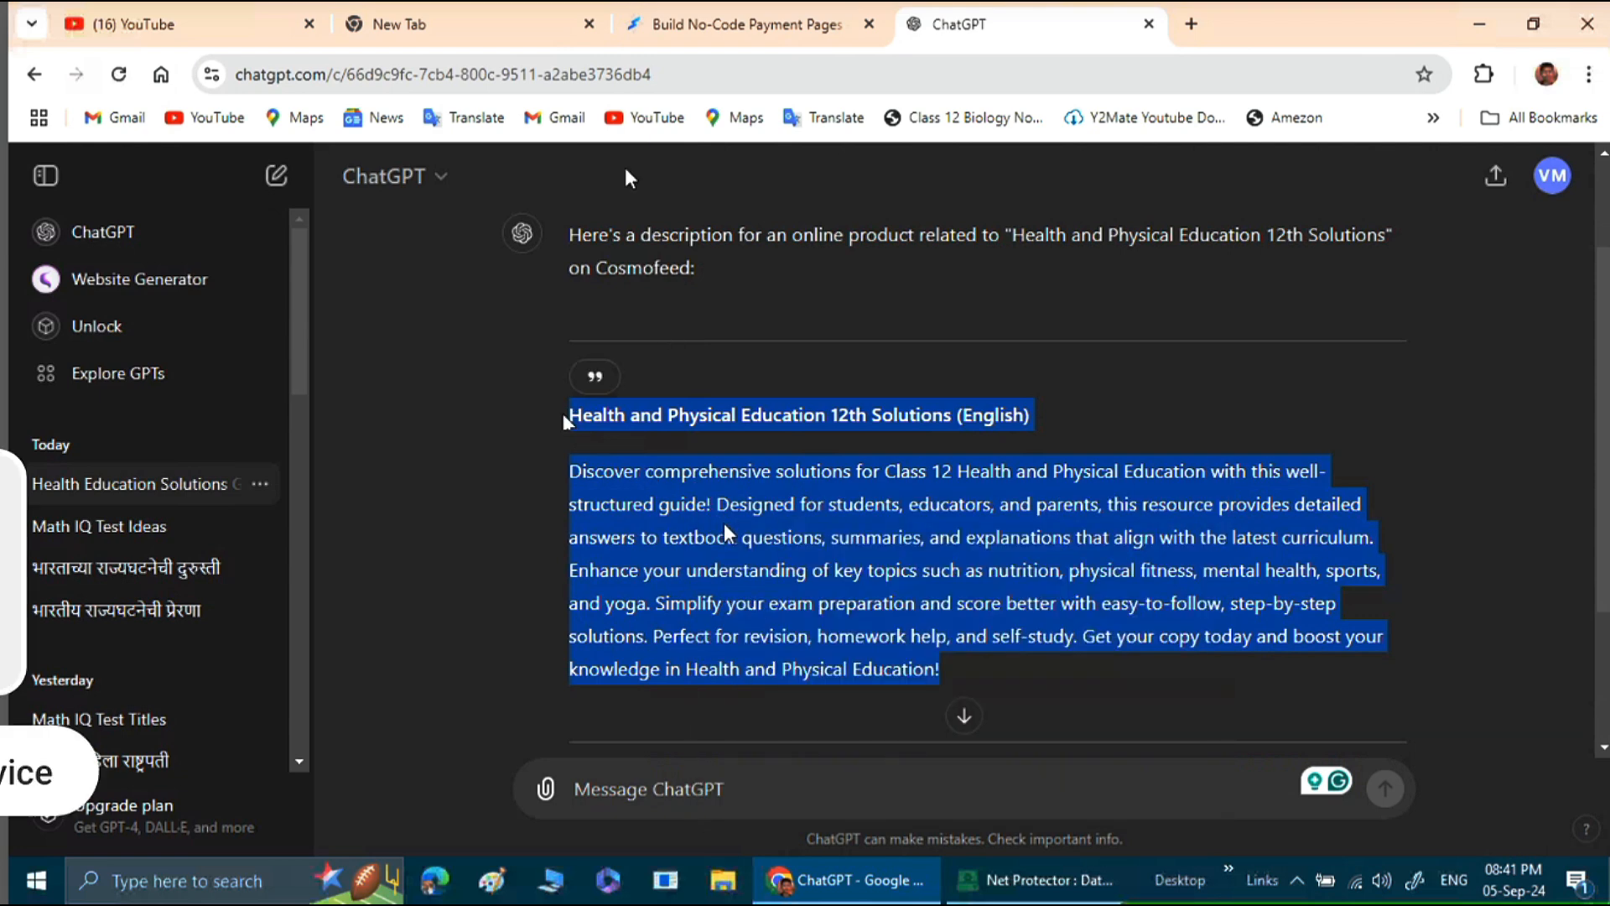
click(676, 25)
scroll(428, 461, down, 4)
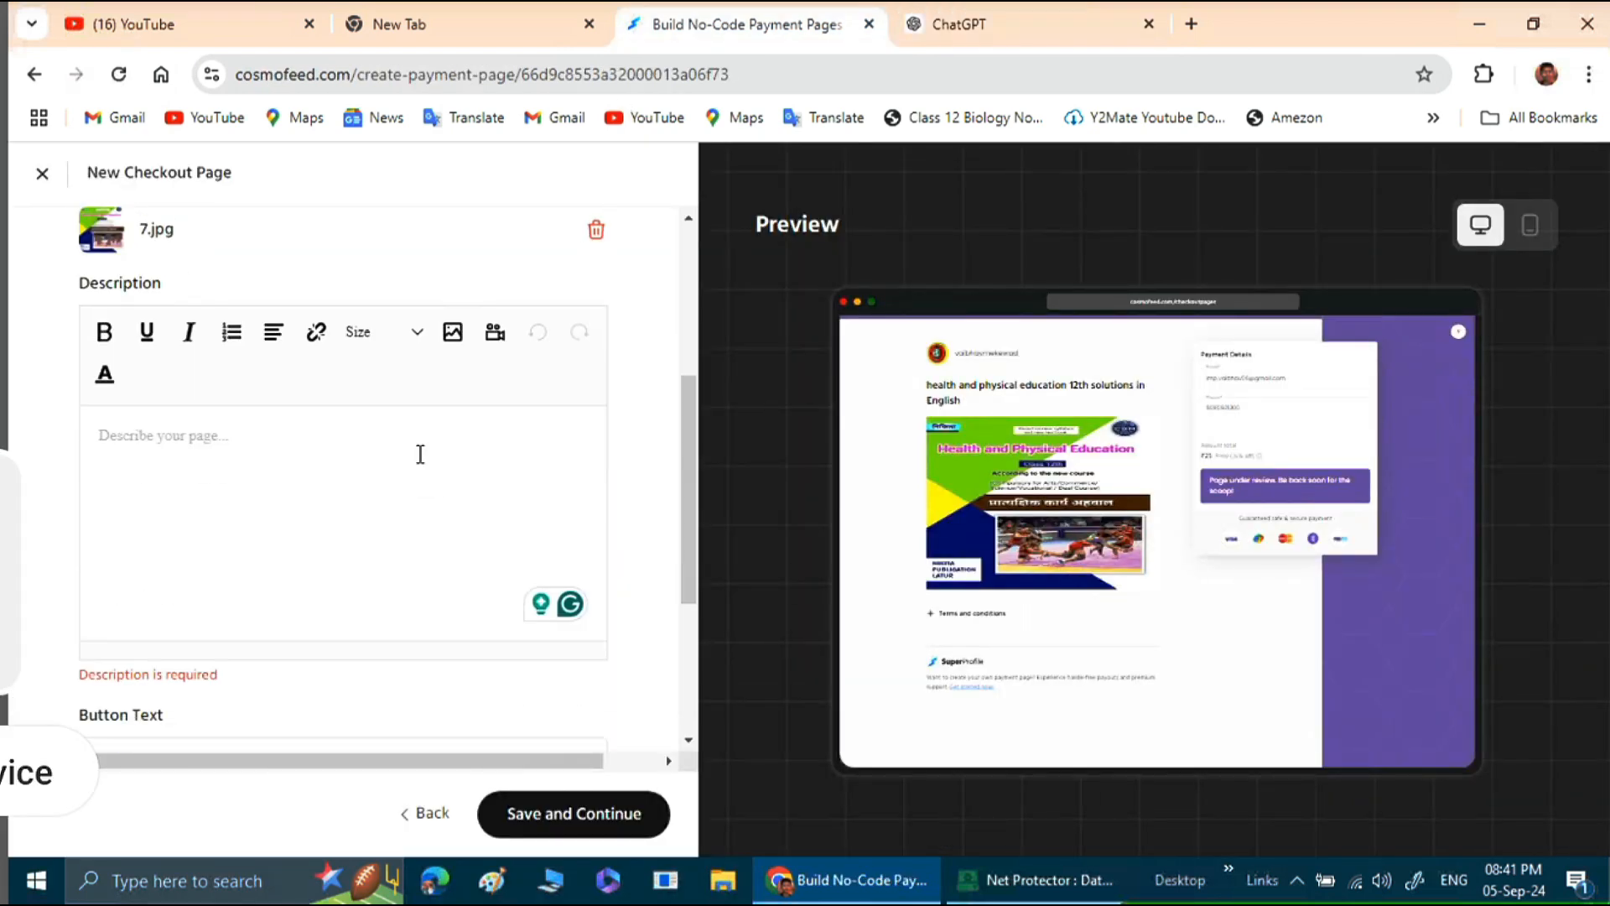
click(252, 445)
right_click(250, 449)
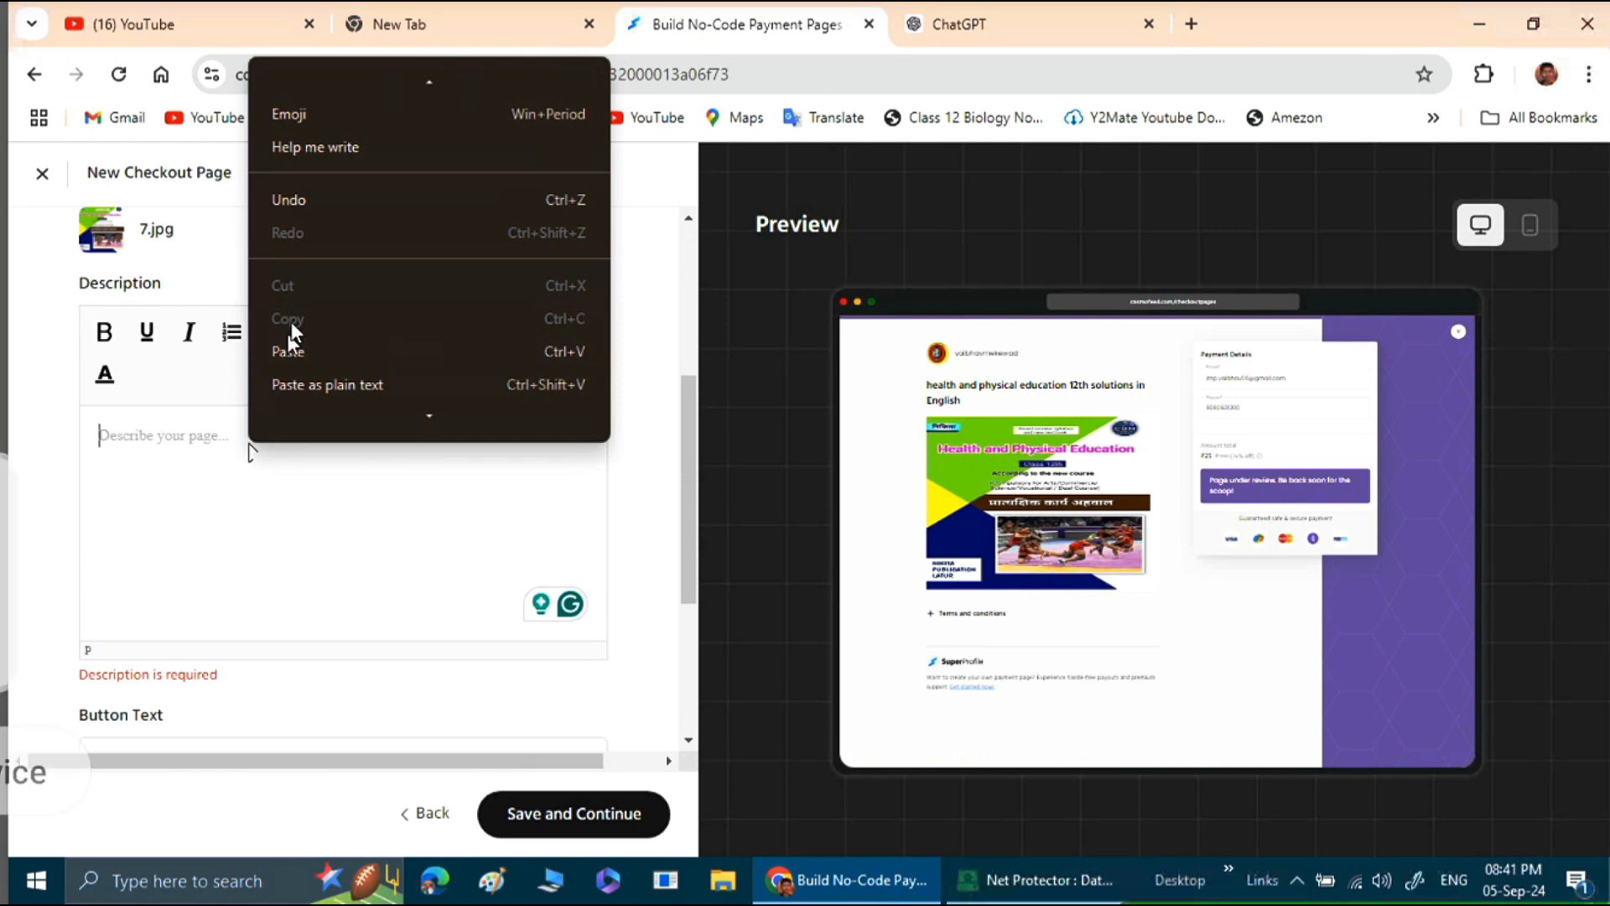
click(287, 350)
scroll(295, 593, down, 1)
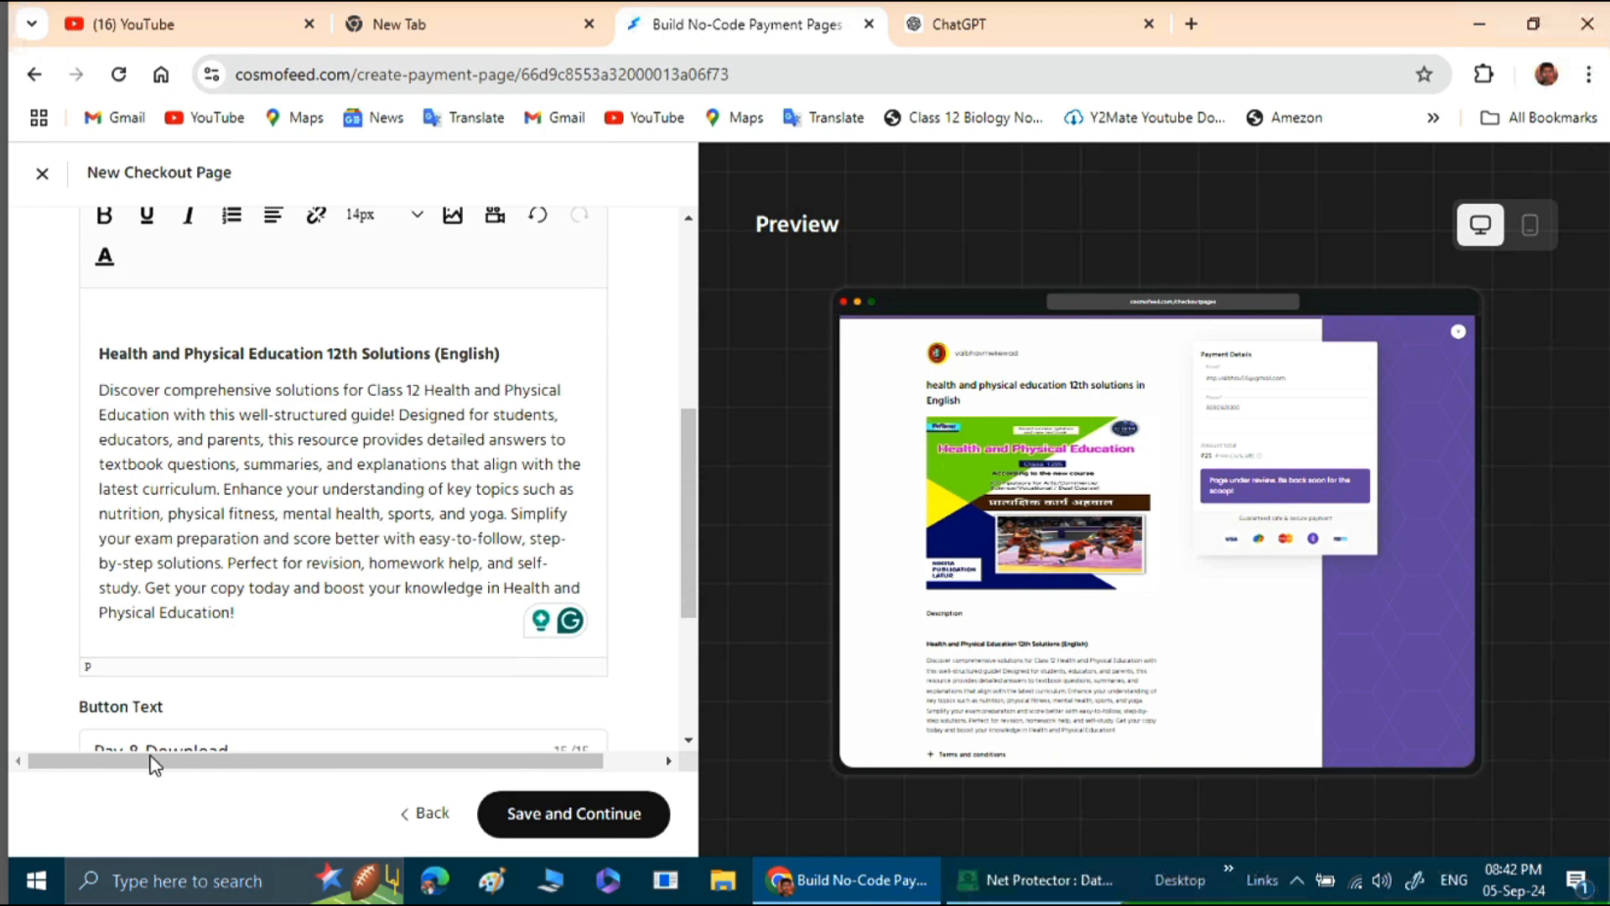
Add the line "Price :-25" below the description paragraph, separated by a blank line.
key(Return)
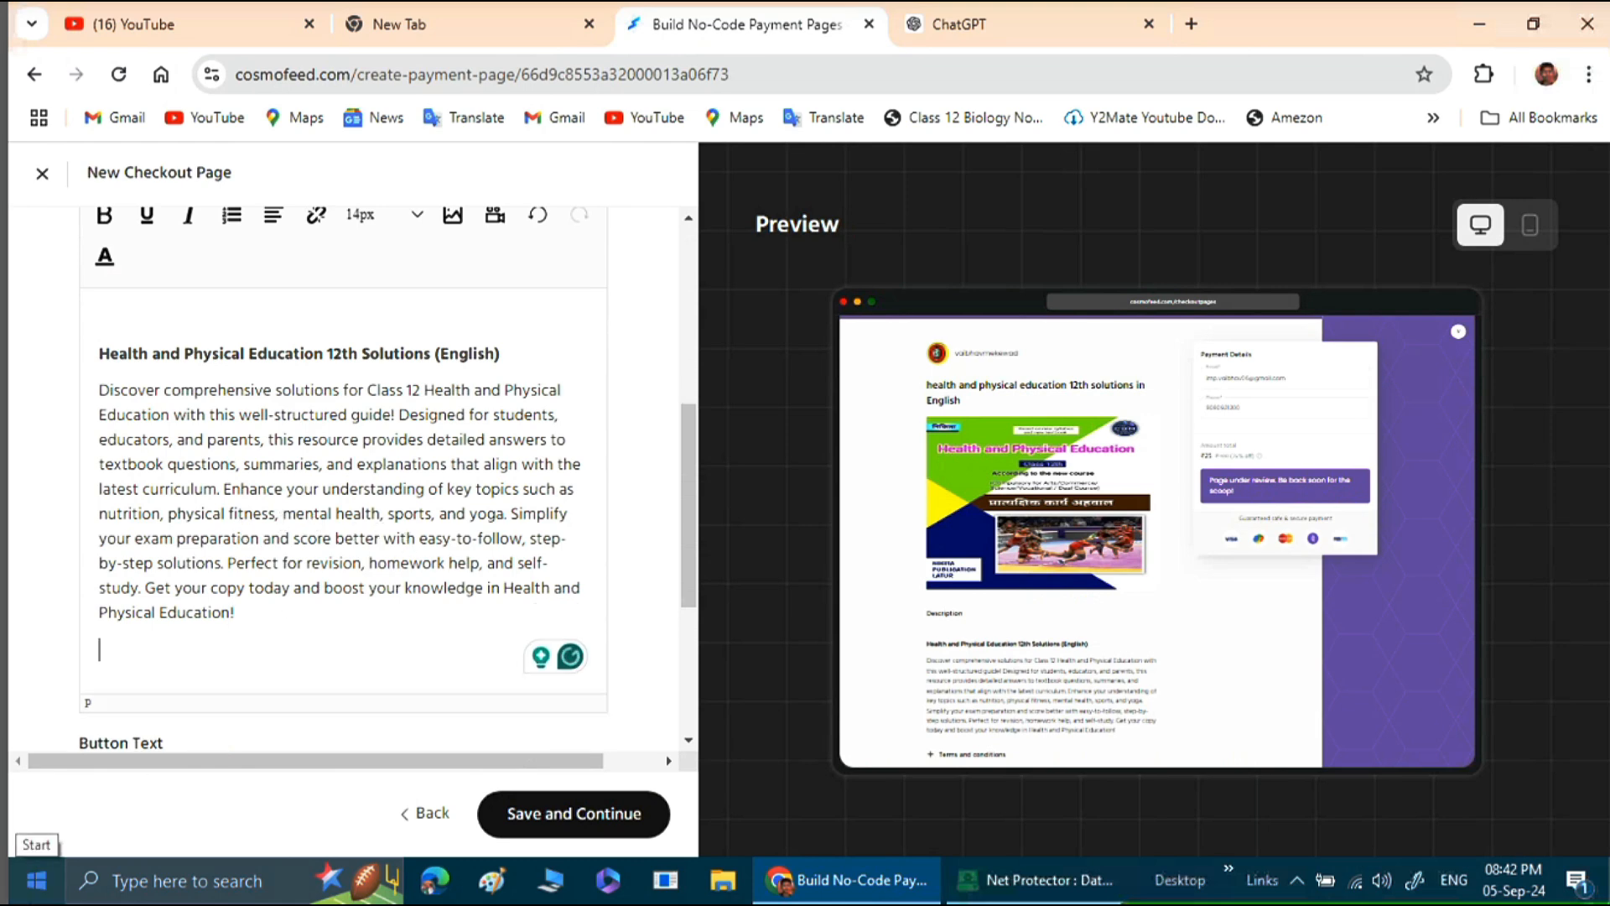
key(Return)
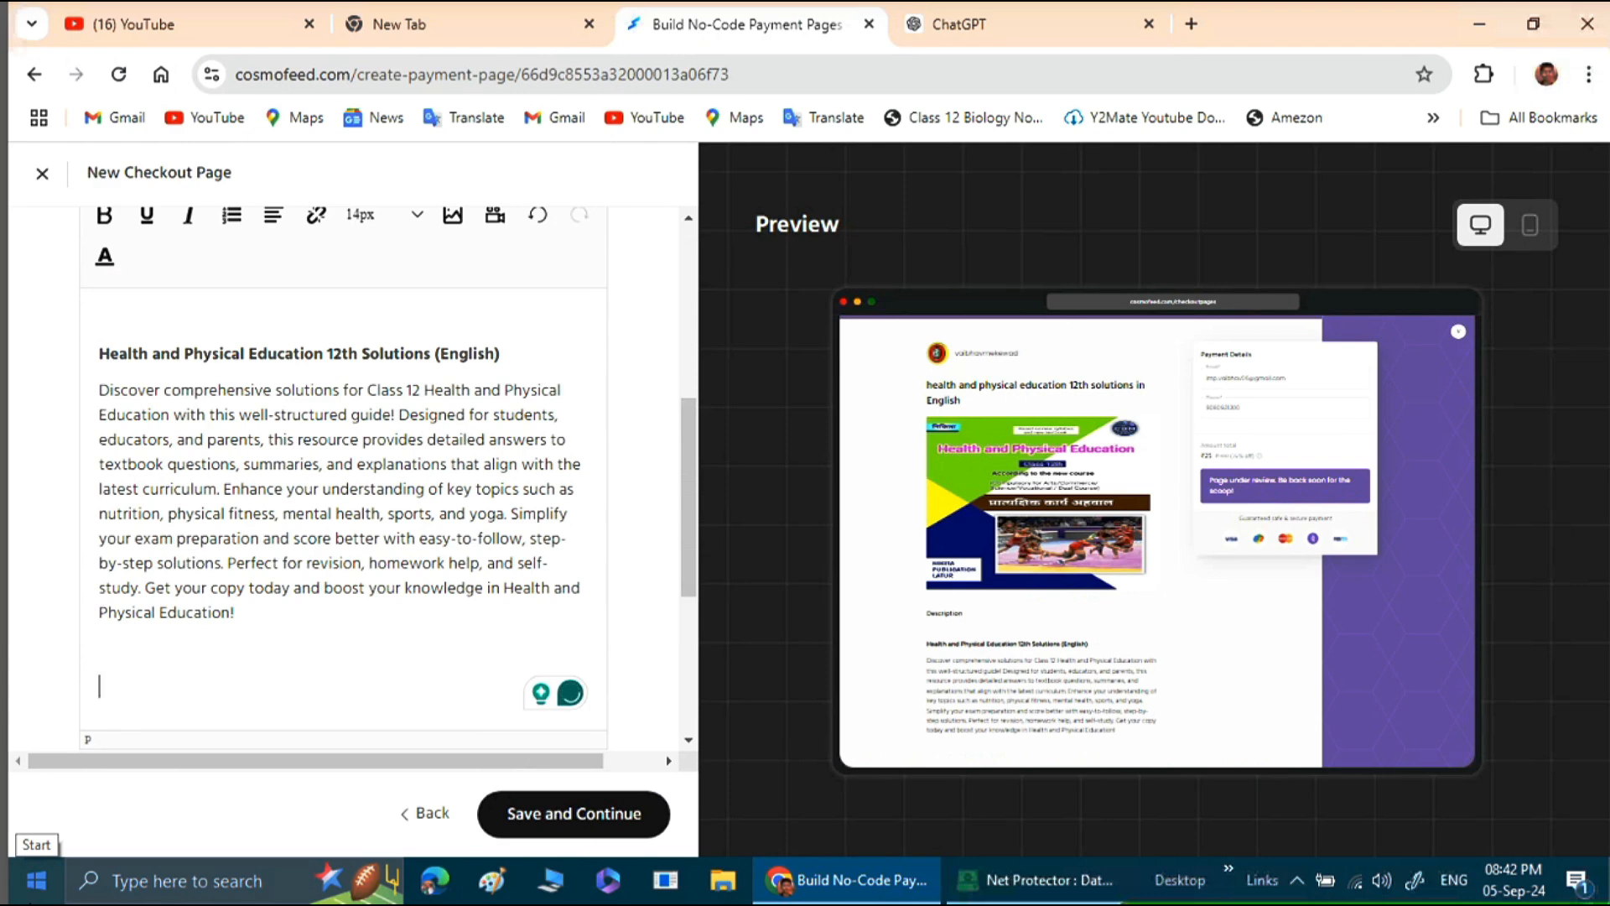
text(Pr)
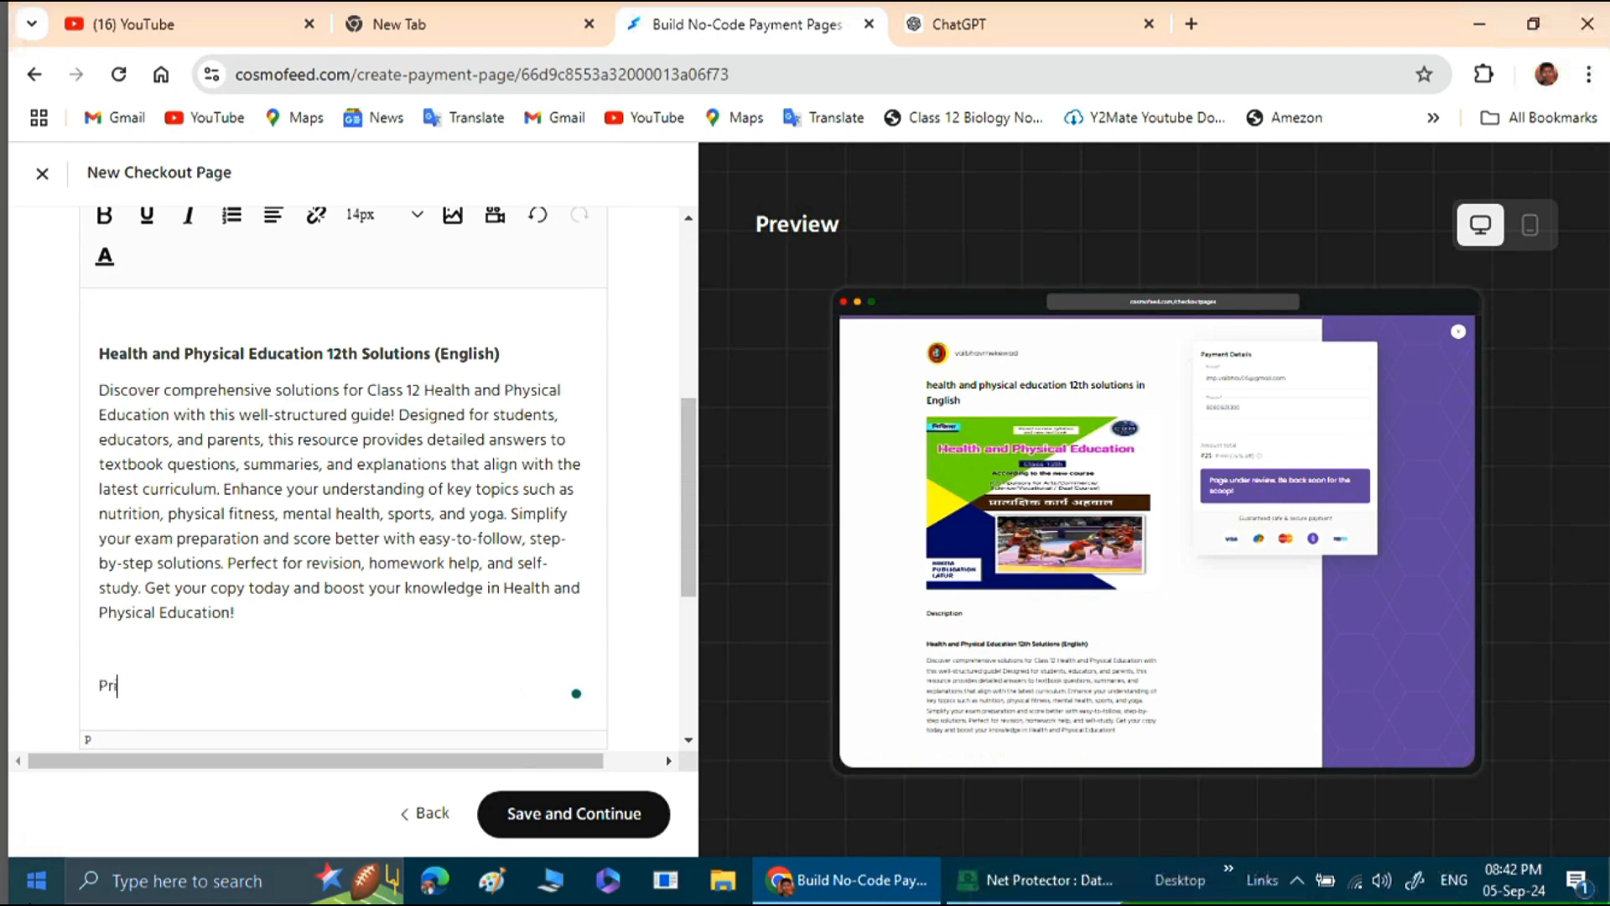
text(ice :-25)
Add the line "Product in PDF file" below the price line in the description.
key(Return)
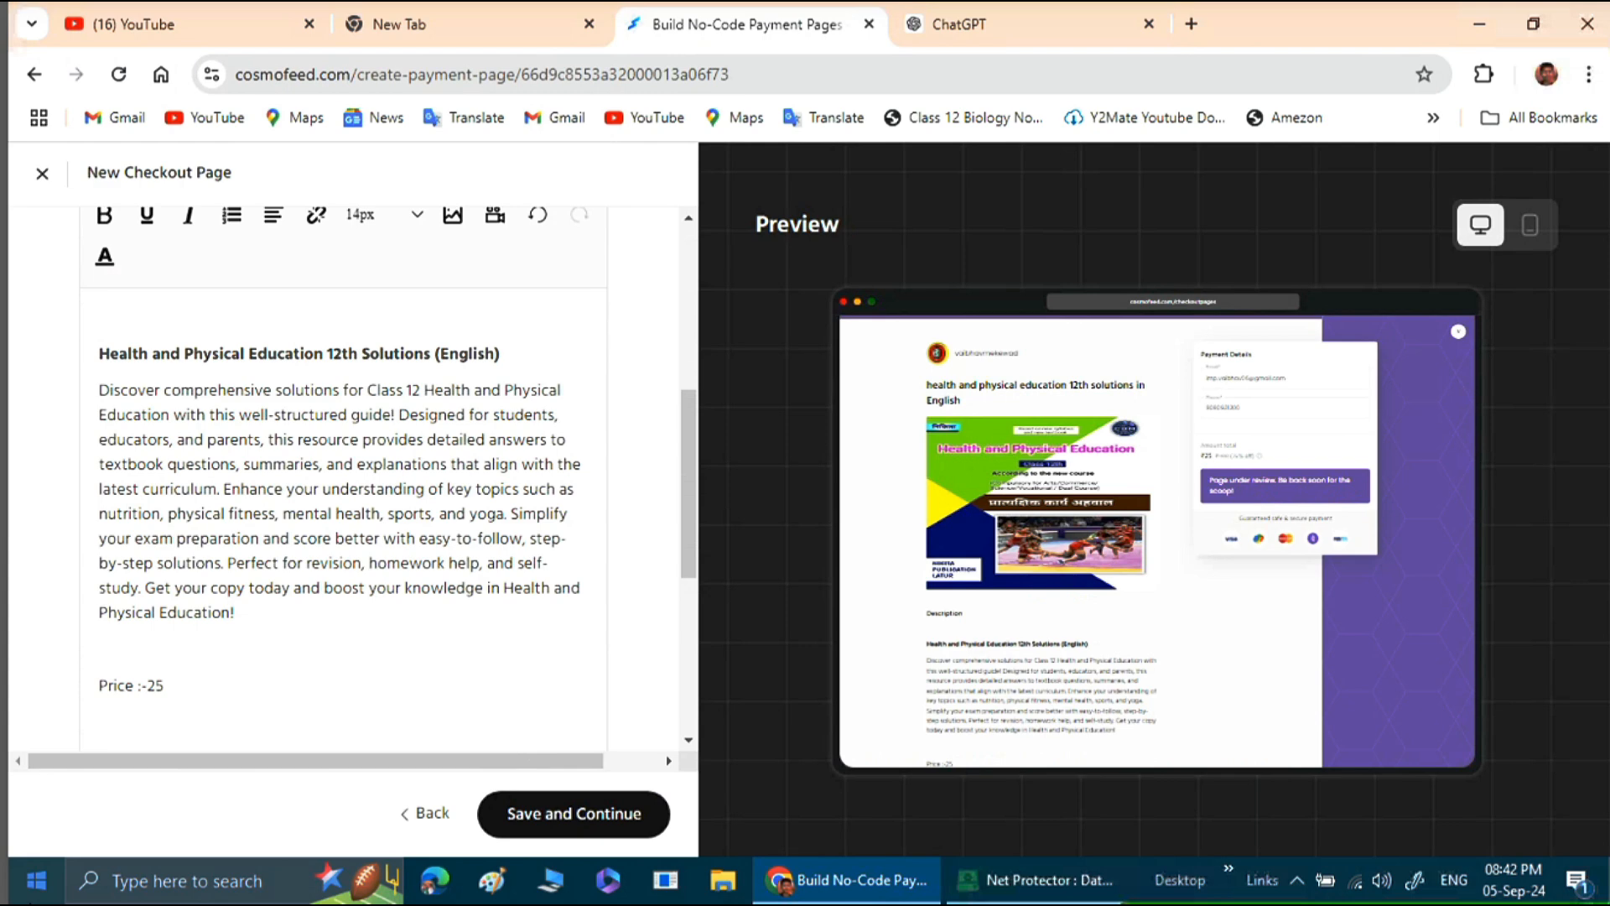
key(Return)
text(Pro)
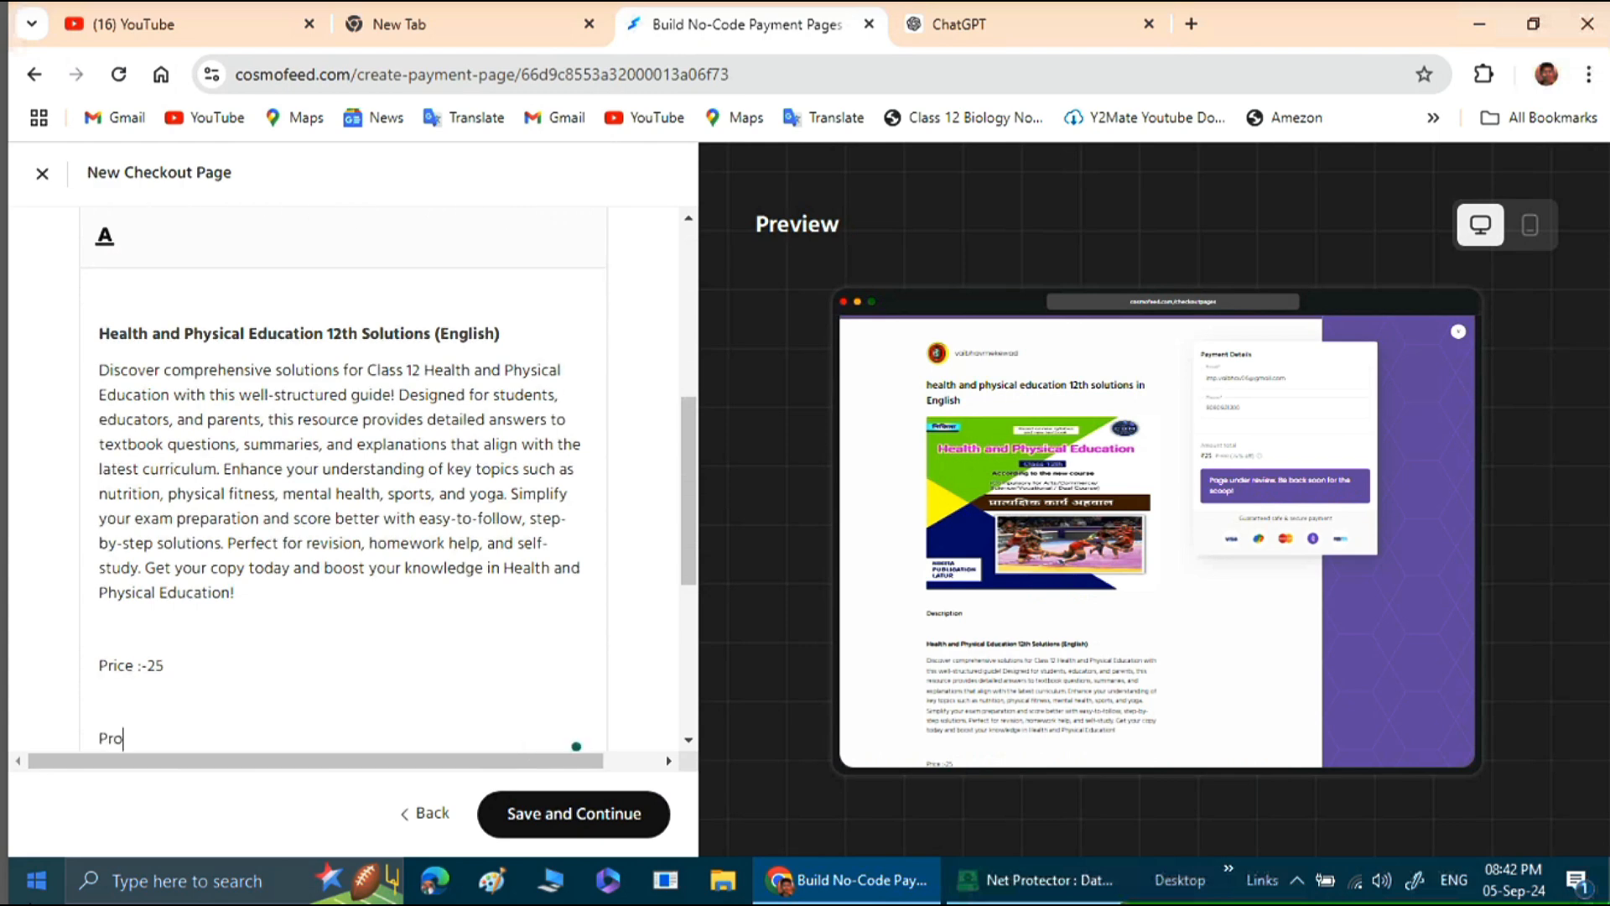
key(BackSpace)
key(BackSpace)
key(BackSpace)
key(BackSpace)
text(Product in PDF file)
Apply the suggested correction to the price line, removing the space before the colon.
scroll(235, 629, down, 3)
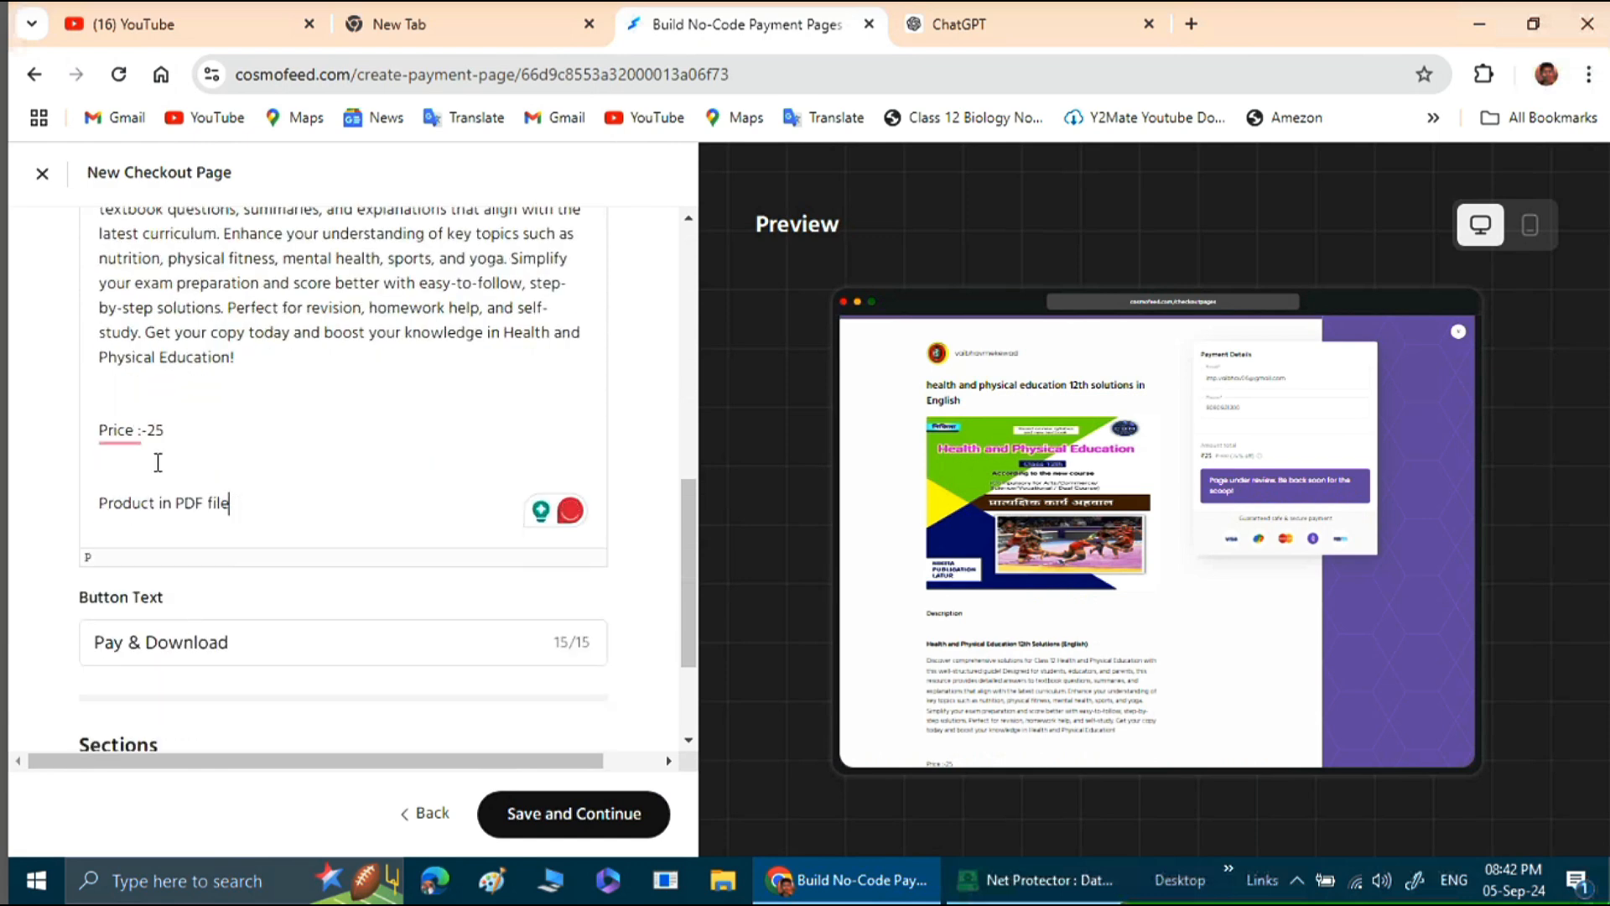
mouse_move(121, 432)
click(172, 501)
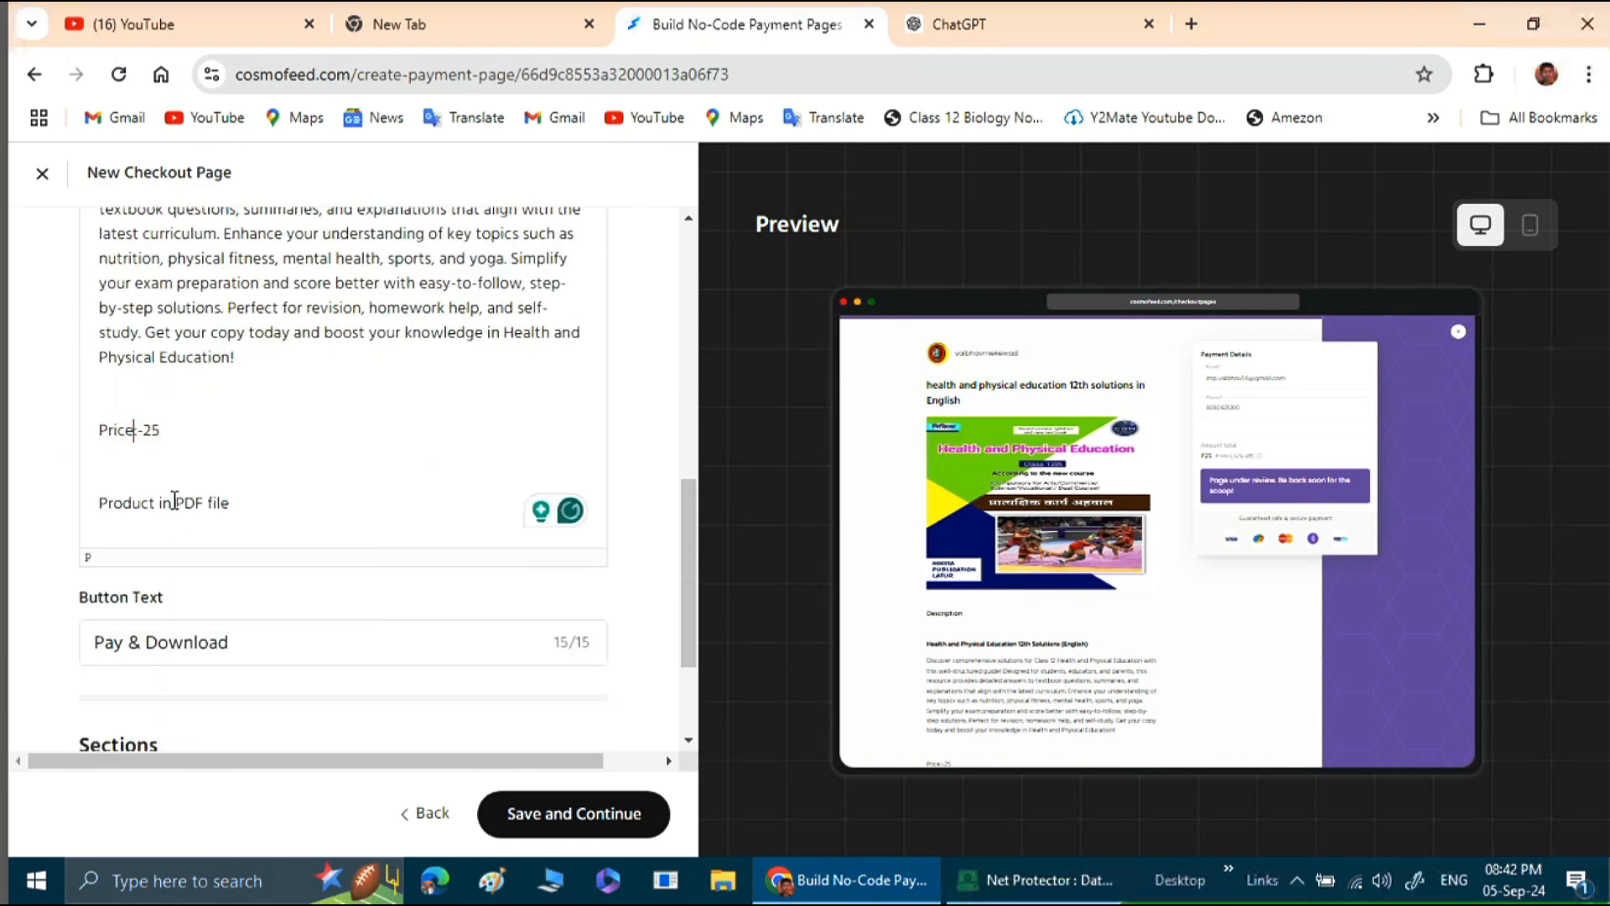
Make the "Product in PDF file" line of the description bold.
click(259, 504)
drag(258, 503, 67, 501)
scroll(230, 504, up, 1)
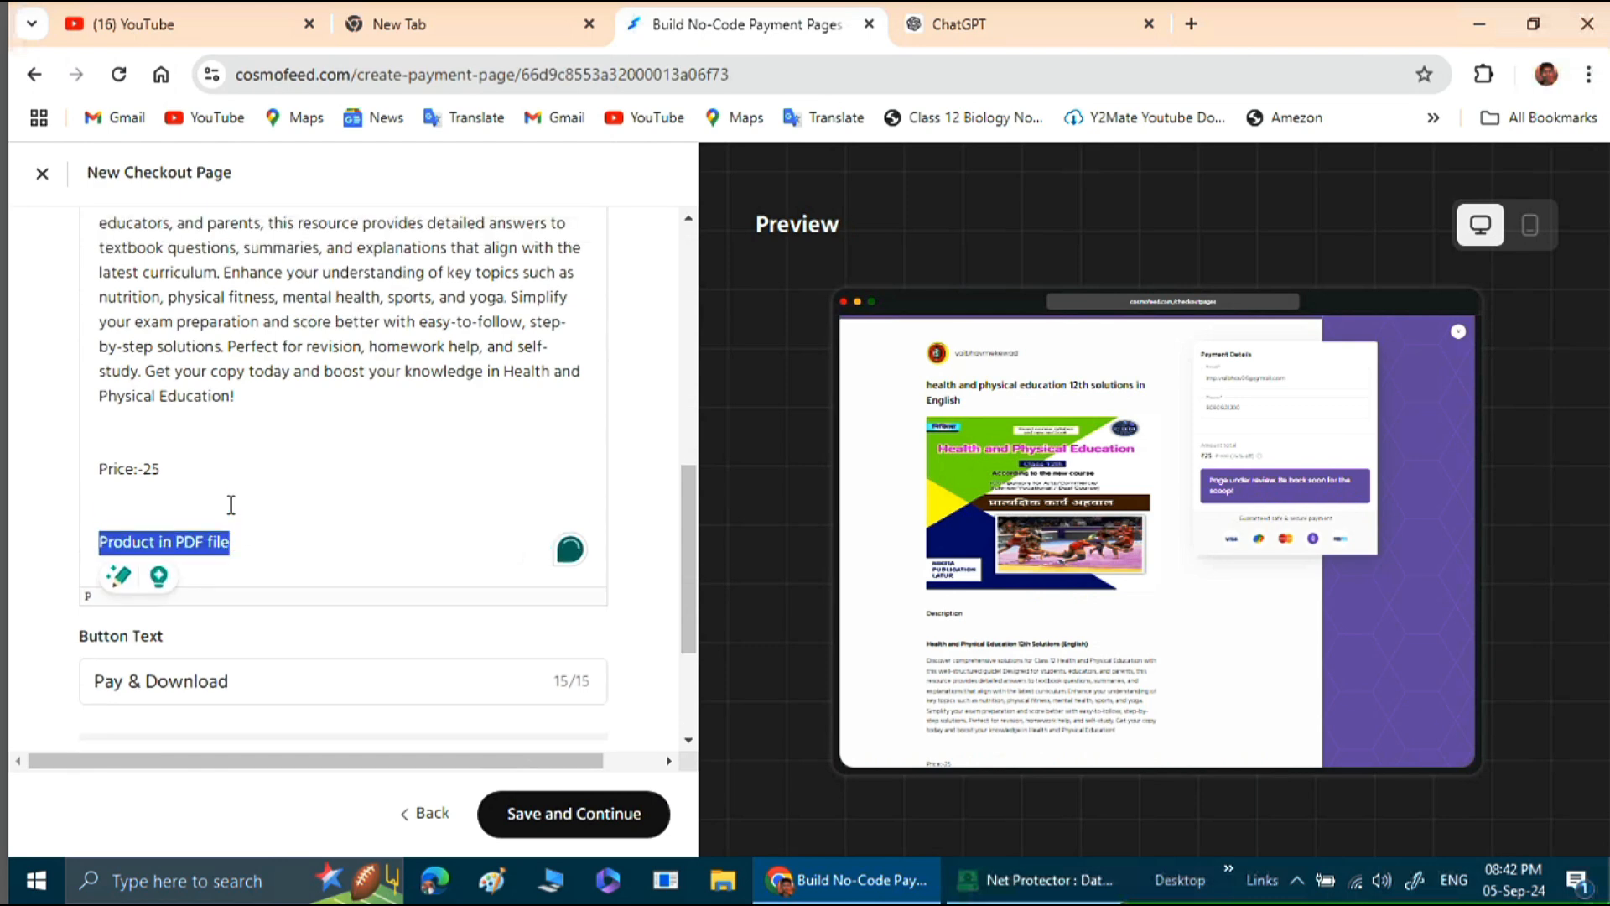
scroll(290, 418, up, 3)
scroll(291, 418, up, 4)
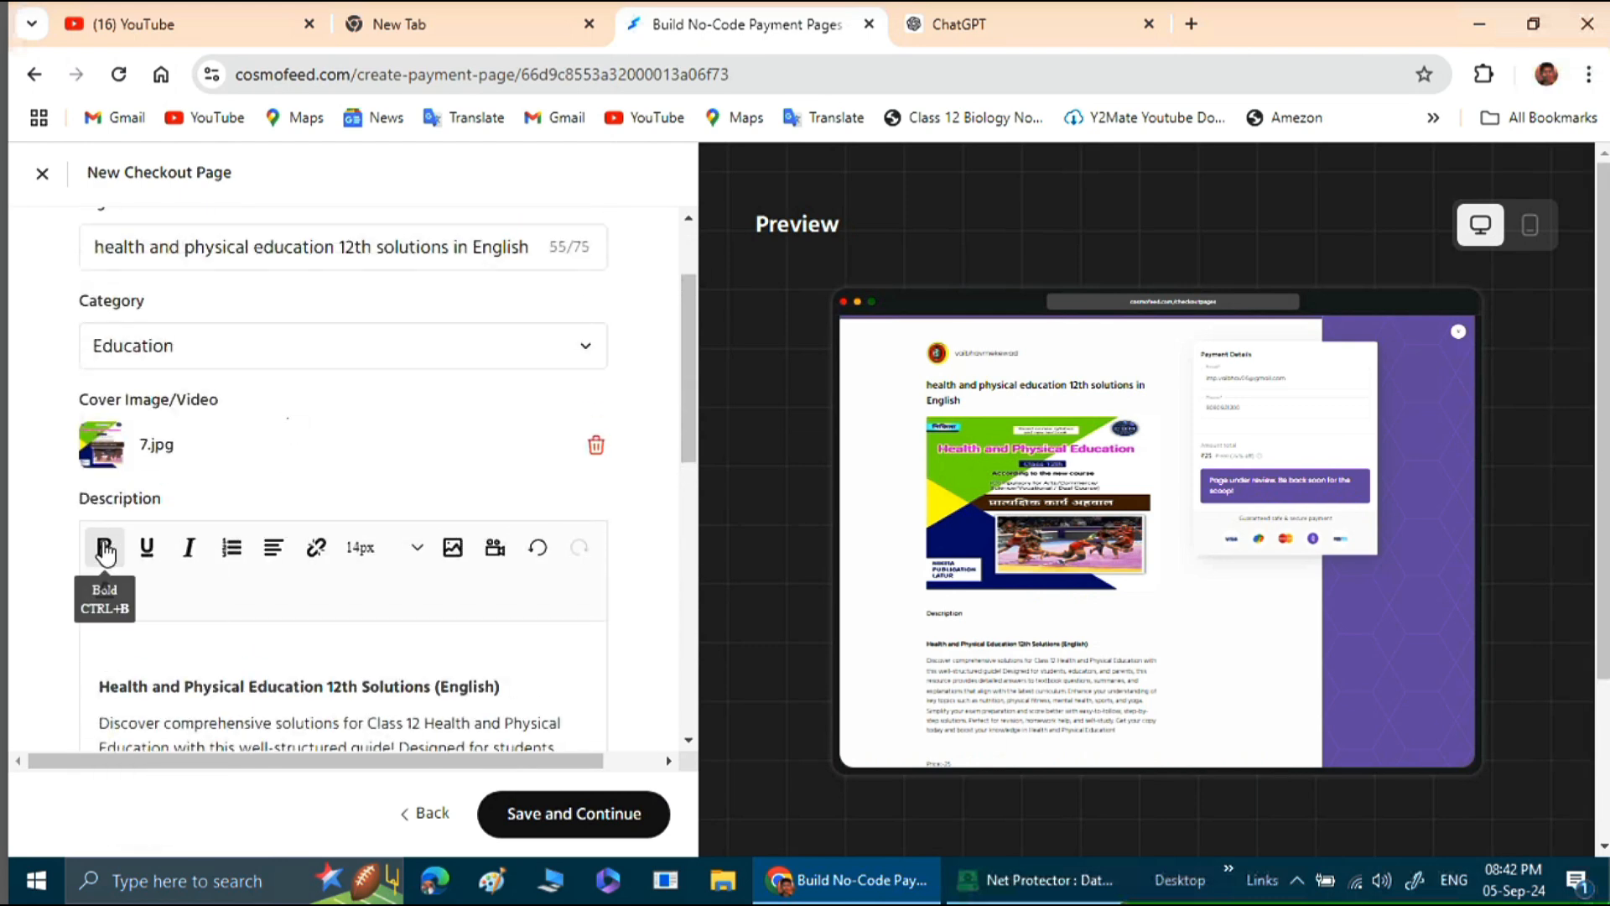
click(104, 547)
scroll(270, 622, down, 1)
scroll(270, 623, down, 5)
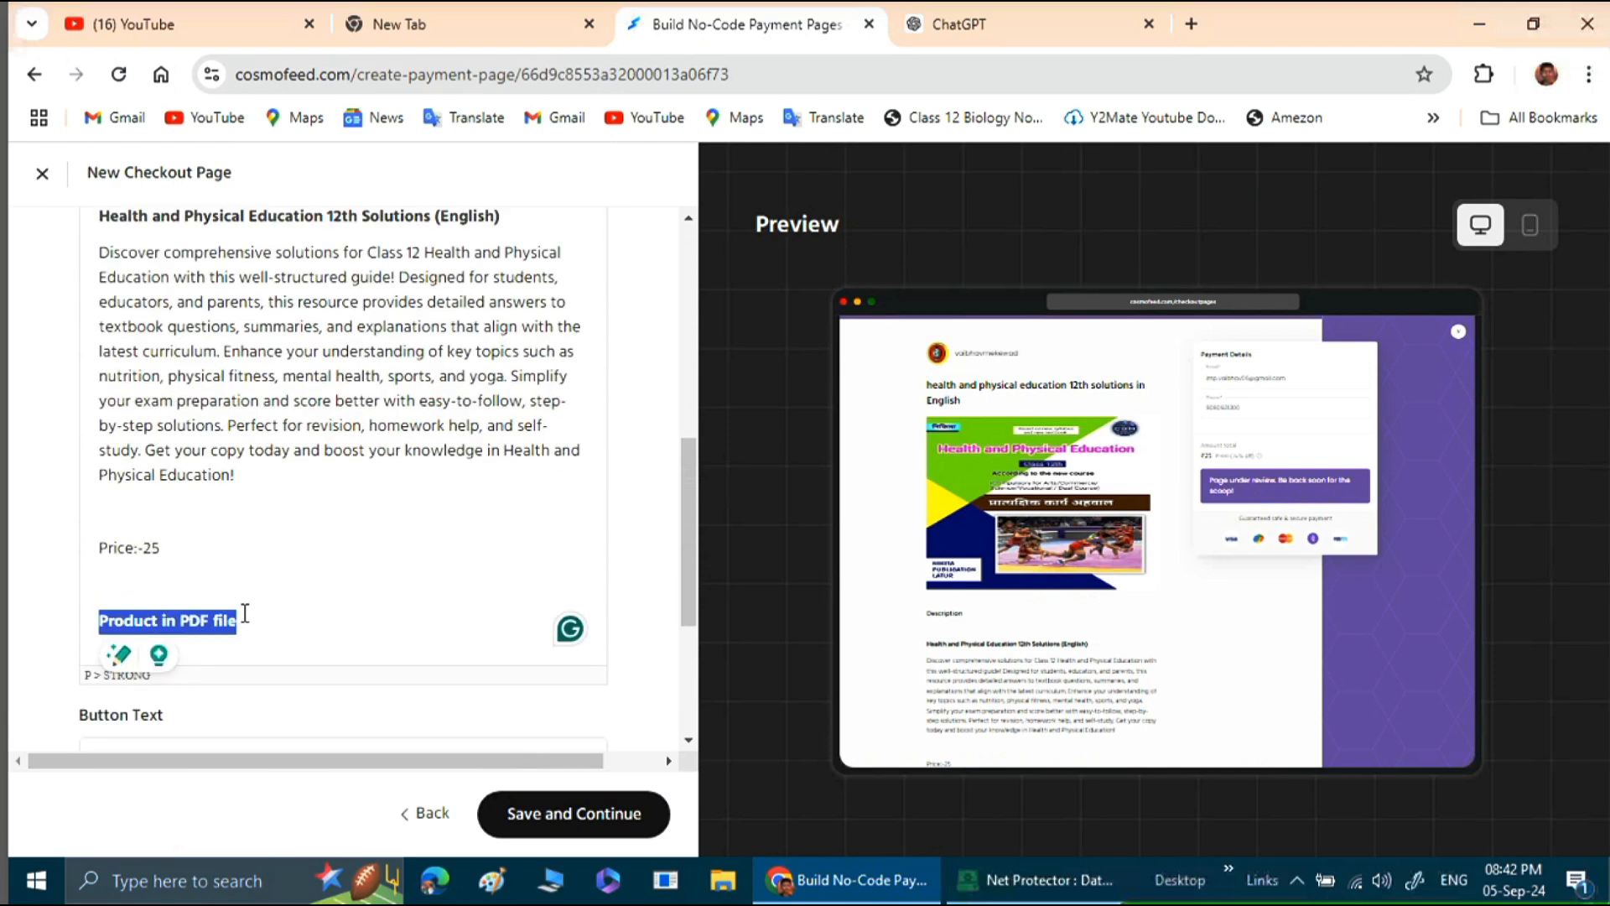
click(263, 612)
Make the price line of the description bold.
drag(166, 545, 100, 544)
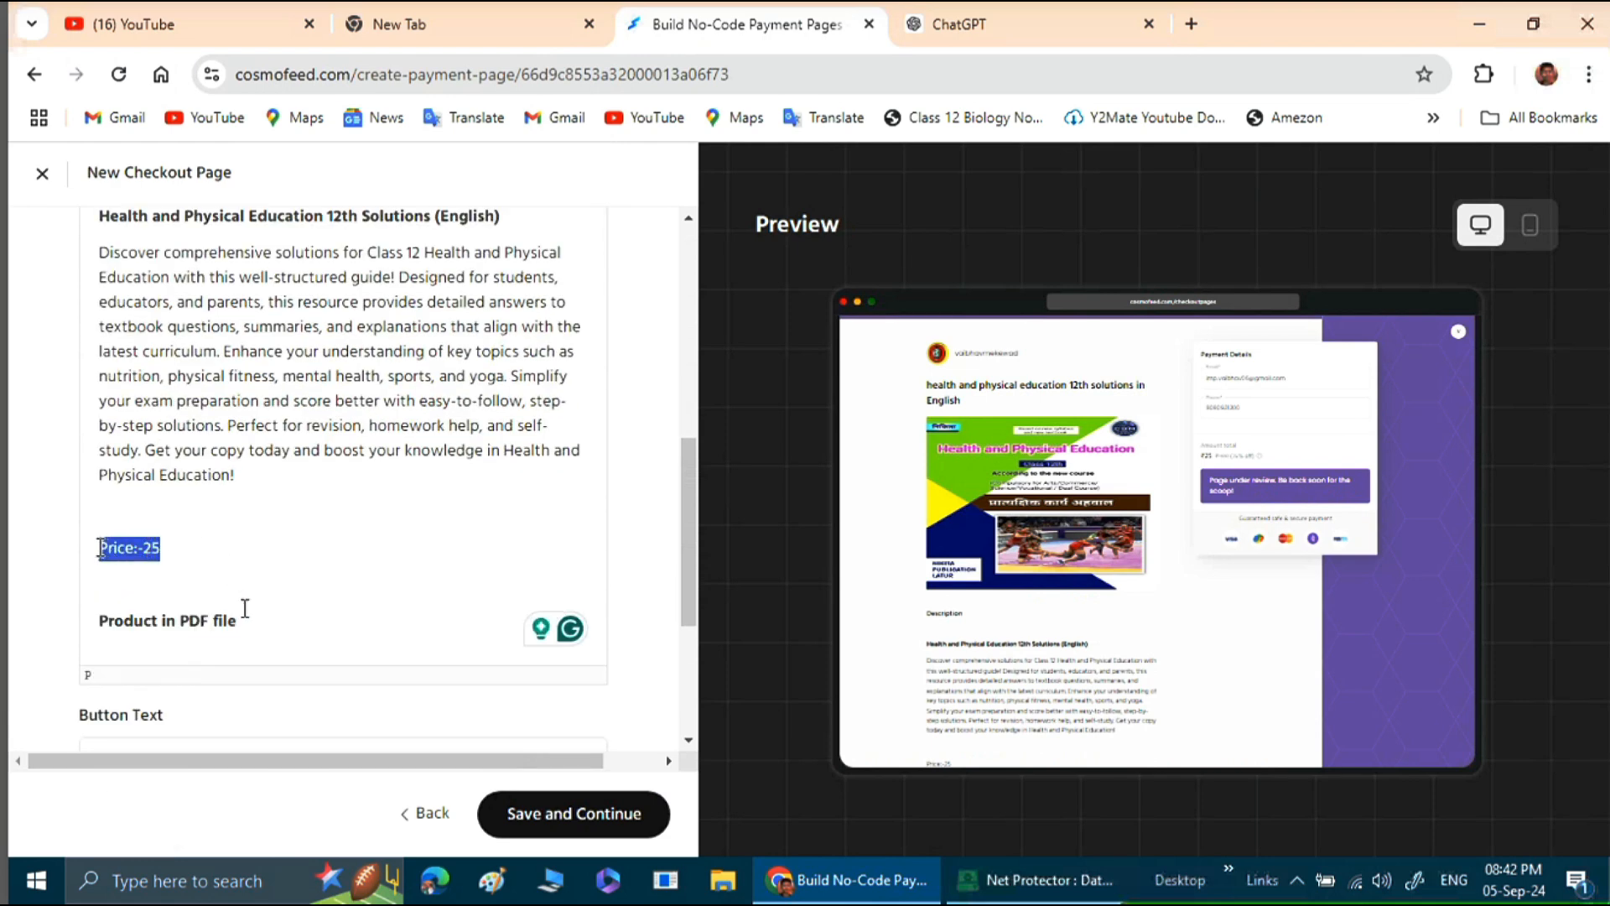
scroll(302, 542, up, 7)
scroll(279, 512, down, 1)
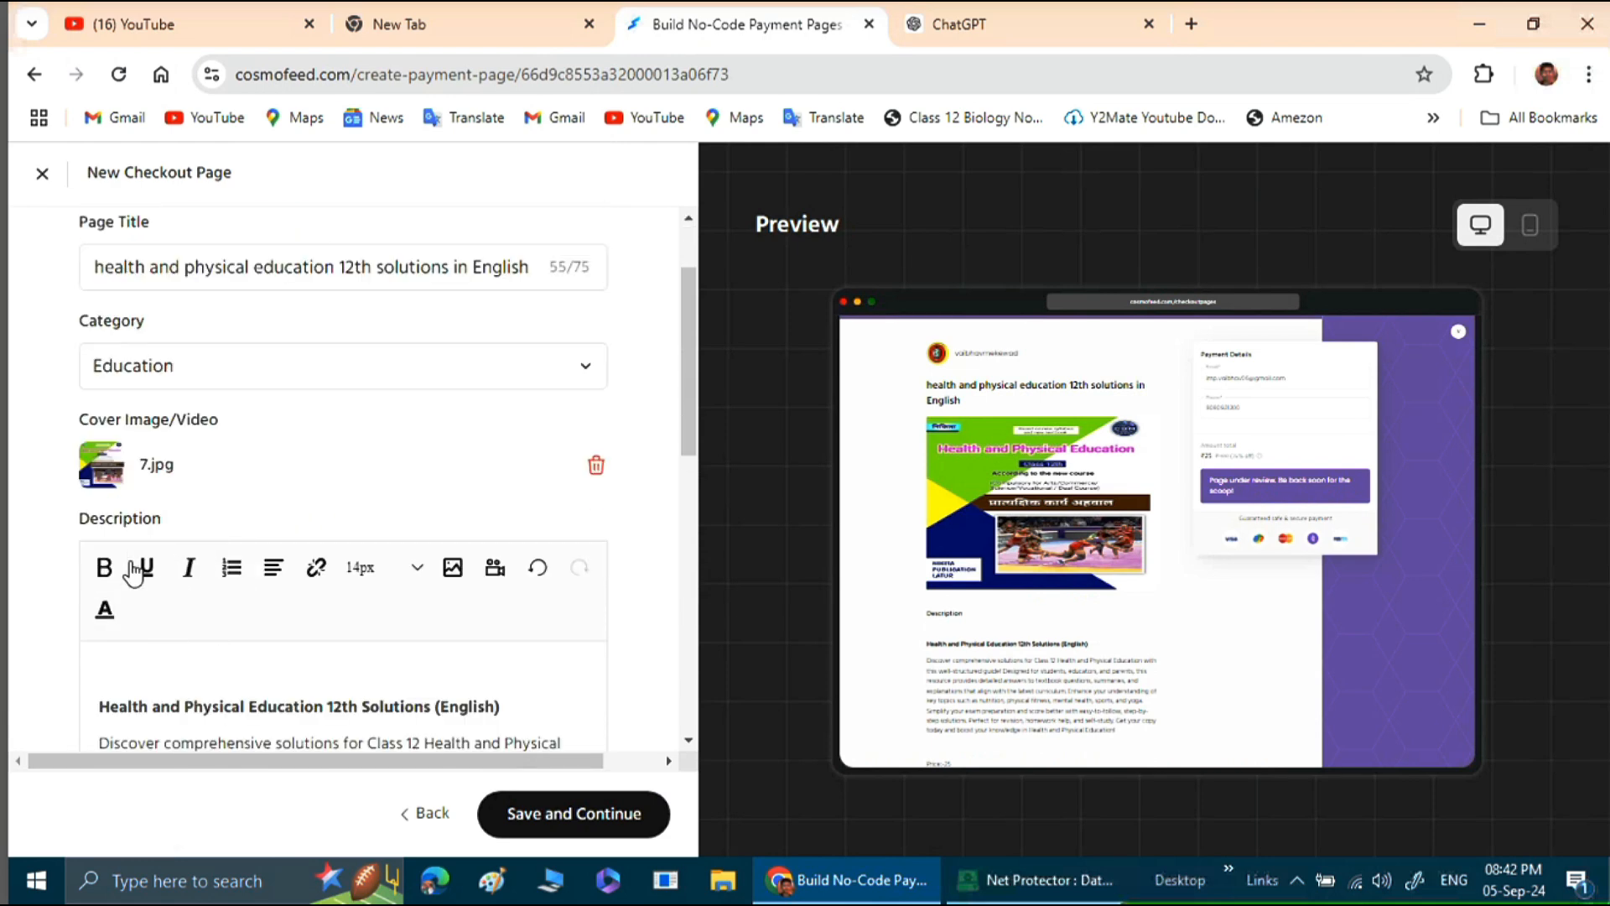
click(104, 568)
click(266, 703)
Save the page details and continue to the registration questions step.
scroll(440, 667, down, 3)
scroll(431, 640, down, 4)
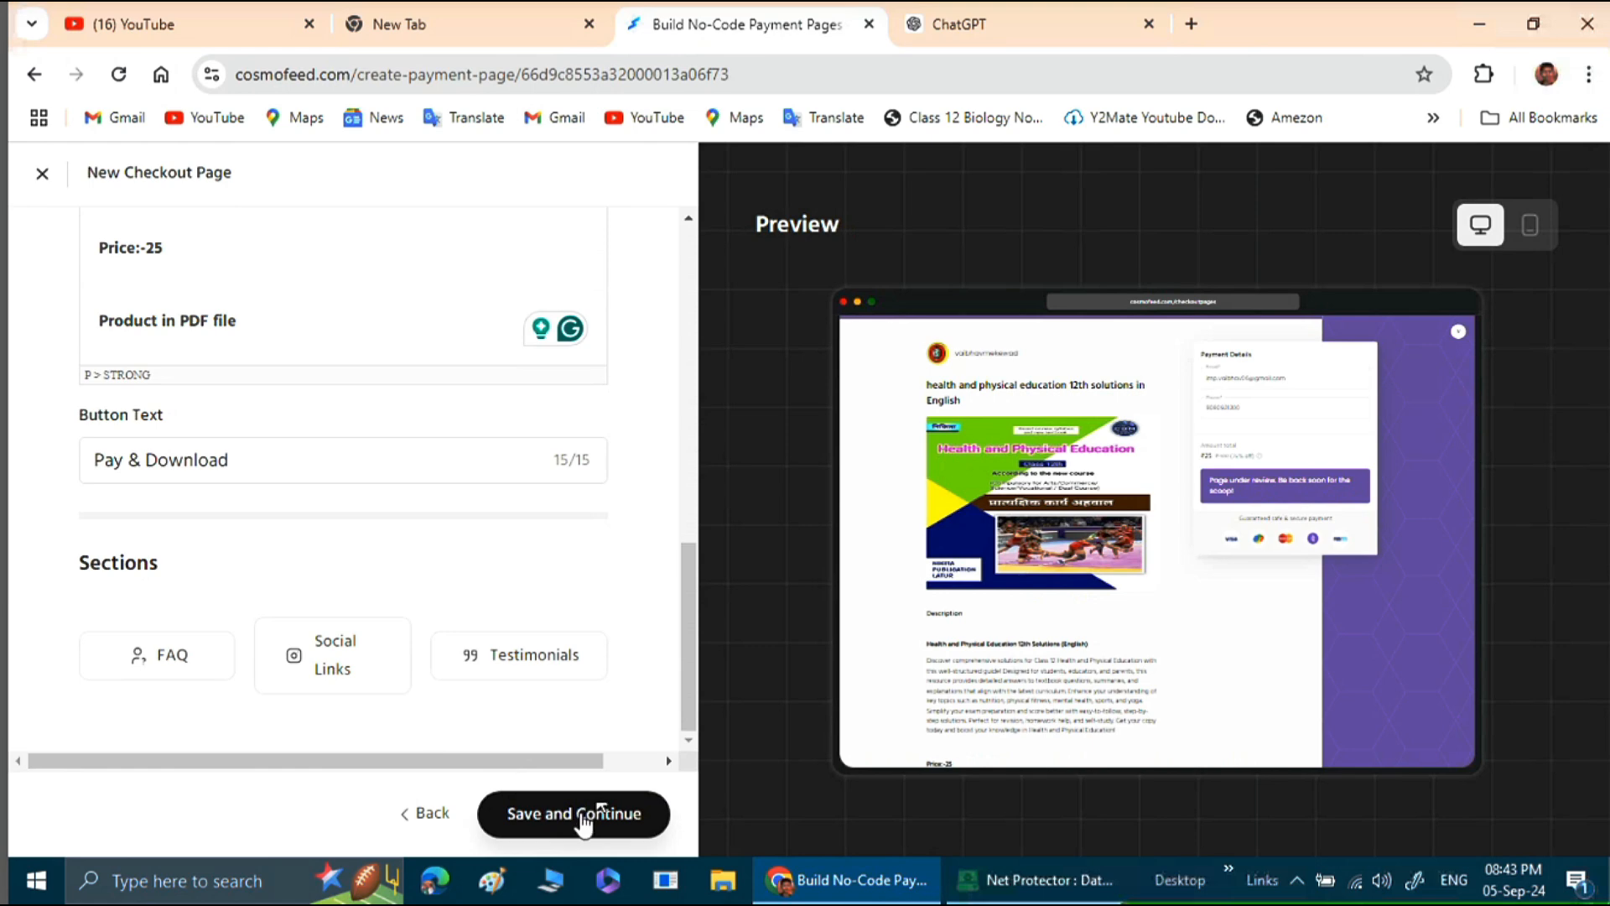
click(584, 818)
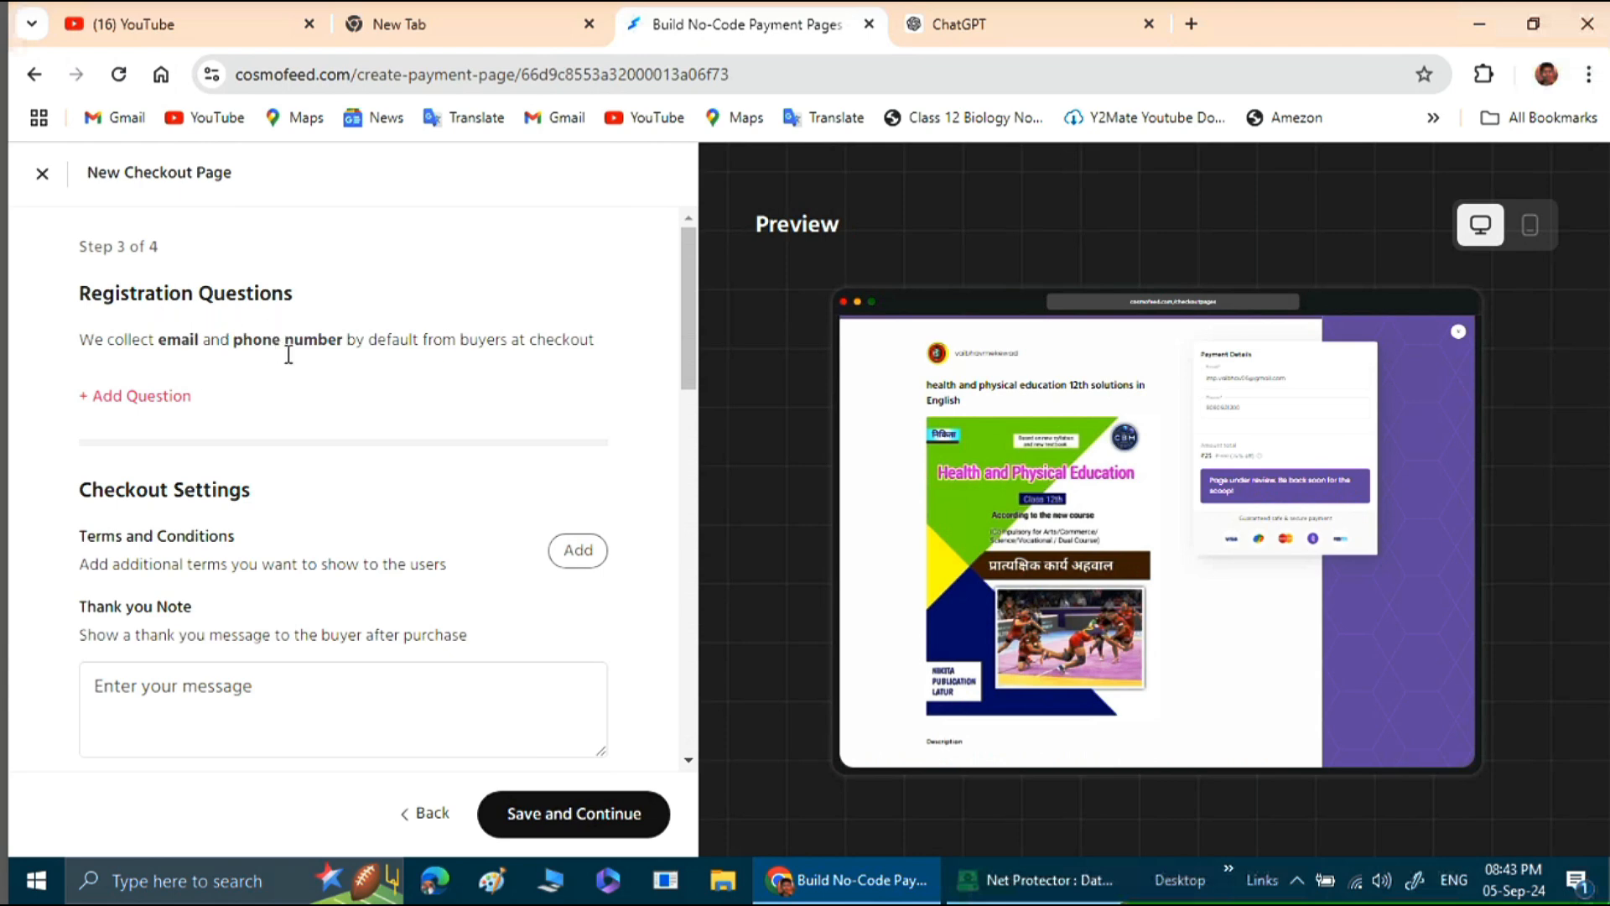
Add an Email-type registration question reading "Do you want this file in PDF Format ?".
click(141, 401)
click(662, 334)
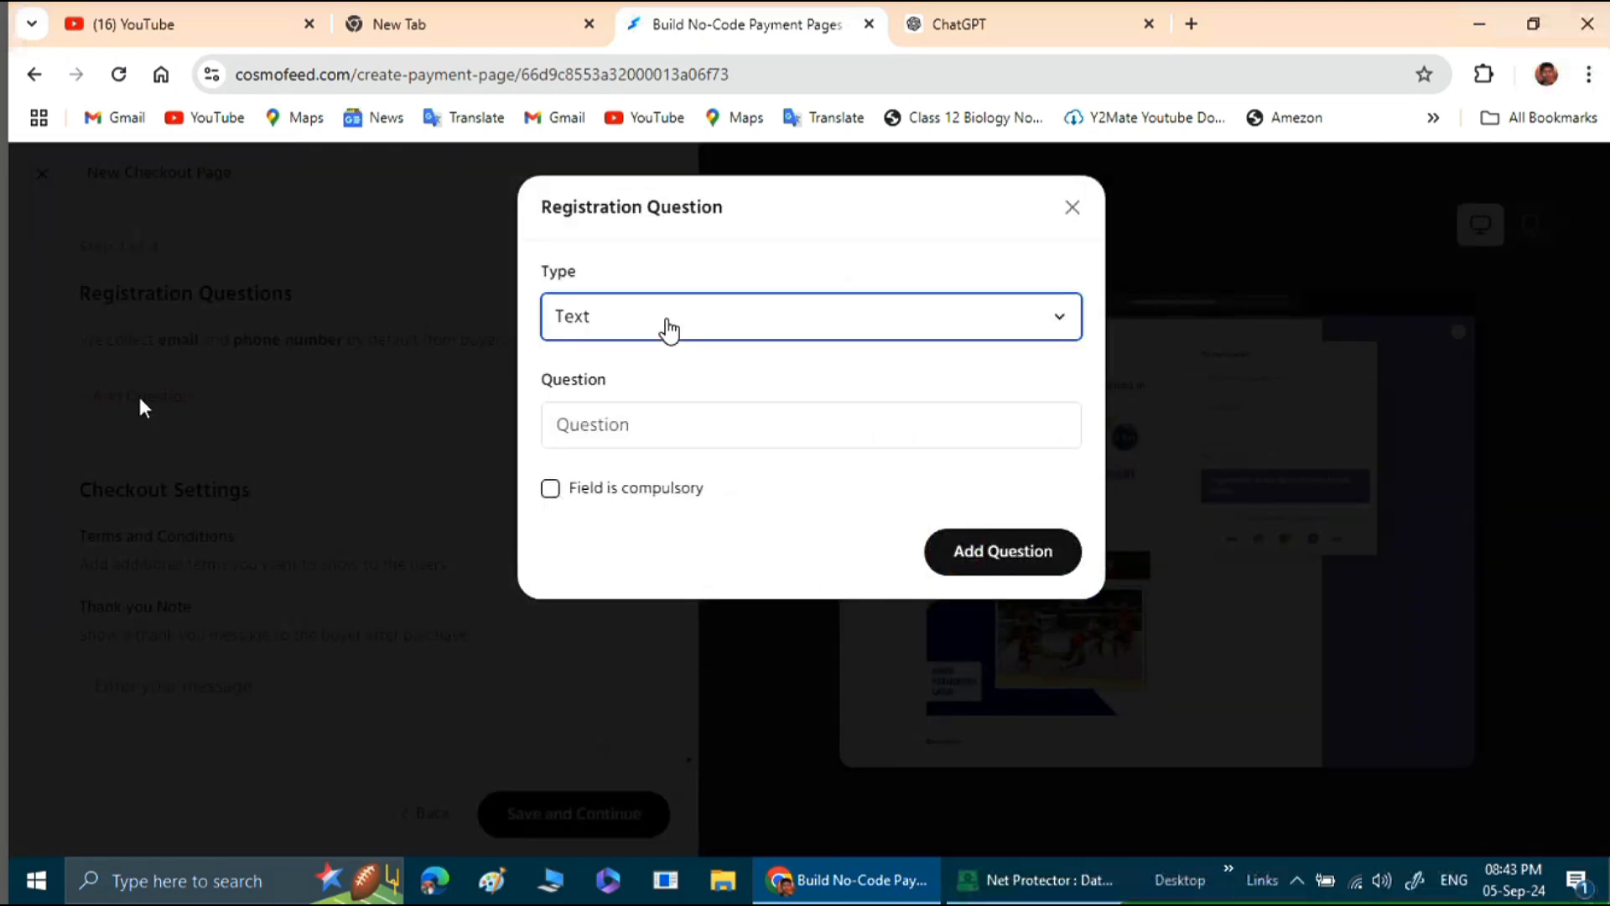
click(644, 474)
click(652, 427)
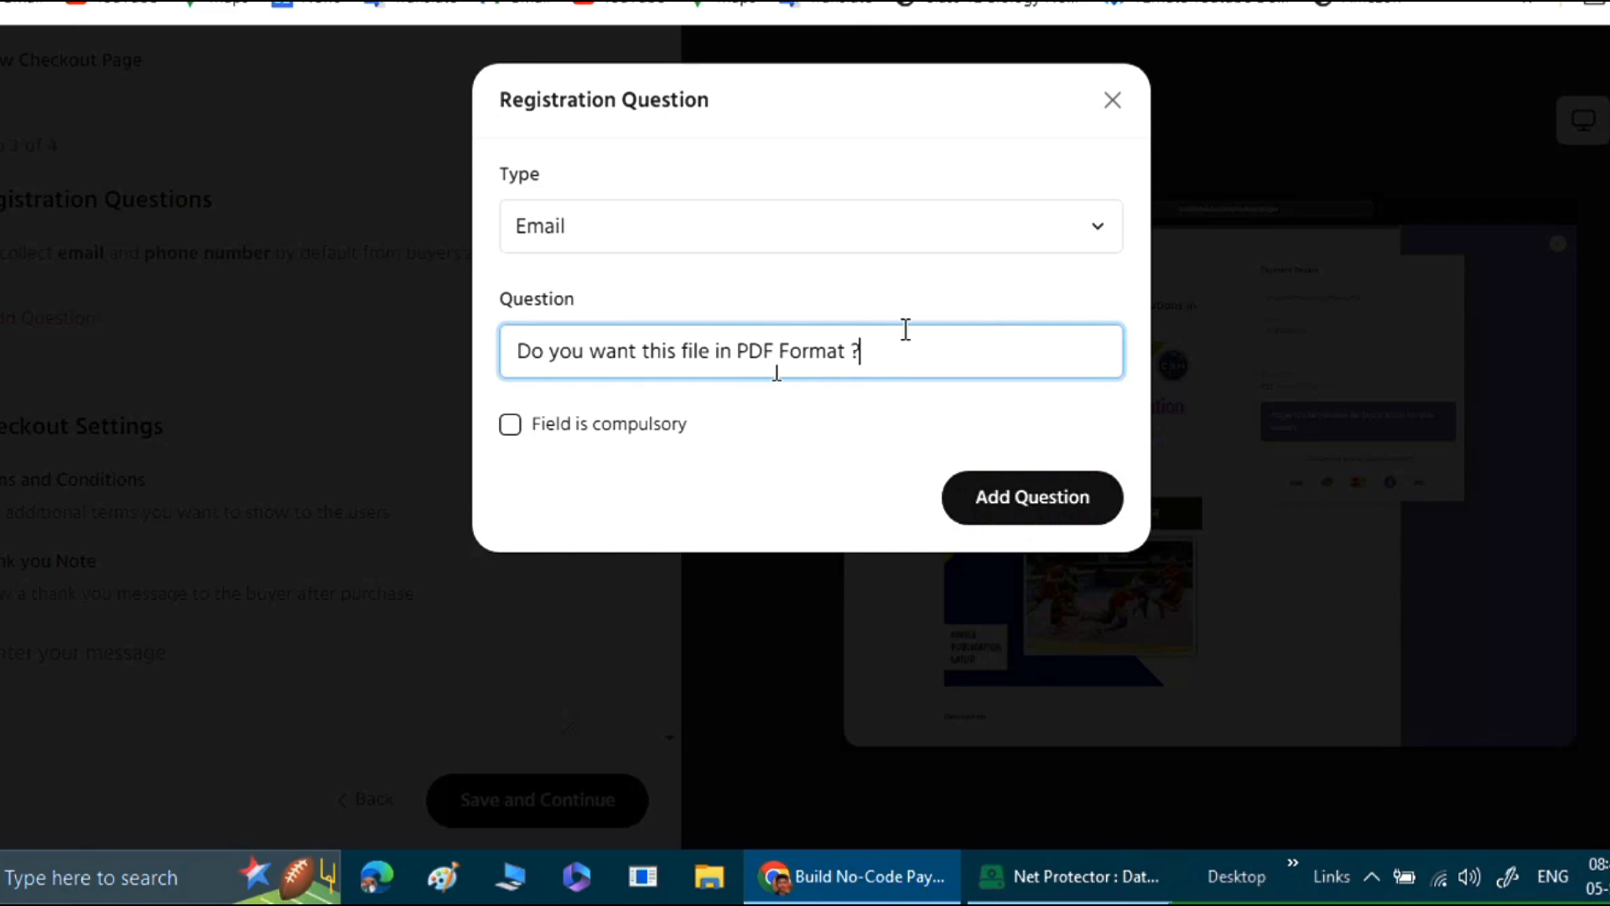
click(1025, 516)
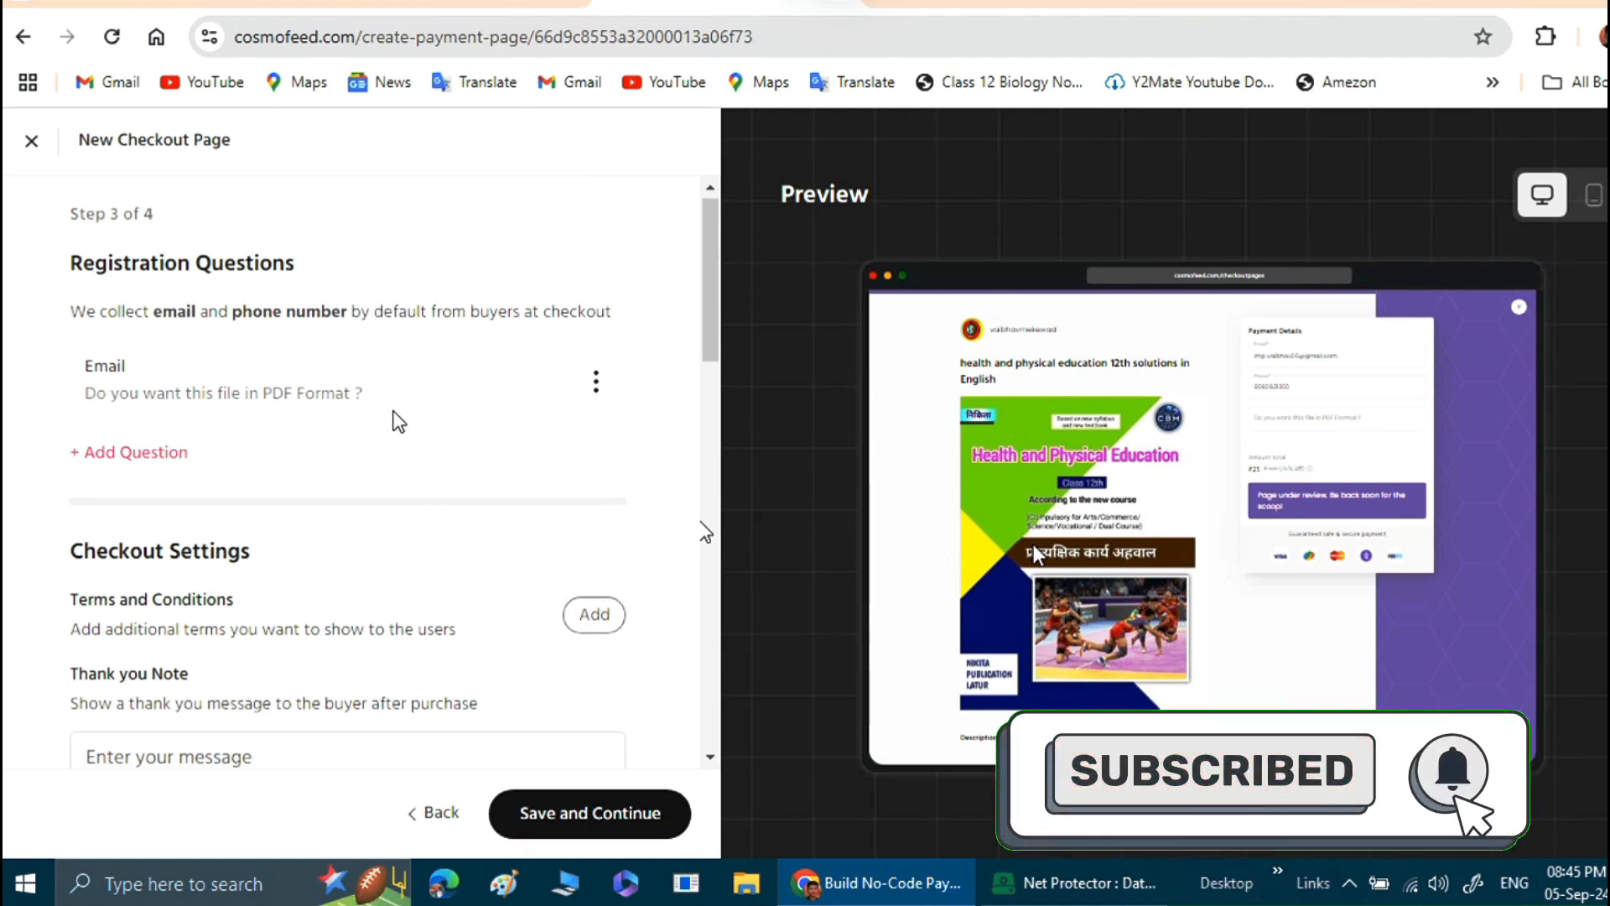
Enter "Thanks" as the thank you note shown to the buyer after purchase.
scroll(398, 421, down, 2)
scroll(399, 421, down, 3)
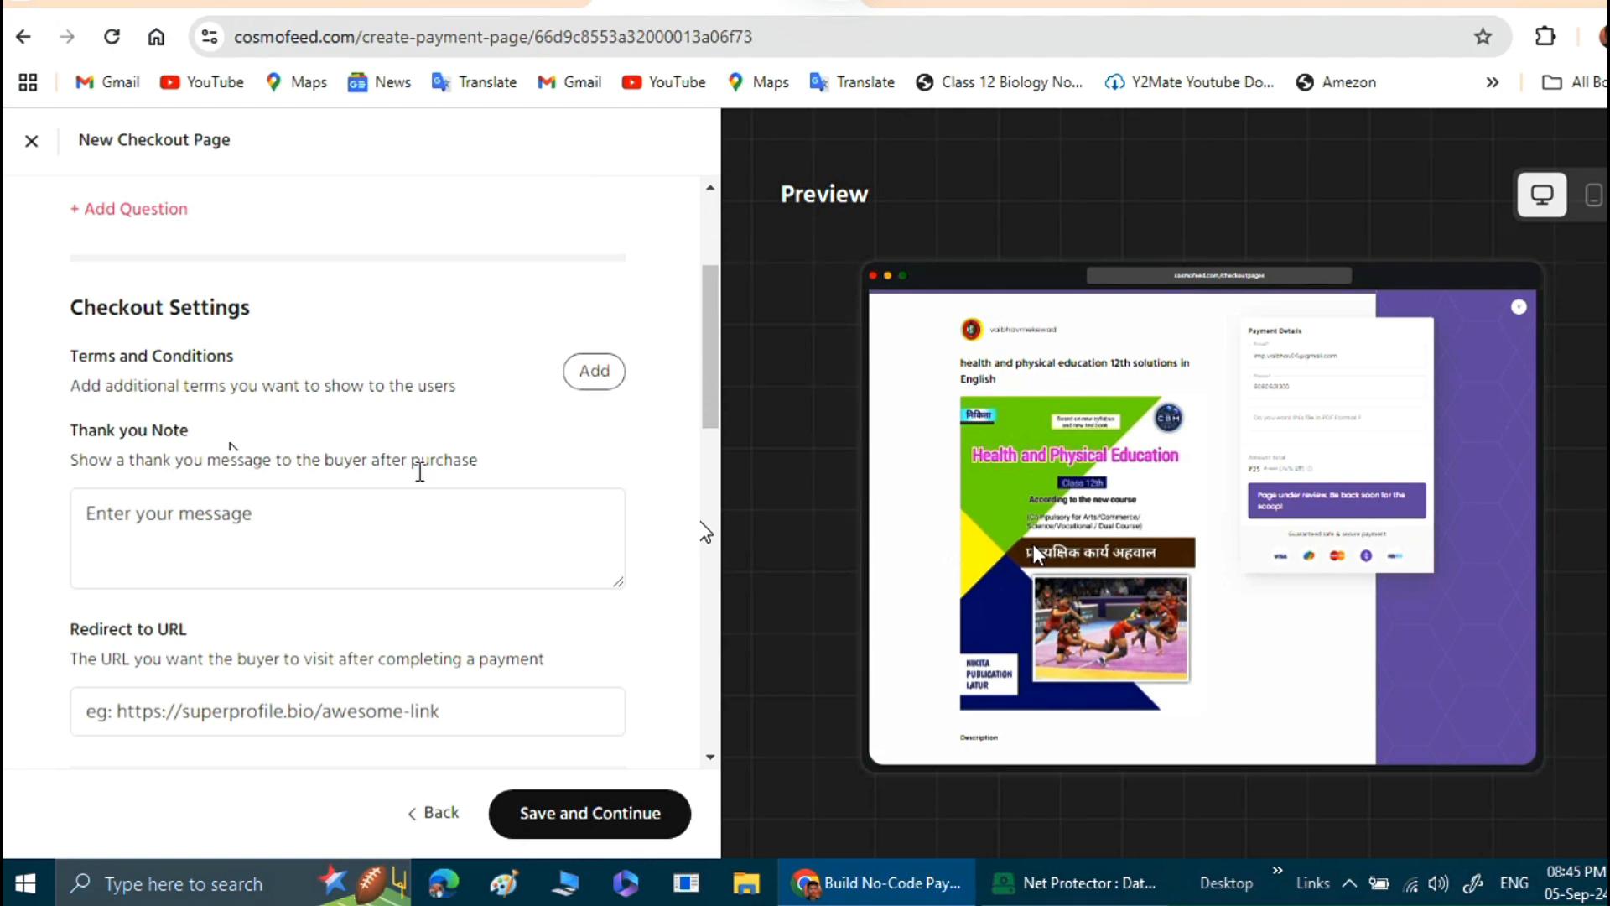
scroll(445, 453, down, 3)
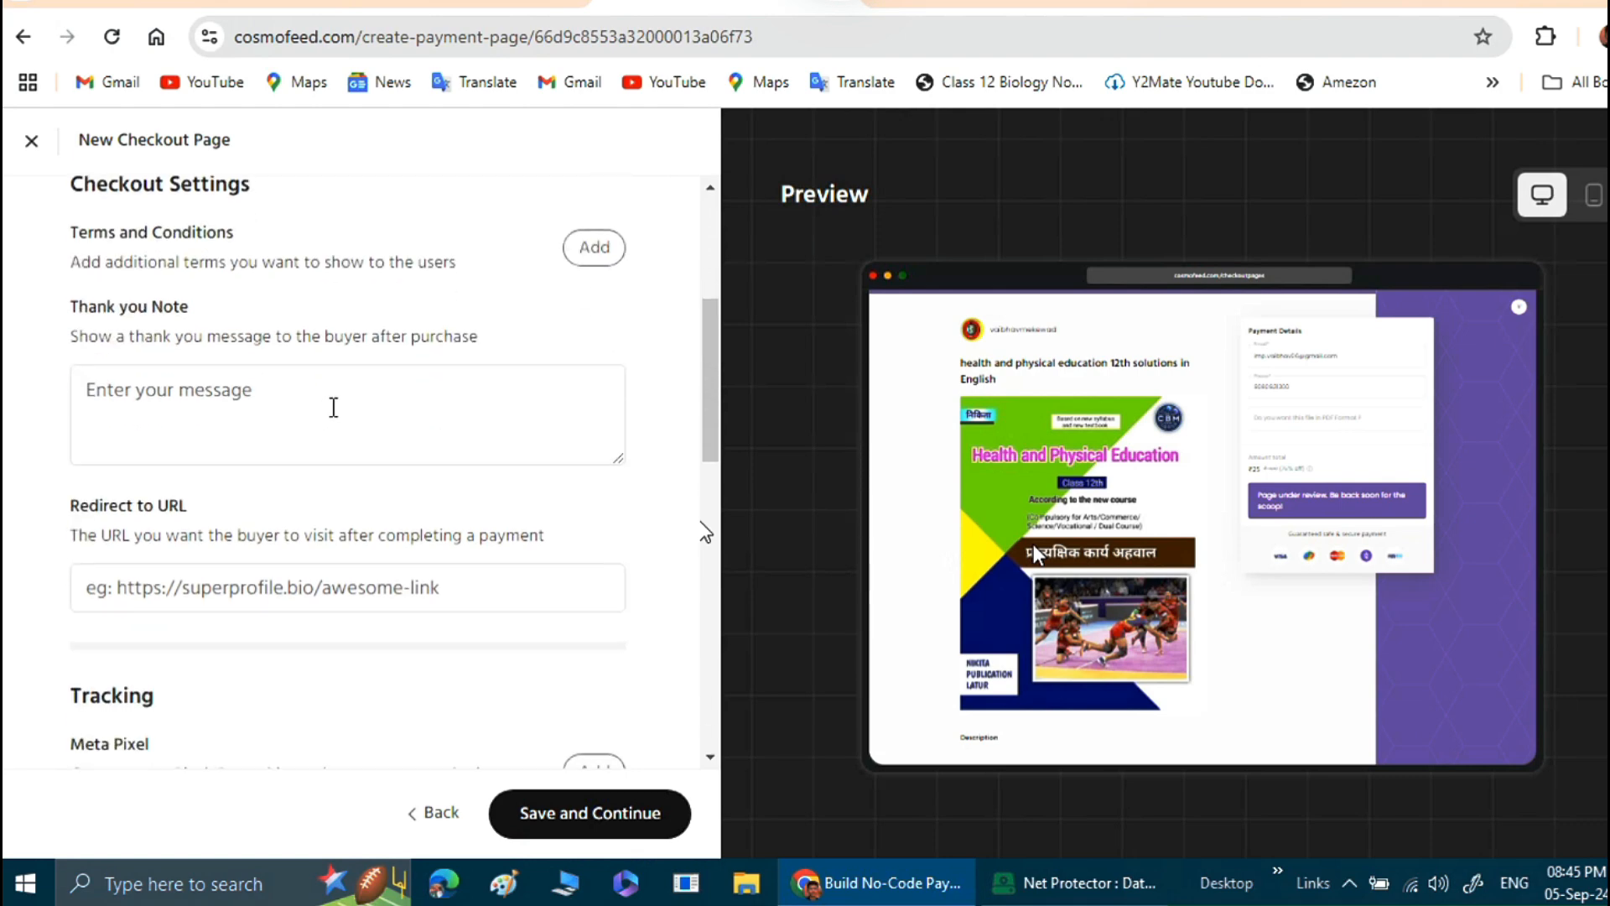
click(202, 390)
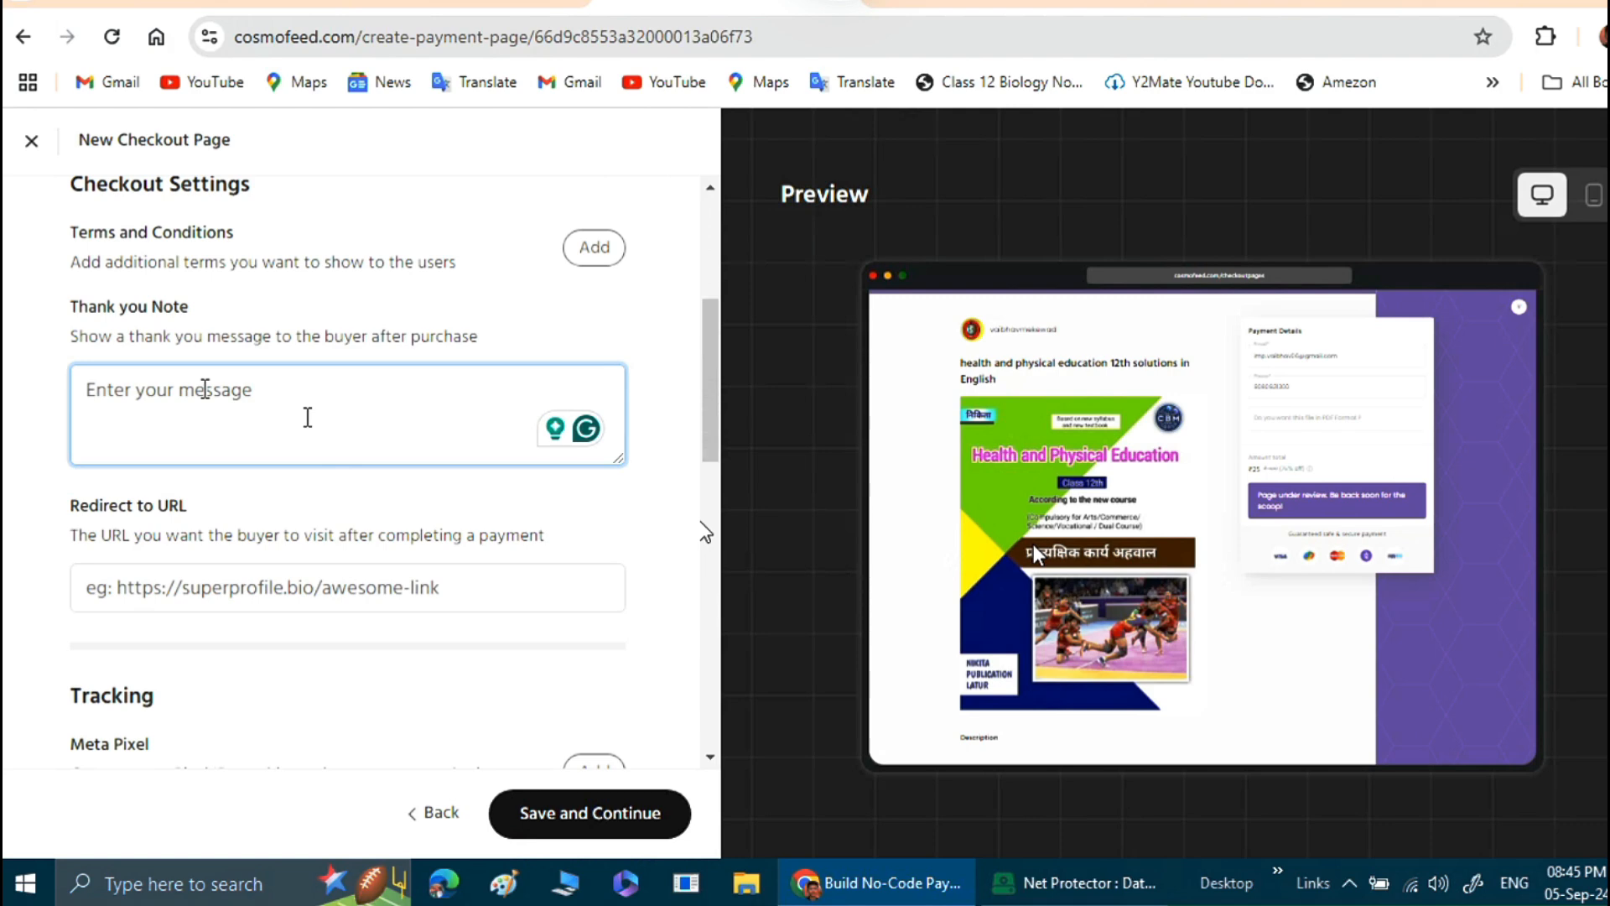
text(Thanks)
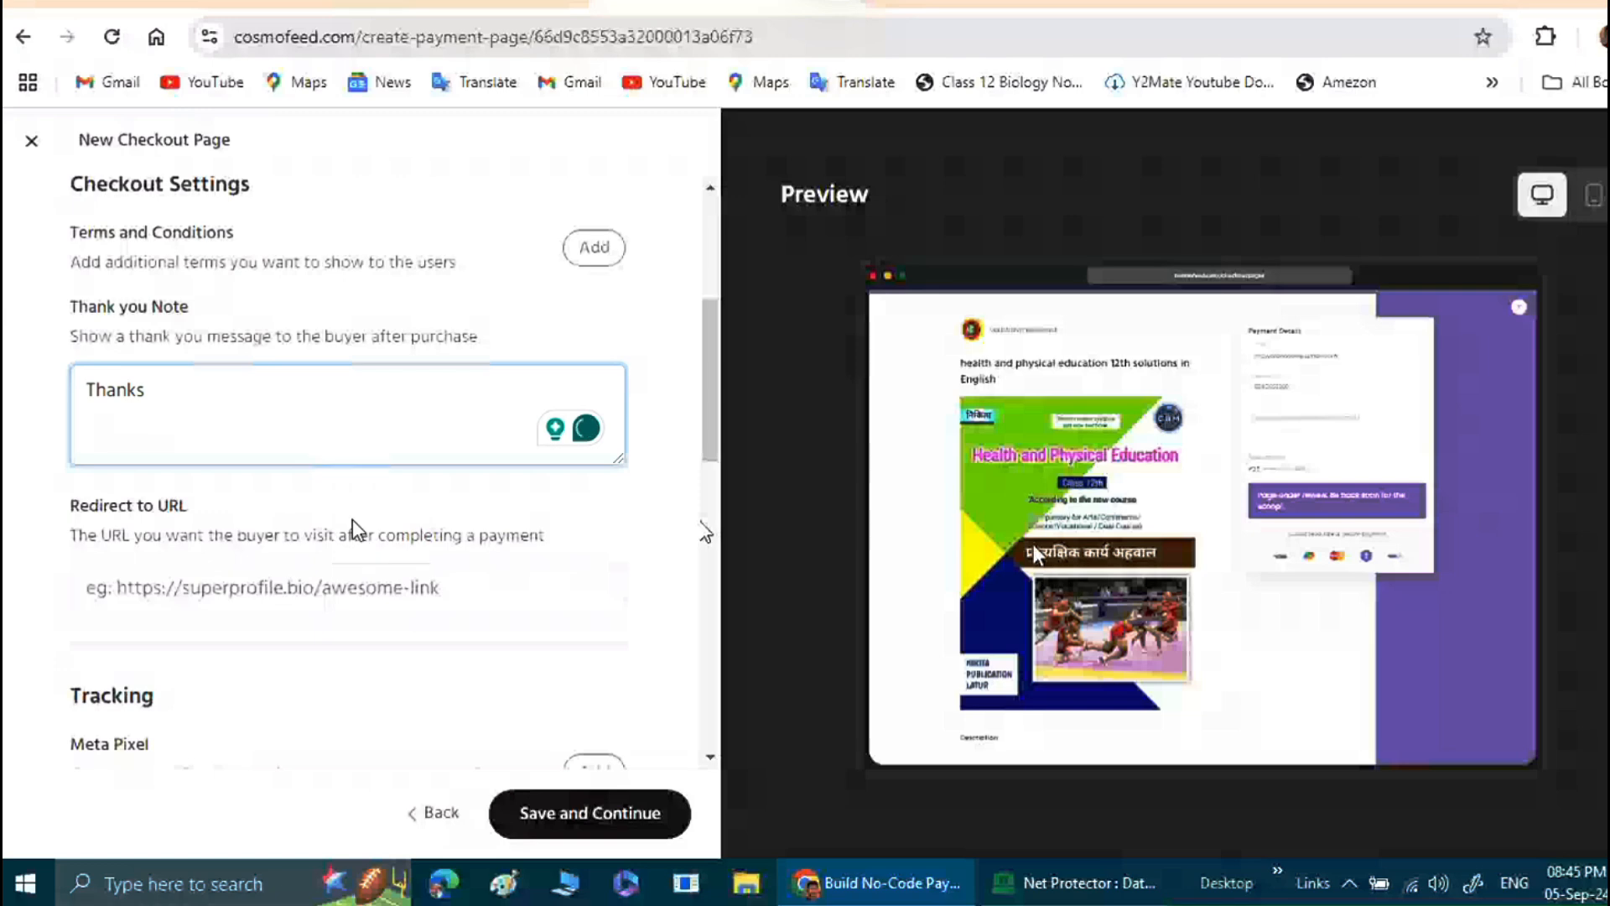
Review the redirect URL, Meta Pixel and Google Analytics tracking, bump offer and discount coupon options.
scroll(352, 520, down, 2)
scroll(350, 520, down, 1)
click(226, 340)
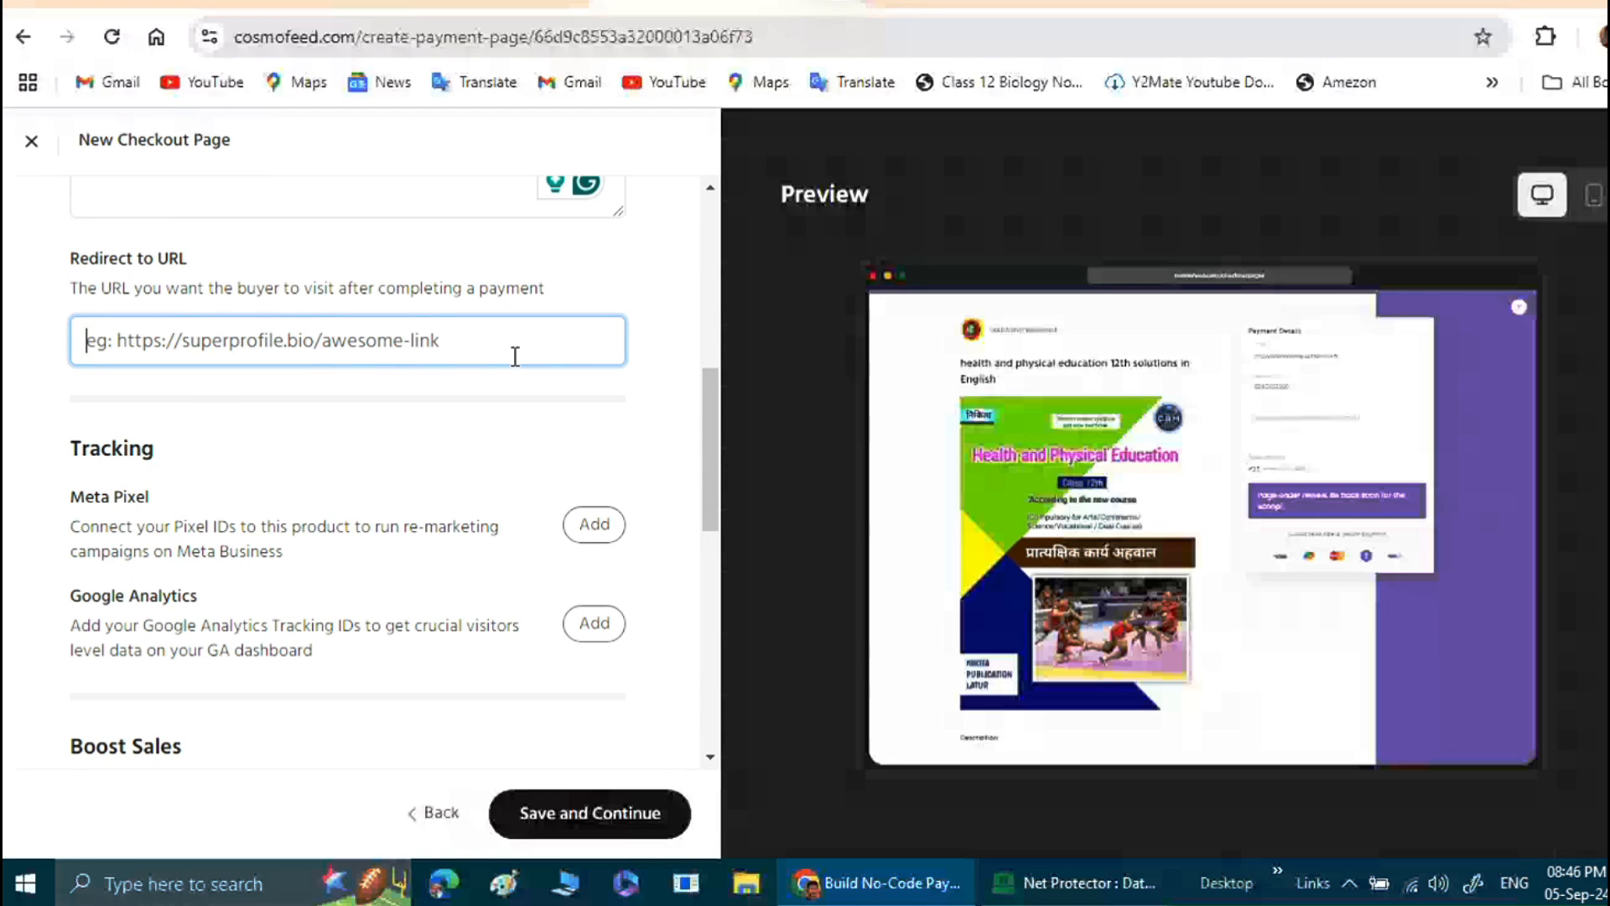
scroll(501, 406, down, 3)
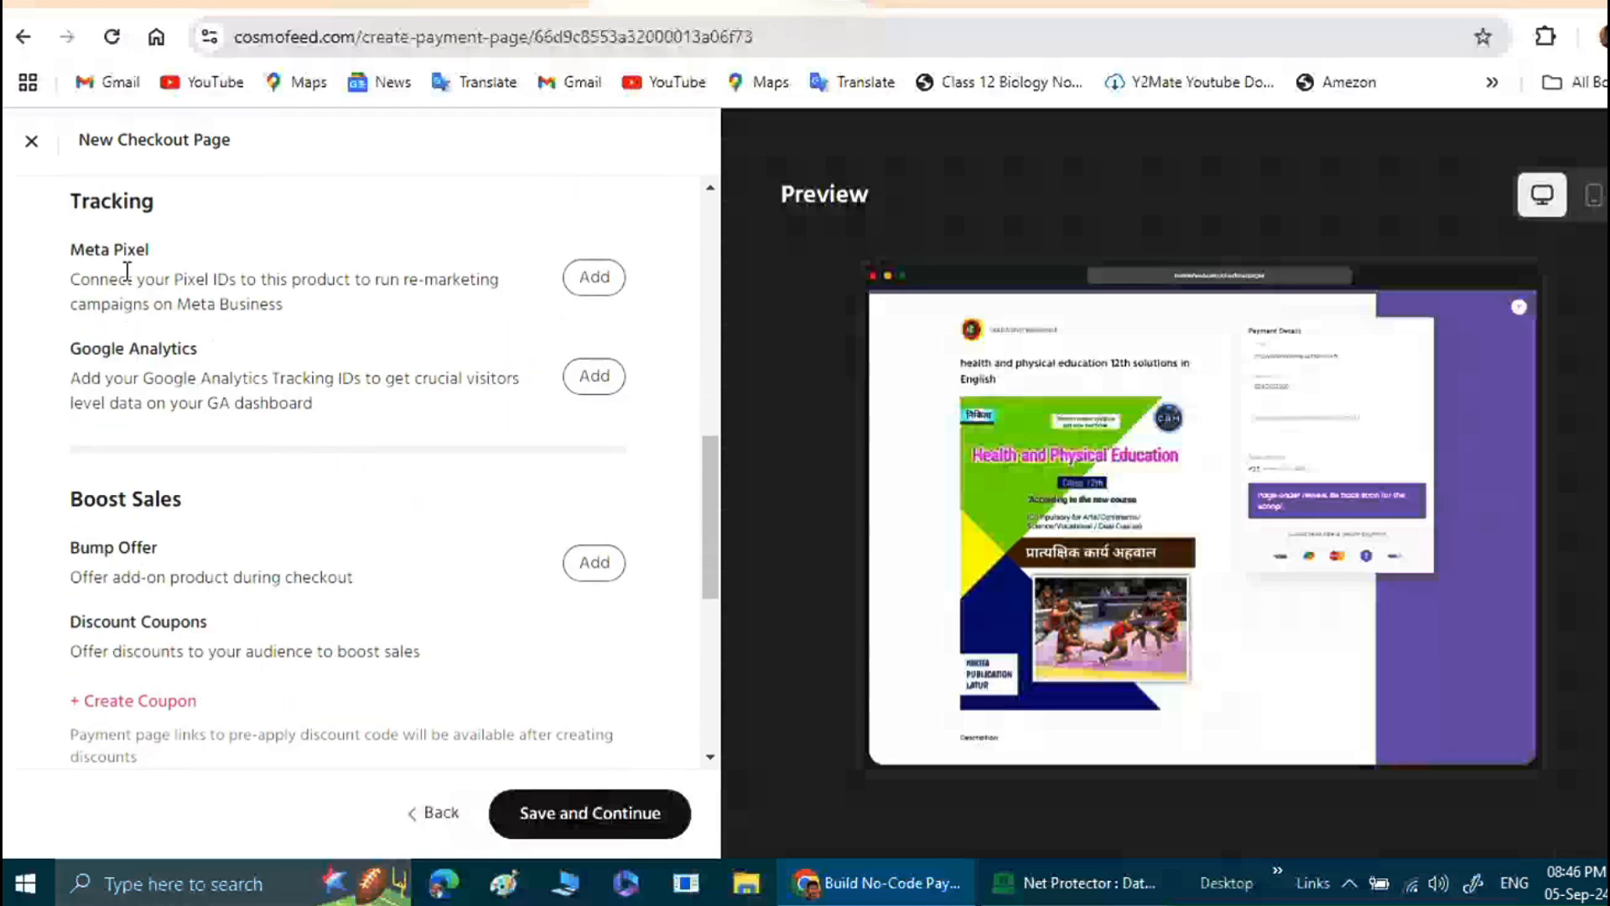
scroll(299, 319, down, 2)
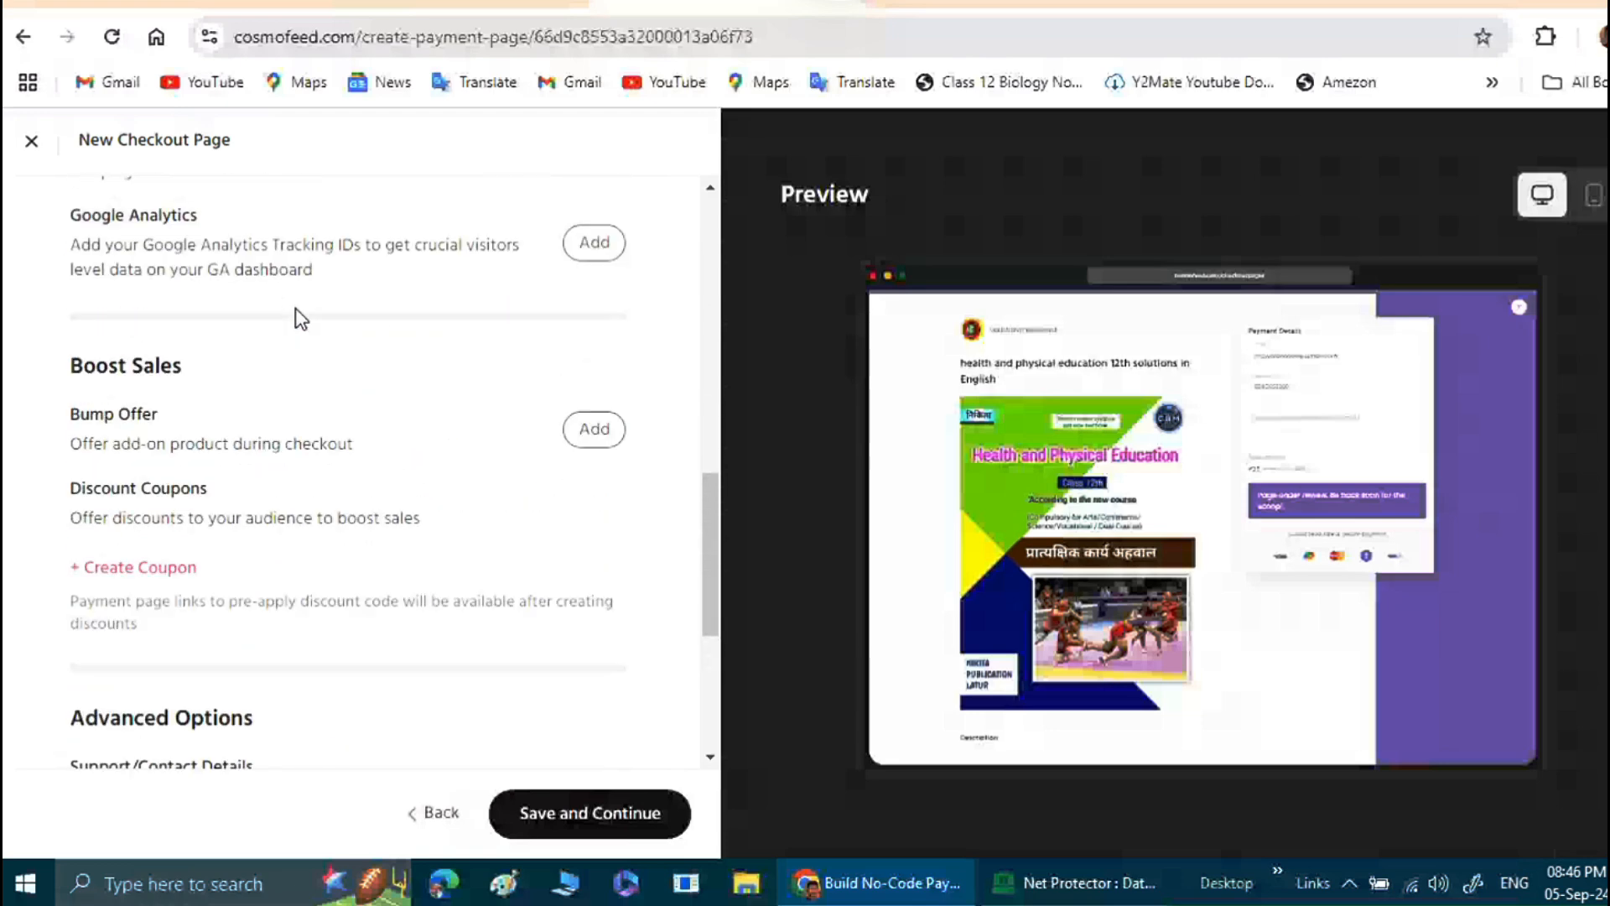
scroll(299, 320, up, 2)
scroll(299, 320, up, 1)
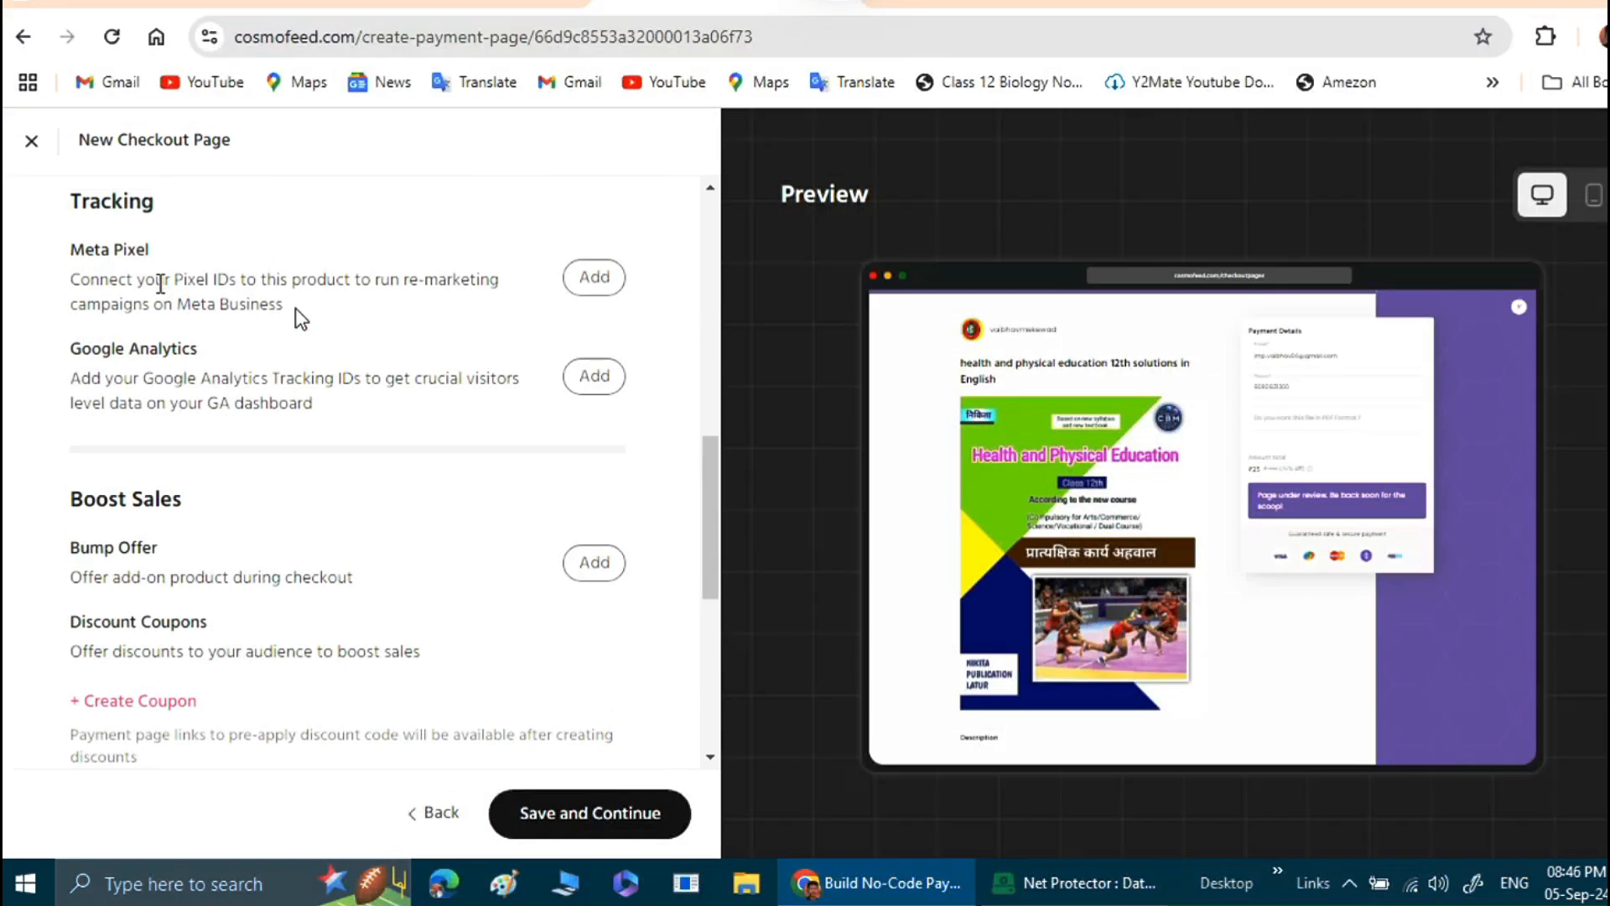
scroll(295, 308, down, 2)
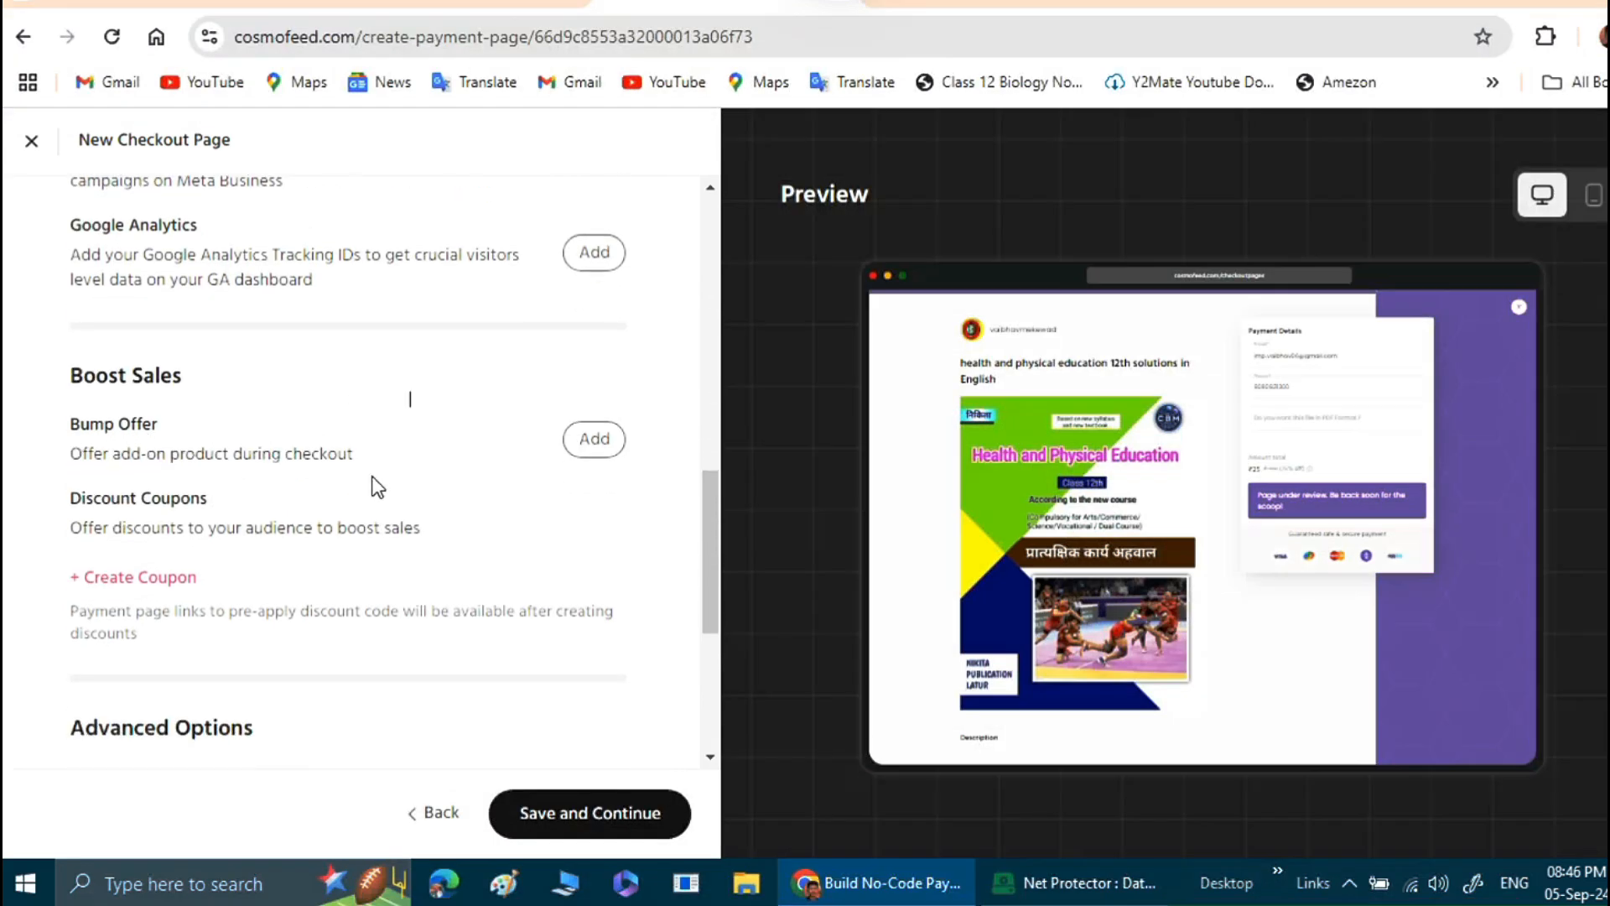
scroll(161, 514, down, 2)
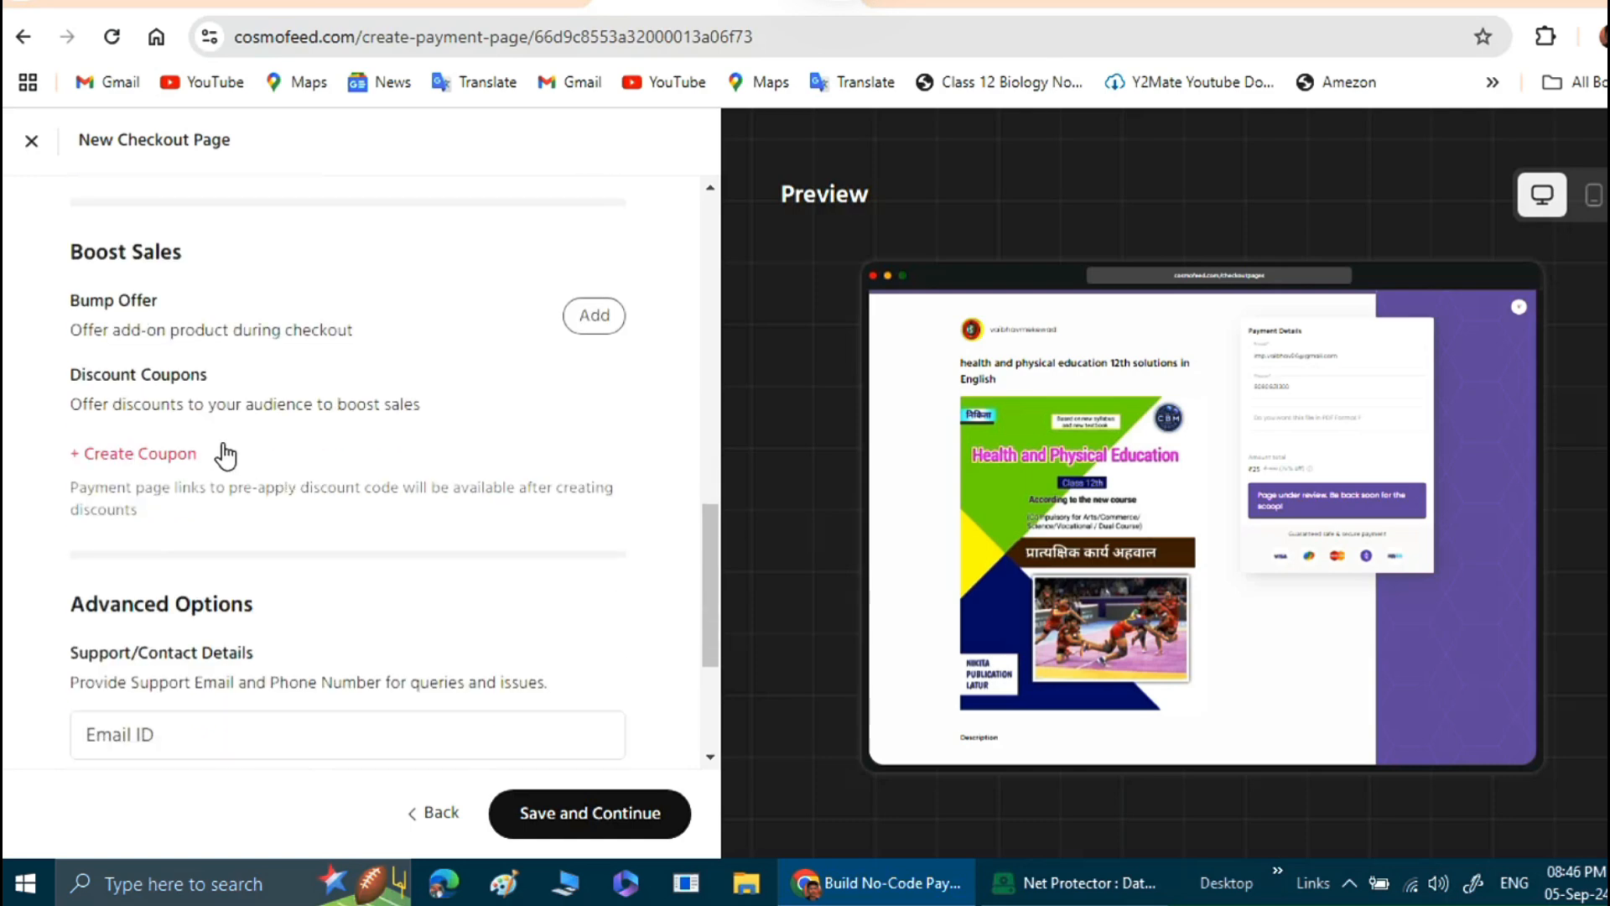
Fill in the support e-mail address and phone number in the Support/Contact Details.
scroll(223, 445, down, 2)
scroll(264, 398, down, 2)
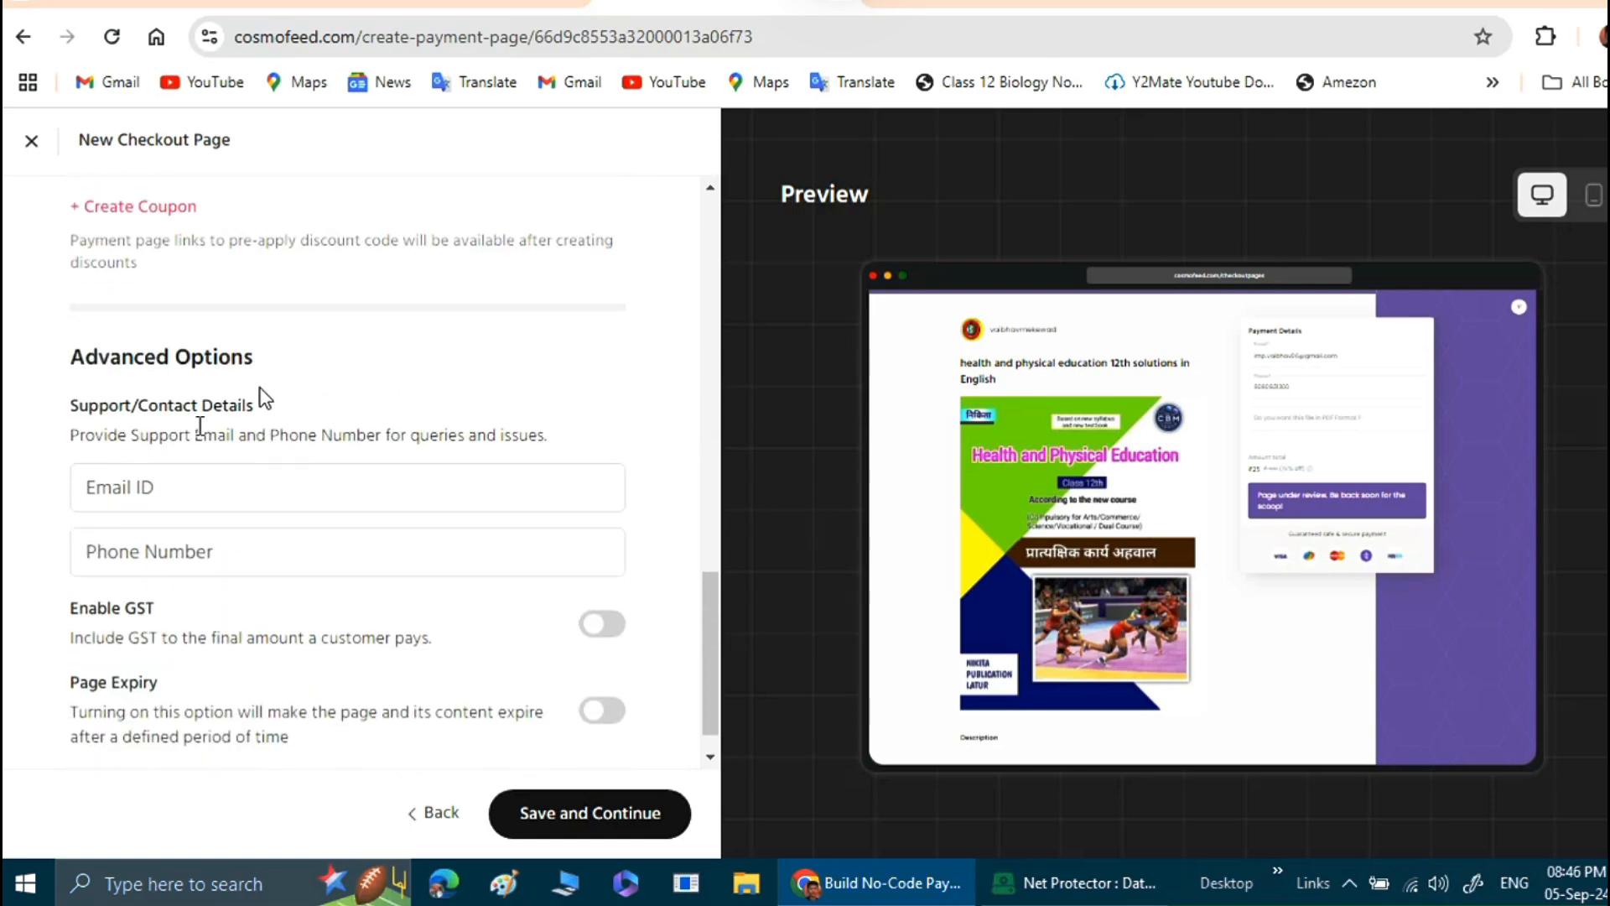
click(245, 501)
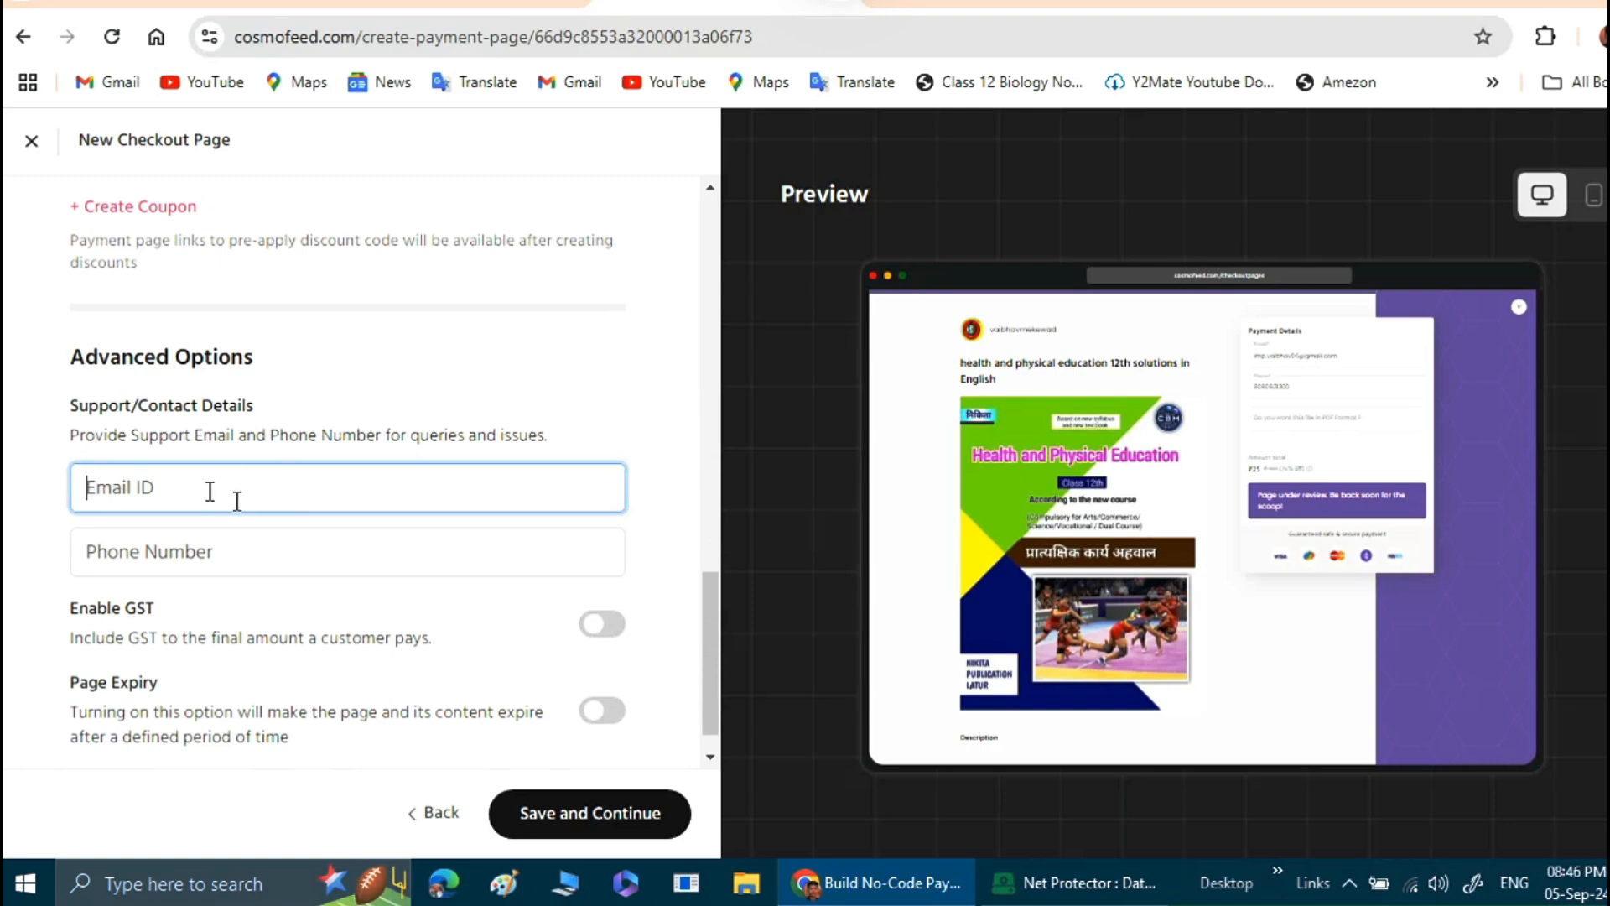
click(248, 558)
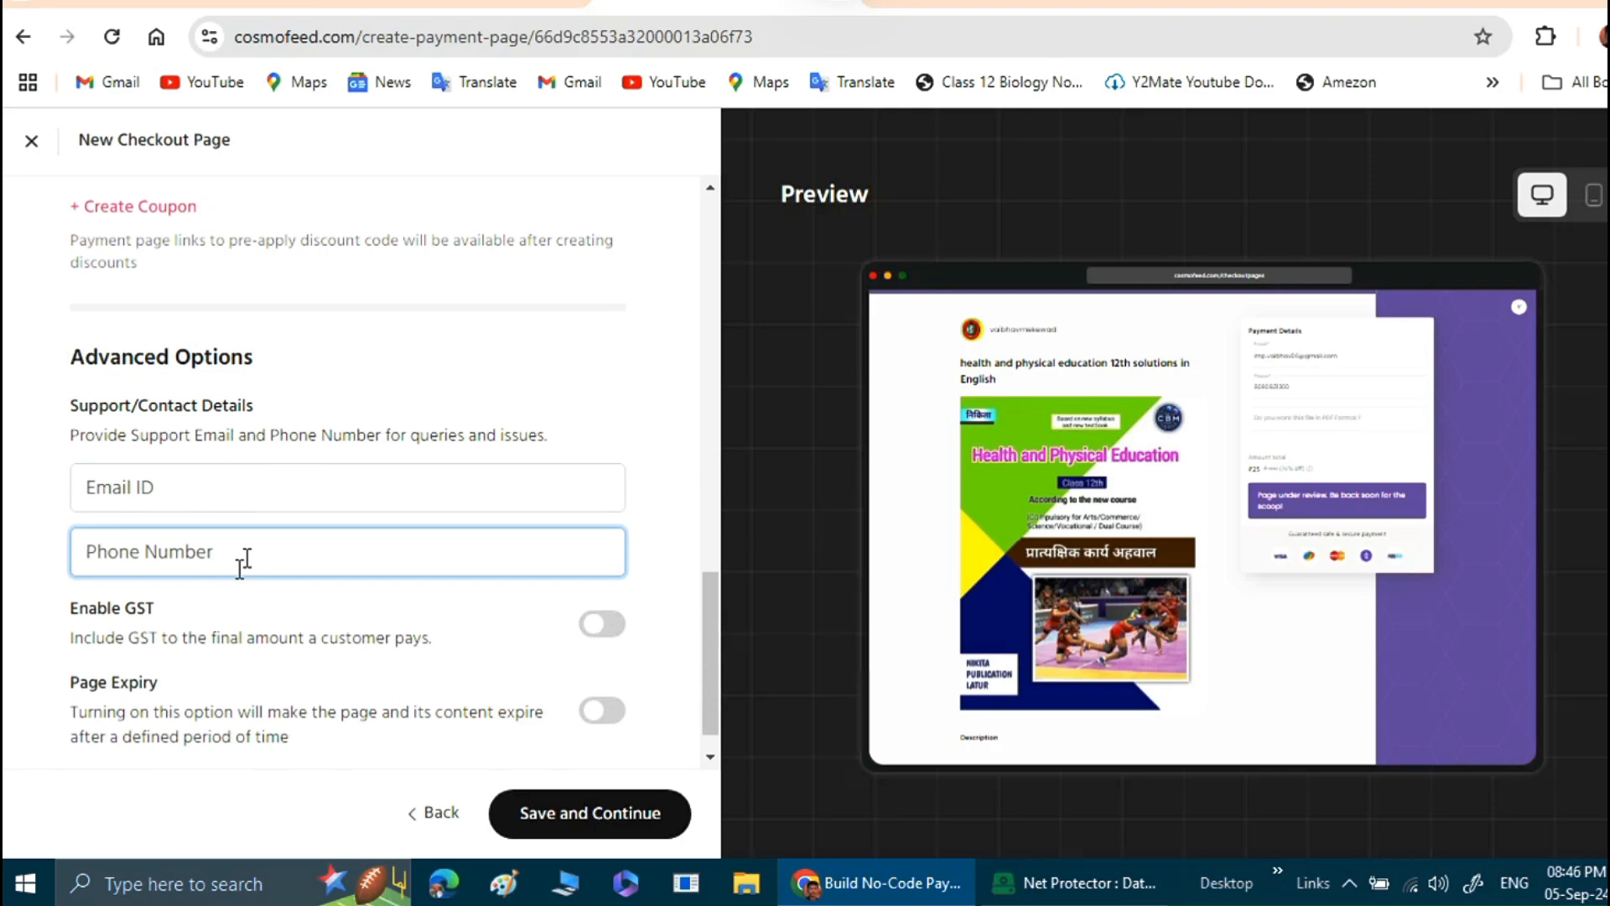
click(238, 474)
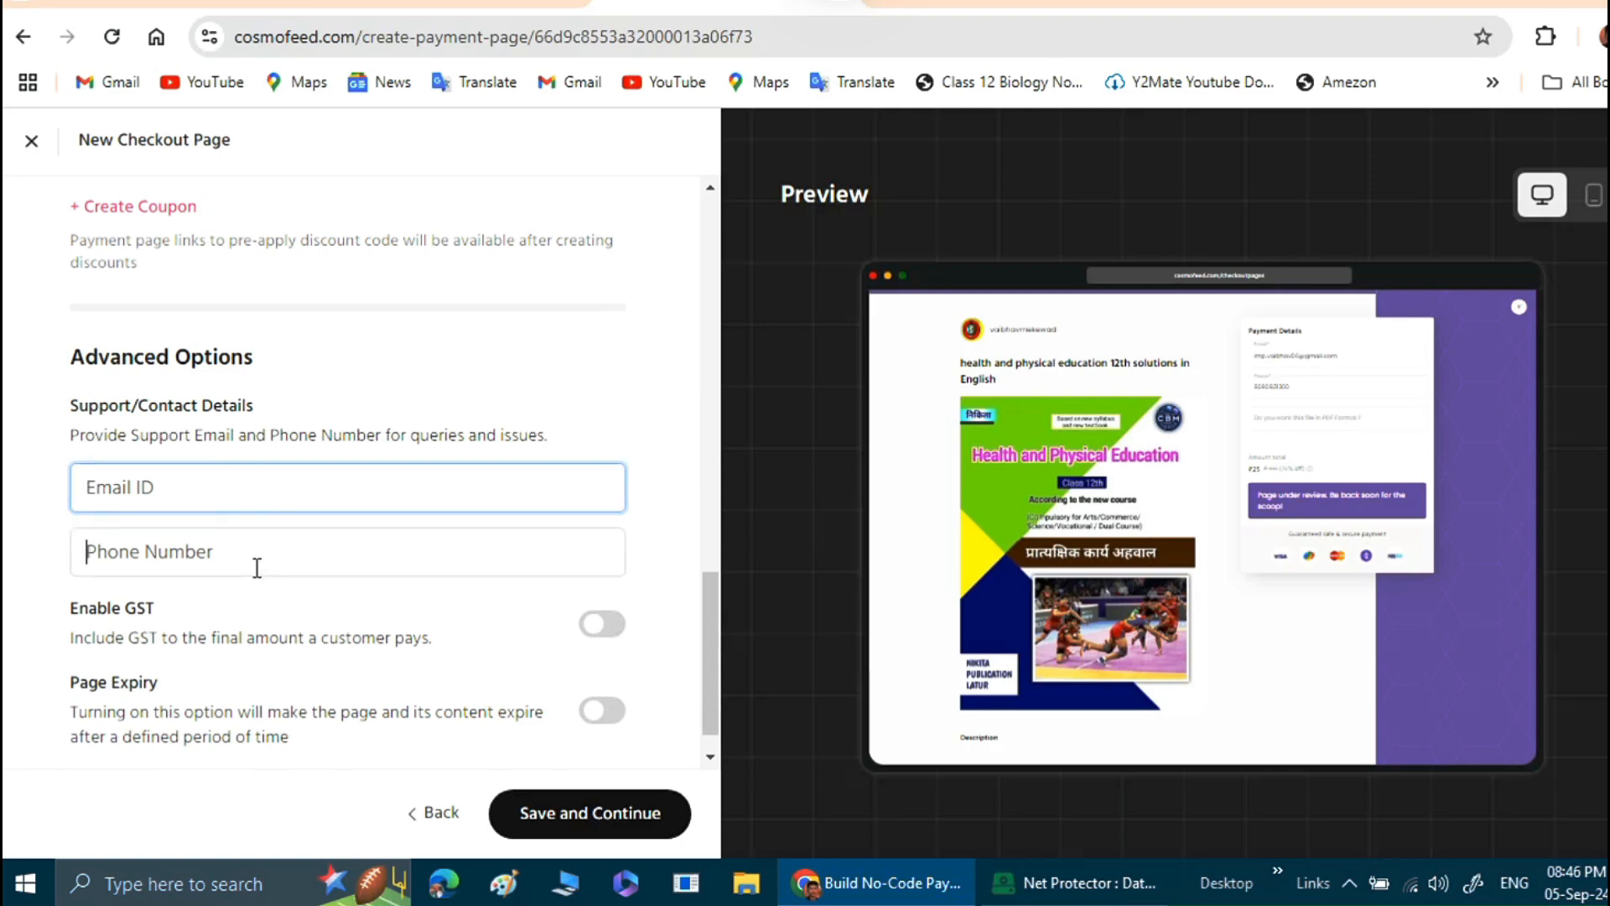
click(256, 564)
click(269, 487)
click(289, 560)
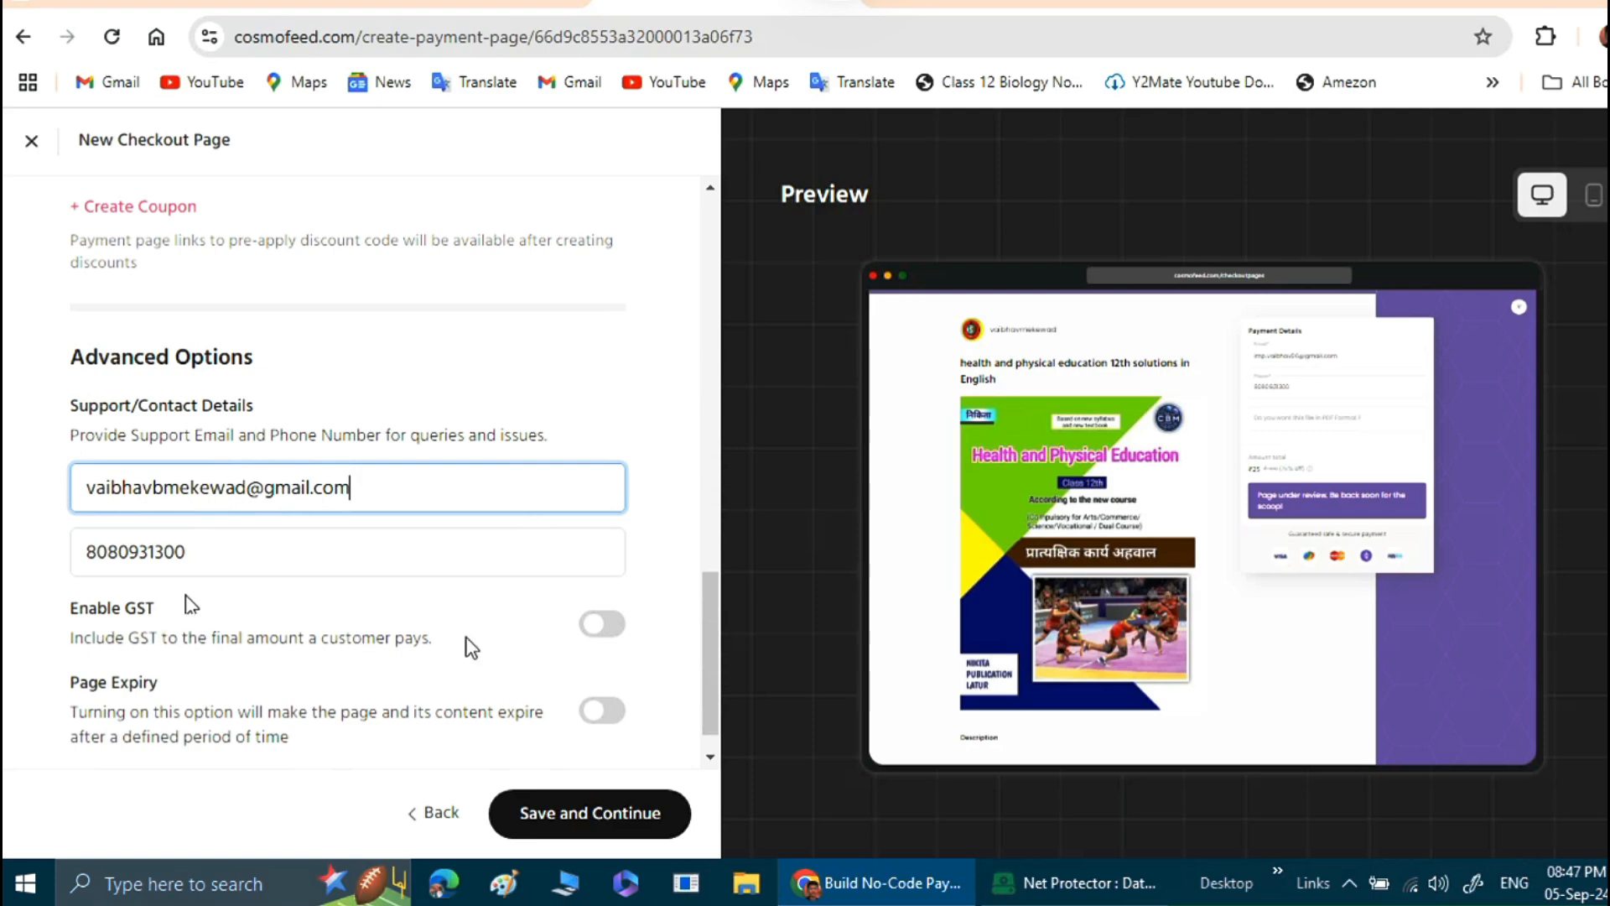
Try to save the checkout settings with GST enabled, and turn GST back off.
click(607, 635)
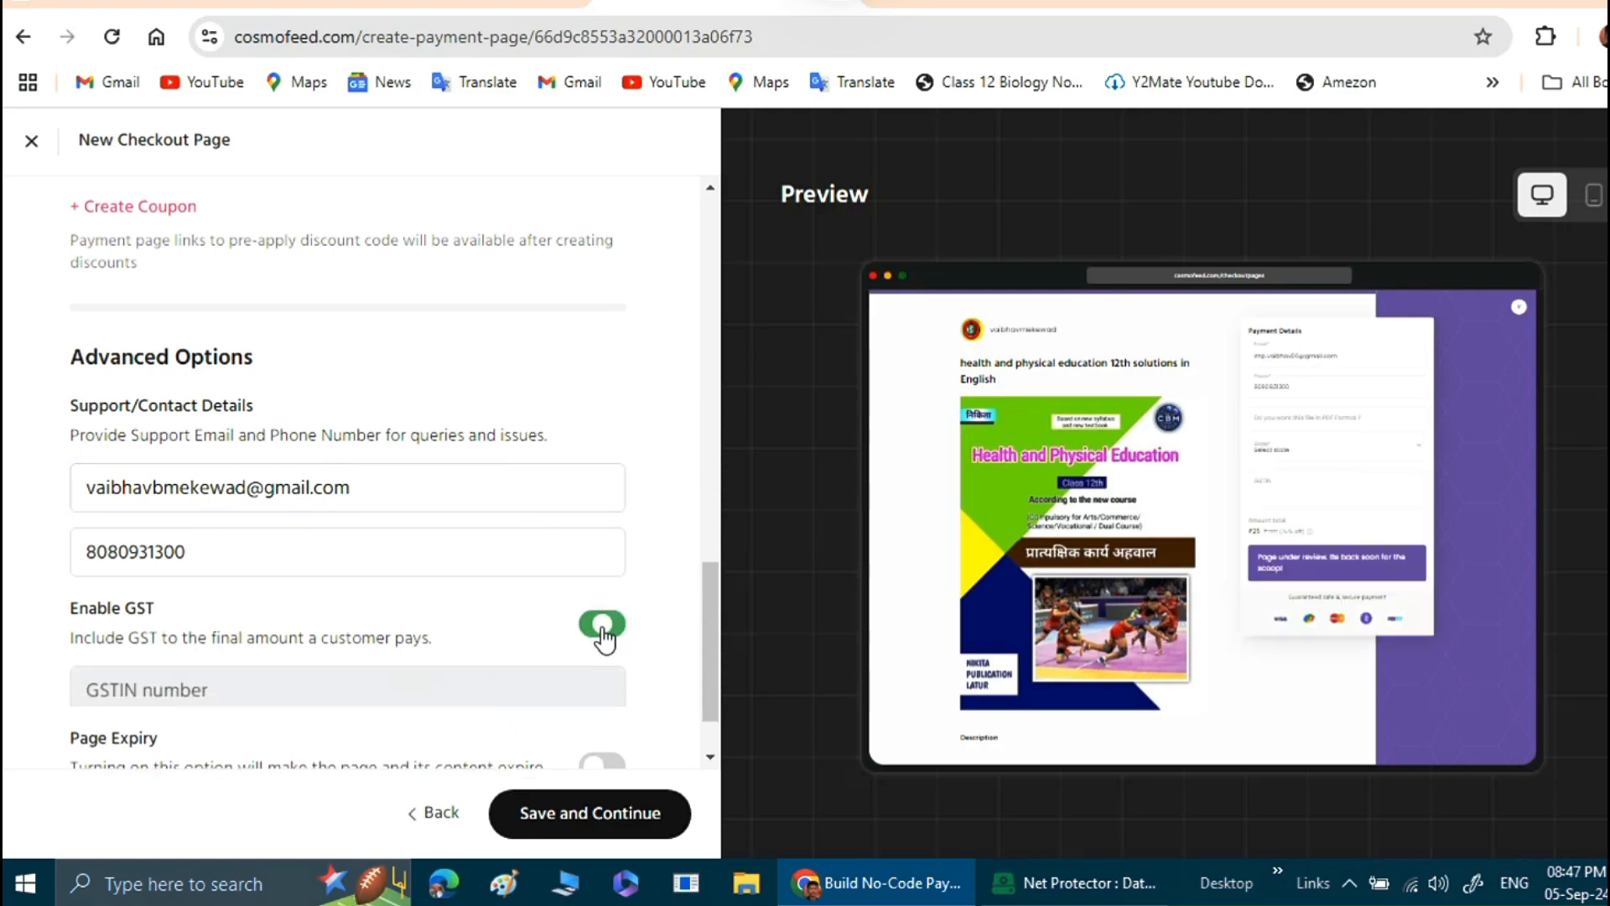
scroll(466, 623, down, 2)
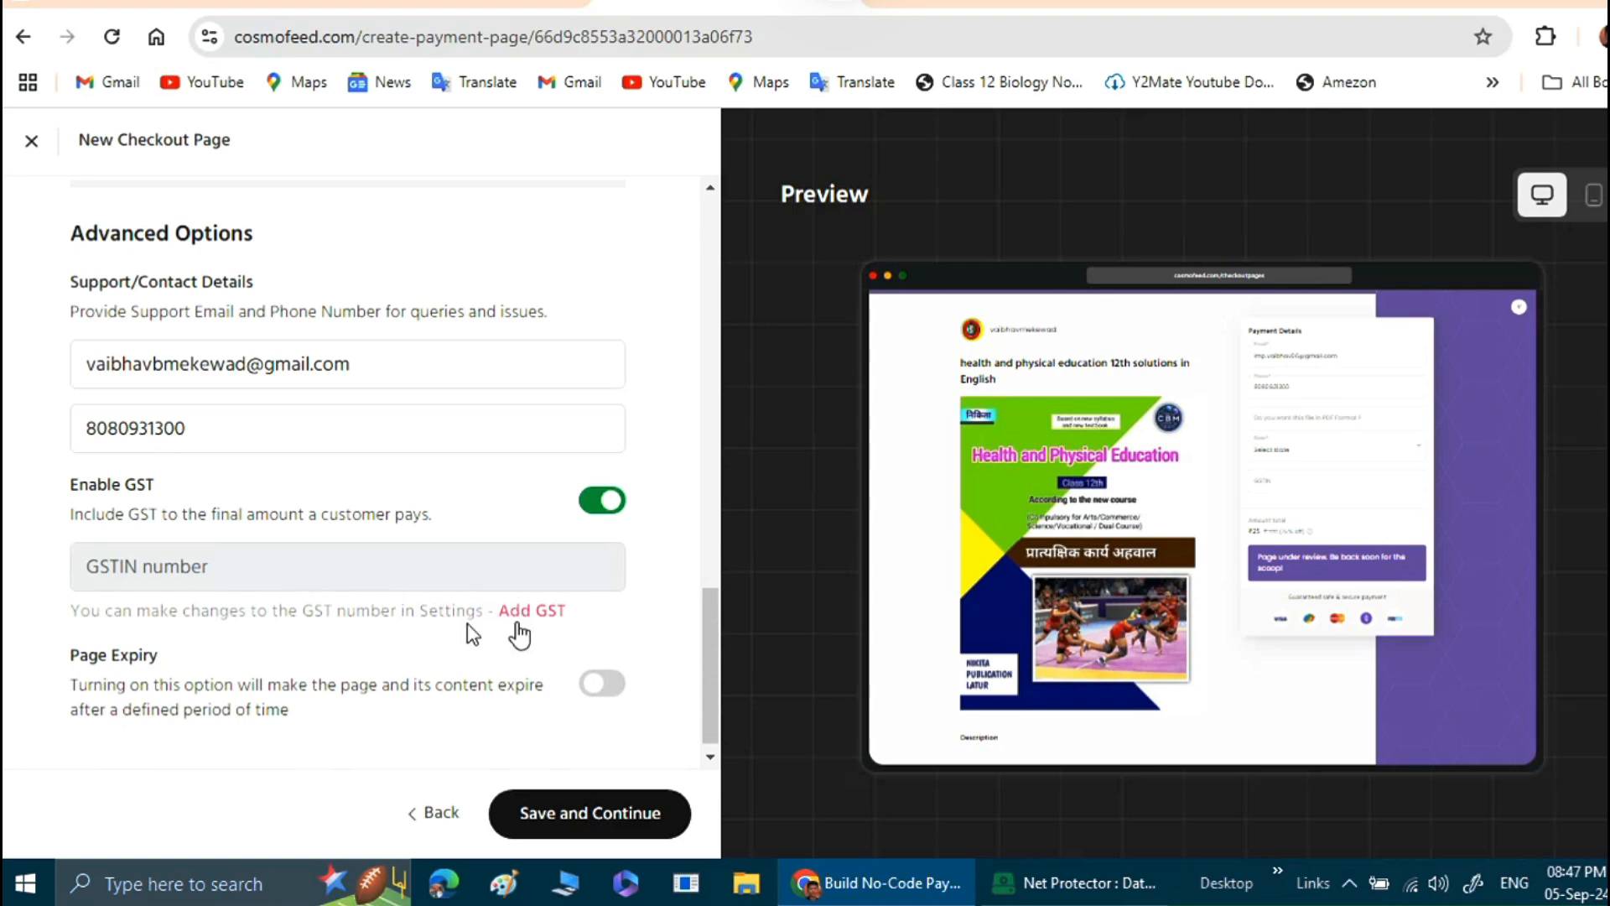
scroll(579, 697, down, 1)
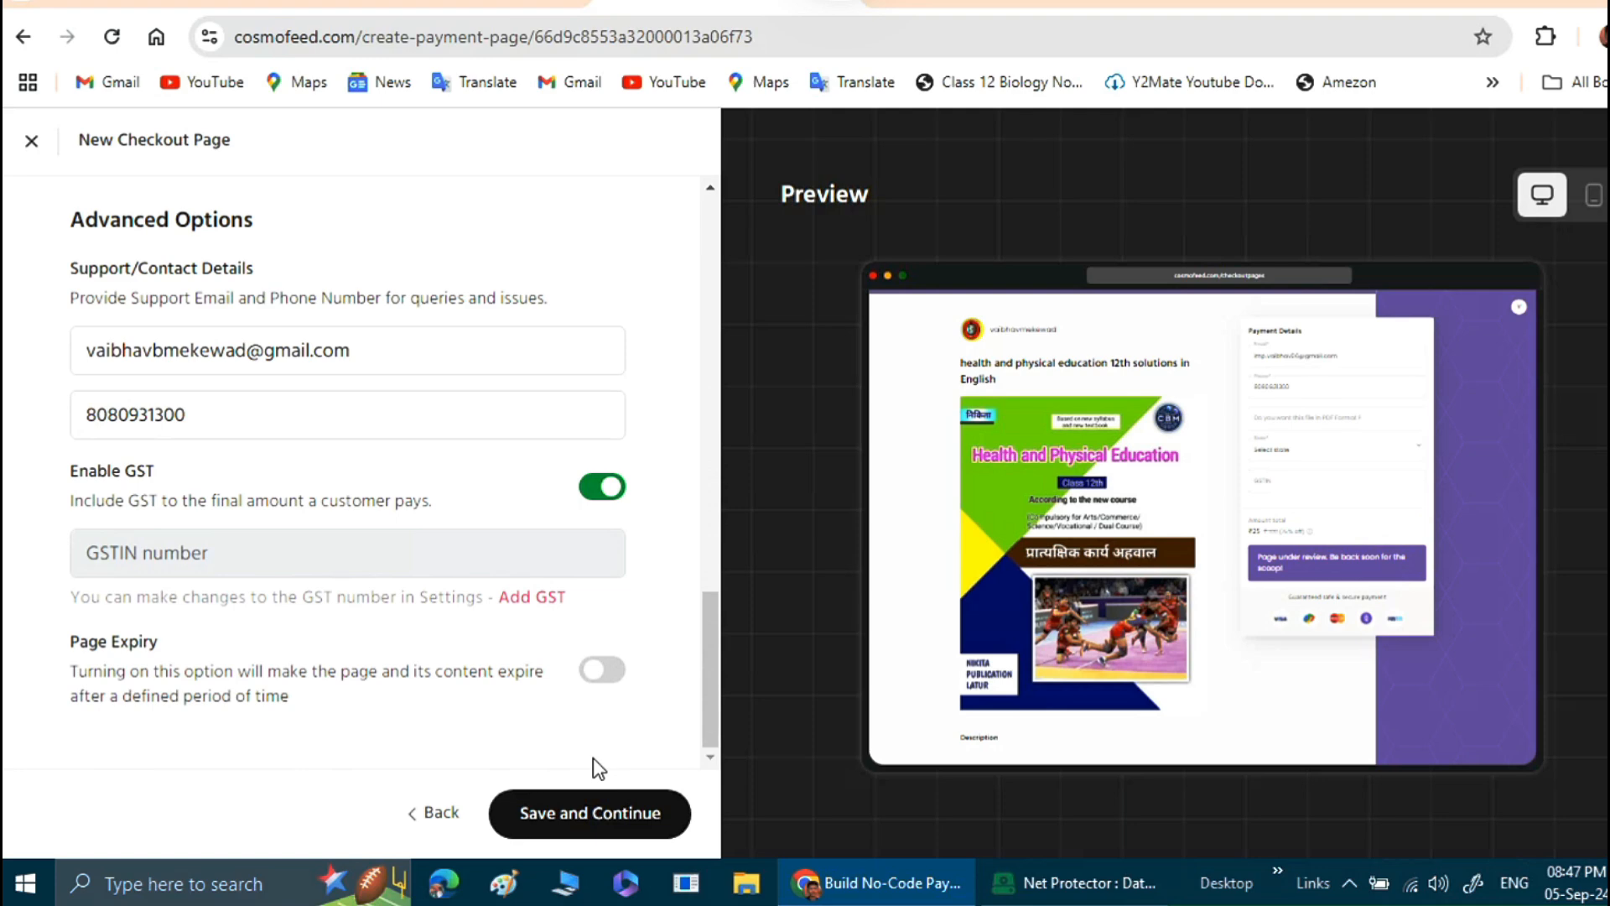
click(589, 812)
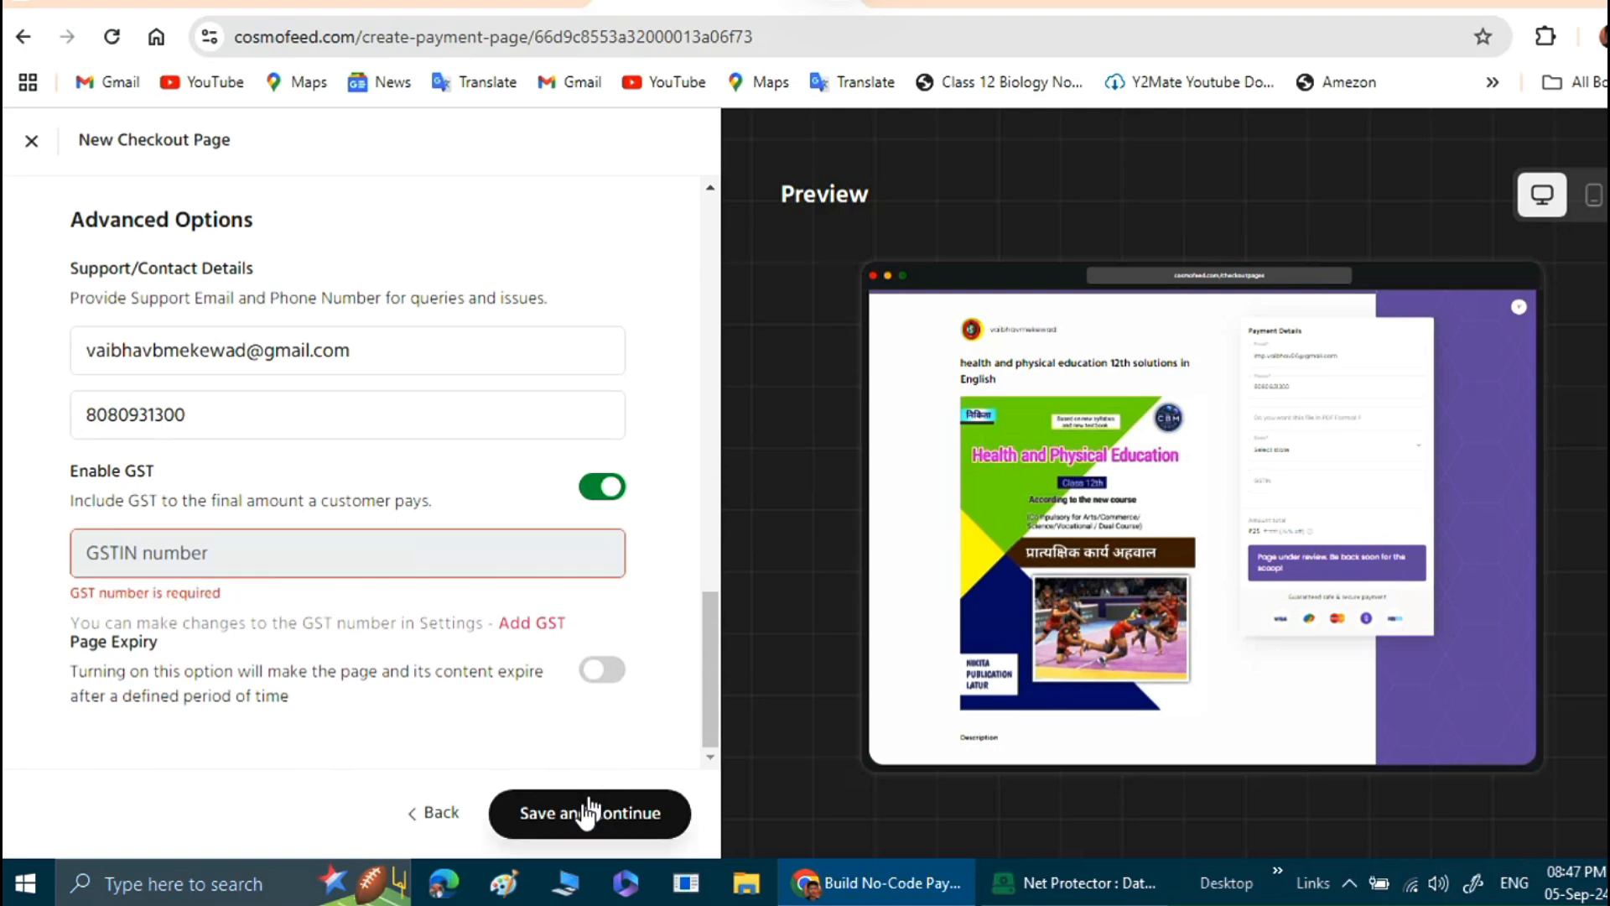
click(615, 494)
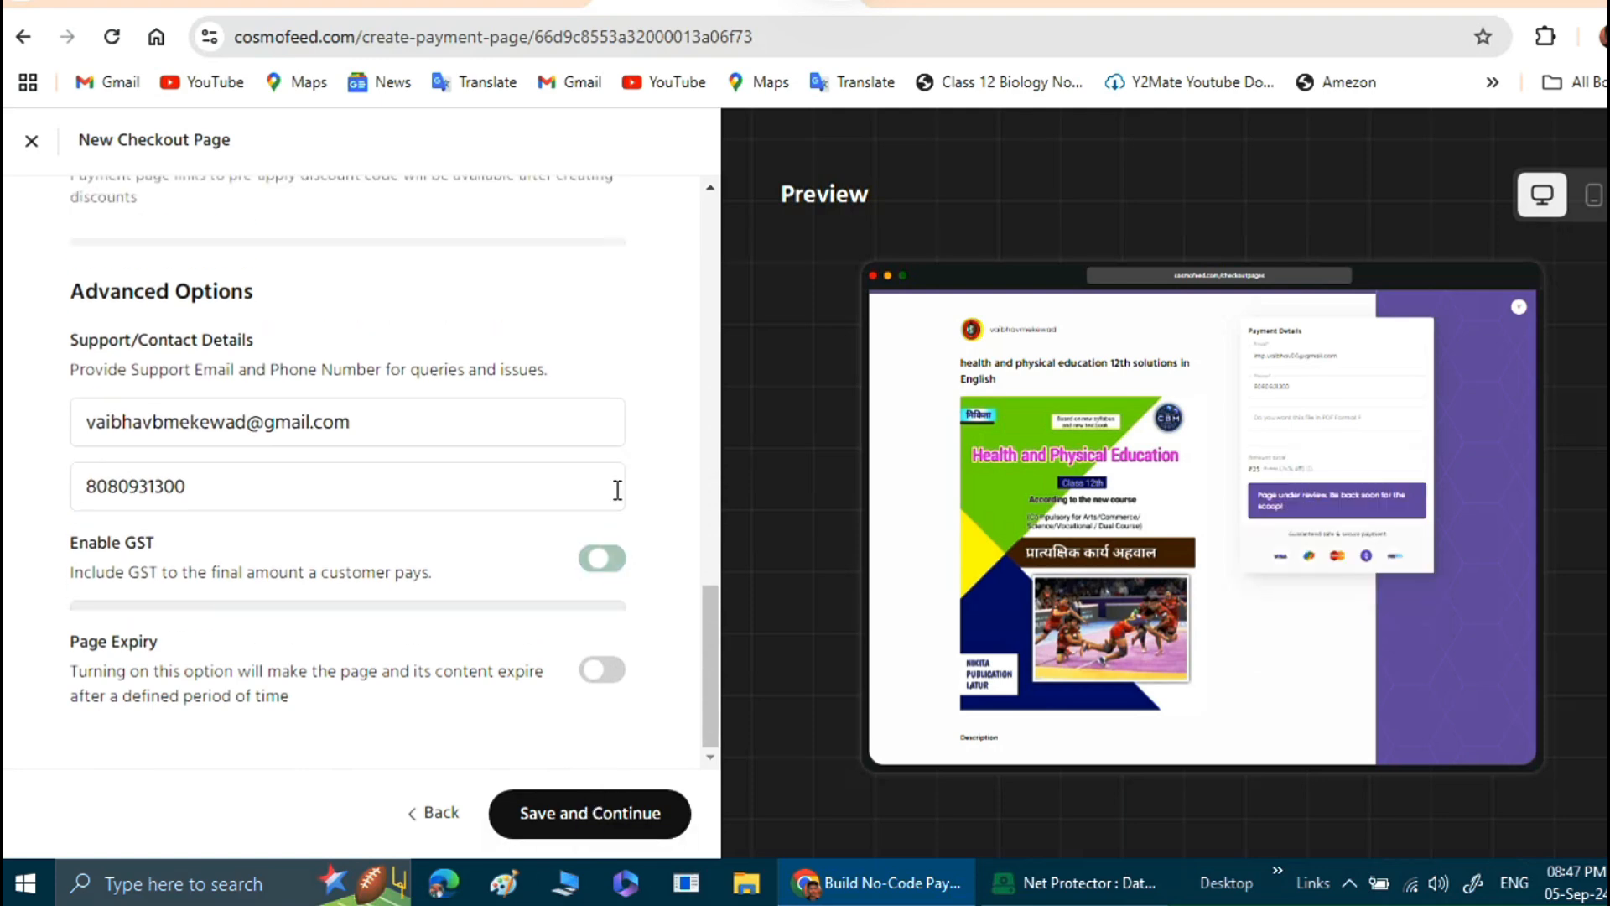
Save the checkout settings and continue to the page customisation step.
click(631, 825)
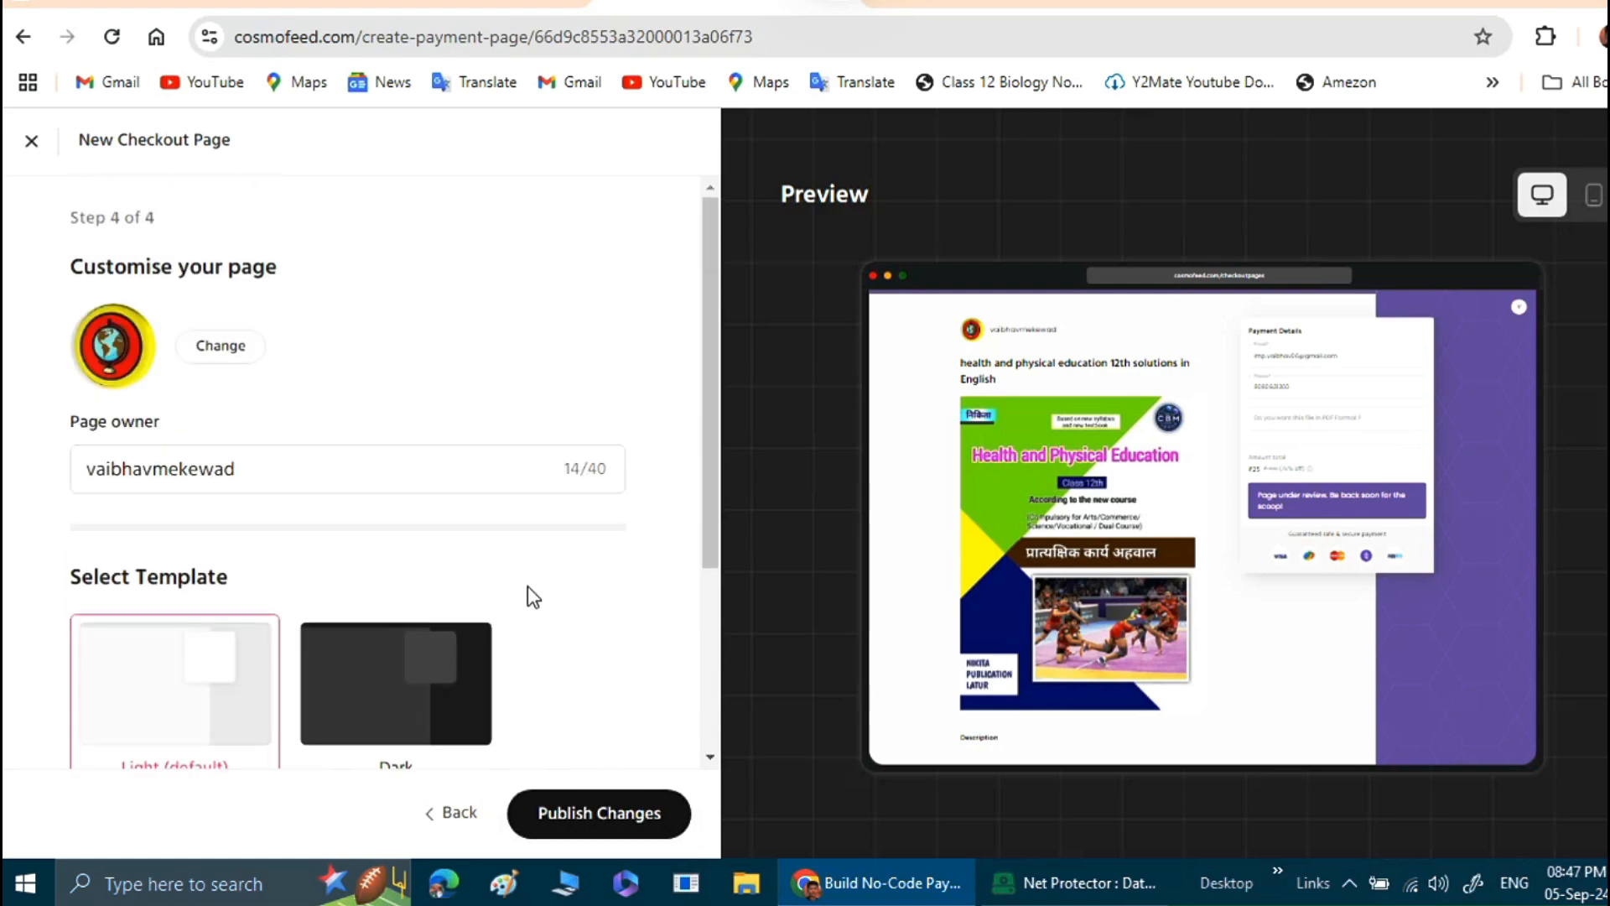
Try the Dark template, return to Light (default), and set the page color to yellow.
scroll(431, 528, down, 3)
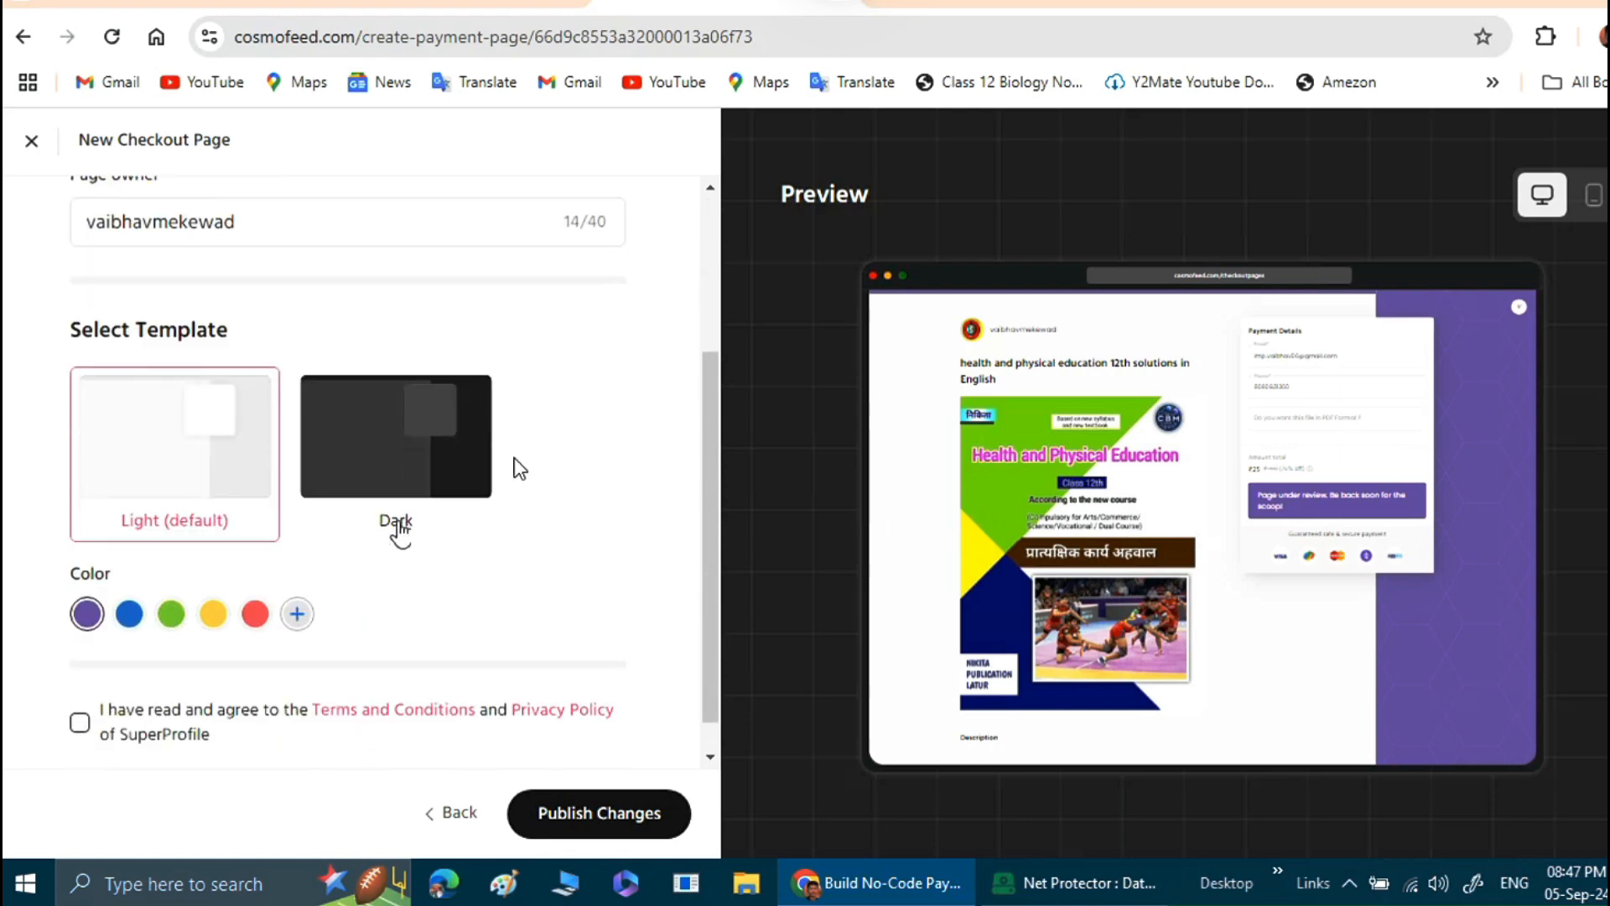
click(395, 466)
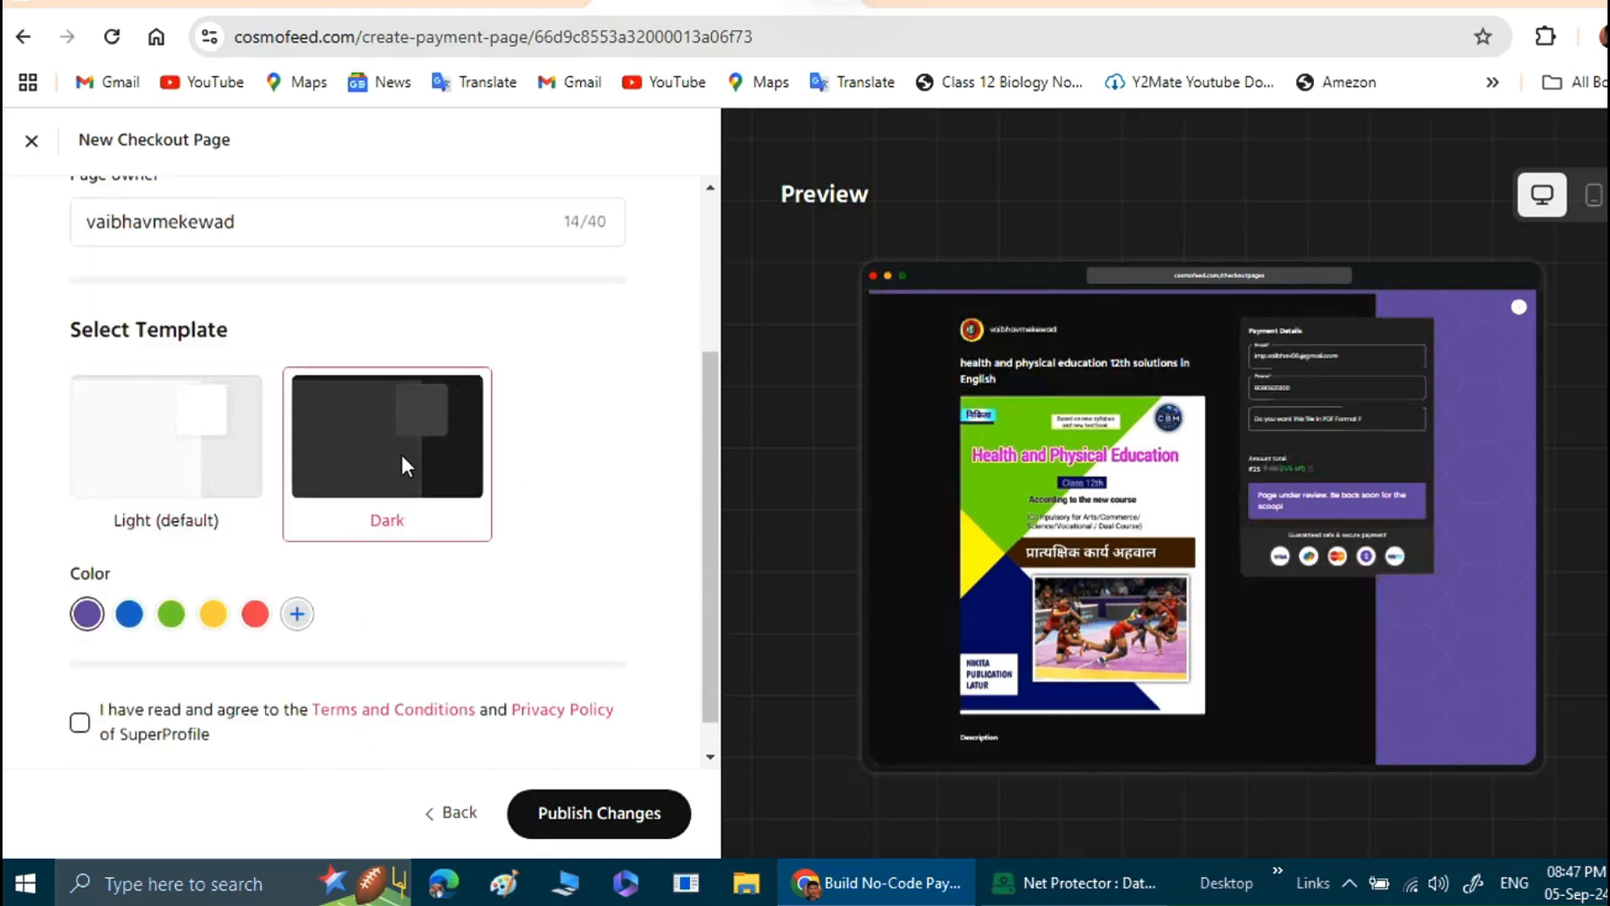
click(147, 436)
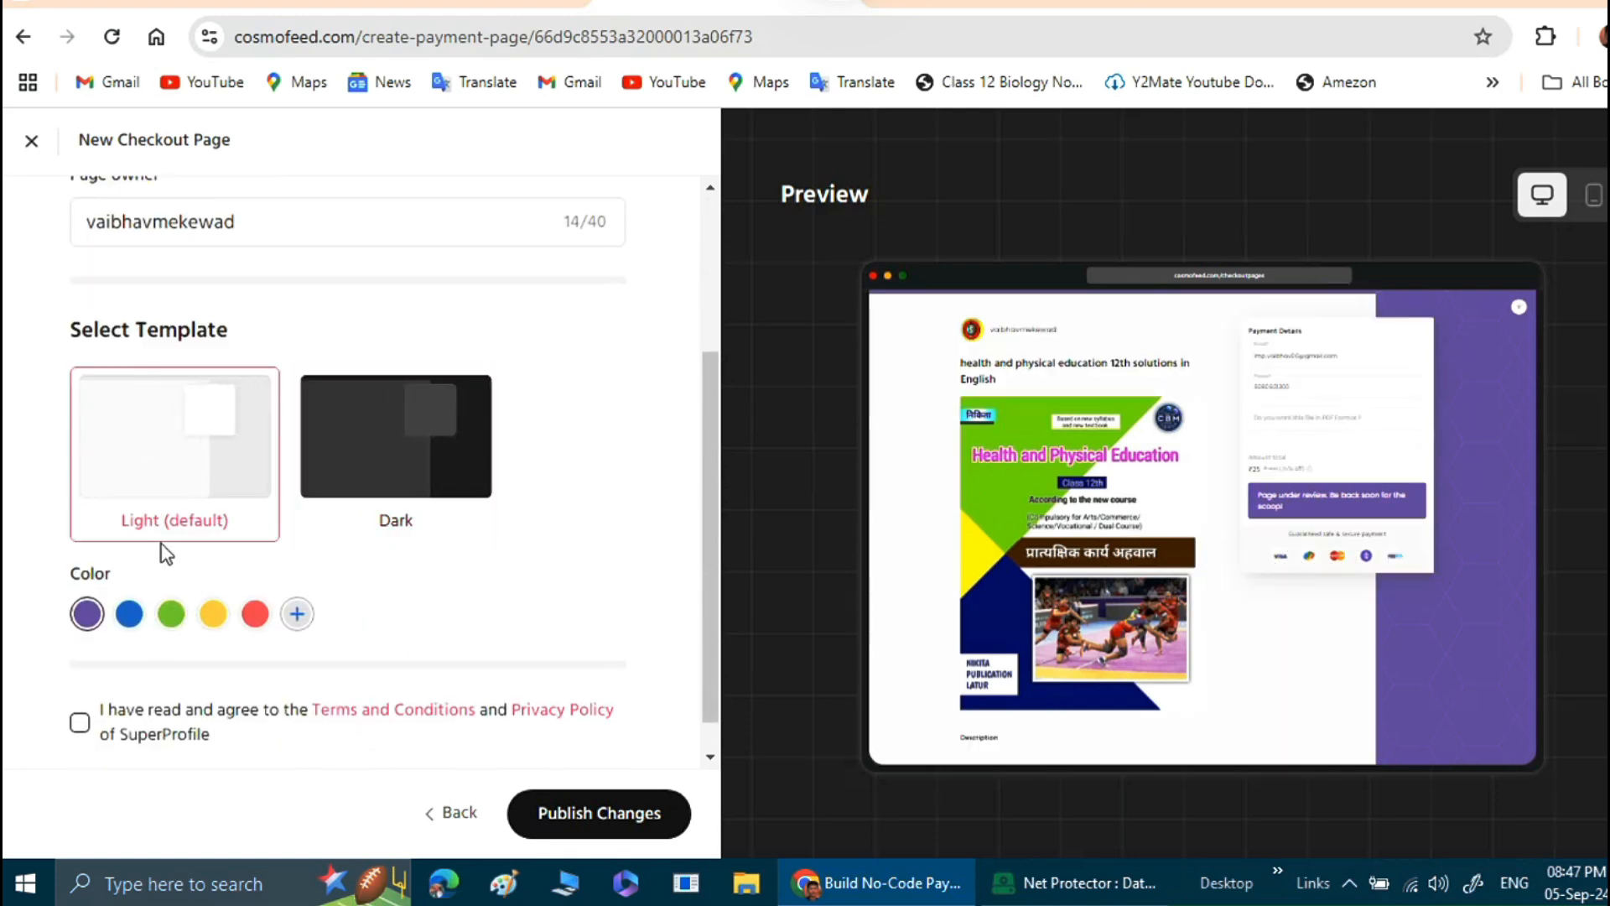
click(132, 617)
click(225, 622)
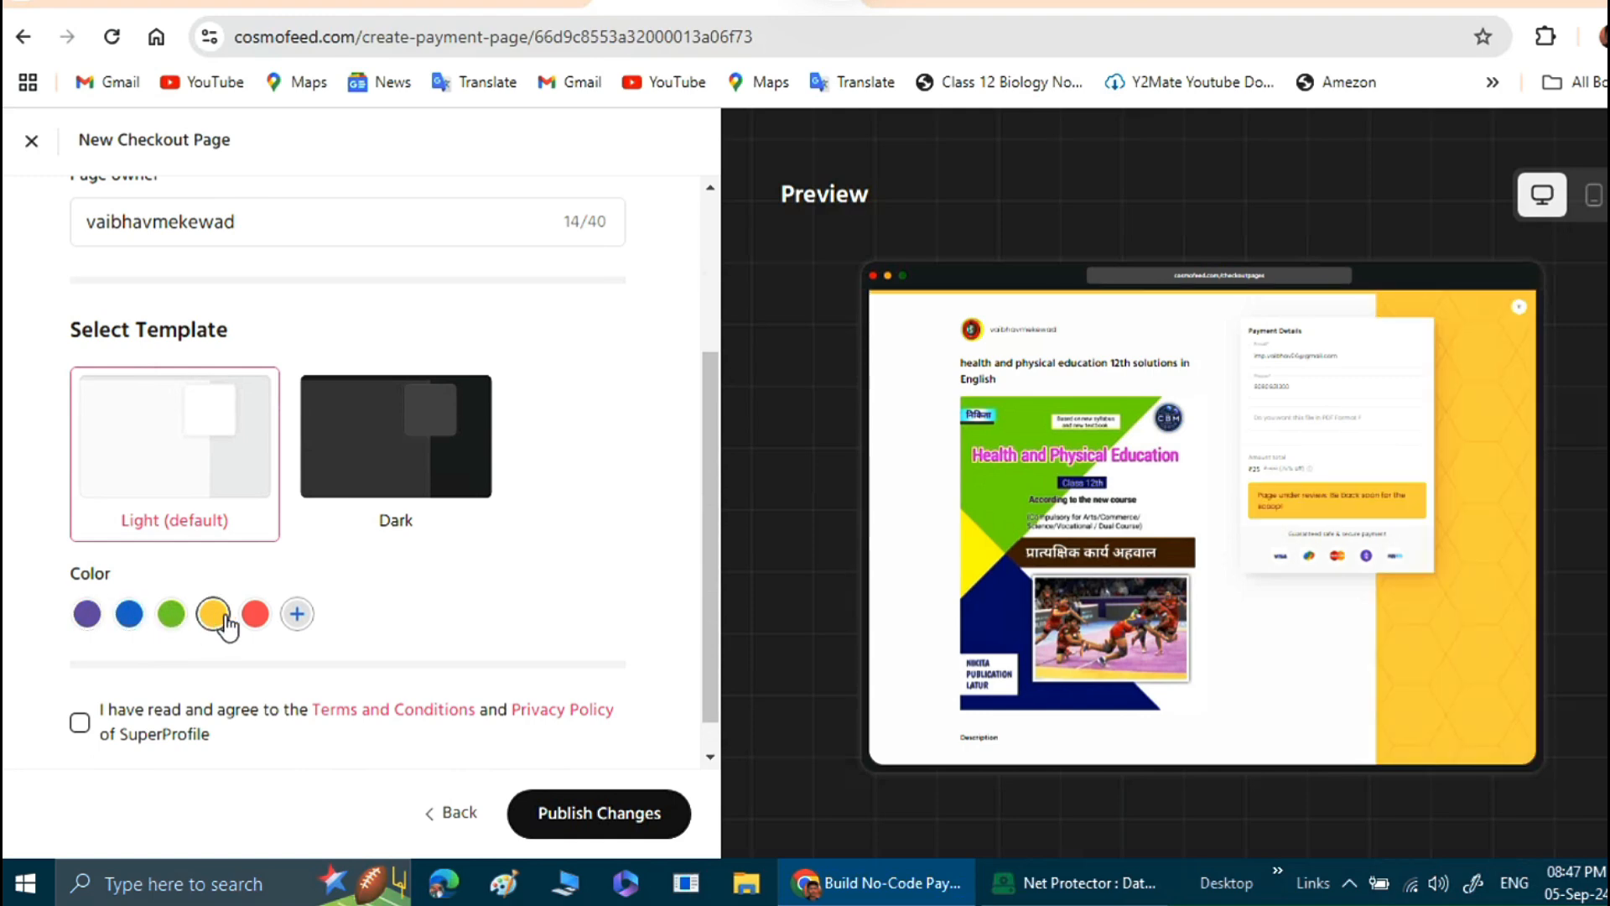
Try the red and green page colors, and set the checkout page color to blue.
click(255, 621)
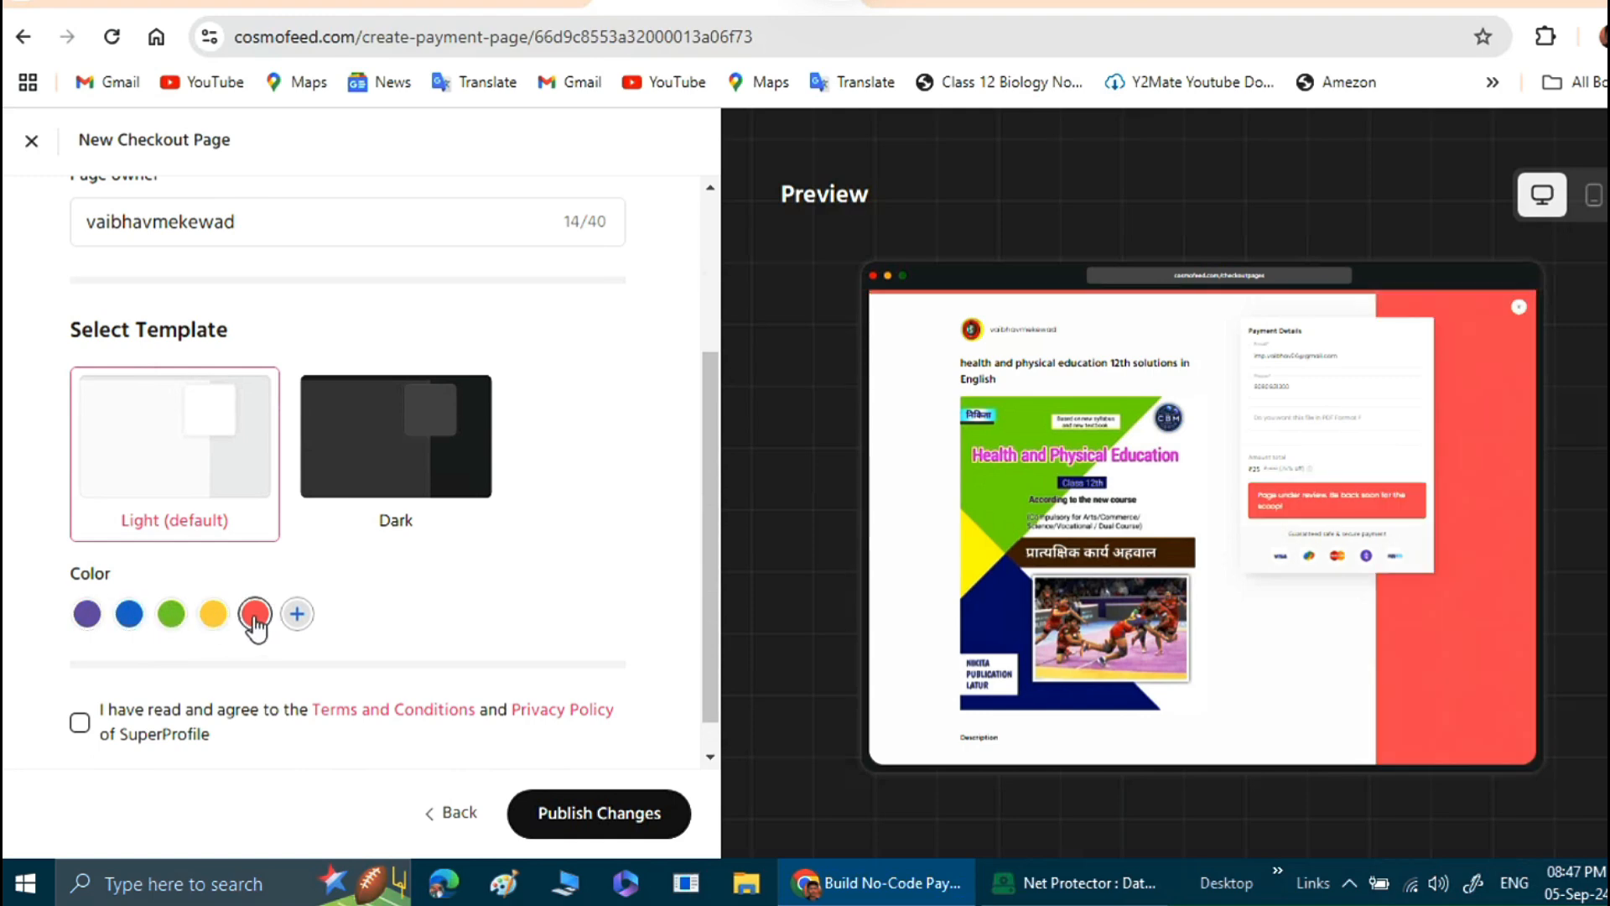
click(168, 619)
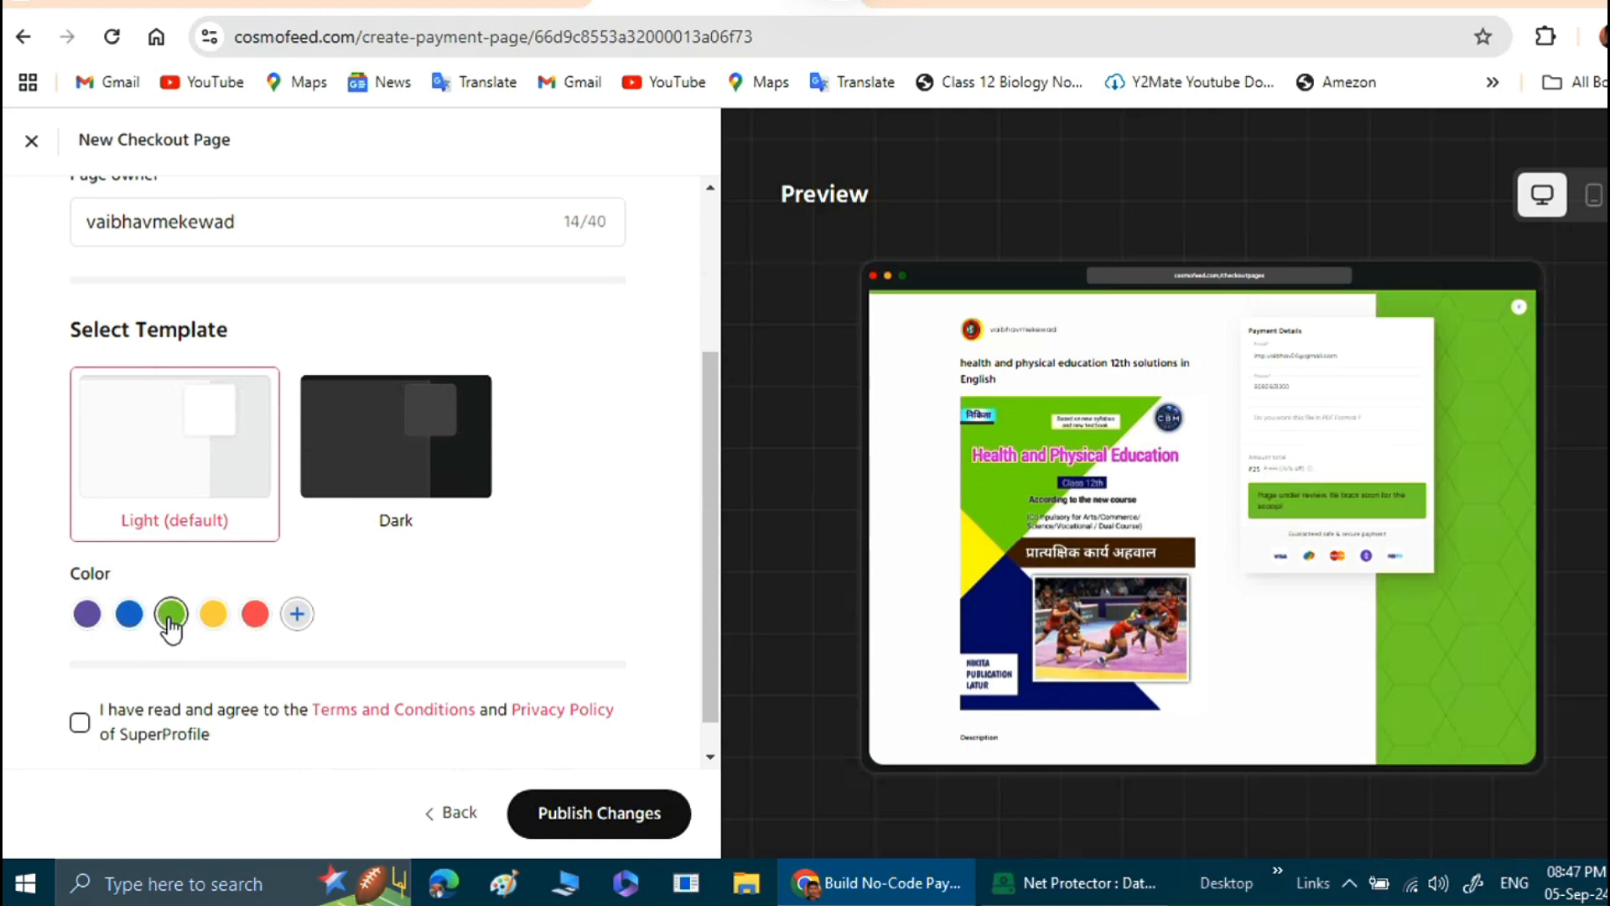
click(132, 621)
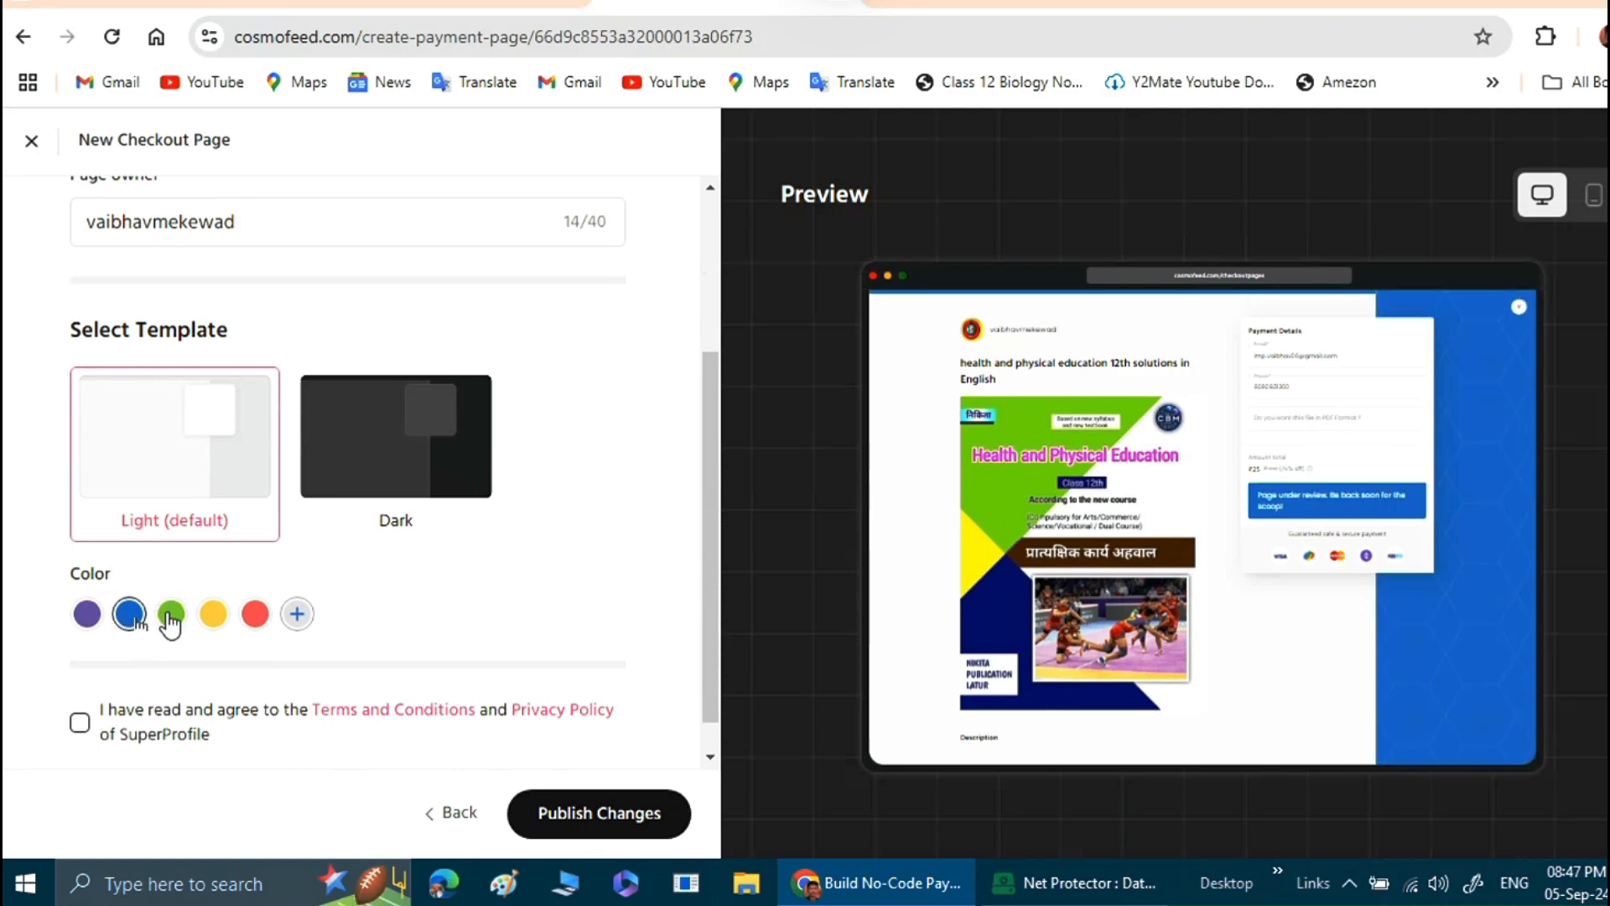
click(170, 621)
click(130, 617)
Agree to SuperProfile's Terms and Conditions and Privacy Policy, and publish the checkout page.
scroll(389, 597, down, 1)
scroll(389, 597, down, 1)
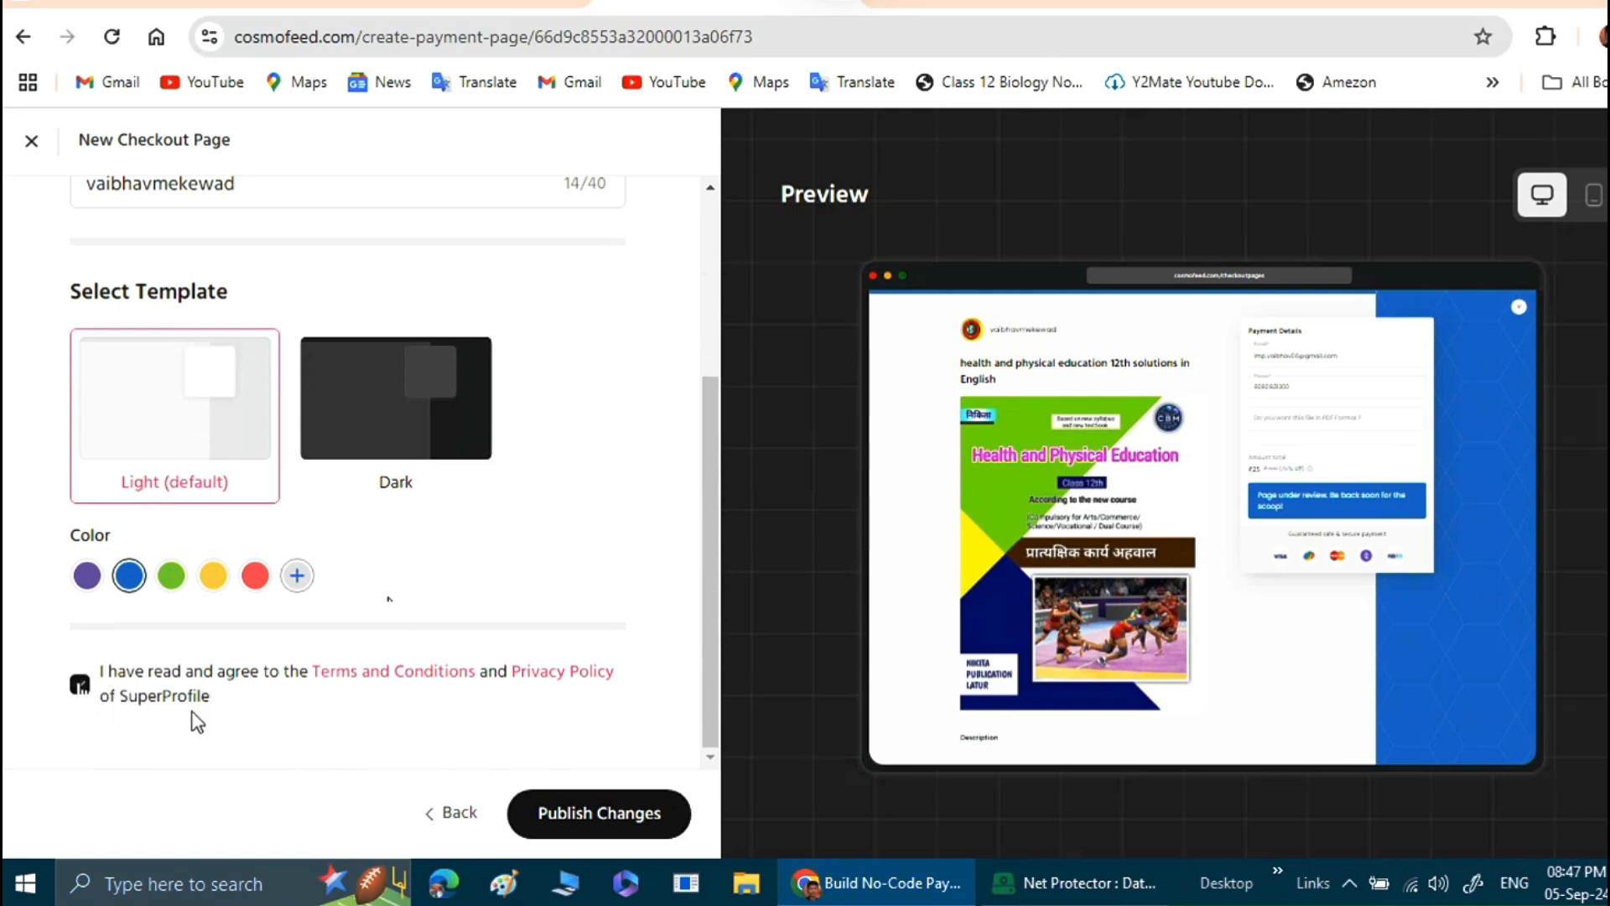
click(584, 815)
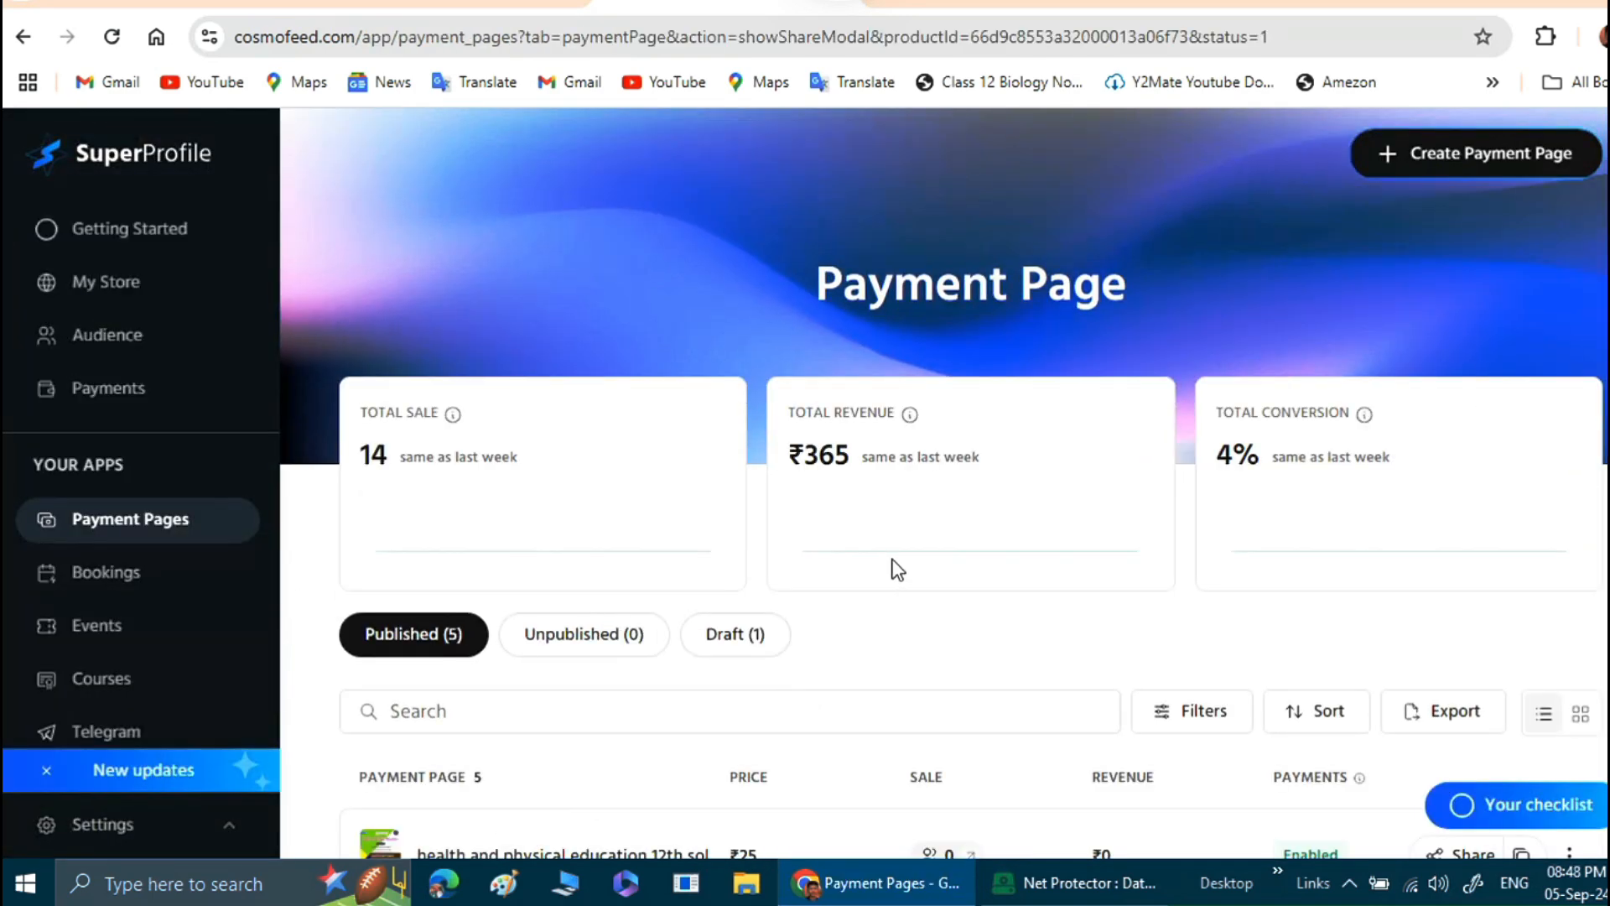
Review the published payment pages and check the actions available for the health and physical education 12th solutions page.
scroll(897, 569, down, 3)
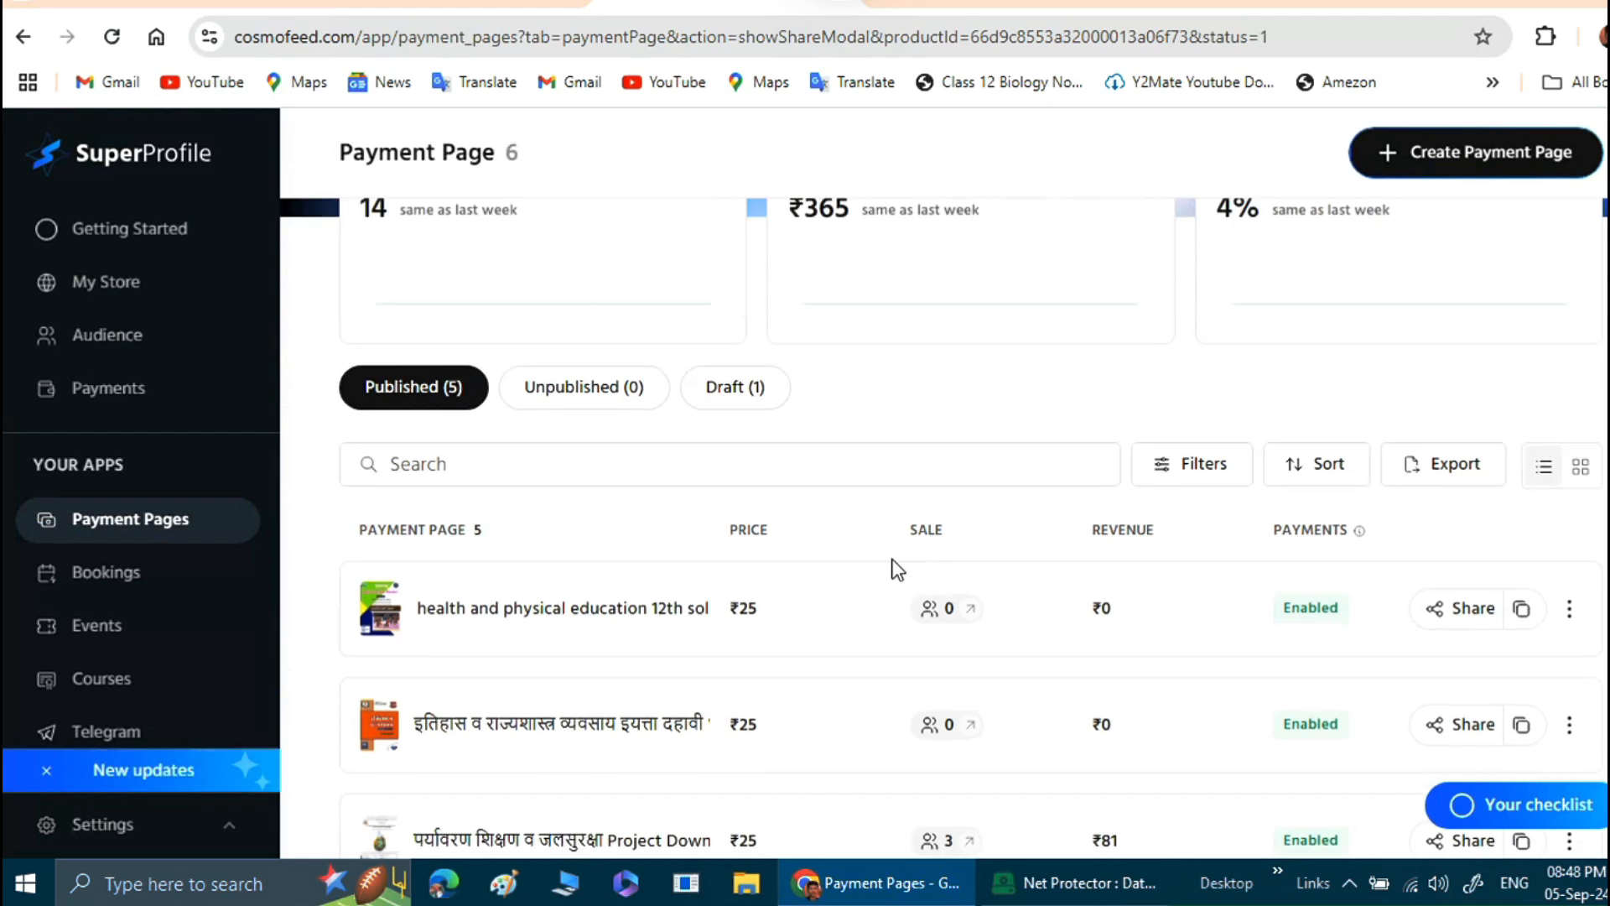
scroll(895, 567, down, 2)
scroll(896, 568, up, 3)
click(1571, 611)
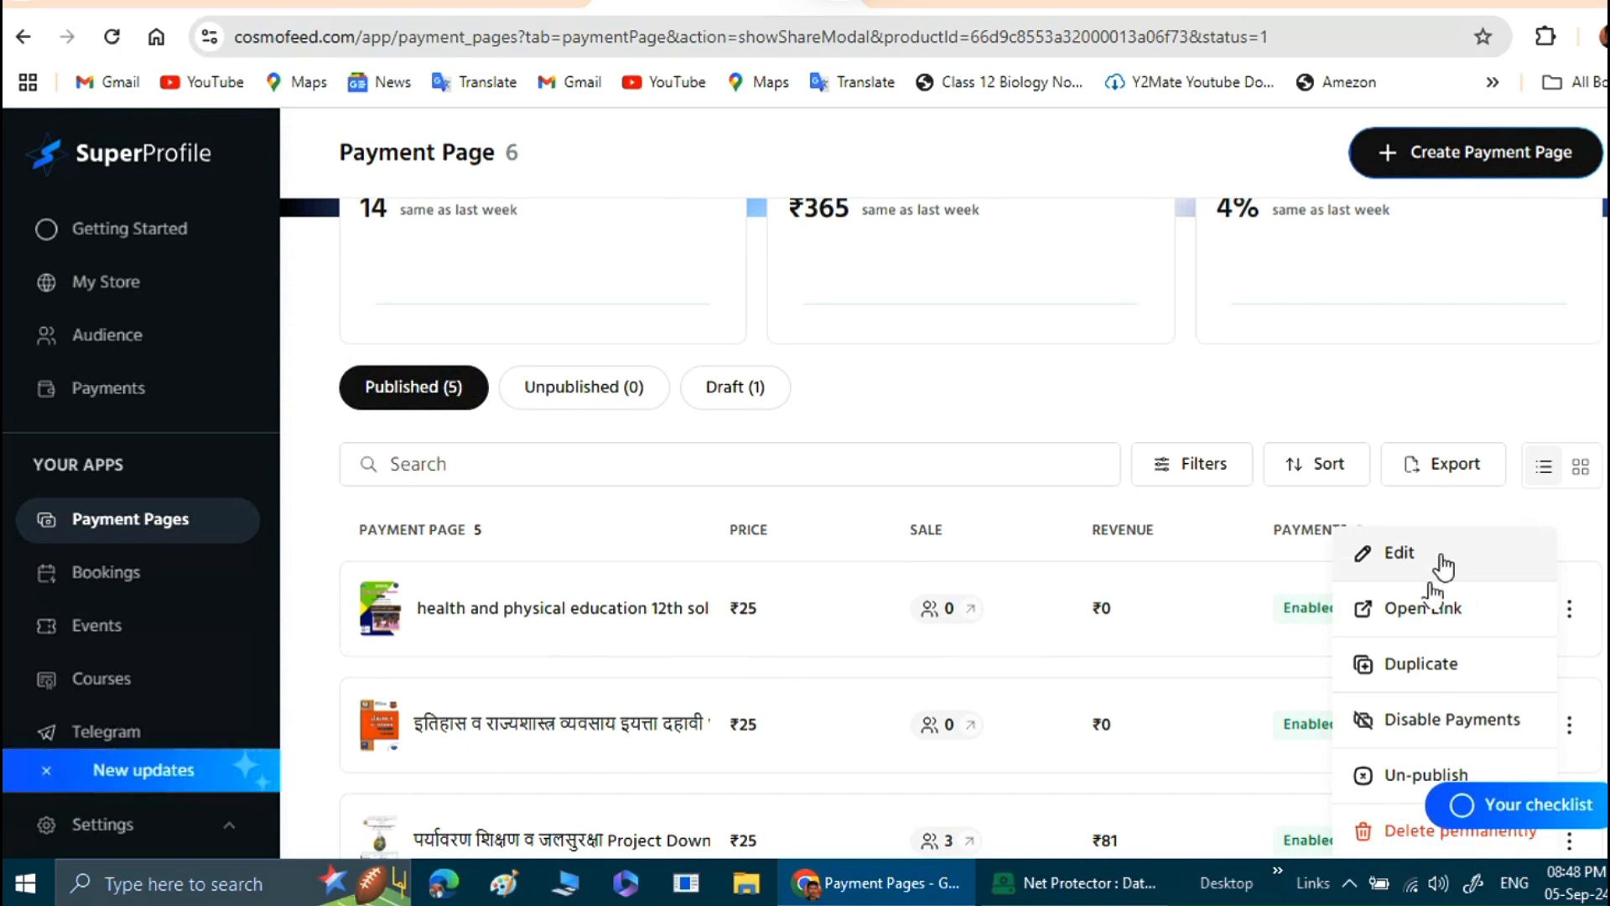
click(1580, 551)
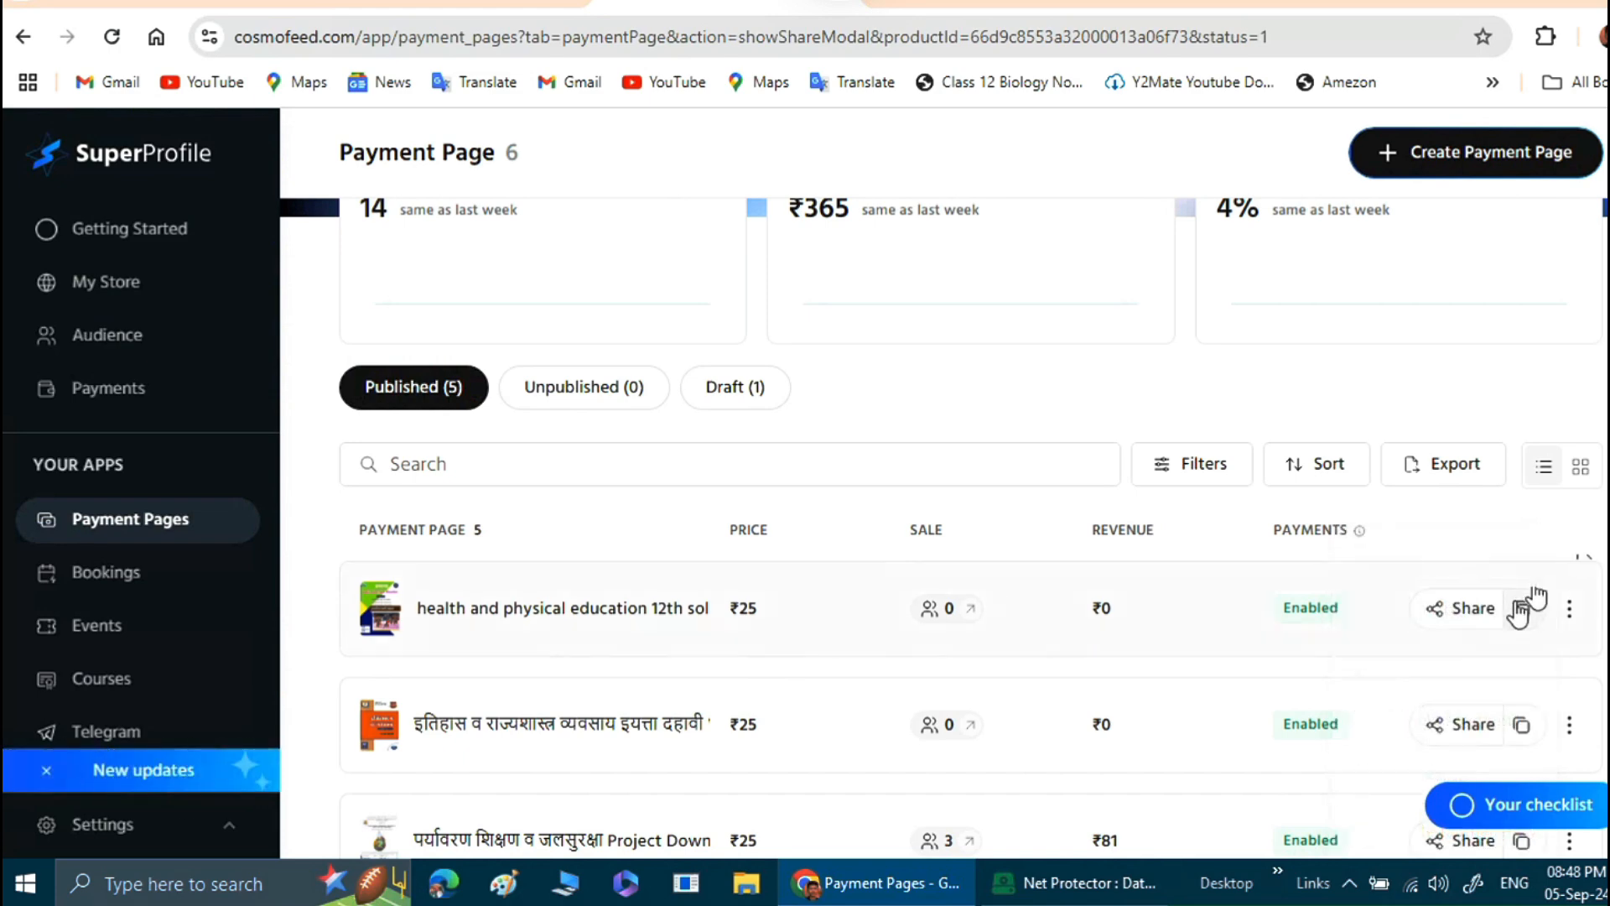
Copy the share link of the health and physical education 12th solutions payment page and close the sharing dialog.
click(1459, 609)
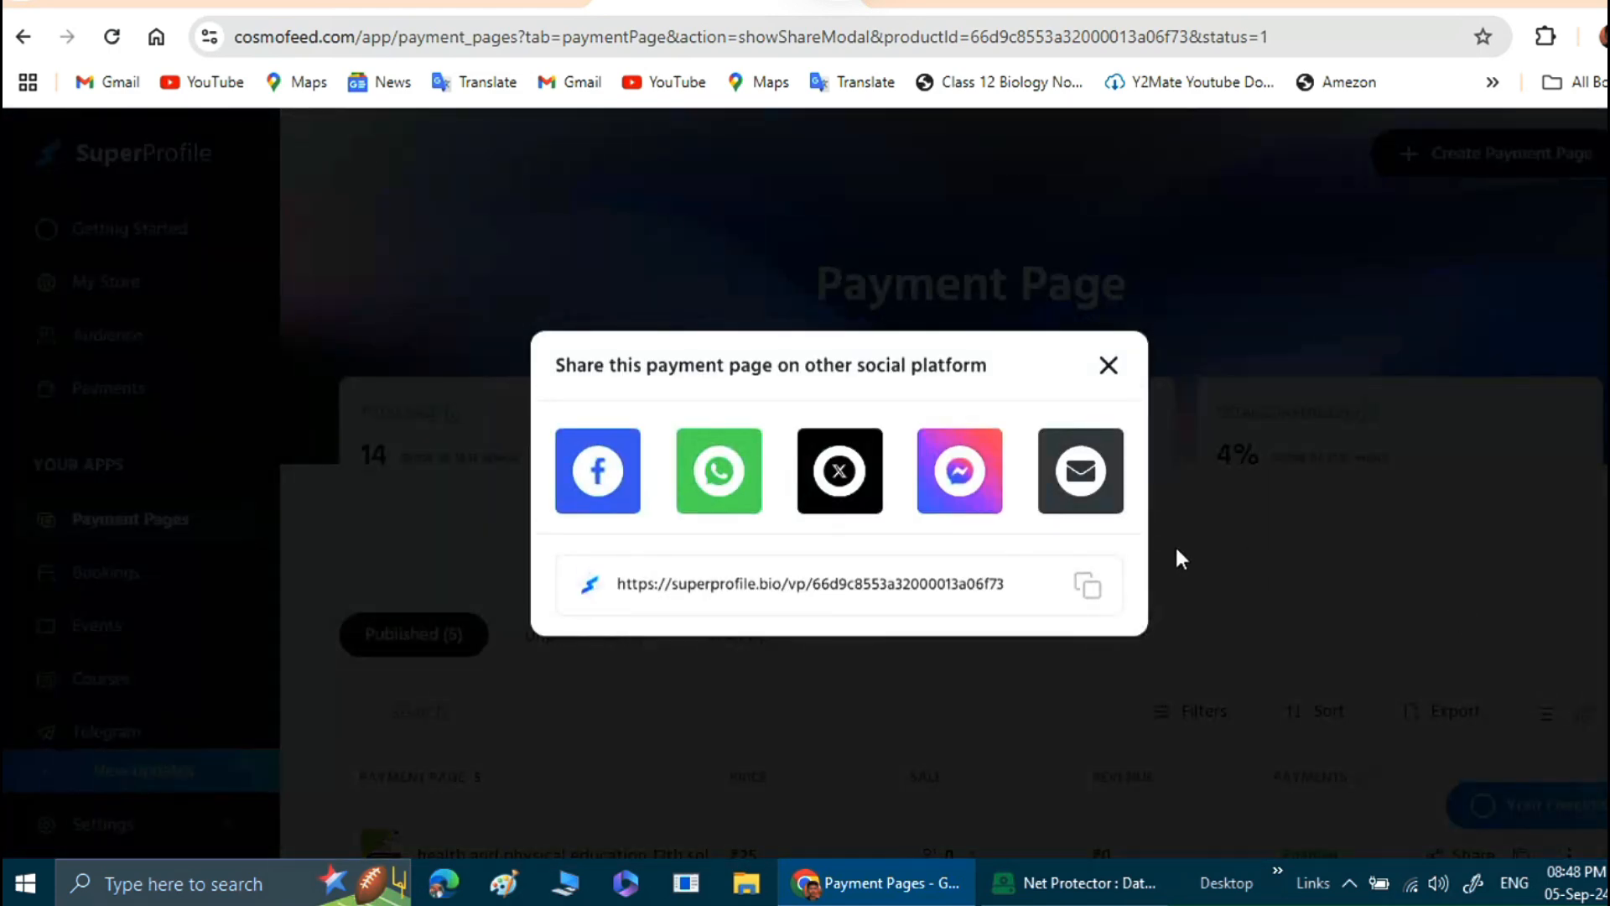
click(1087, 584)
click(315, 717)
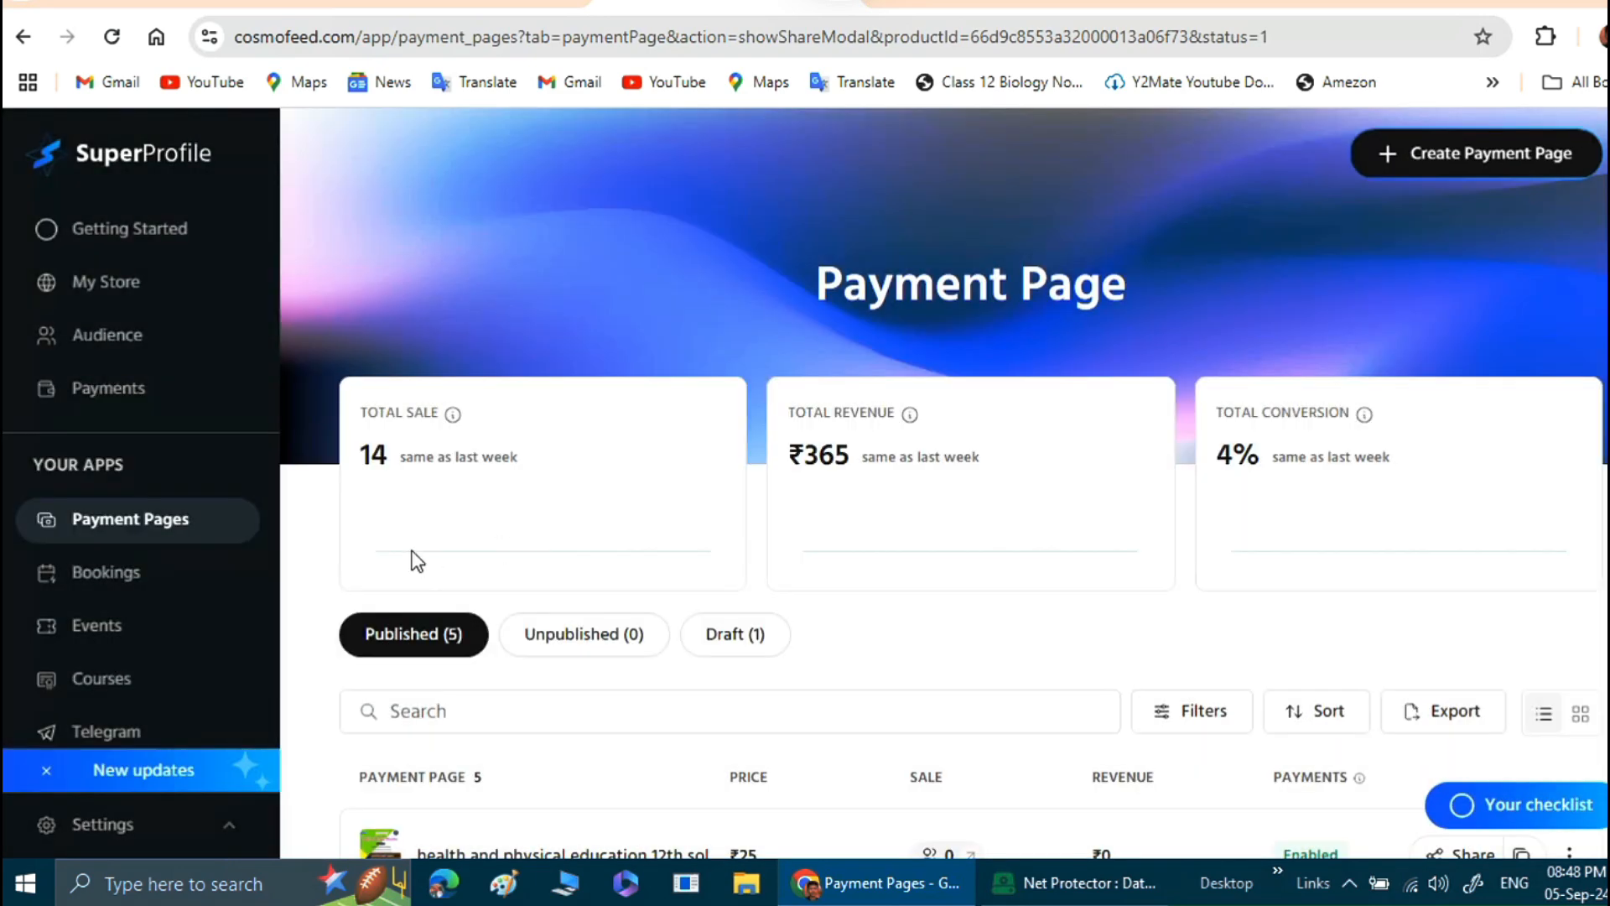
Examine the total earnings, earnings chart and transactions list on the Payments dashboard, and look over the available apps.
click(111, 394)
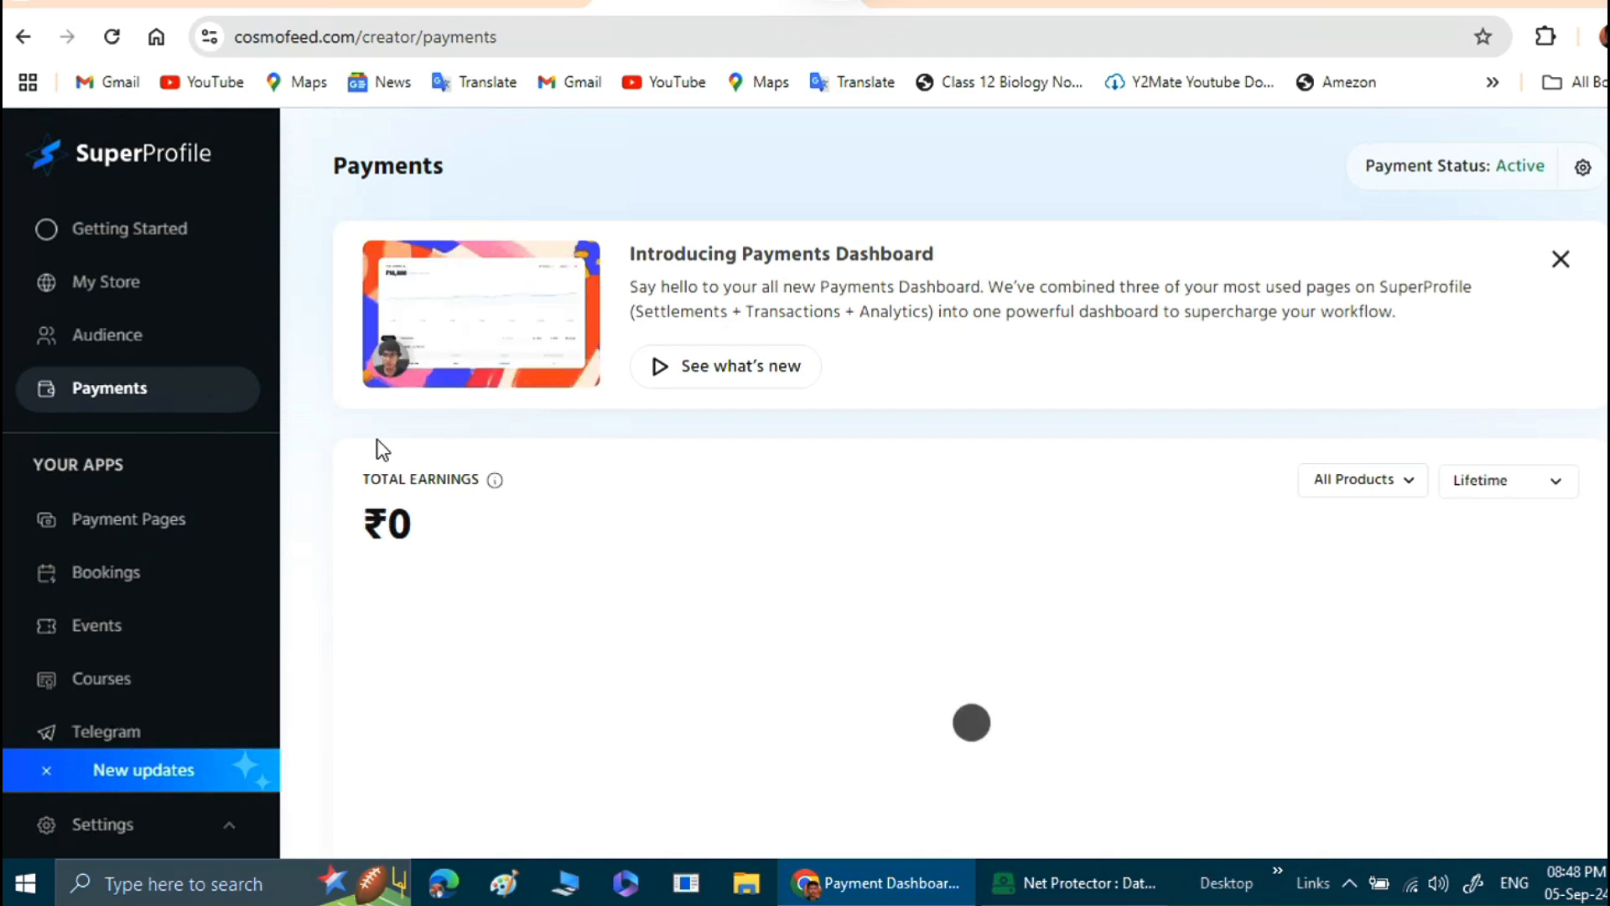
scroll(439, 510, down, 5)
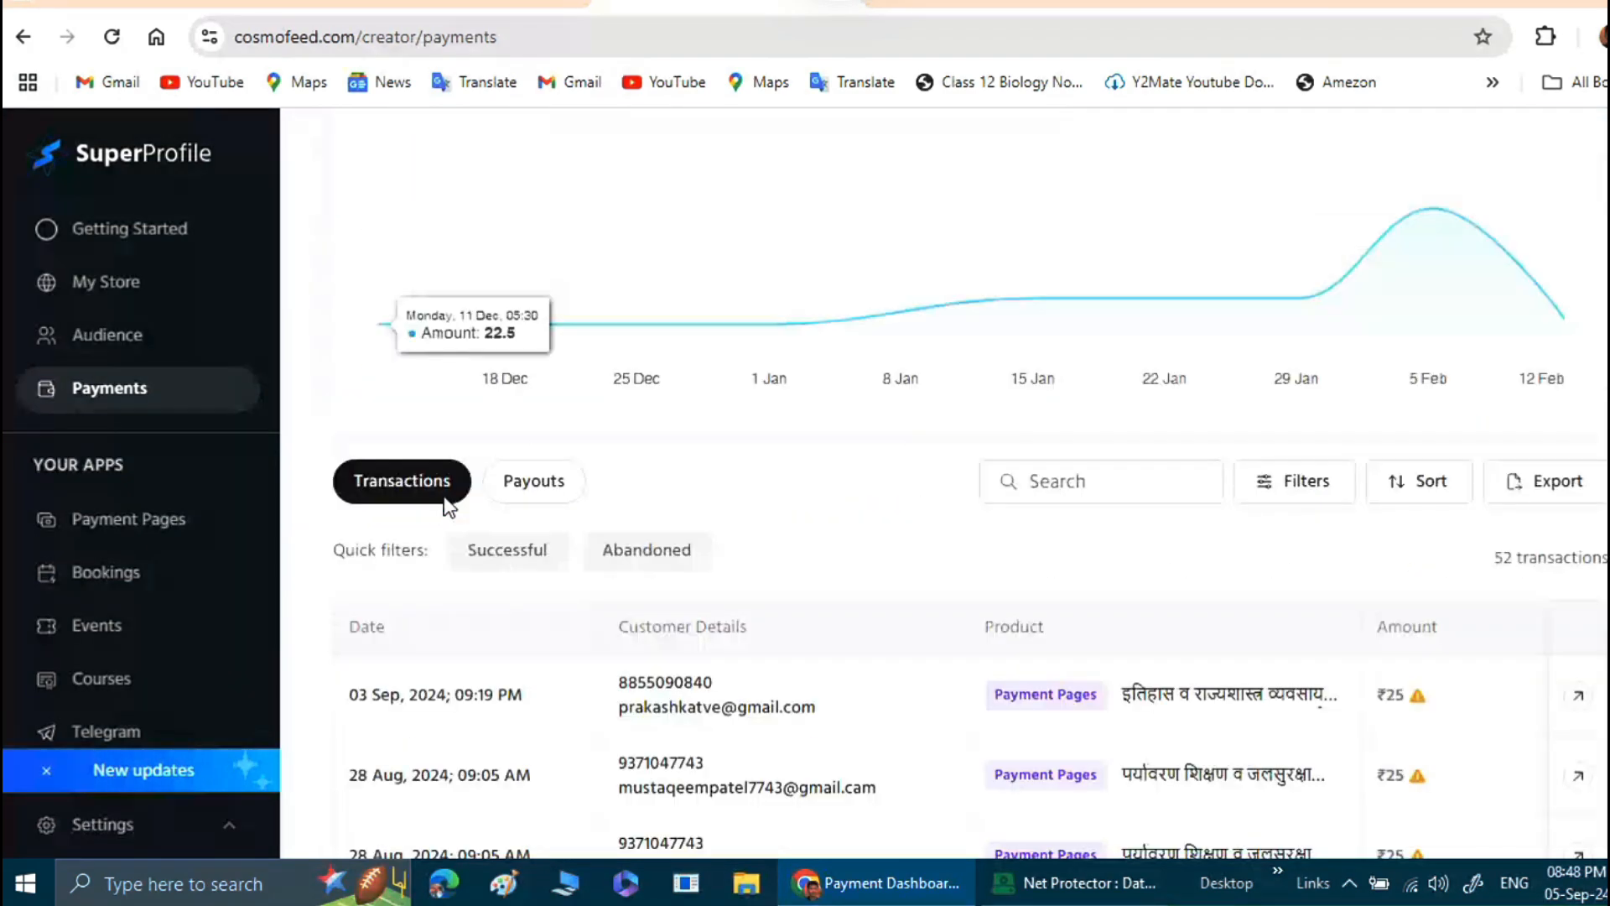
scroll(436, 503, up, 2)
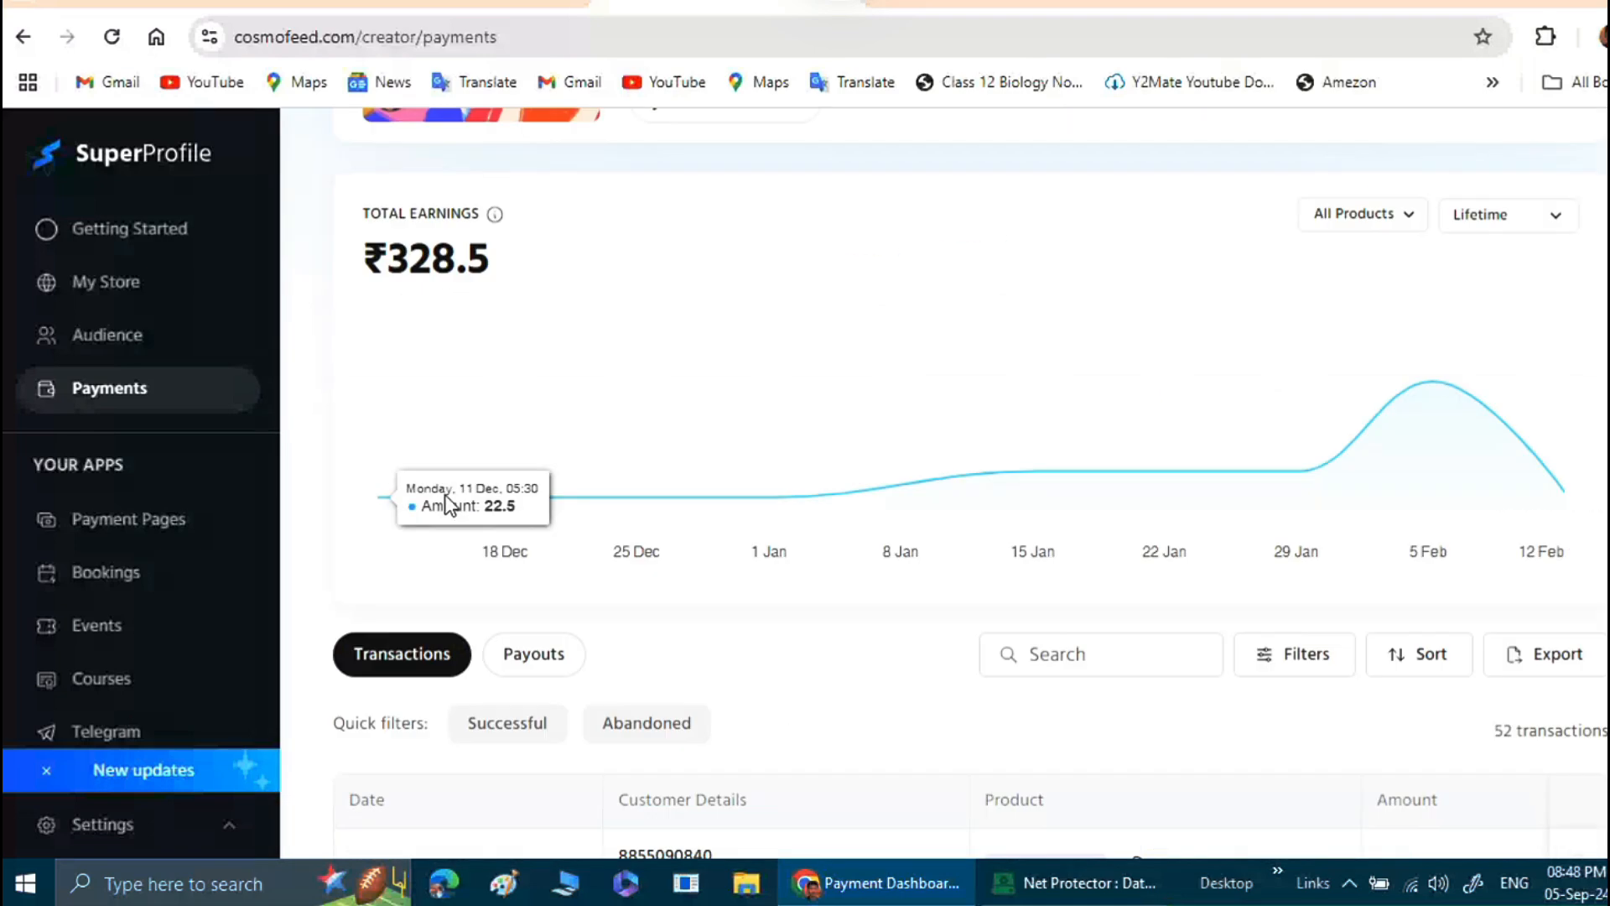
scroll(556, 505, down, 5)
scroll(556, 512, up, 3)
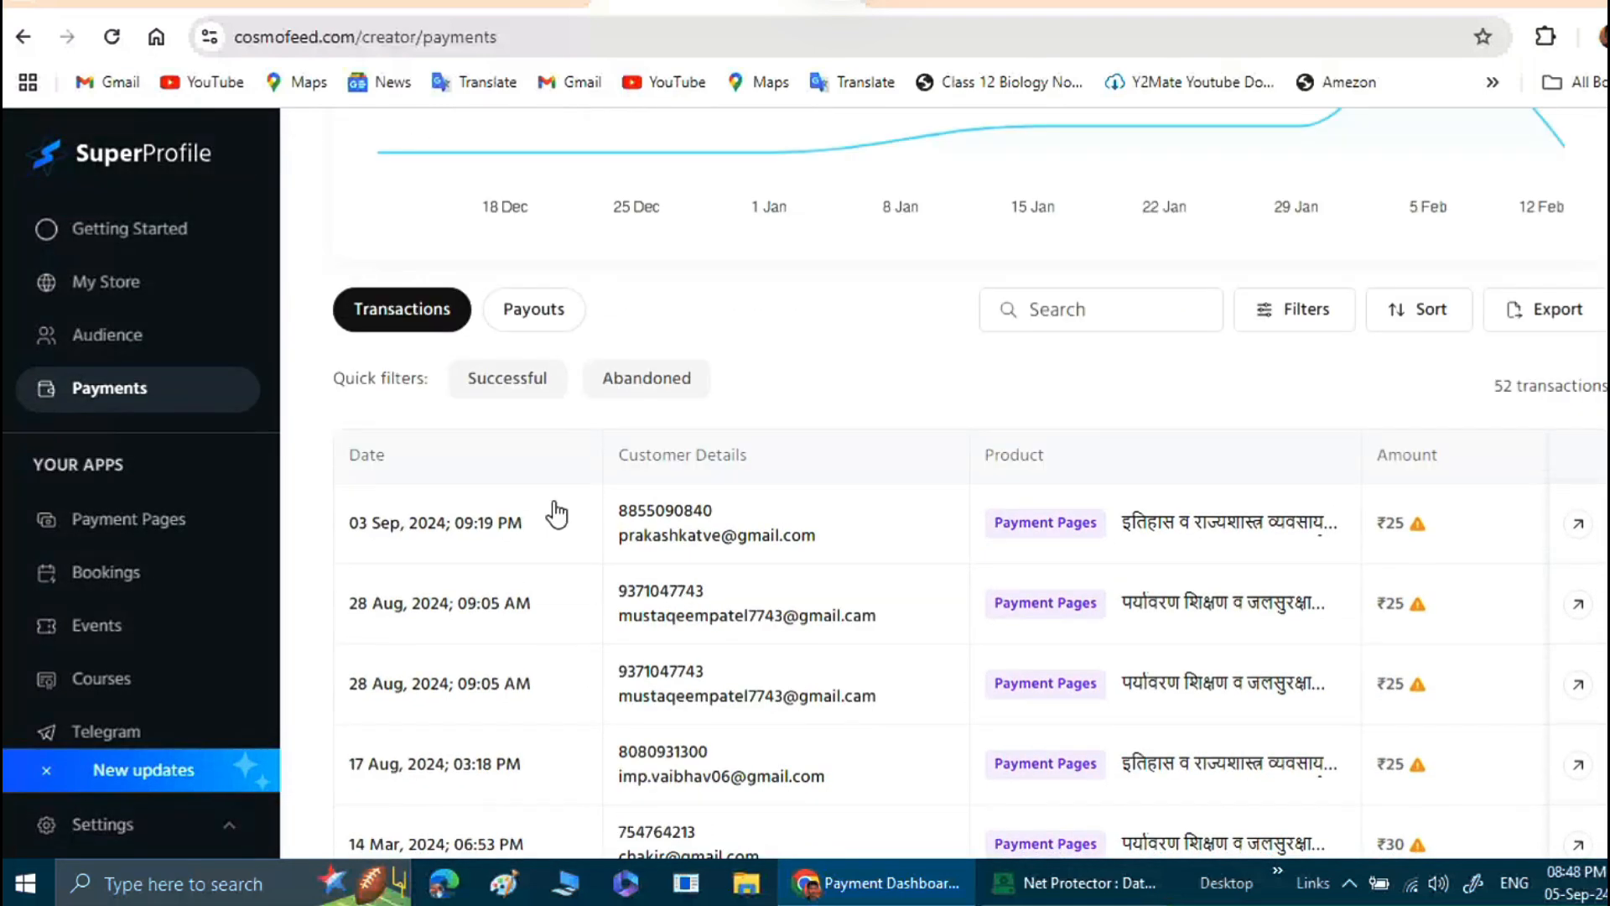
scroll(556, 503, up, 7)
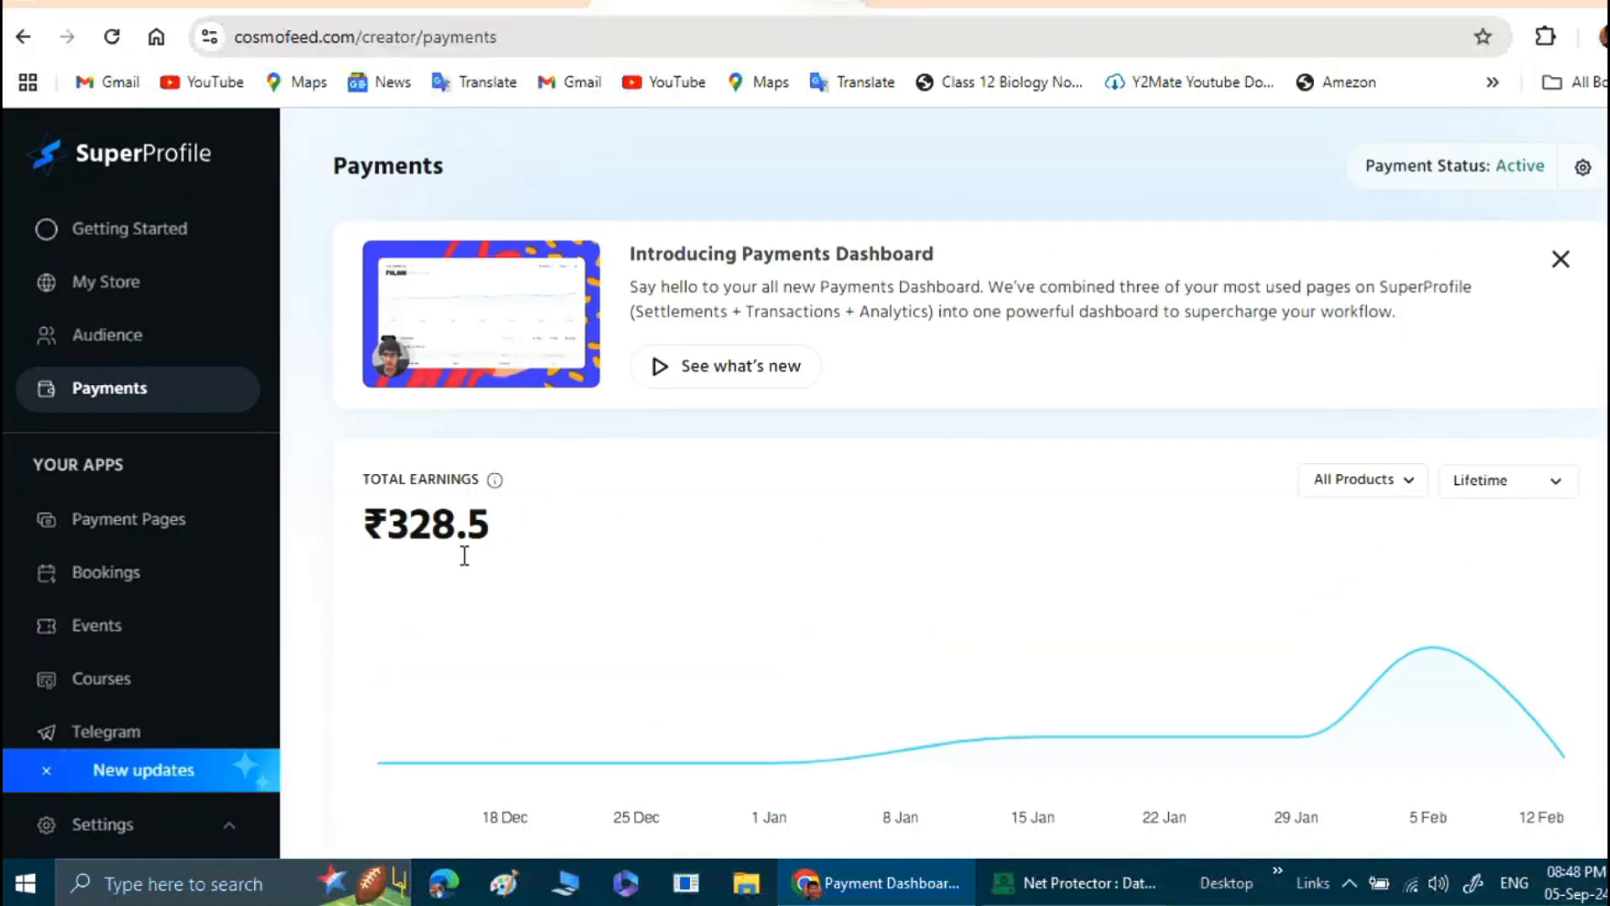
mouse_move(461, 650)
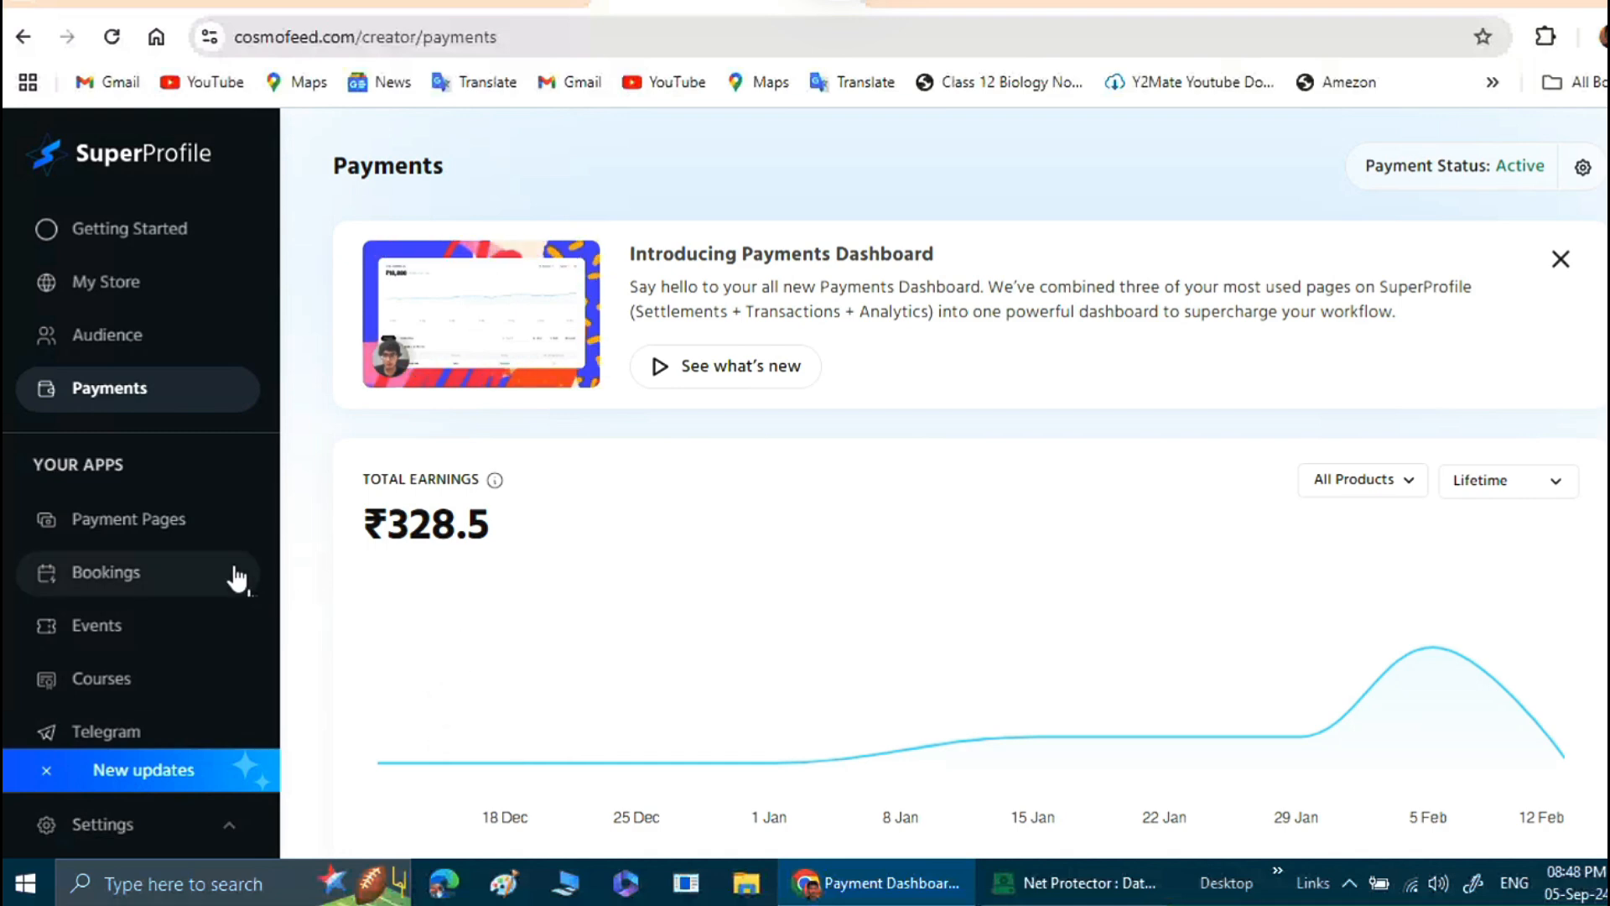
scroll(201, 536, down, 3)
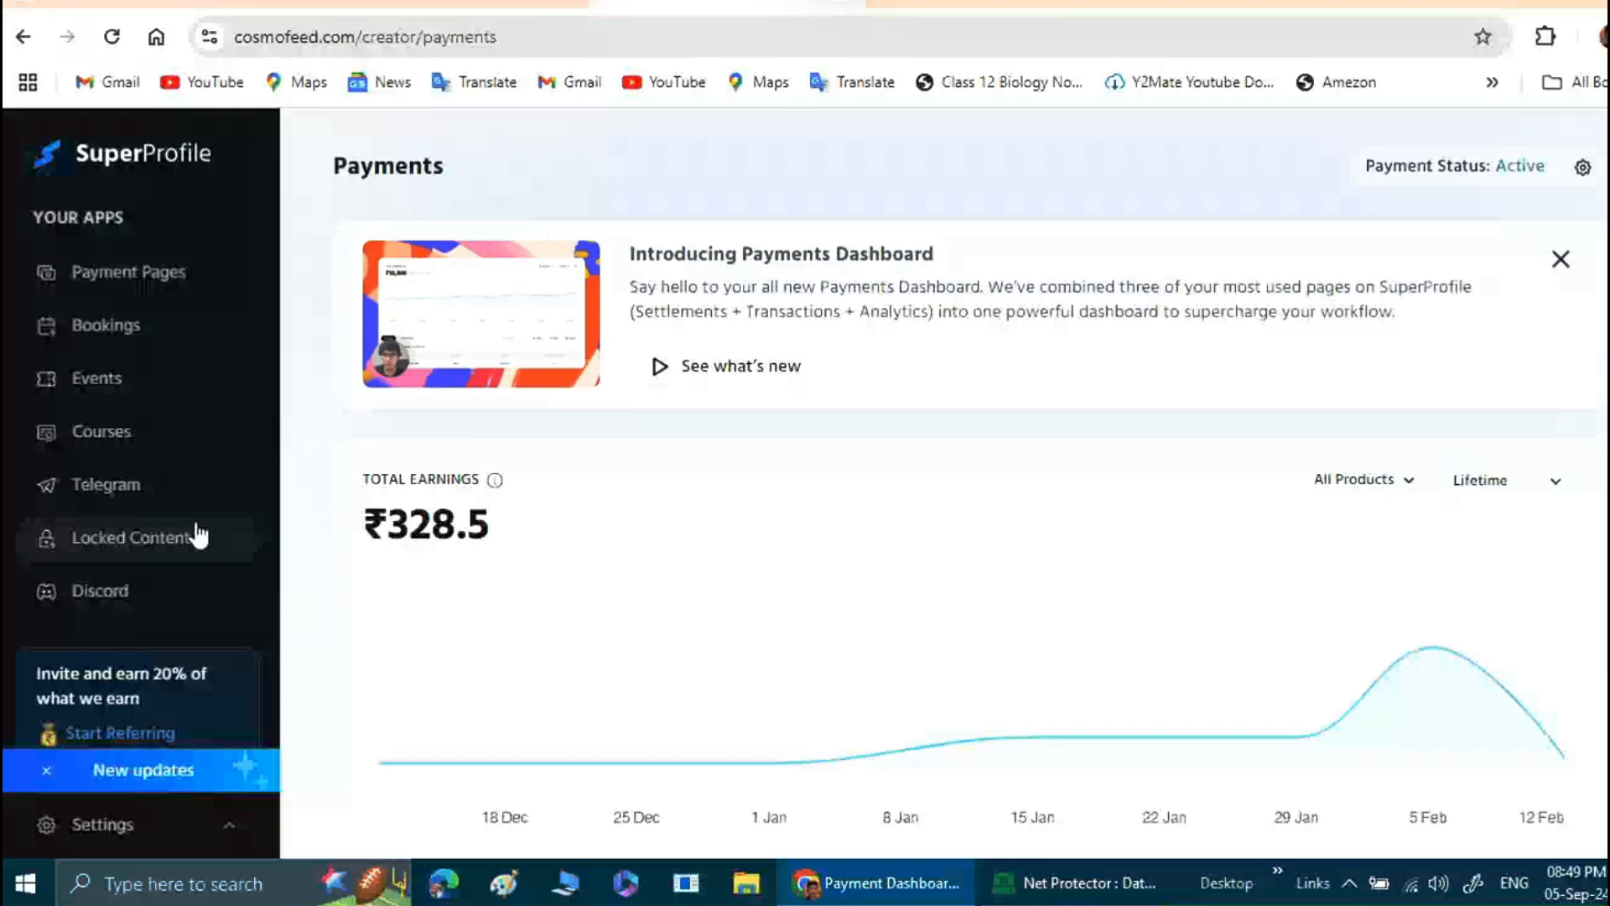
scroll(198, 534, up, 3)
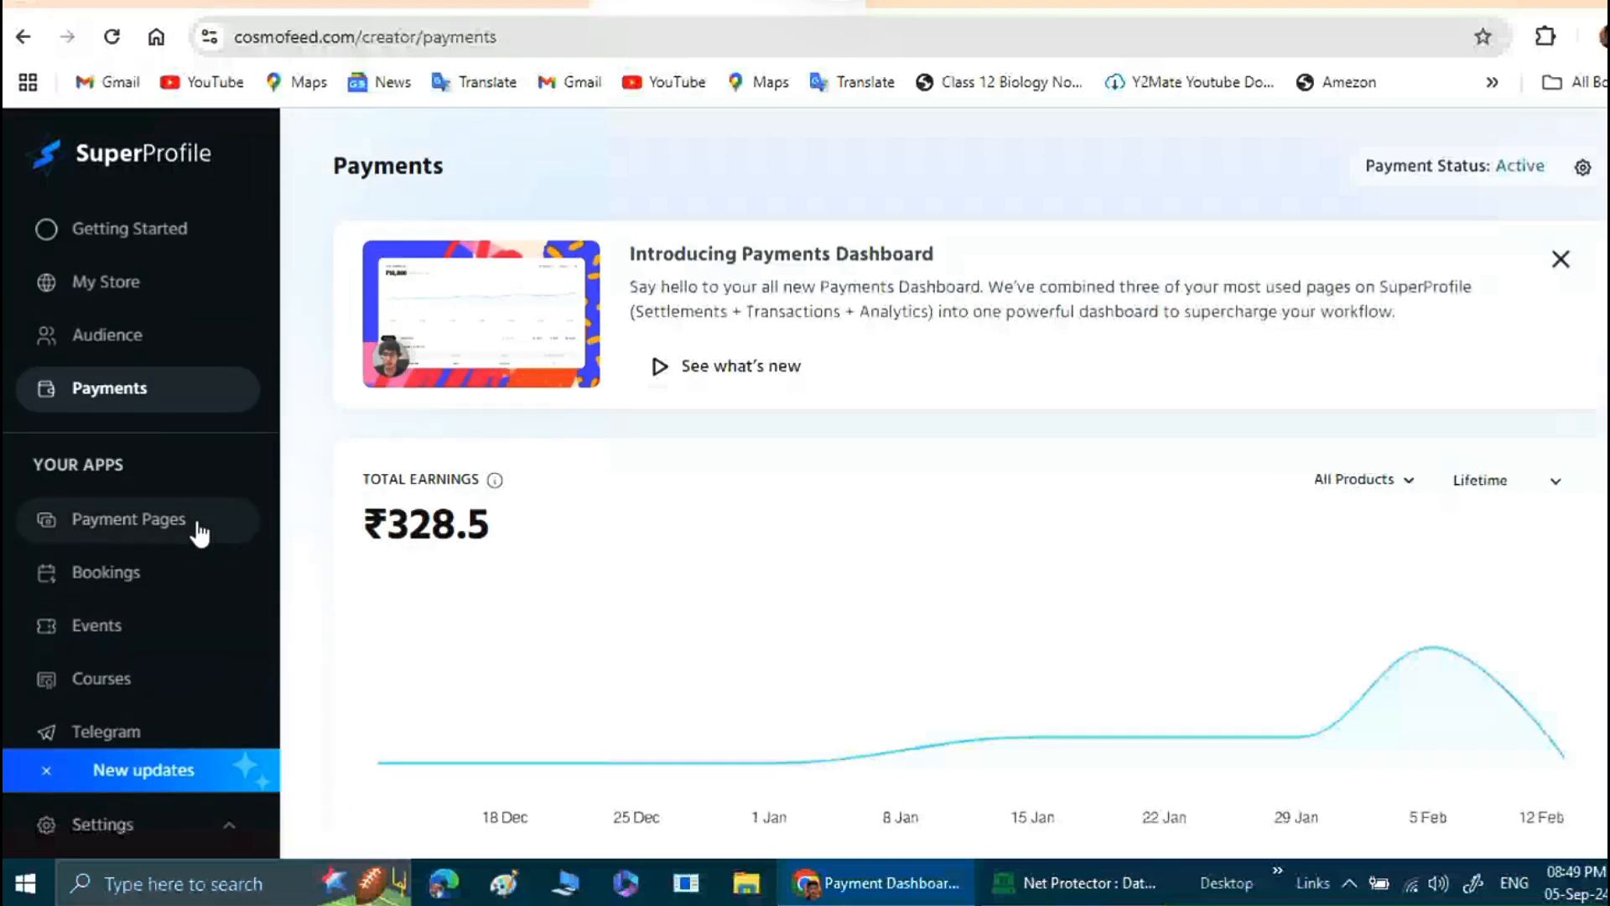